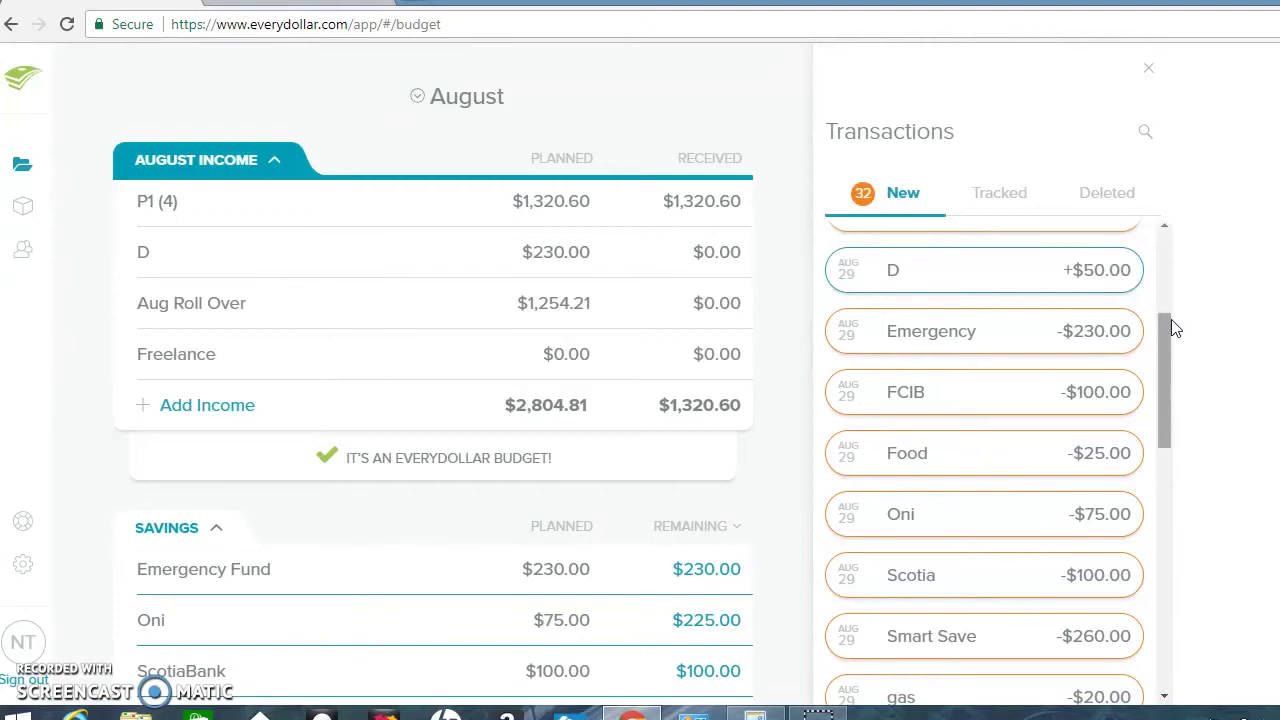
# Scroll the New transactions list down to the oldest entry, the Aug 11 Robinson +$75.00 deposit
pyautogui.scroll(-1, 1134, 560)
pyautogui.scroll(-10, 1134, 560)
pyautogui.scroll(-2, 1160, 668)
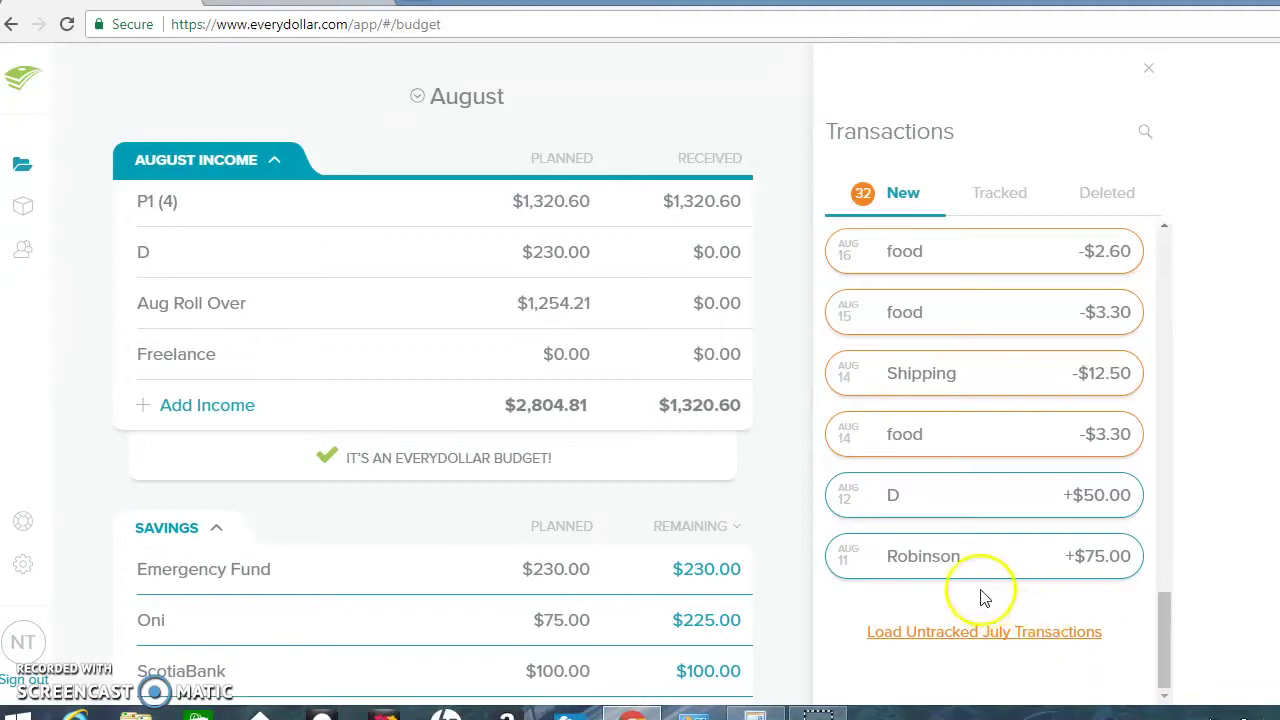
# File the Robinson +$75.00 deposit under Freelance and the Aug 12 D +$50.00 deposit under D
pyautogui.moveTo(925, 567)
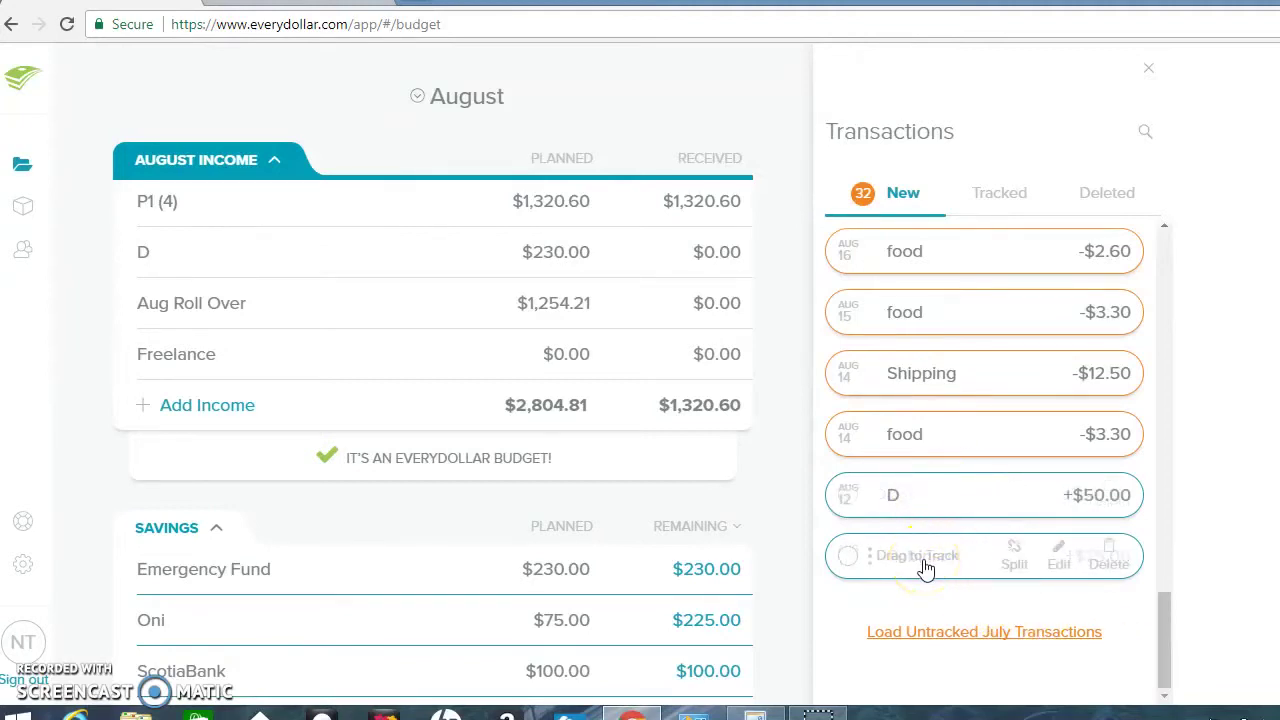
pyautogui.moveTo(926, 568); pyautogui.dragTo(481, 371)
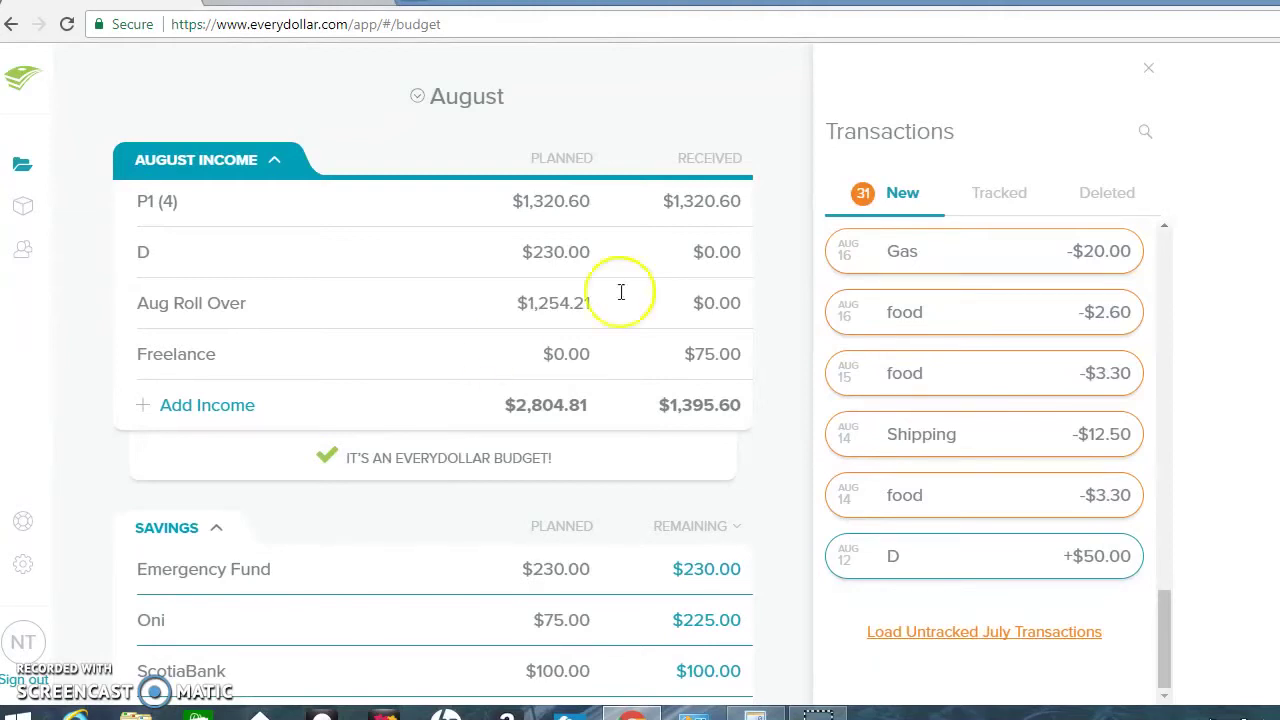
pyautogui.moveTo(866, 569)
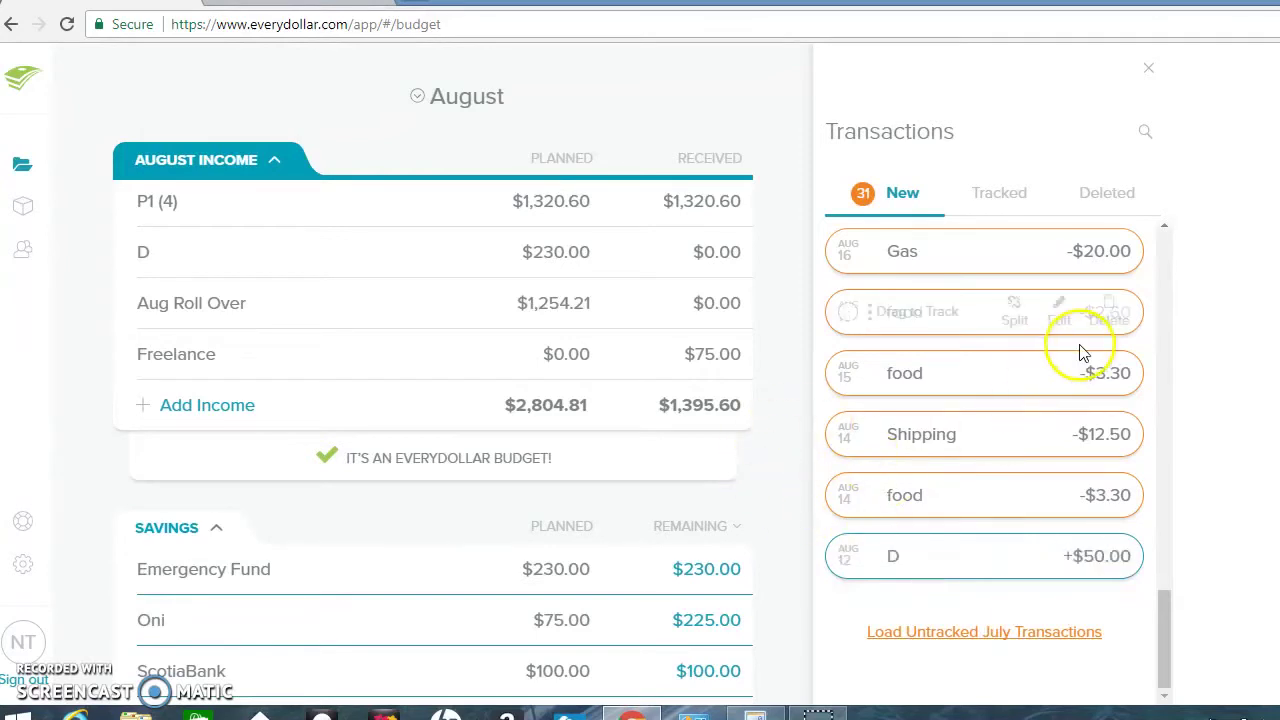
pyautogui.moveTo(891, 562); pyautogui.dragTo(547, 270)
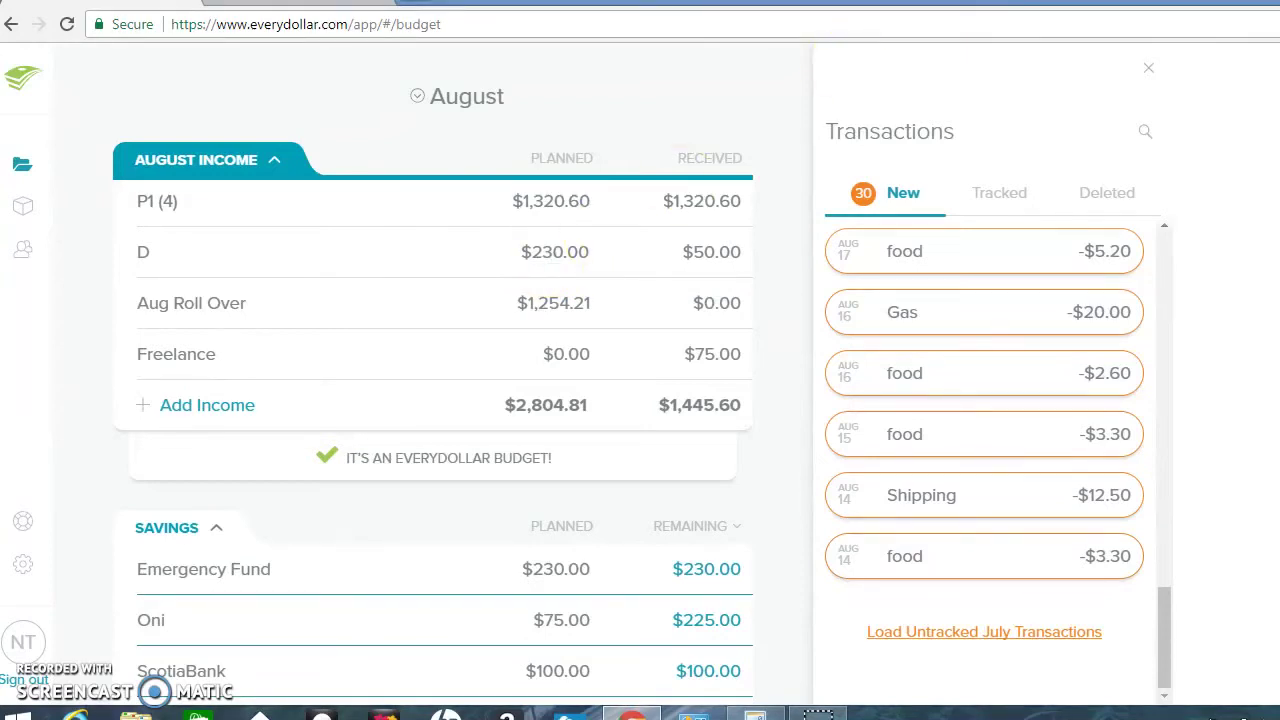
# Assign the Aug 14 food -$3.30 to Groceries and Shipping -$12.50 to Miscellaneous
pyautogui.scroll(-4, 433, 400)
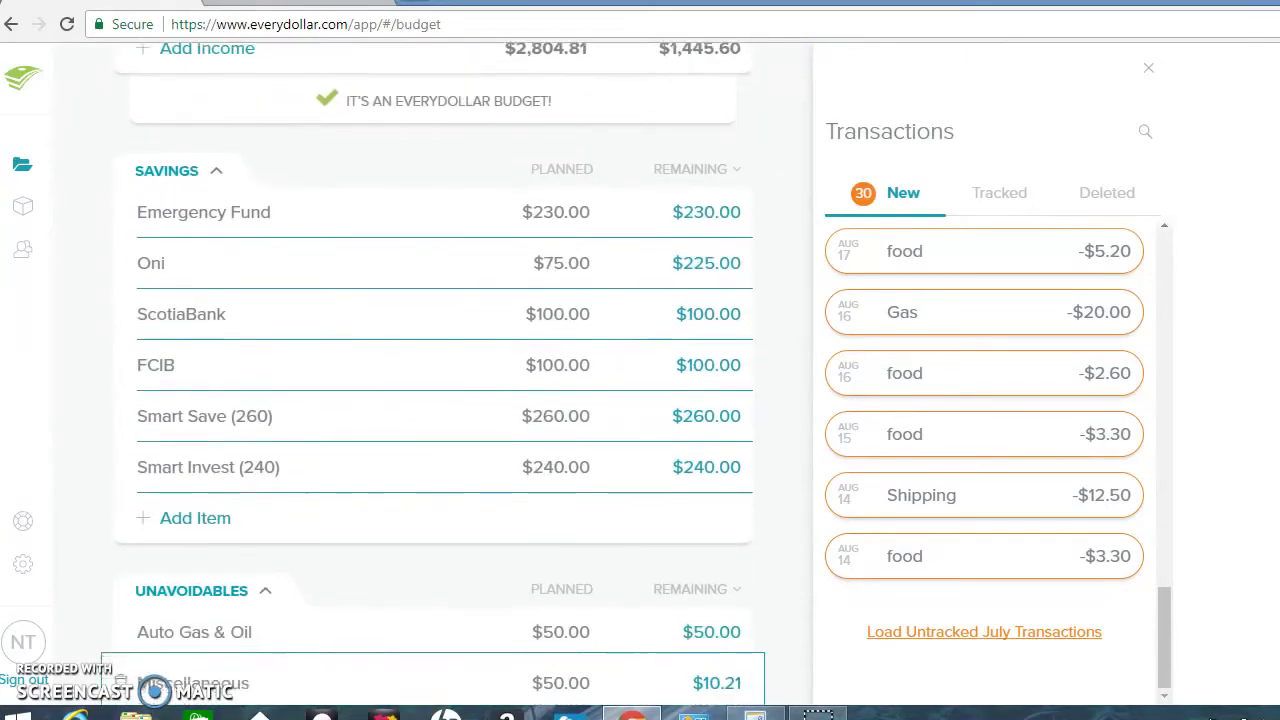
pyautogui.scroll(-5, 433, 400)
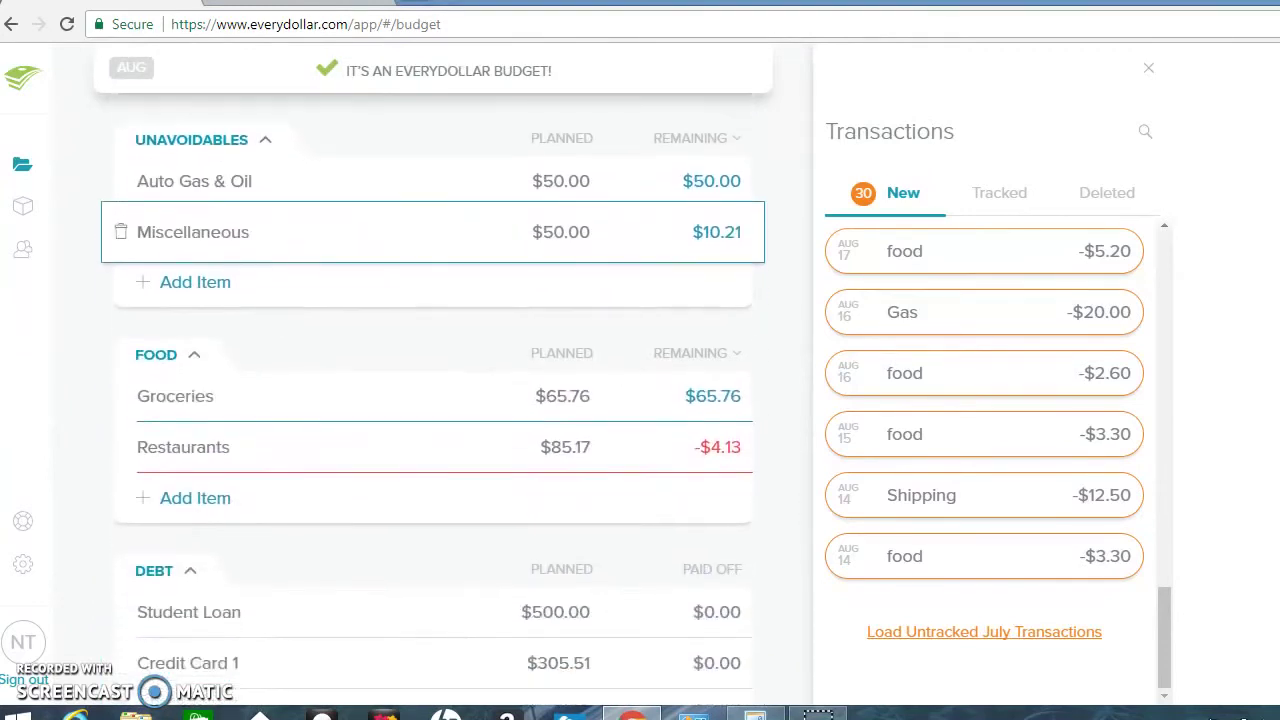
pyautogui.scroll(-3, 433, 400)
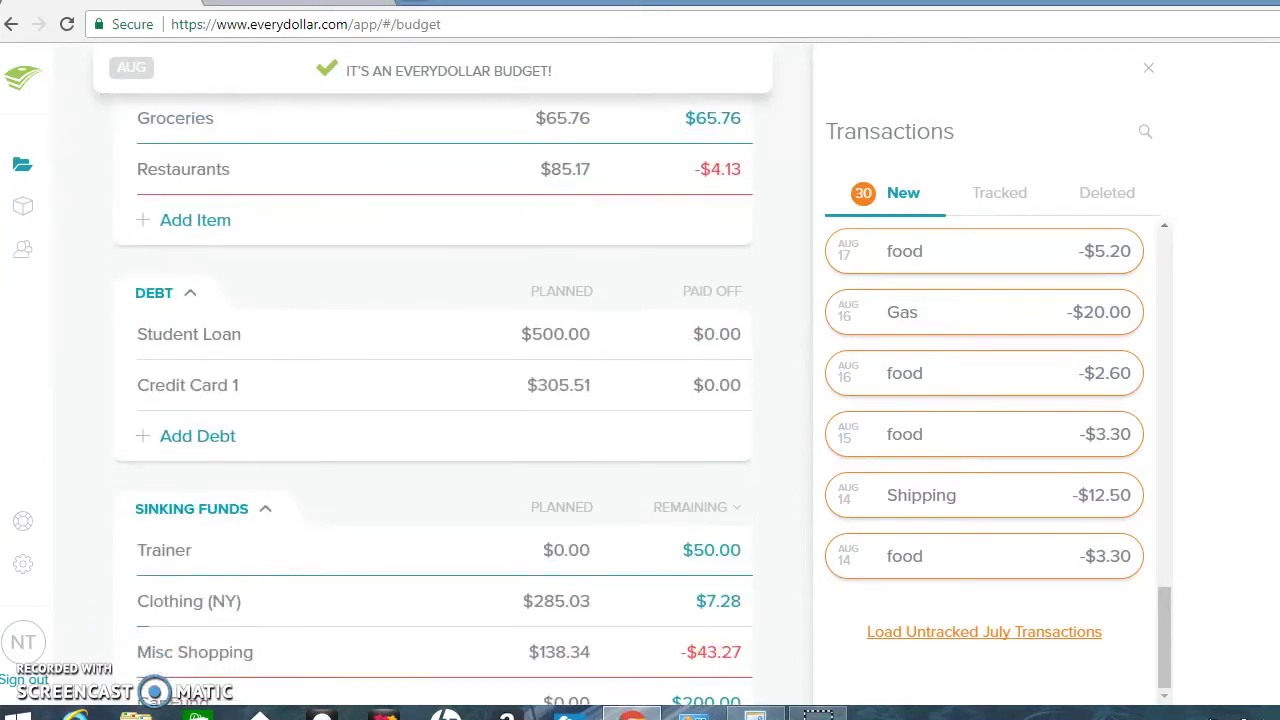
pyautogui.scroll(1, 433, 400)
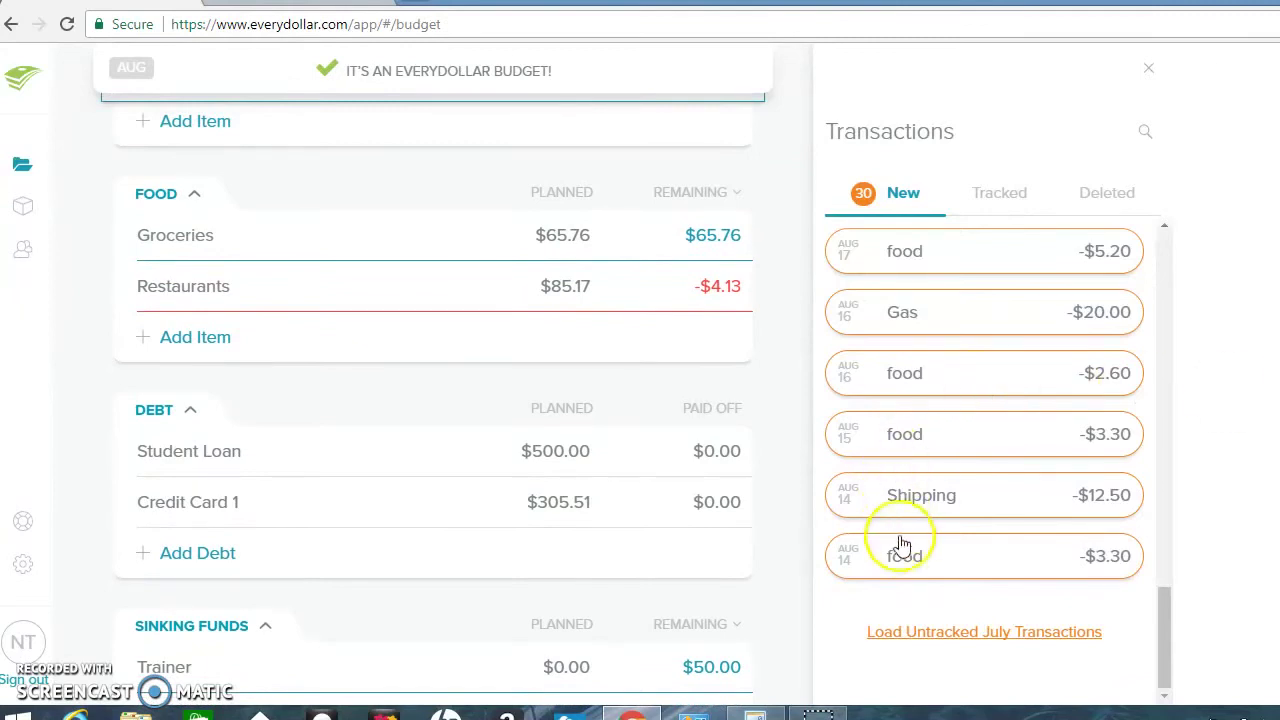
pyautogui.moveTo(687, 405); pyautogui.dragTo(478, 236)
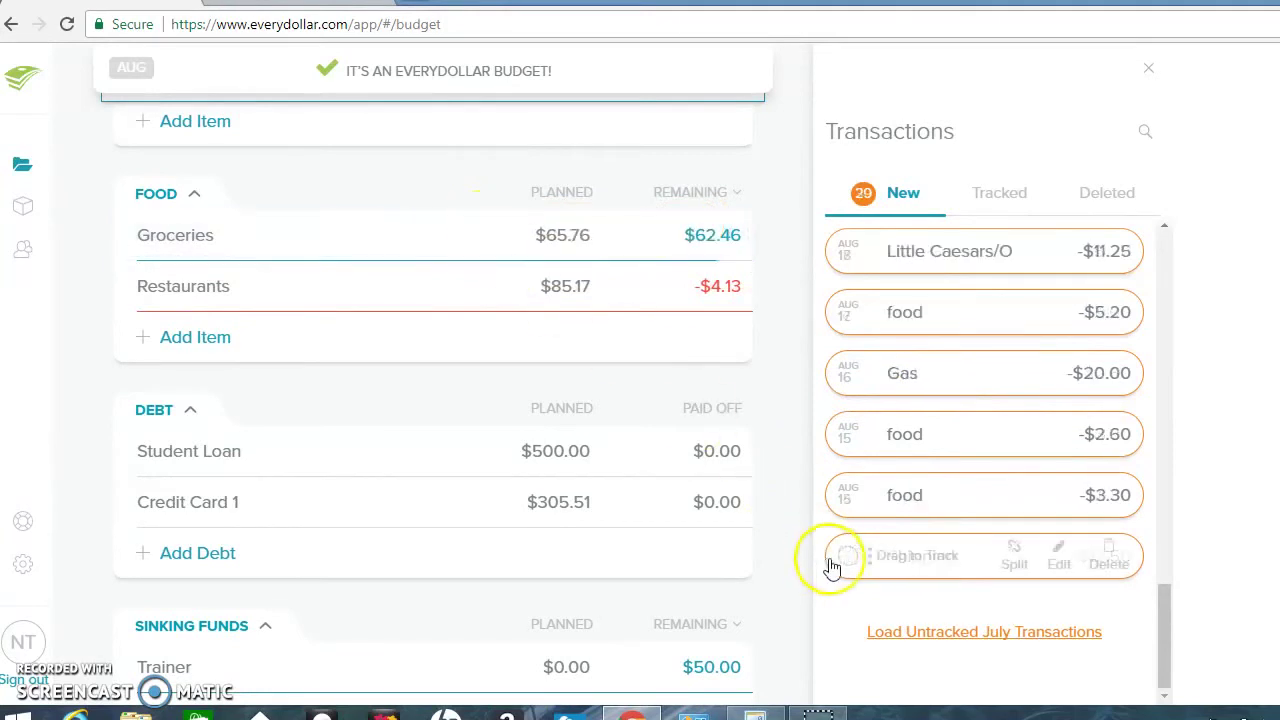
pyautogui.scroll(4, 433, 400)
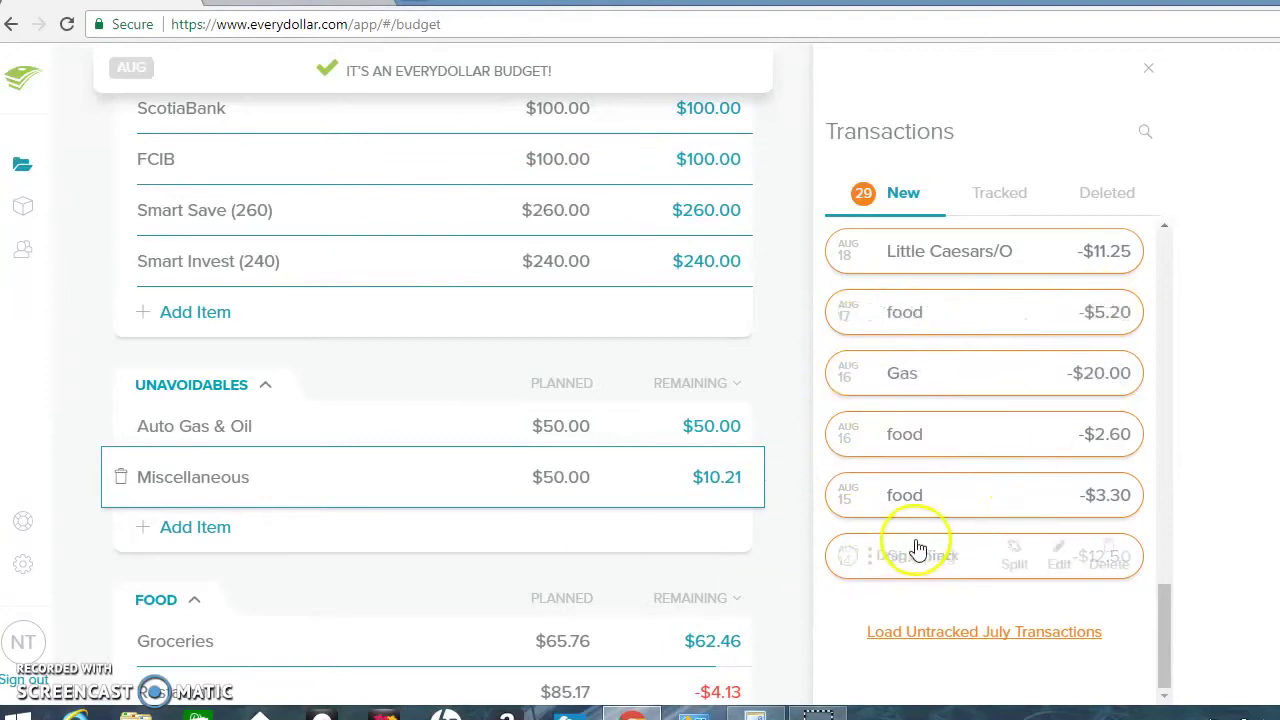
pyautogui.moveTo(906, 558); pyautogui.dragTo(360, 481)
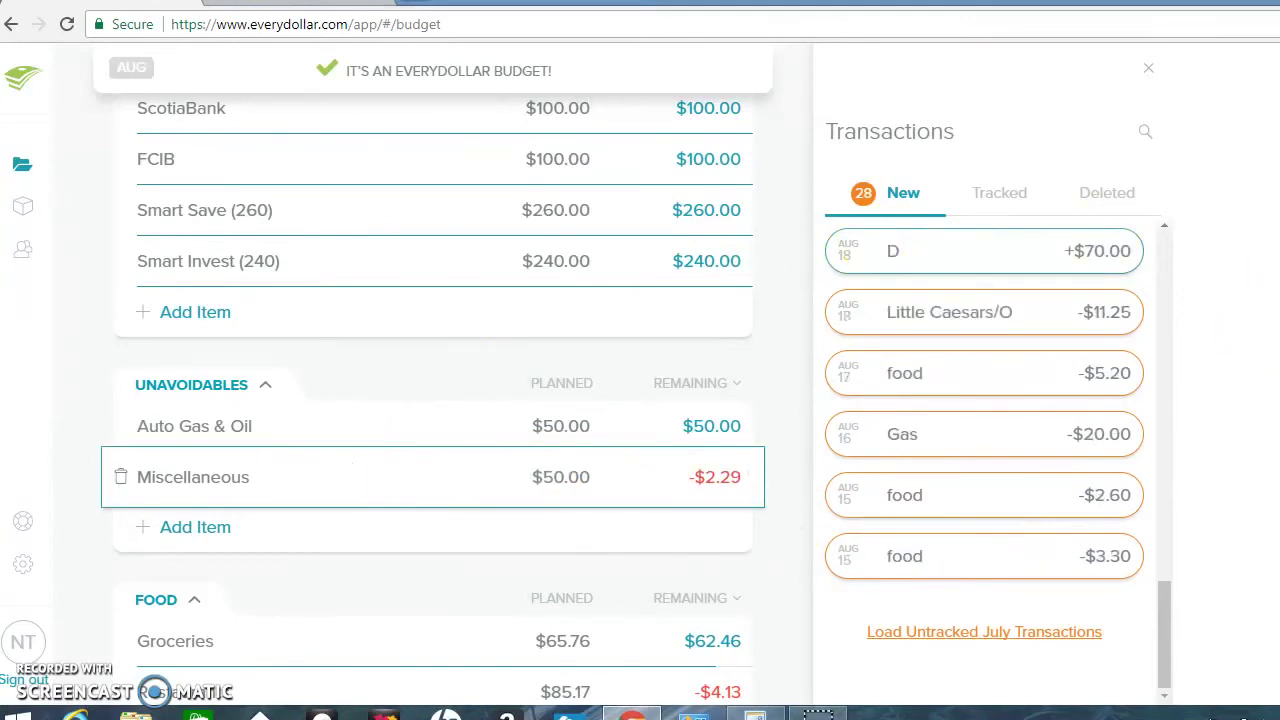
# Track the food purchases of -$3.30, -$2.60 and -$5.20 under Groceries, leaving $51.36 remaining
pyautogui.scroll(1, 433, 400)
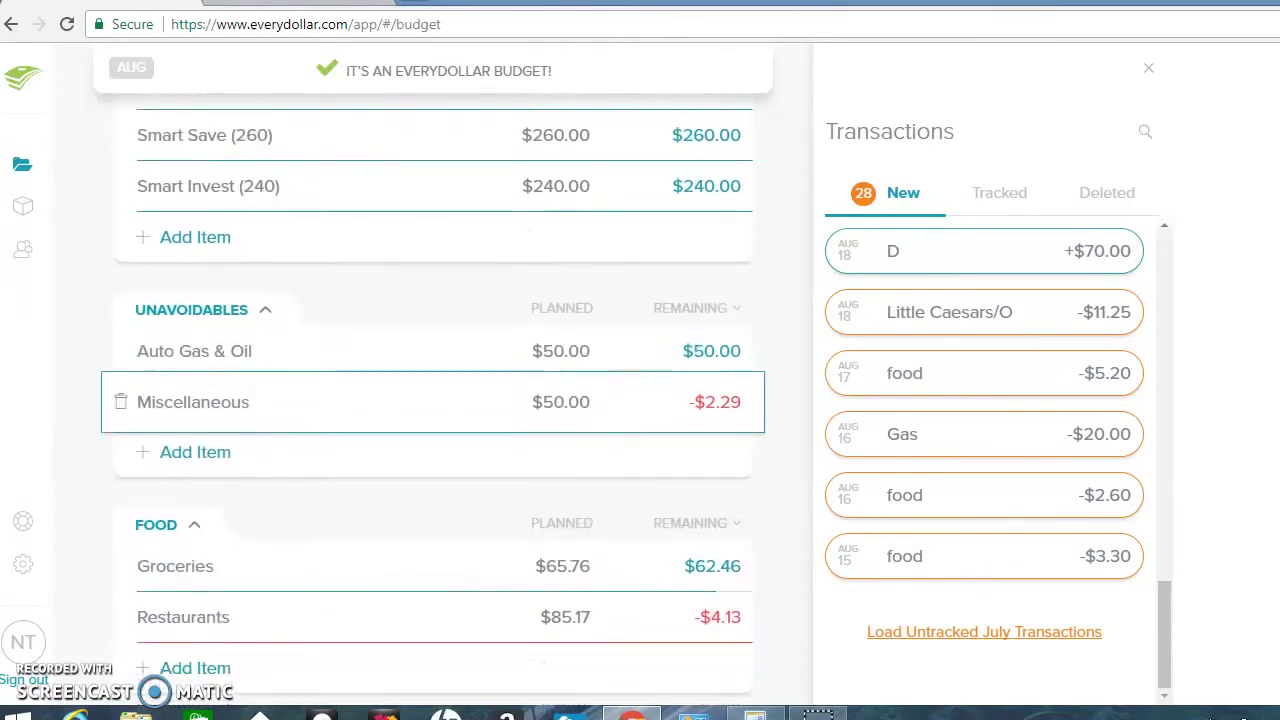
pyautogui.scroll(-2, 433, 400)
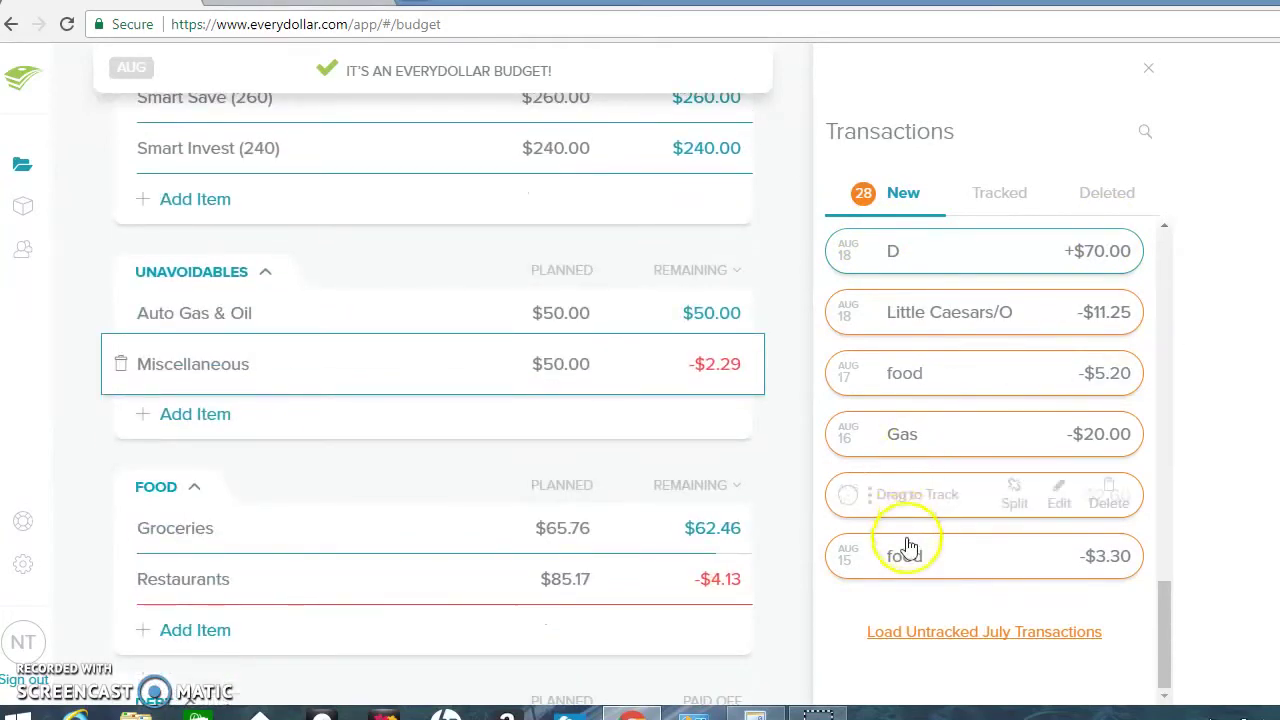
pyautogui.moveTo(909, 557); pyautogui.dragTo(556, 532)
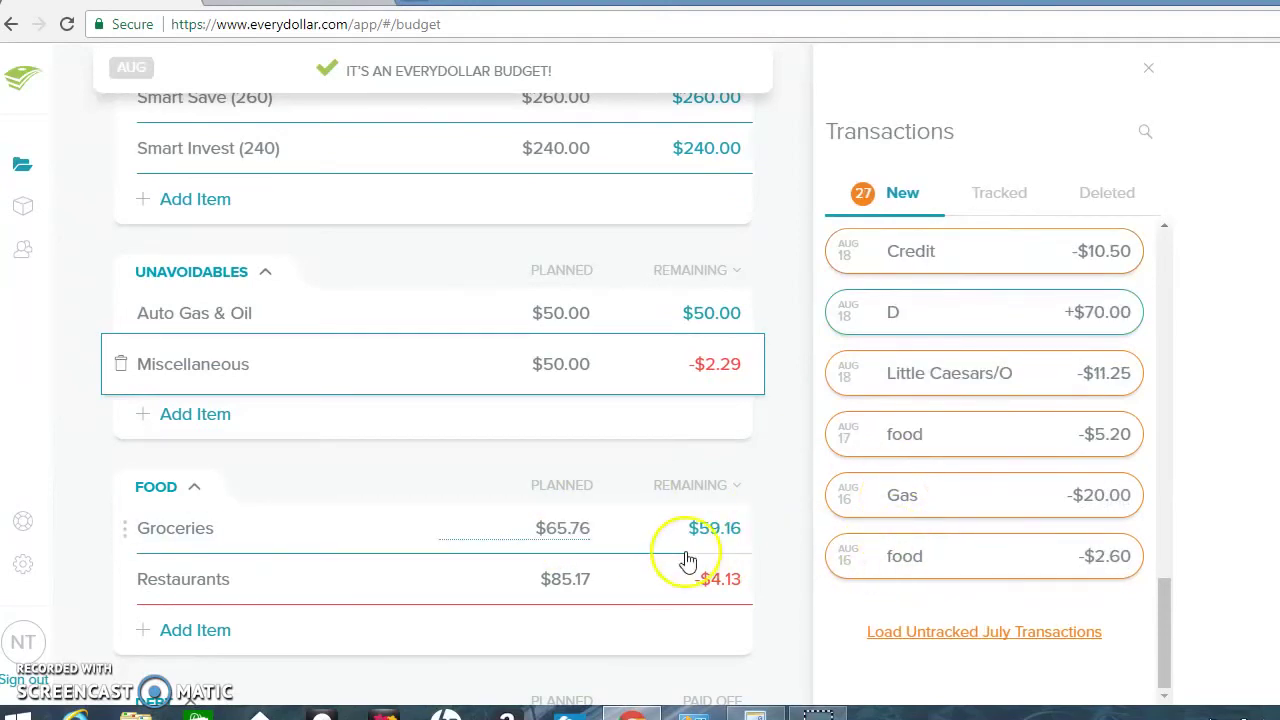
pyautogui.moveTo(620, 535); pyautogui.dragTo(575, 545)
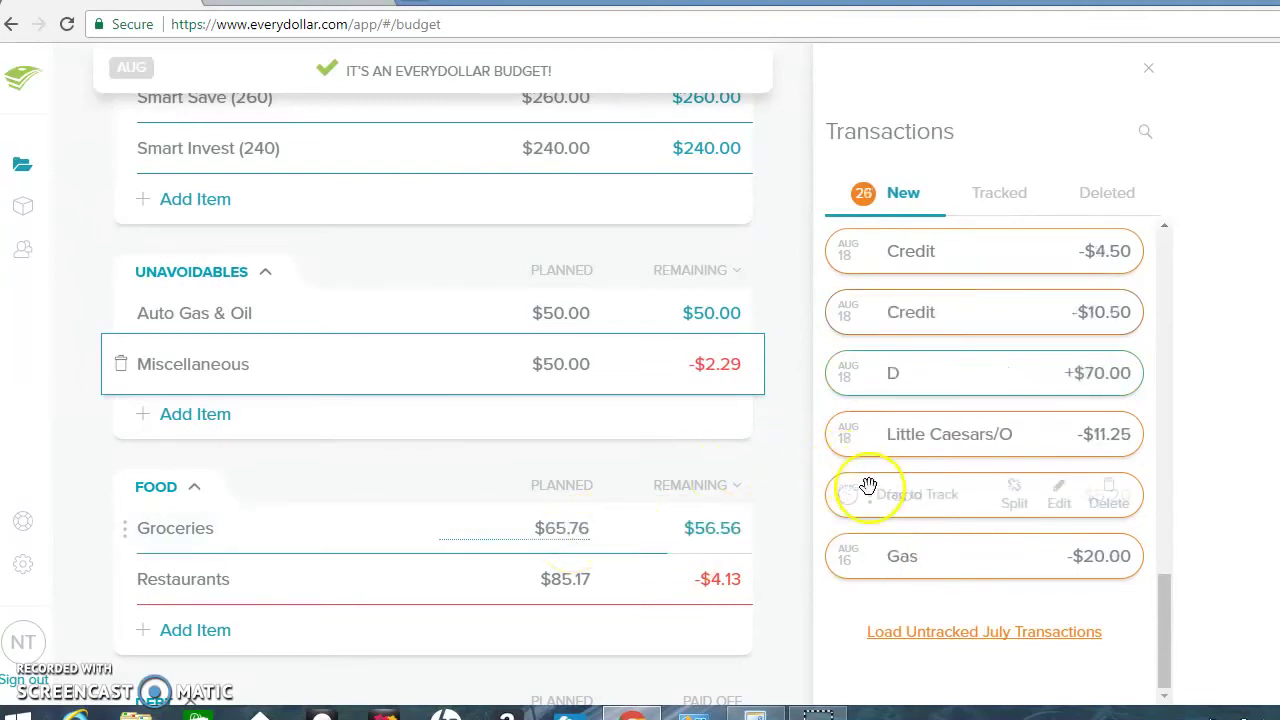
pyautogui.moveTo(990, 513)
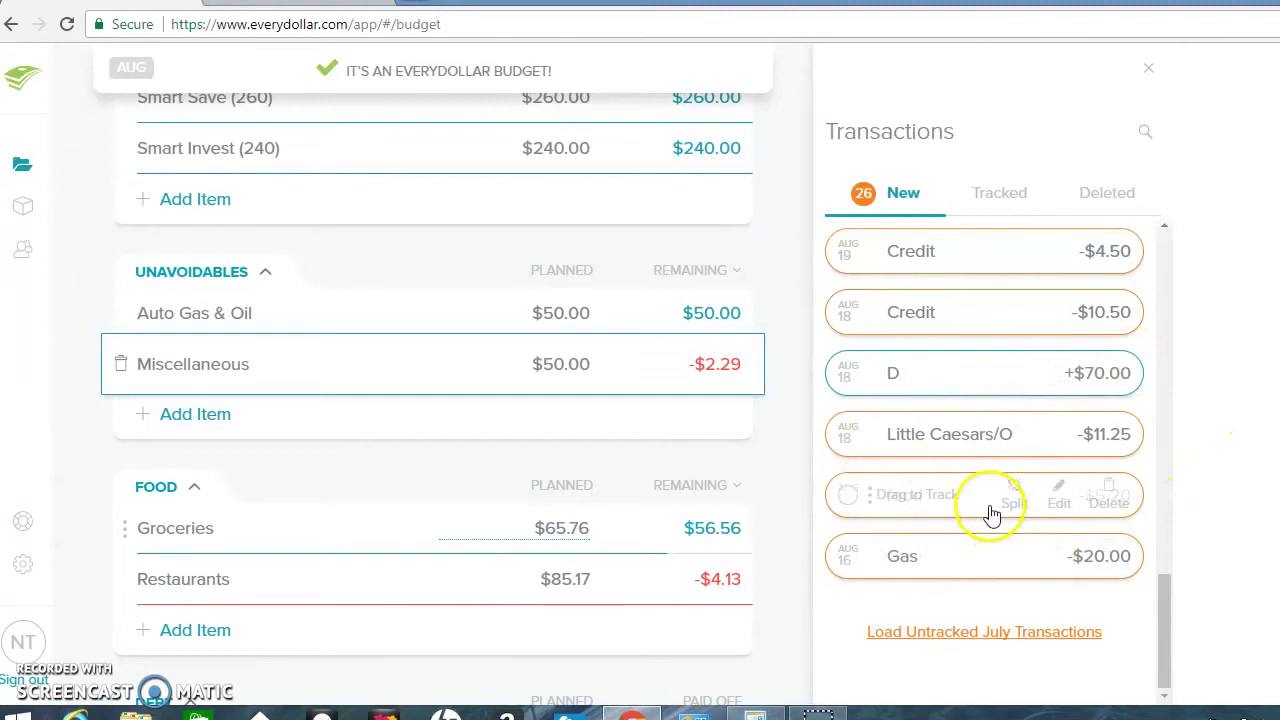
pyautogui.moveTo(849, 521); pyautogui.dragTo(583, 553)
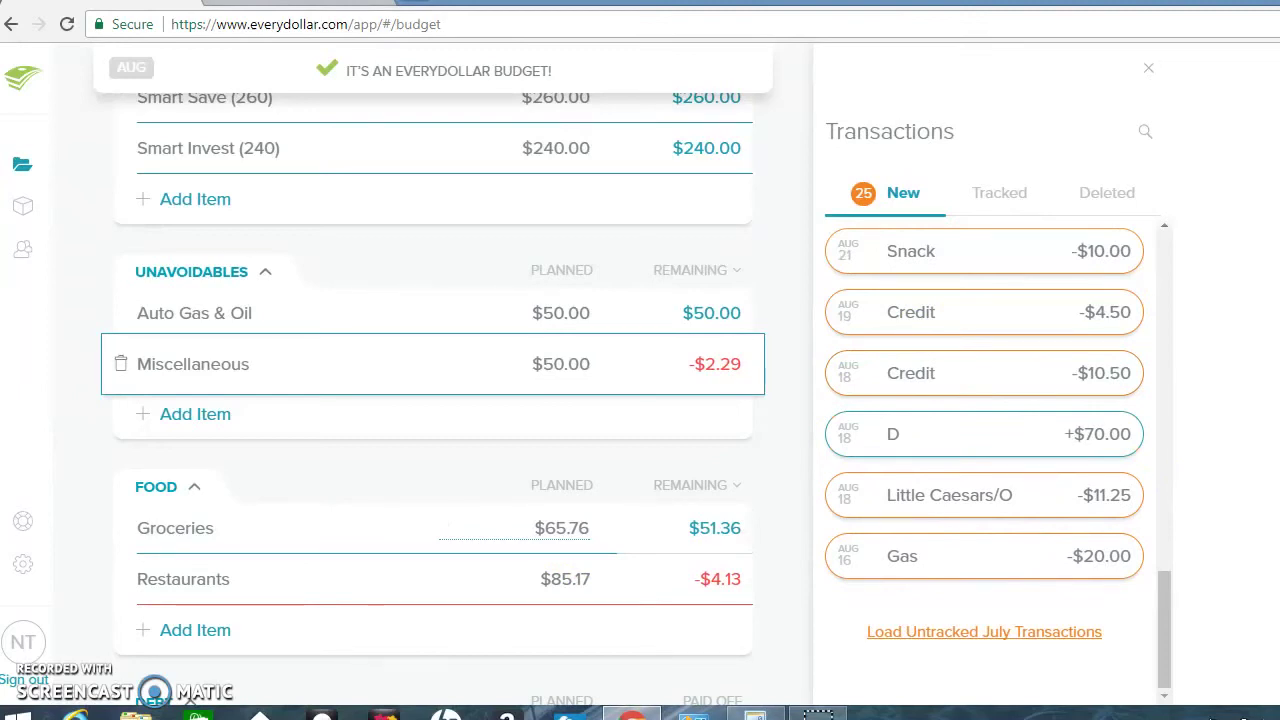
pyautogui.scroll(3, 433, 380)
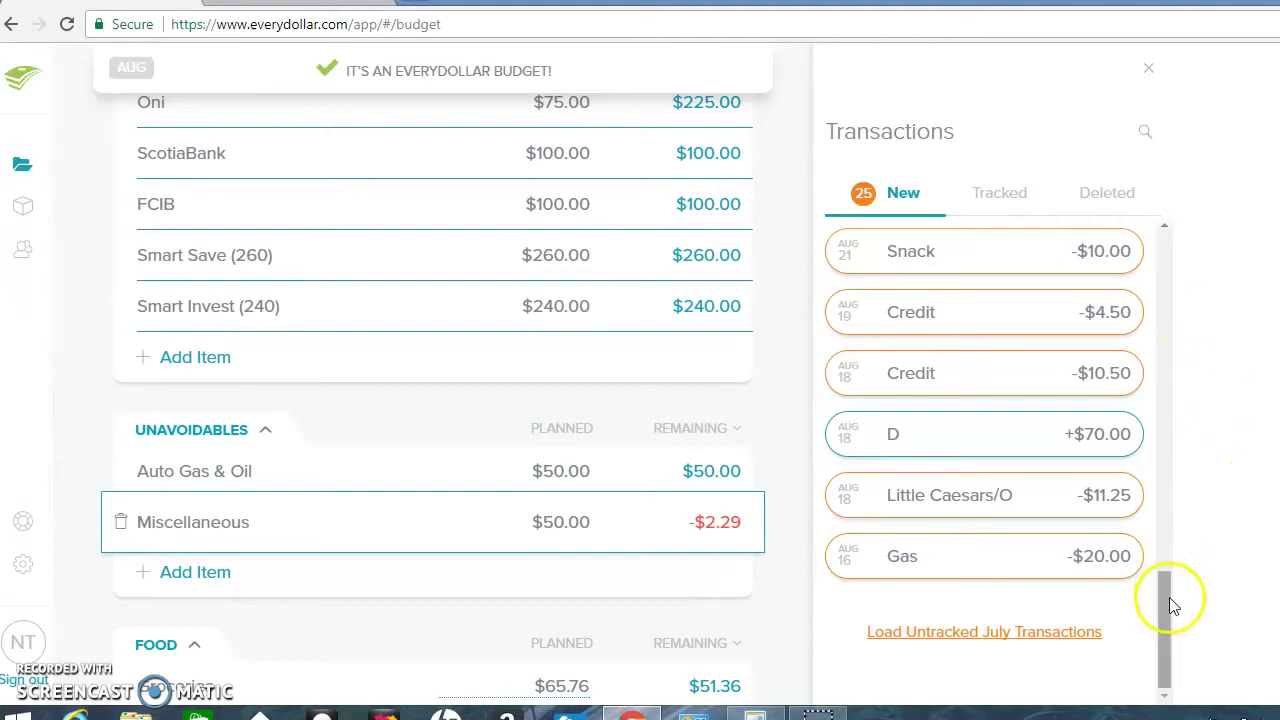
# Track the Snack -$10.00 and Food -$16.88 purchases under Groceries
pyautogui.scroll(2, 1162, 560)
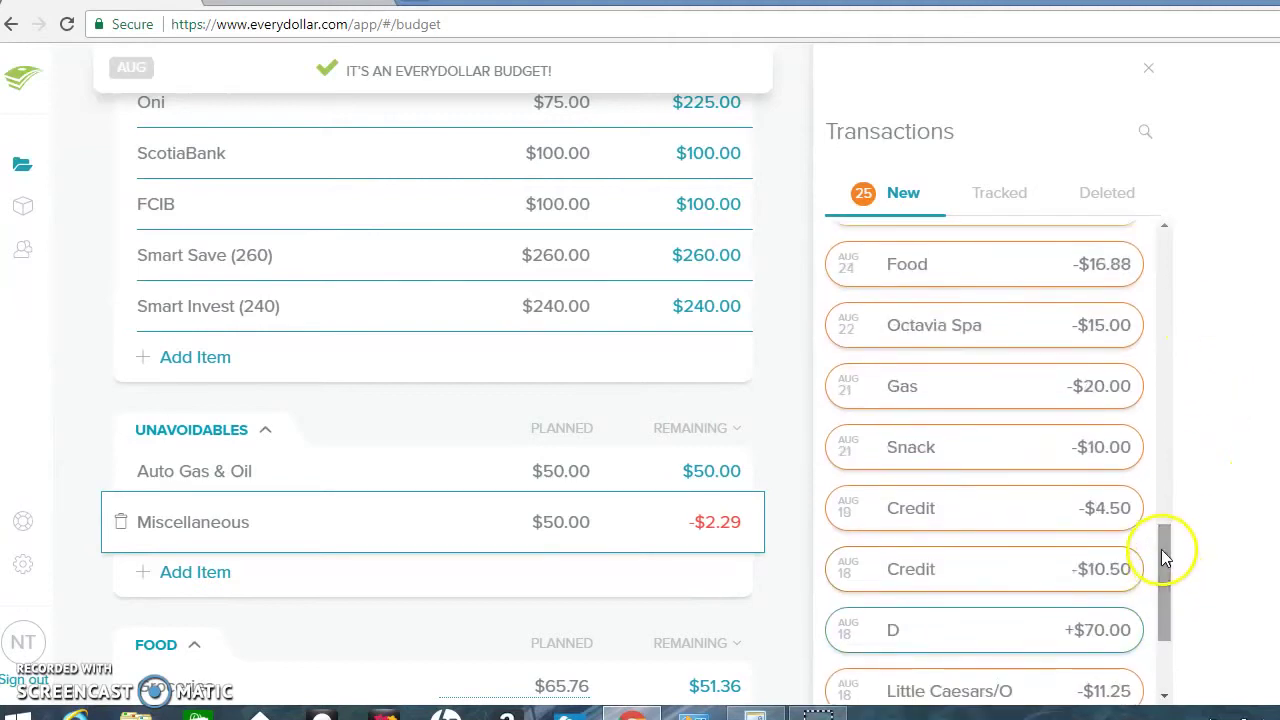
pyautogui.moveTo(918, 447); pyautogui.dragTo(937, 530)
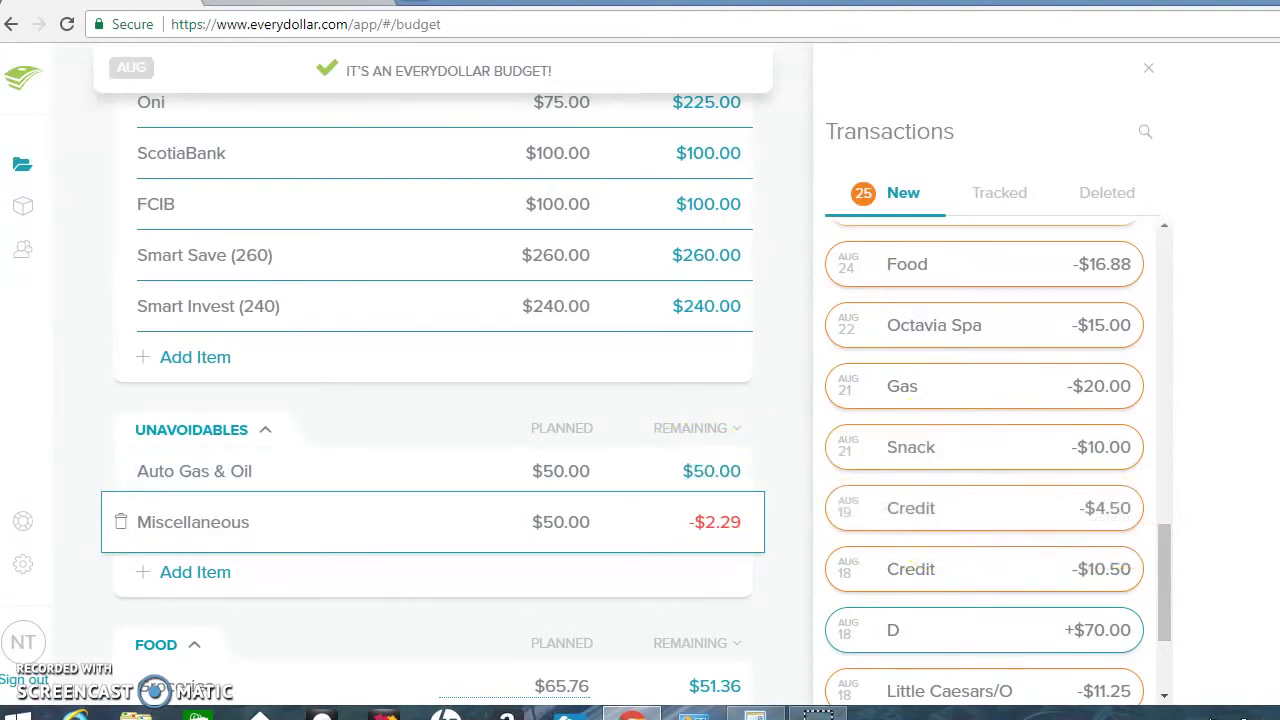
pyautogui.scroll(-3, 433, 400)
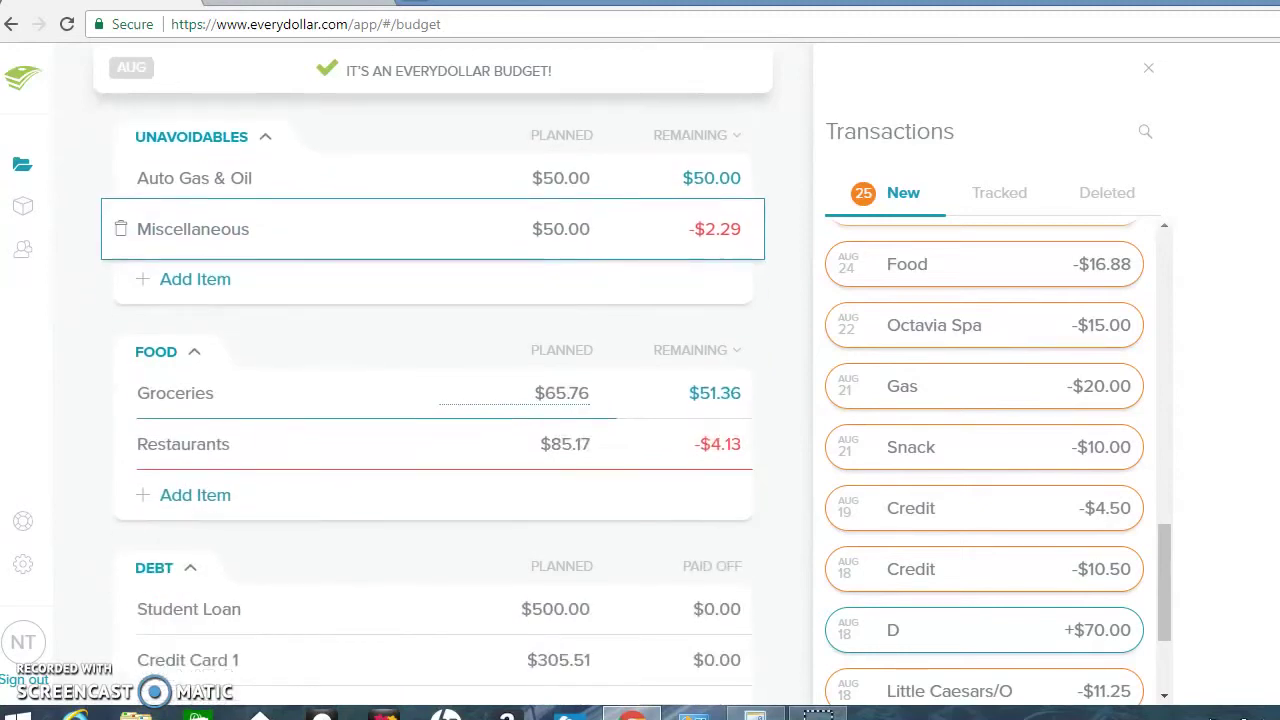
pyautogui.moveTo(955, 455)
pyautogui.moveTo(955, 455); pyautogui.dragTo(558, 392)
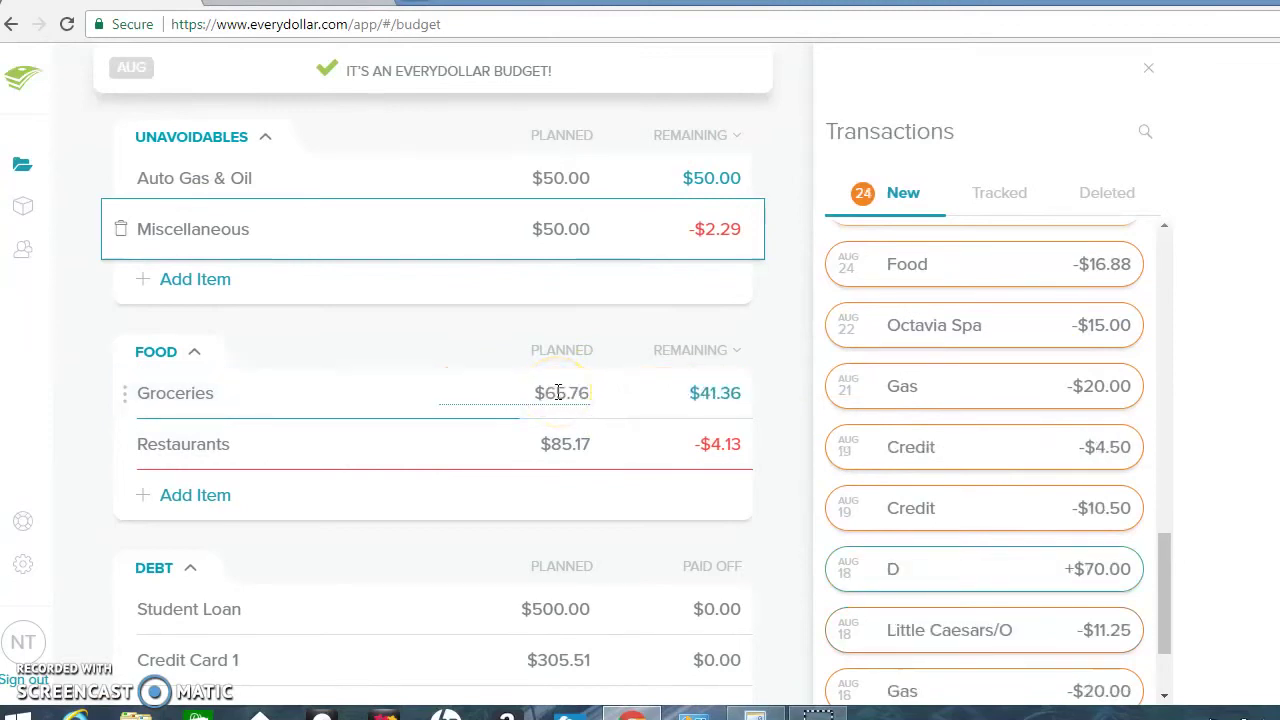
pyautogui.moveTo(937, 263)
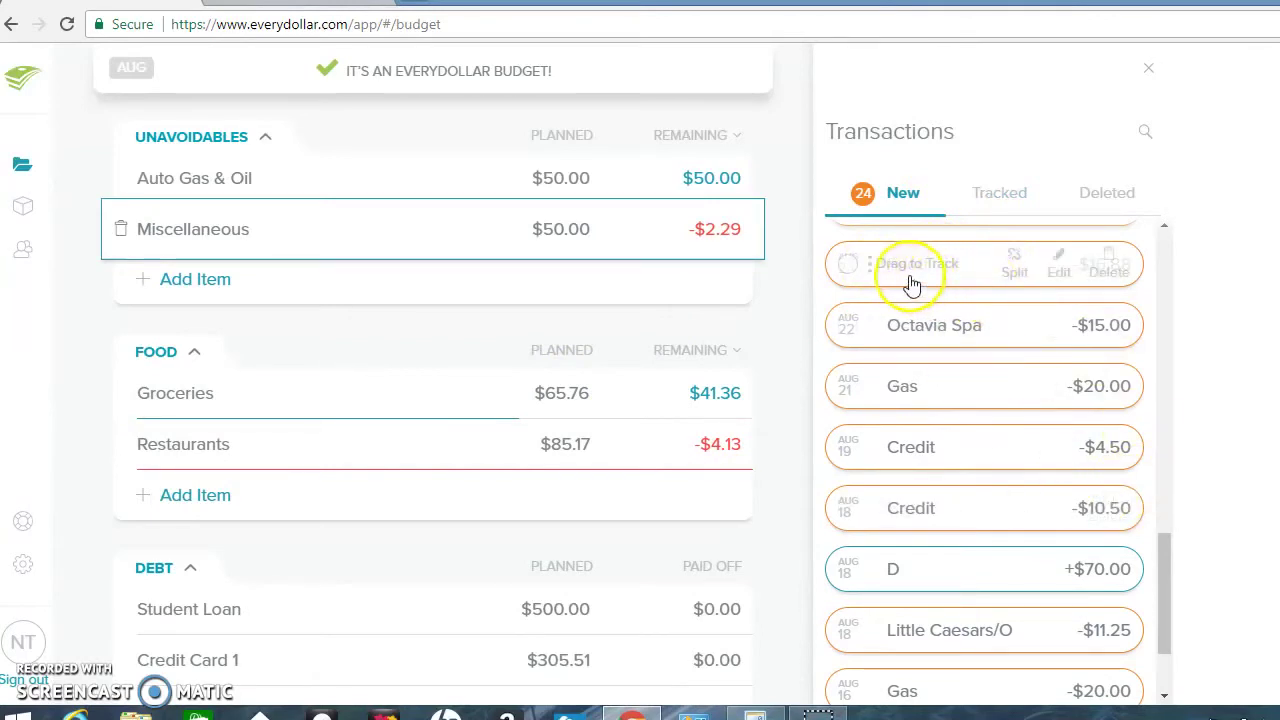
pyautogui.moveTo(912, 285); pyautogui.dragTo(476, 416)
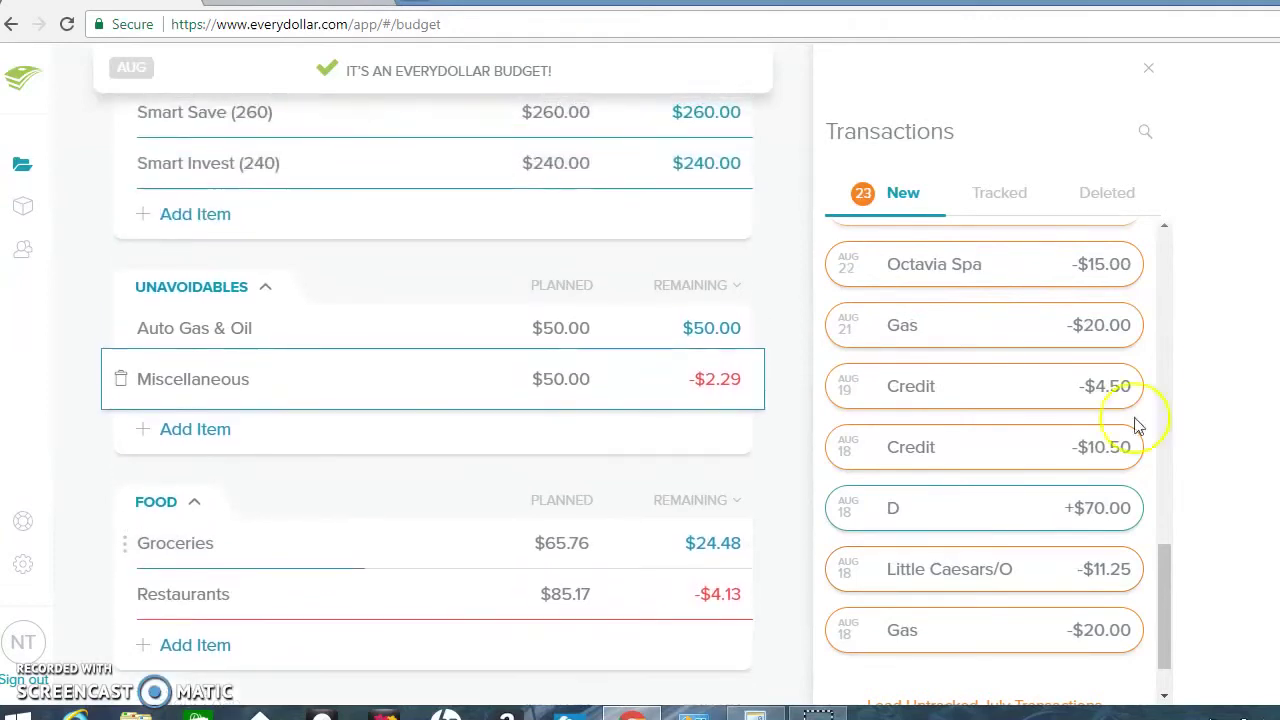
# File a -$5.00 charge under Auto Gas & Oil and the Aug 27 Food -$55.00 under Groceries
pyautogui.moveTo(1171, 580); pyautogui.dragTo(1160, 428)
pyautogui.moveTo(900, 466); pyautogui.dragTo(577, 336)
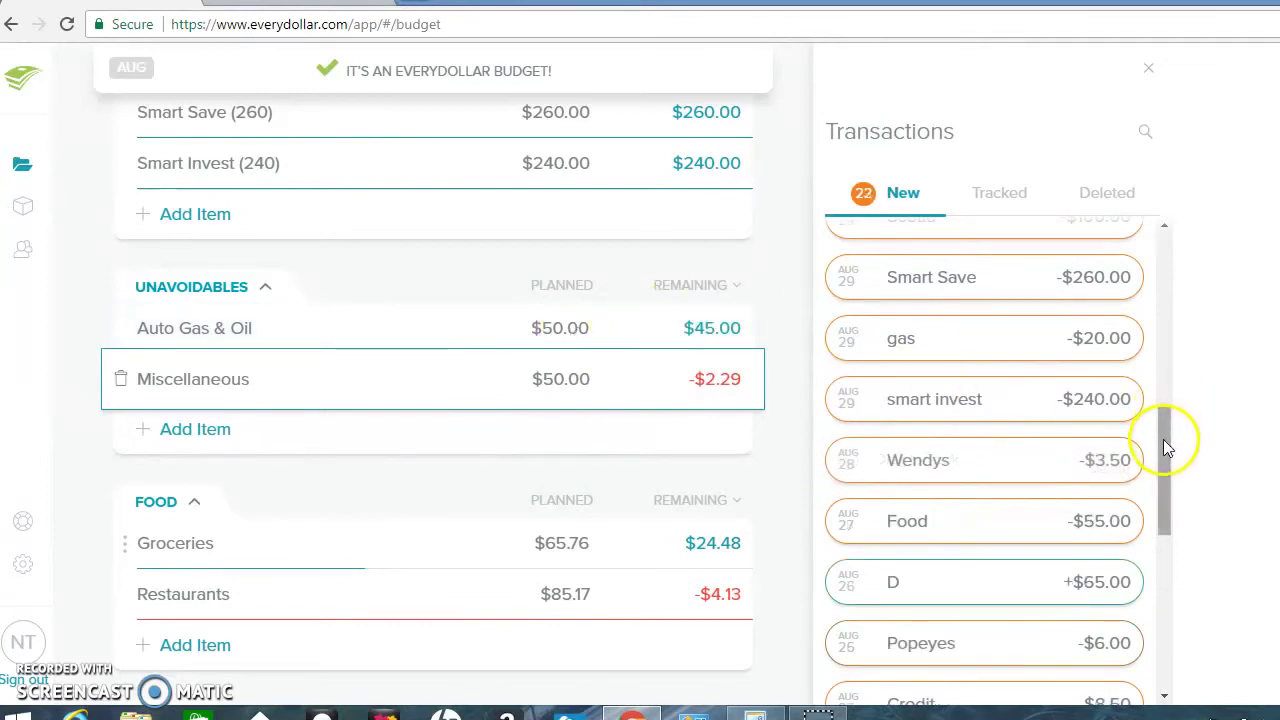
pyautogui.moveTo(1163, 439)
pyautogui.mouseDown()
pyautogui.moveTo(1151, 308)
pyautogui.moveTo(1158, 424)
pyautogui.mouseUp()
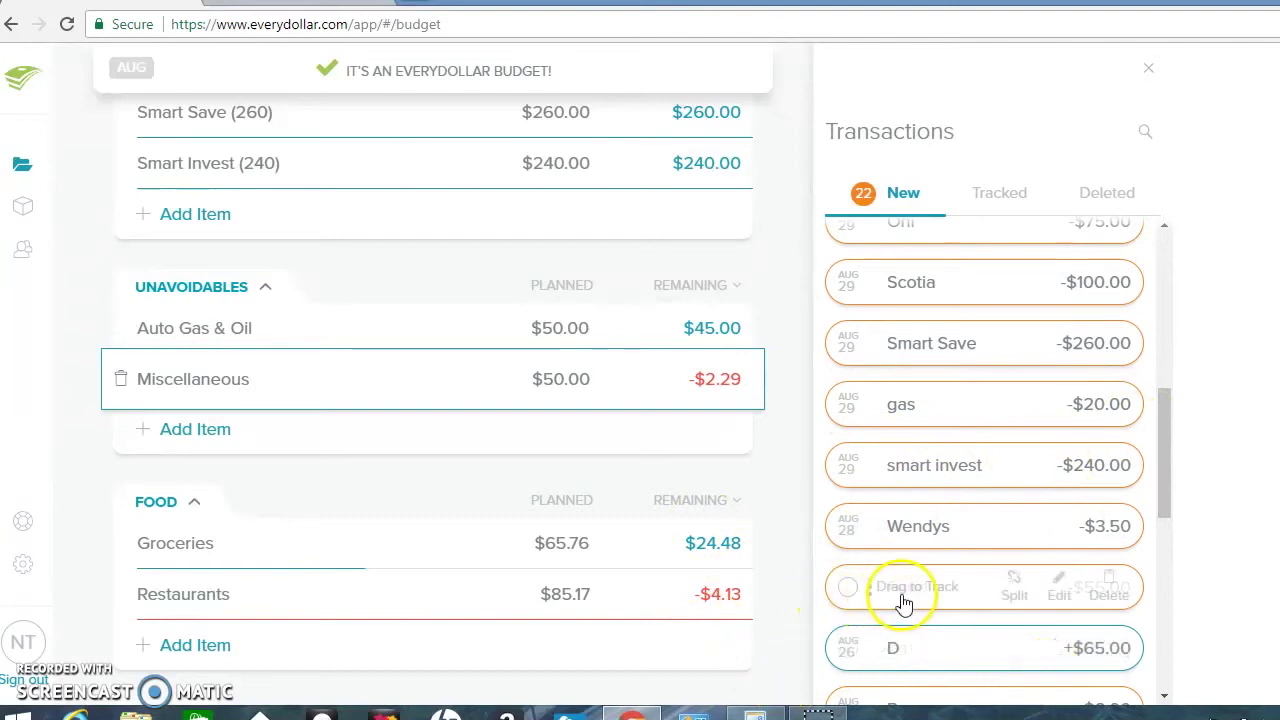
pyautogui.moveTo(903, 603); pyautogui.dragTo(400, 549)
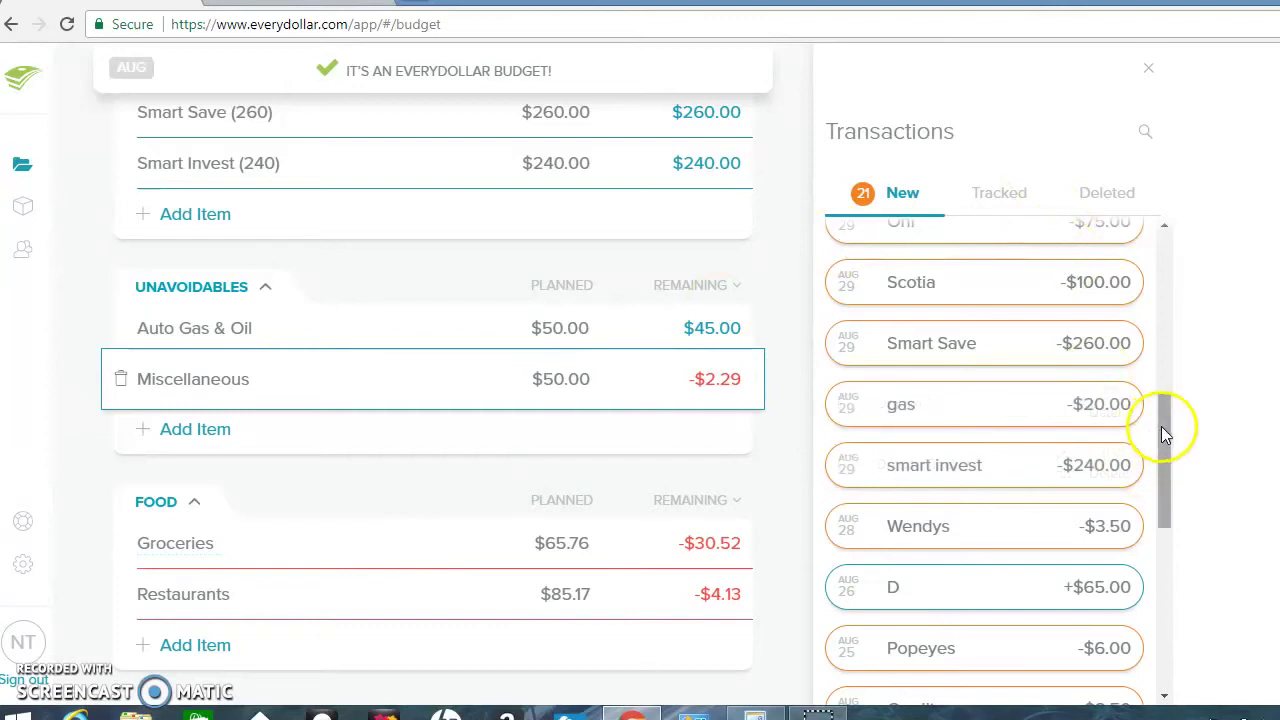
pyautogui.moveTo(1161, 426); pyautogui.dragTo(1151, 592)
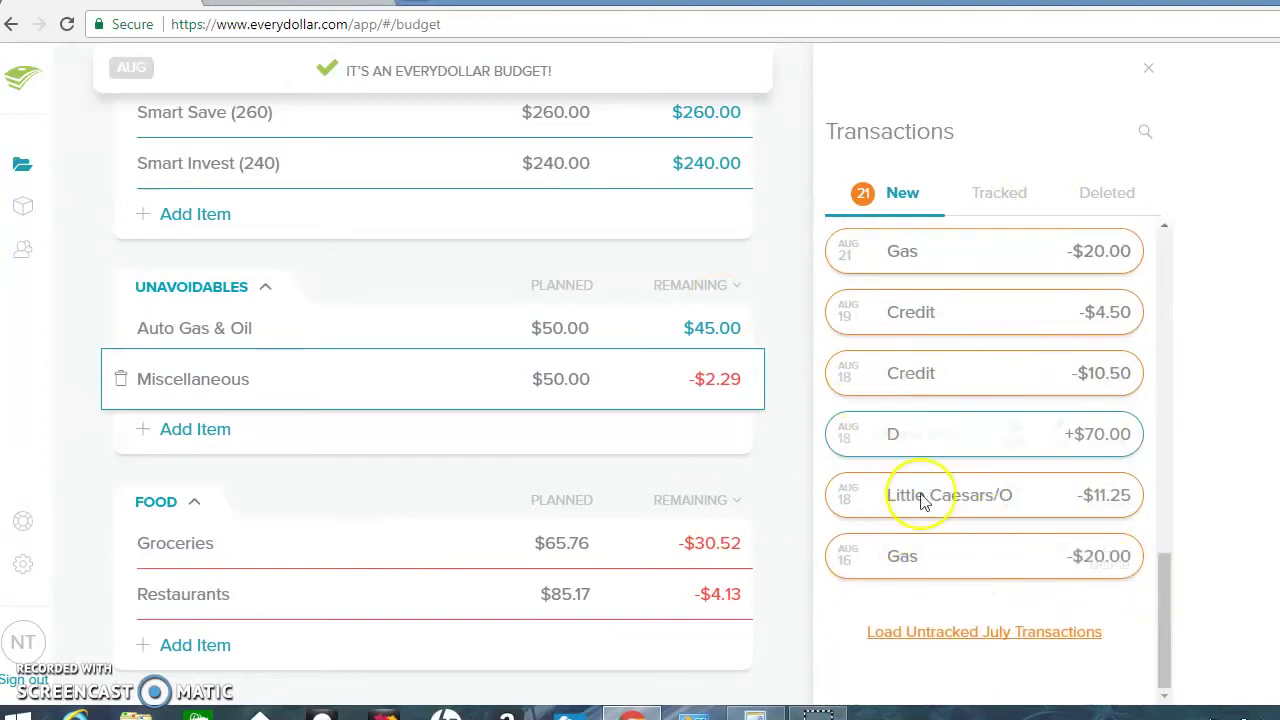
# File the Aug 16, Aug 21 and Aug 29 $20 gas transactions under Groceries
pyautogui.moveTo(922, 502)
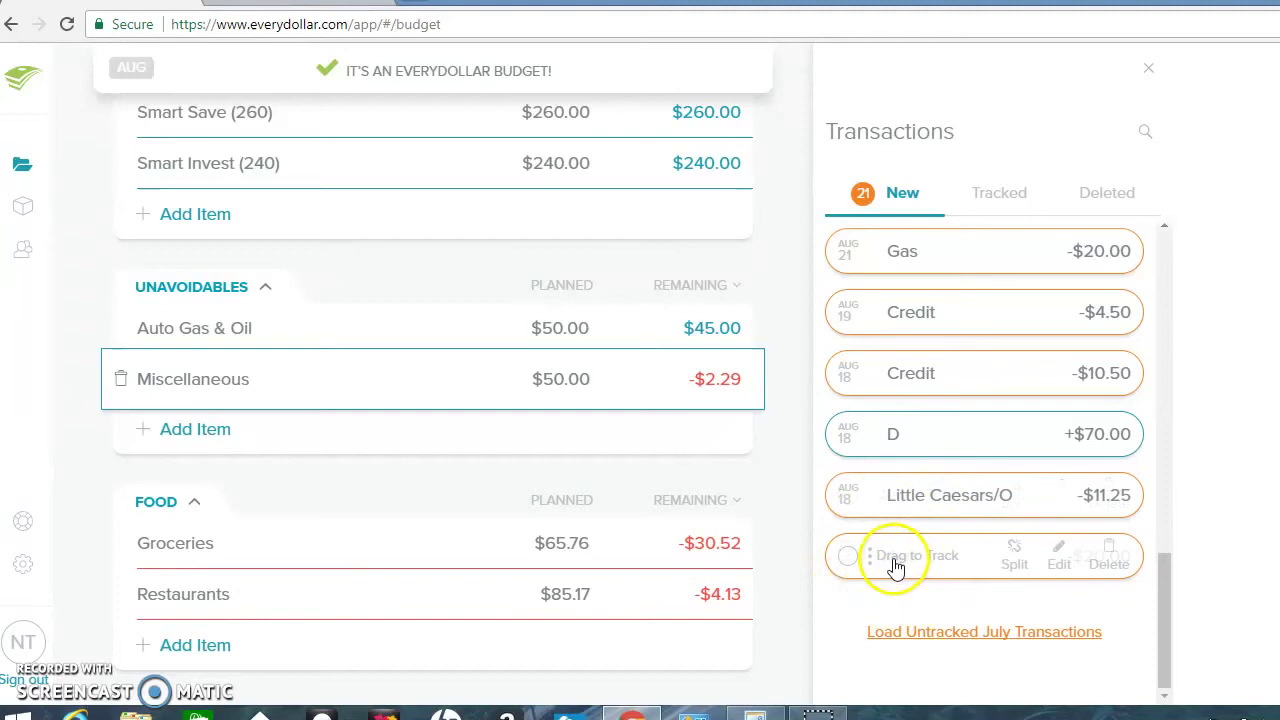
pyautogui.moveTo(896, 566); pyautogui.dragTo(533, 557)
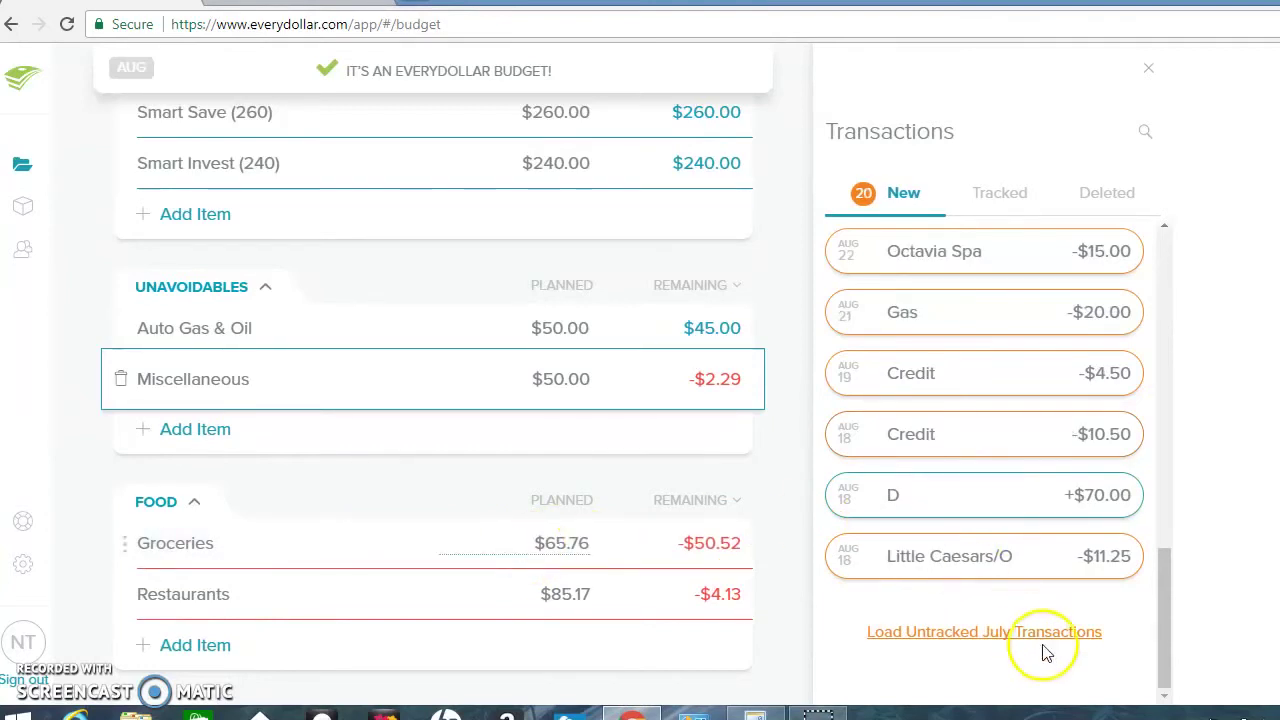
pyautogui.moveTo(1163, 578); pyautogui.dragTo(1163, 512)
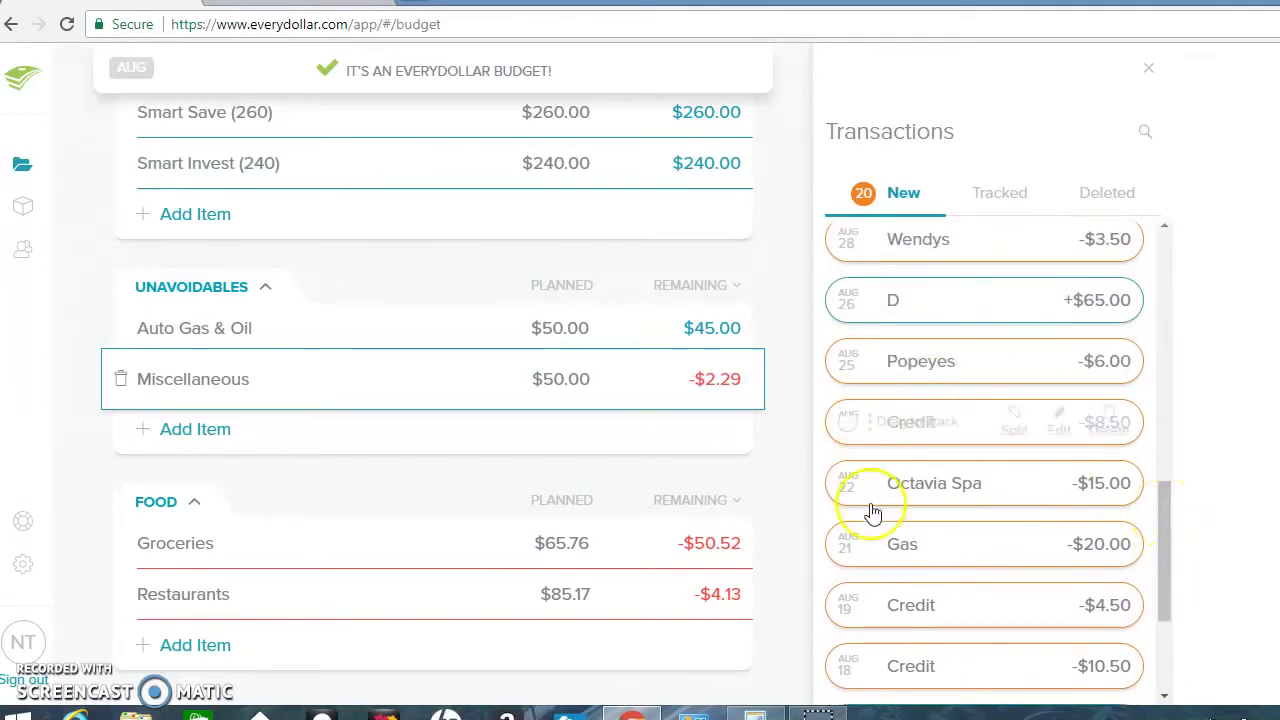
pyautogui.moveTo(890, 560)
pyautogui.moveTo(890, 562); pyautogui.dragTo(558, 560)
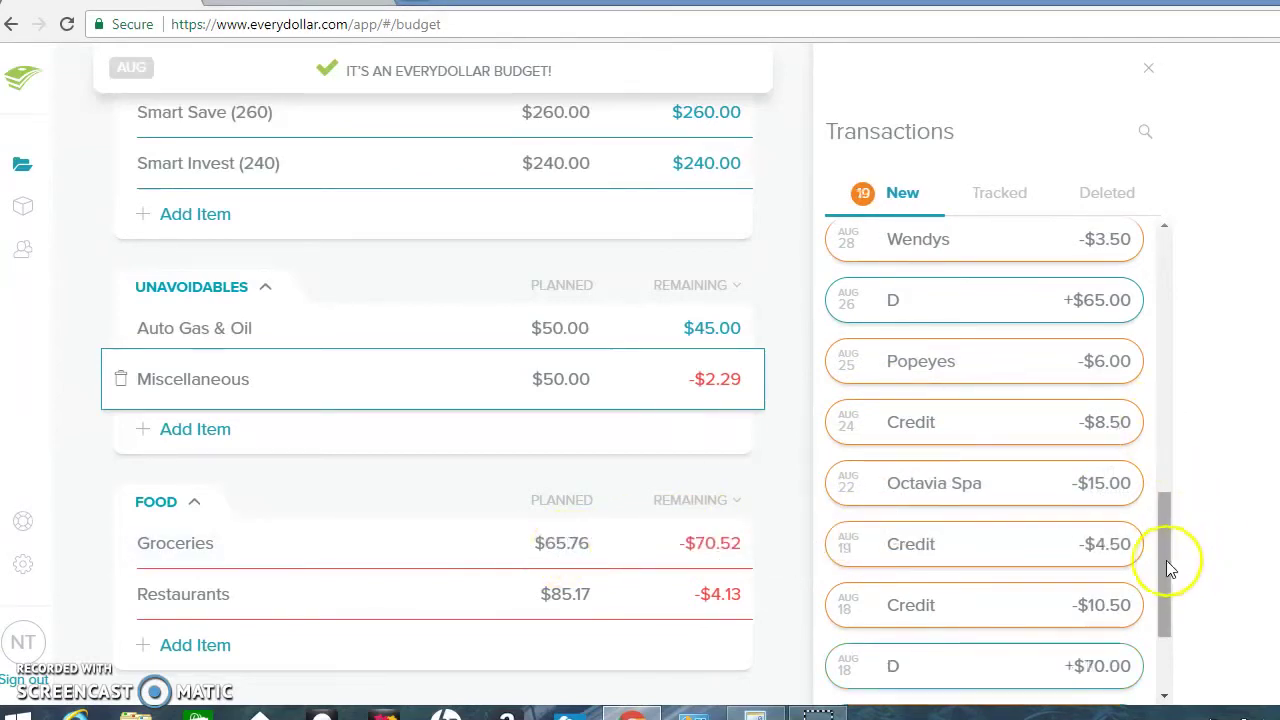
pyautogui.scroll(5, 1140, 430)
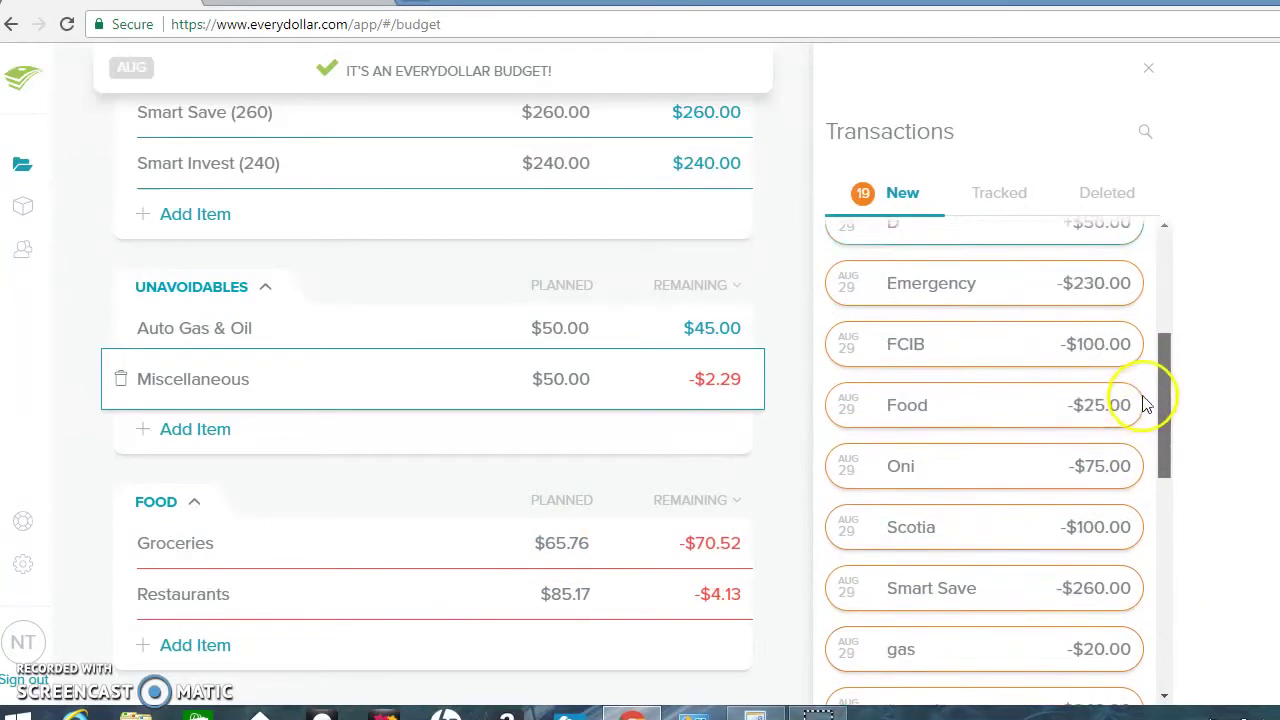
pyautogui.scroll(3, 1147, 403)
pyautogui.scroll(-3, 1150, 410)
pyautogui.scroll(-3, 1150, 420)
pyautogui.moveTo(884, 520)
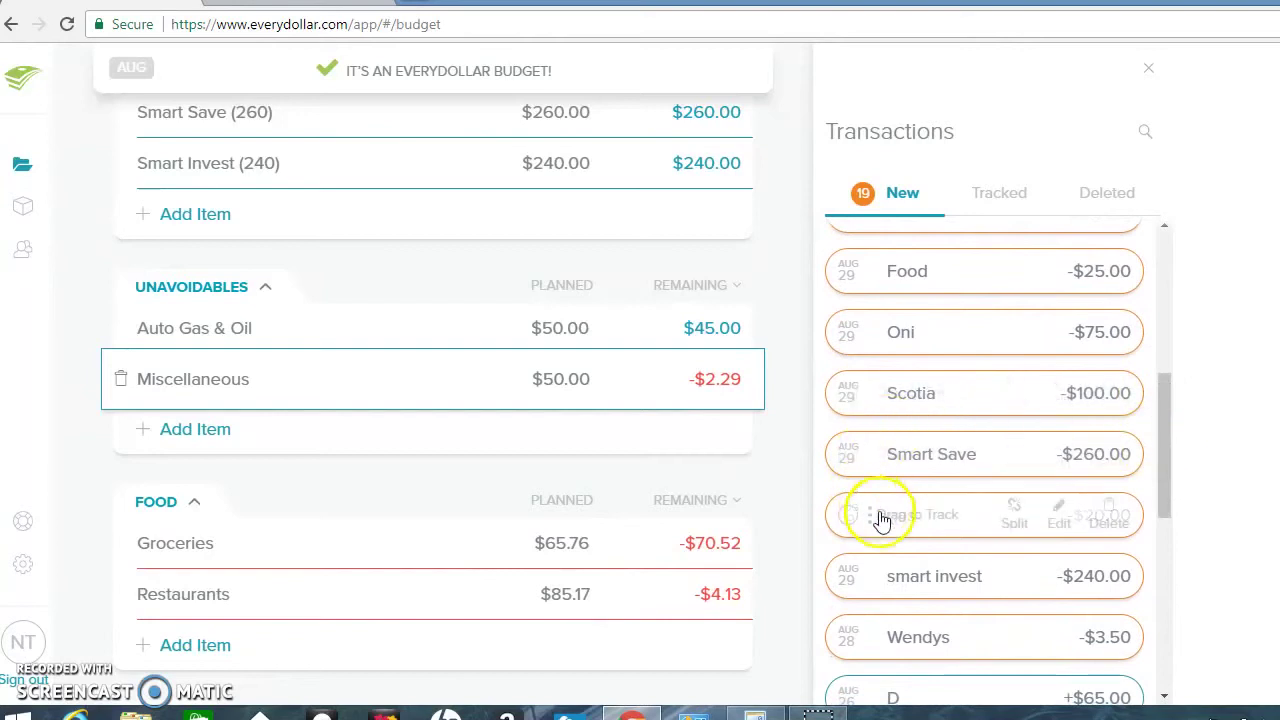
pyautogui.moveTo(884, 520); pyautogui.dragTo(436, 555)
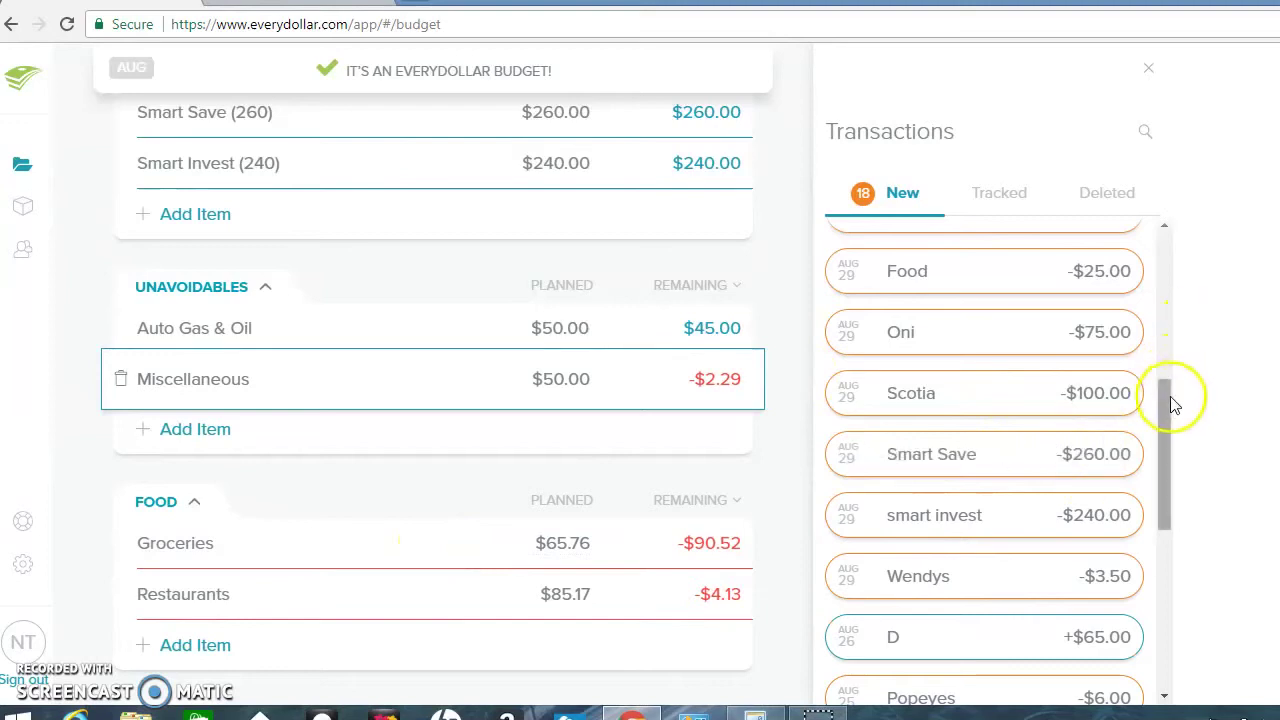
pyautogui.moveTo(1172, 404); pyautogui.dragTo(1168, 595)
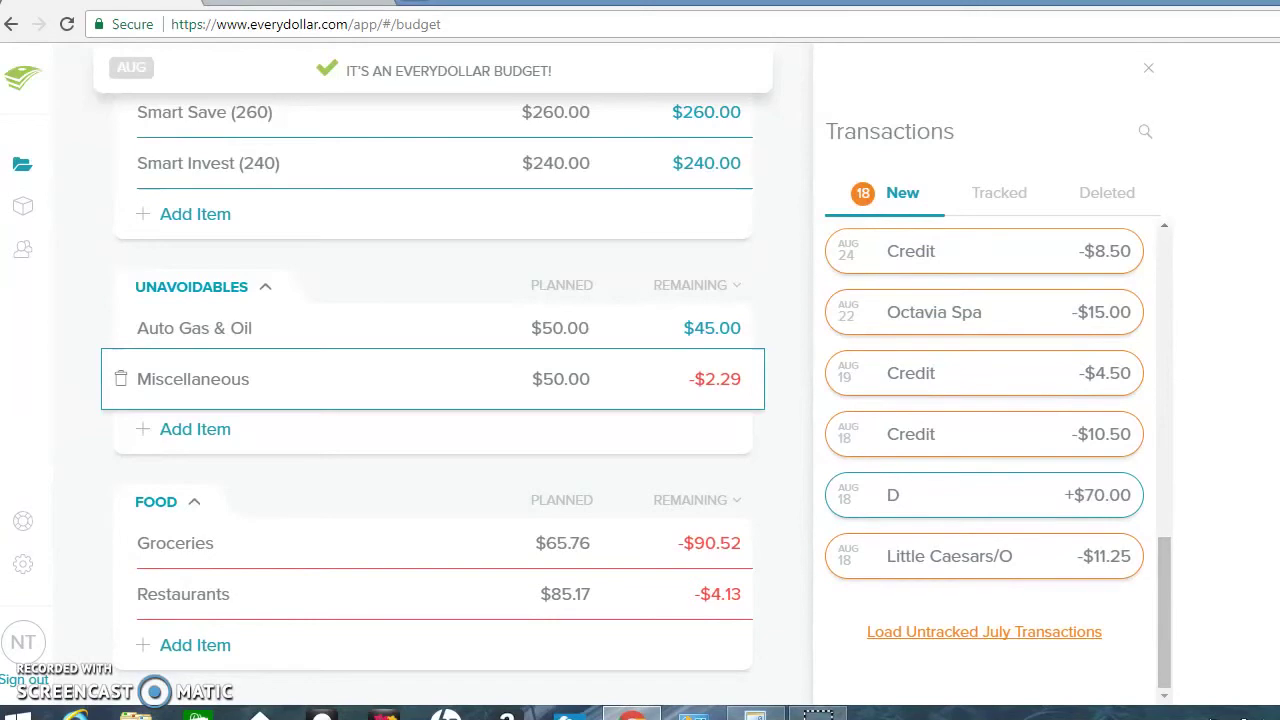
# File the Aug 18 Little Caesars/O -$11.25 charge under Restaurants, leaving -$15.38 remaining
pyautogui.scroll(-4, 433, 400)
pyautogui.scroll(-1, 433, 400)
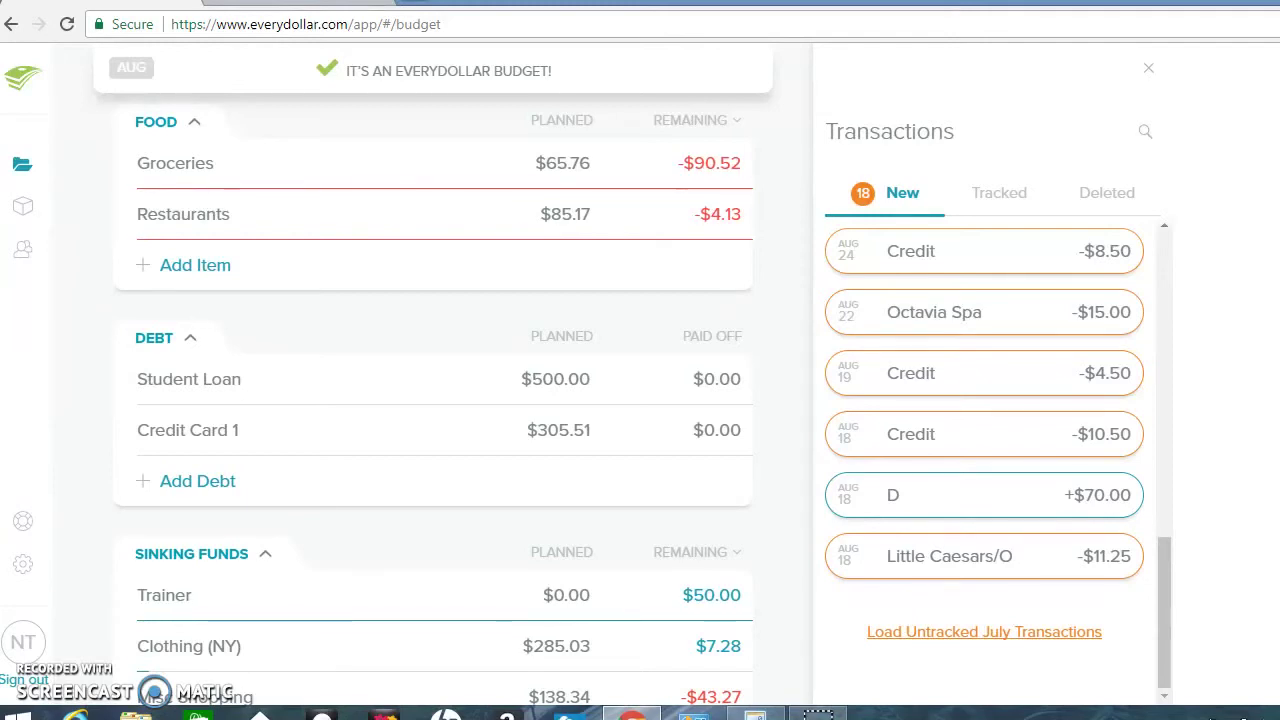
pyautogui.scroll(-1, 433, 400)
pyautogui.scroll(-3, 433, 400)
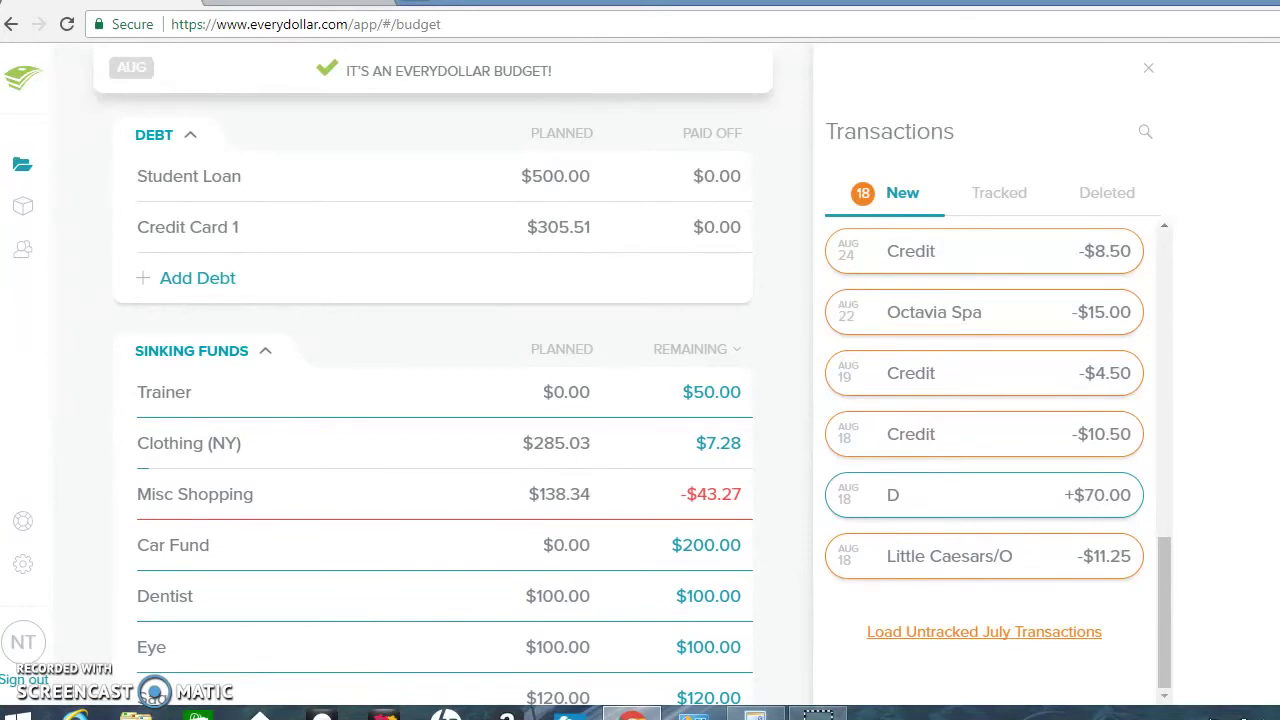
pyautogui.scroll(-3, 433, 400)
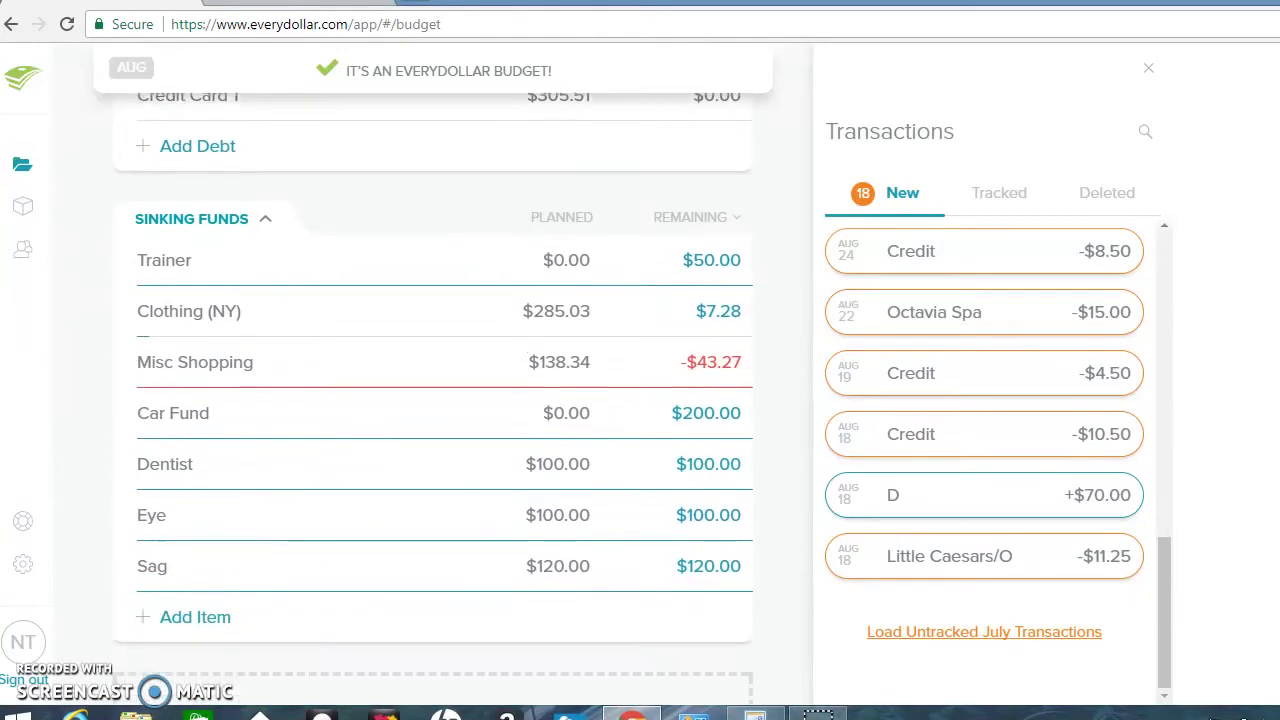
pyautogui.scroll(10, 433, 400)
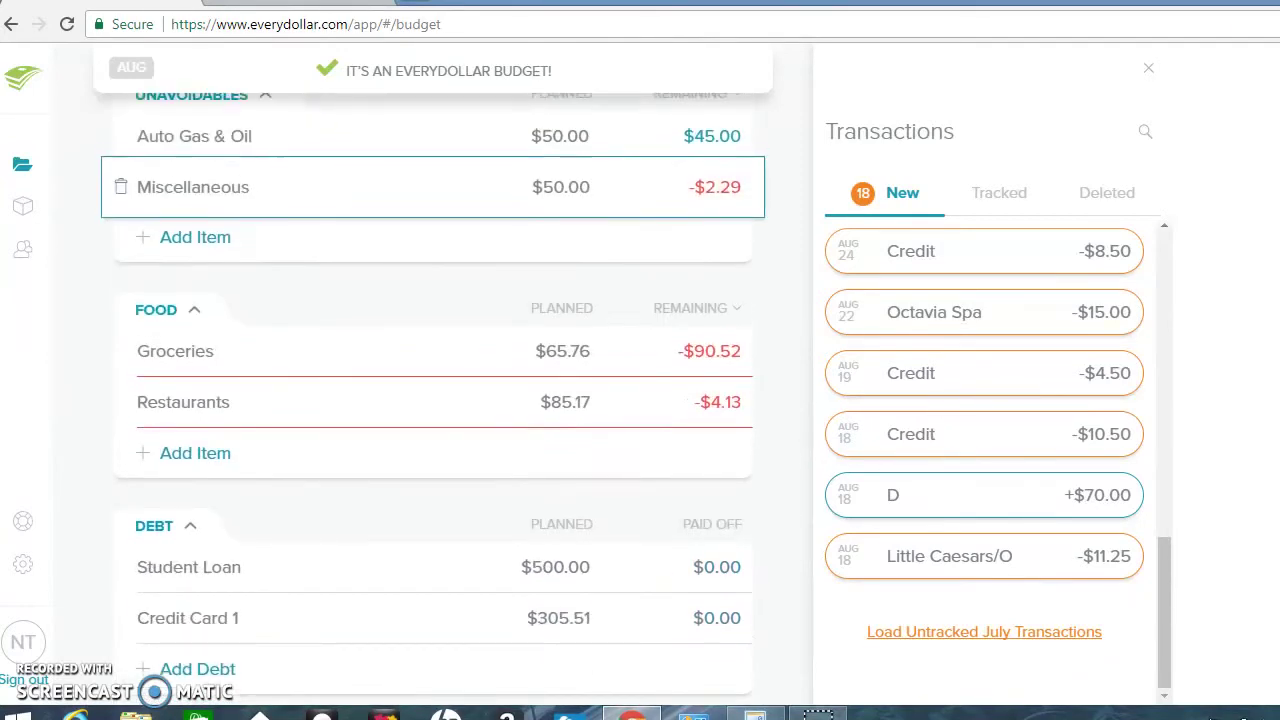
pyautogui.scroll(5, 433, 400)
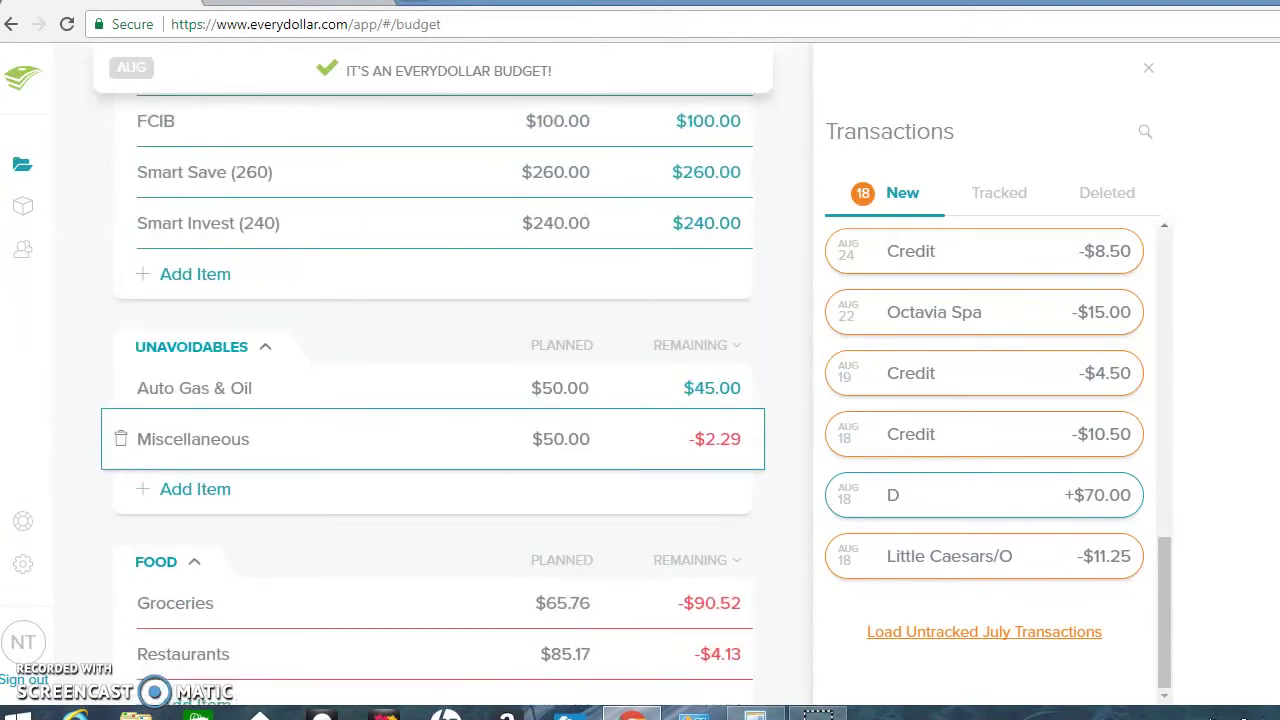
pyautogui.scroll(2, 433, 400)
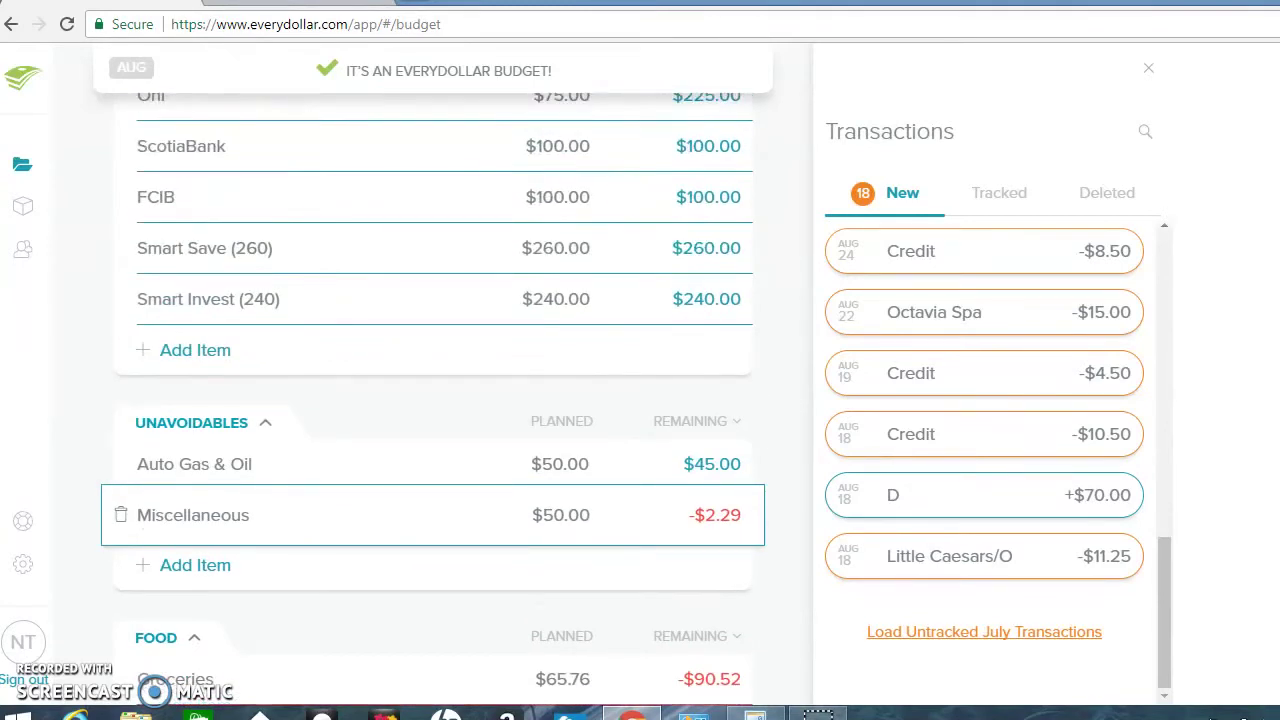
pyautogui.scroll(-6, 433, 400)
pyautogui.scroll(-1, 433, 400)
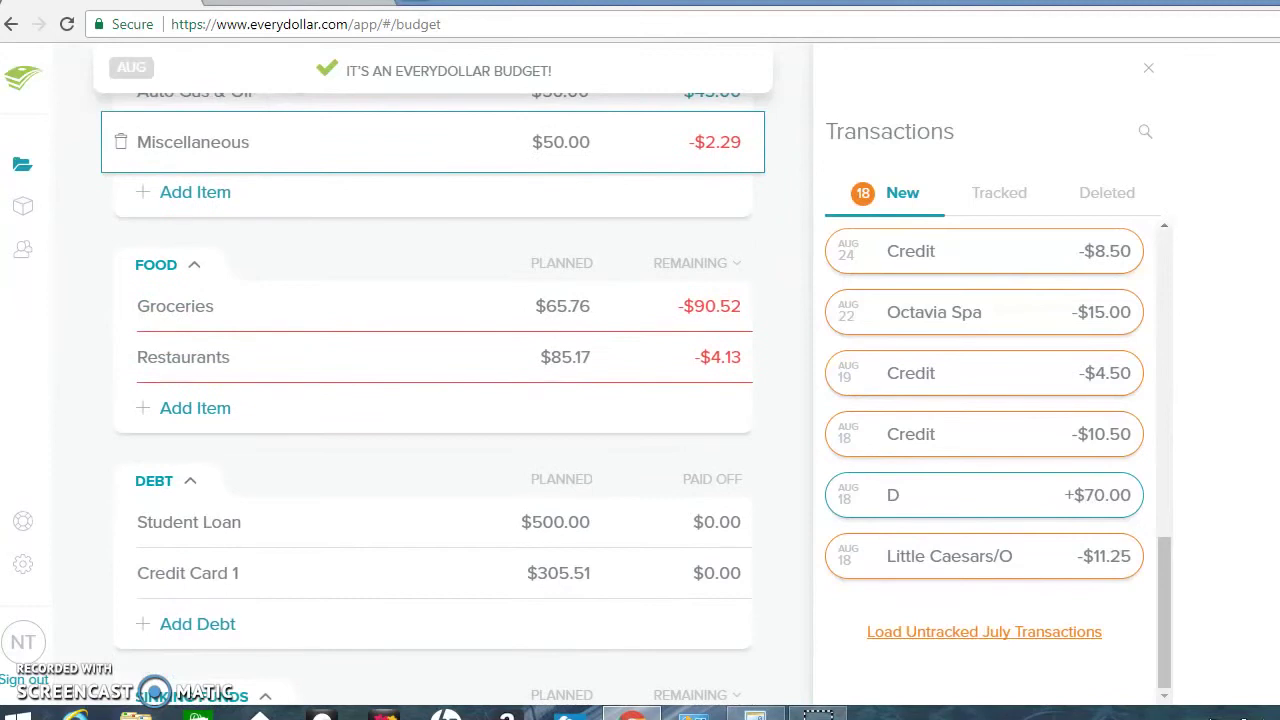
pyautogui.moveTo(920, 574); pyautogui.dragTo(449, 380)
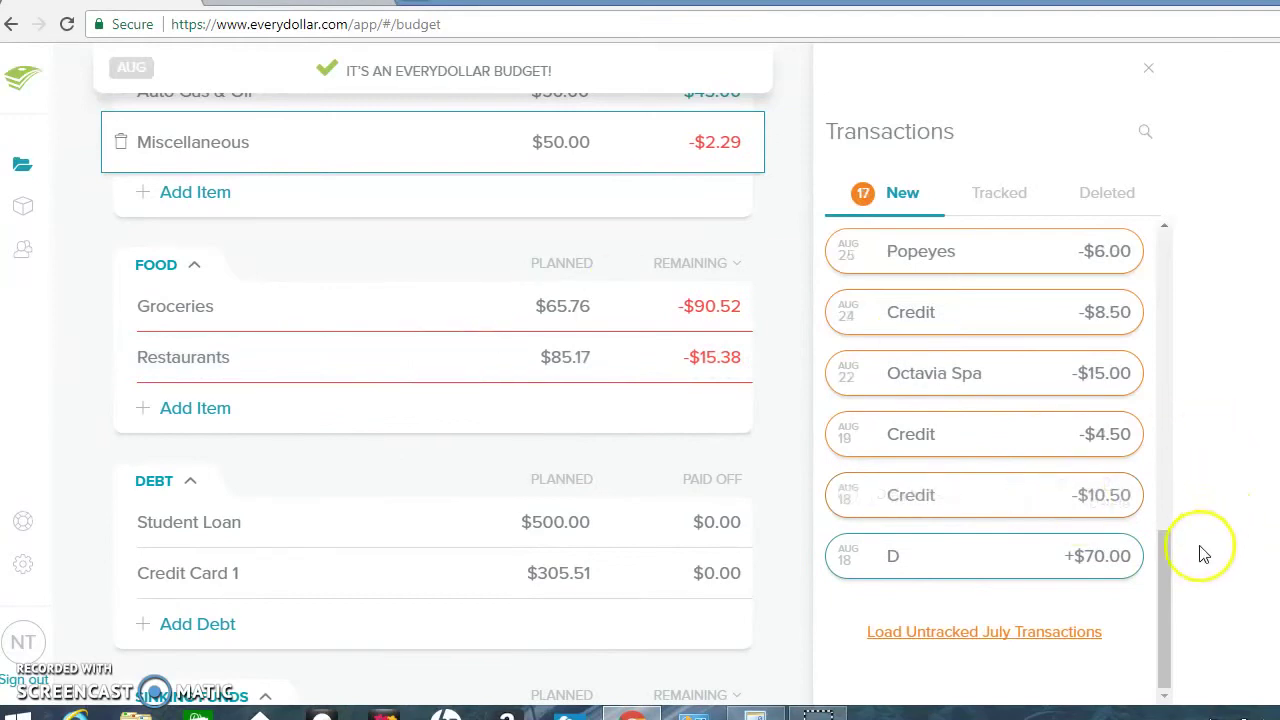
# Move the D +$70.00 deposit onto the D income line, bringing D received to $120.00
pyautogui.moveTo(1175, 600)
pyautogui.mouseDown()
pyautogui.moveTo(1183, 514)
pyautogui.moveTo(1171, 623)
pyautogui.mouseUp()
pyautogui.scroll(8, 433, 380)
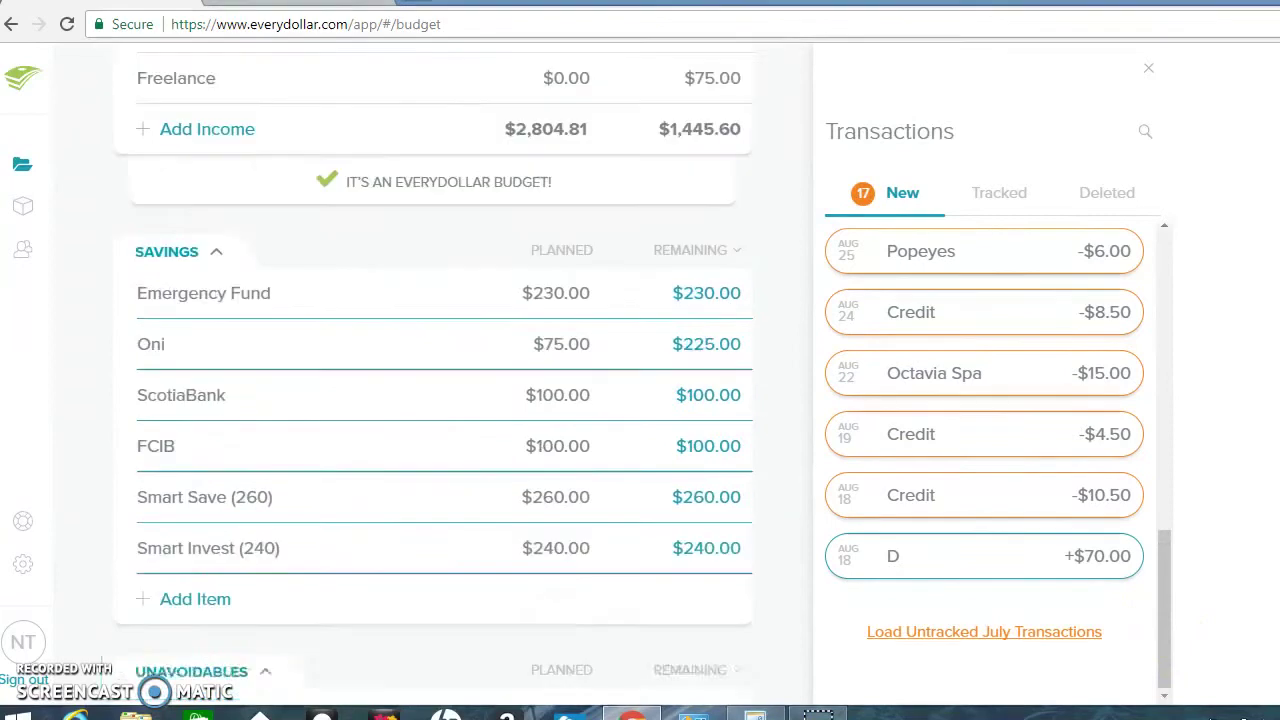
pyautogui.scroll(1, 433, 380)
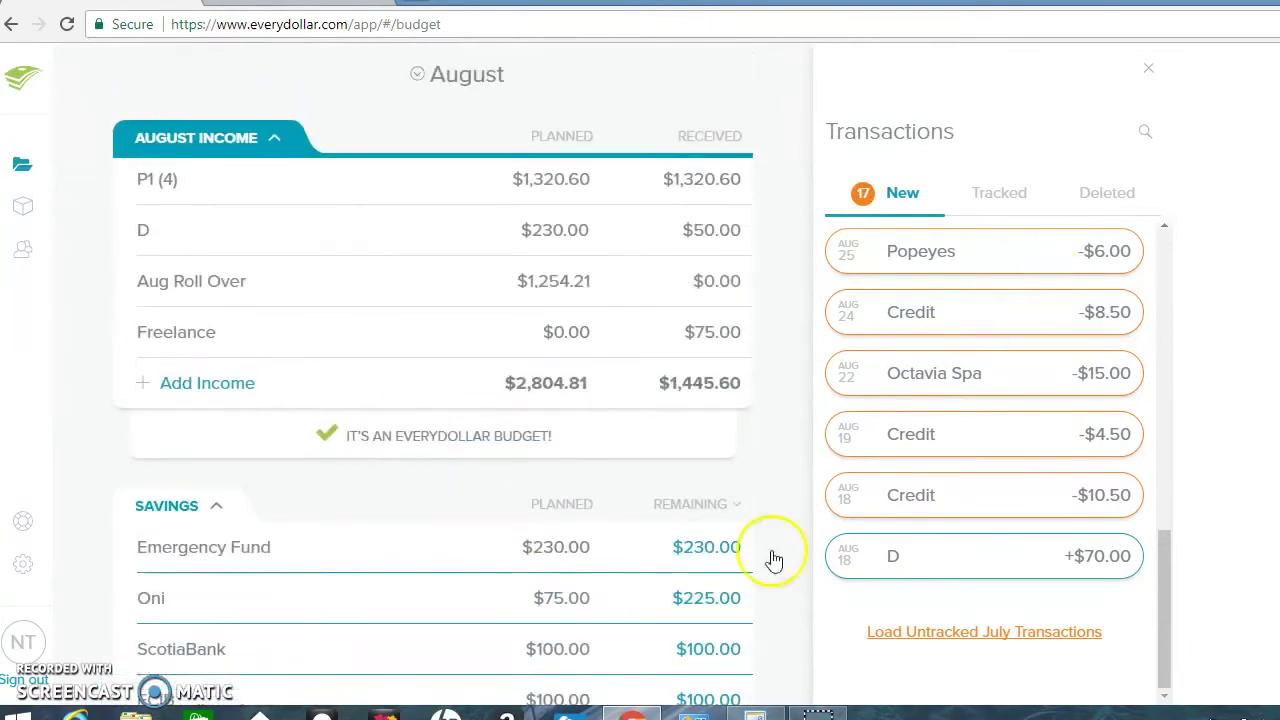
pyautogui.moveTo(886, 557)
pyautogui.moveTo(905, 562); pyautogui.dragTo(463, 230)
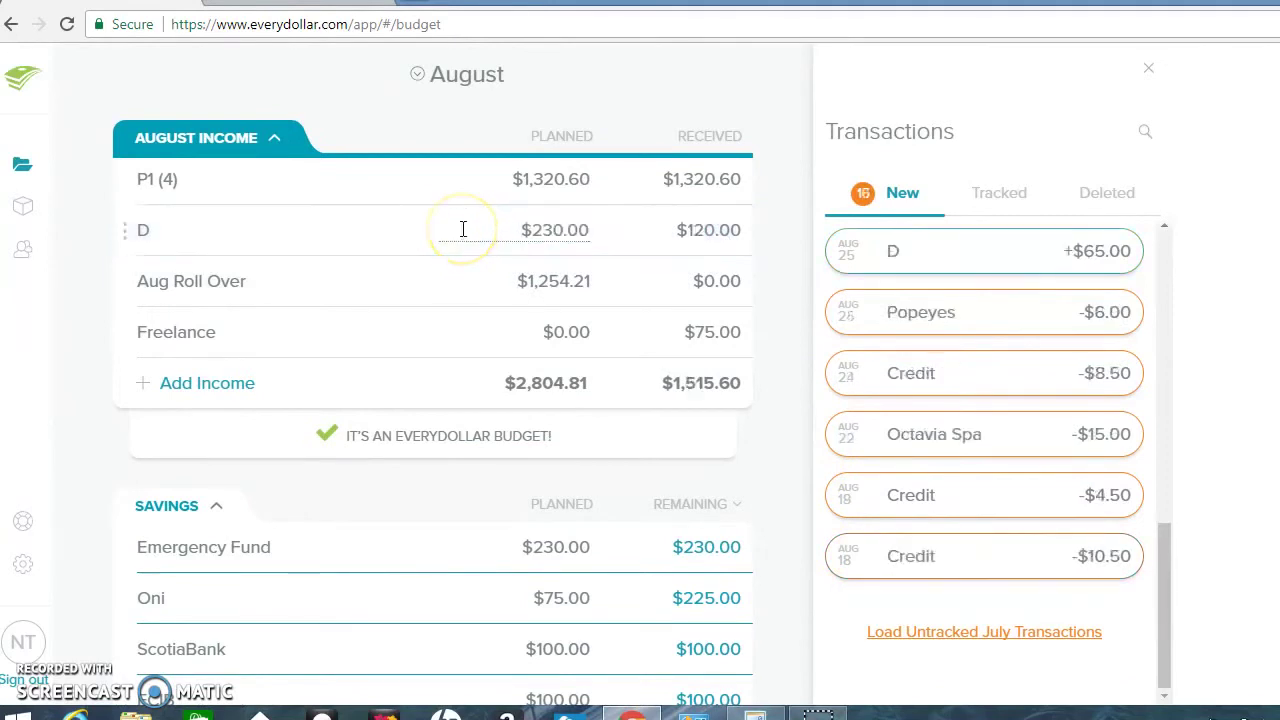
pyautogui.moveTo(1006, 552)
pyautogui.scroll(-2, 432, 400)
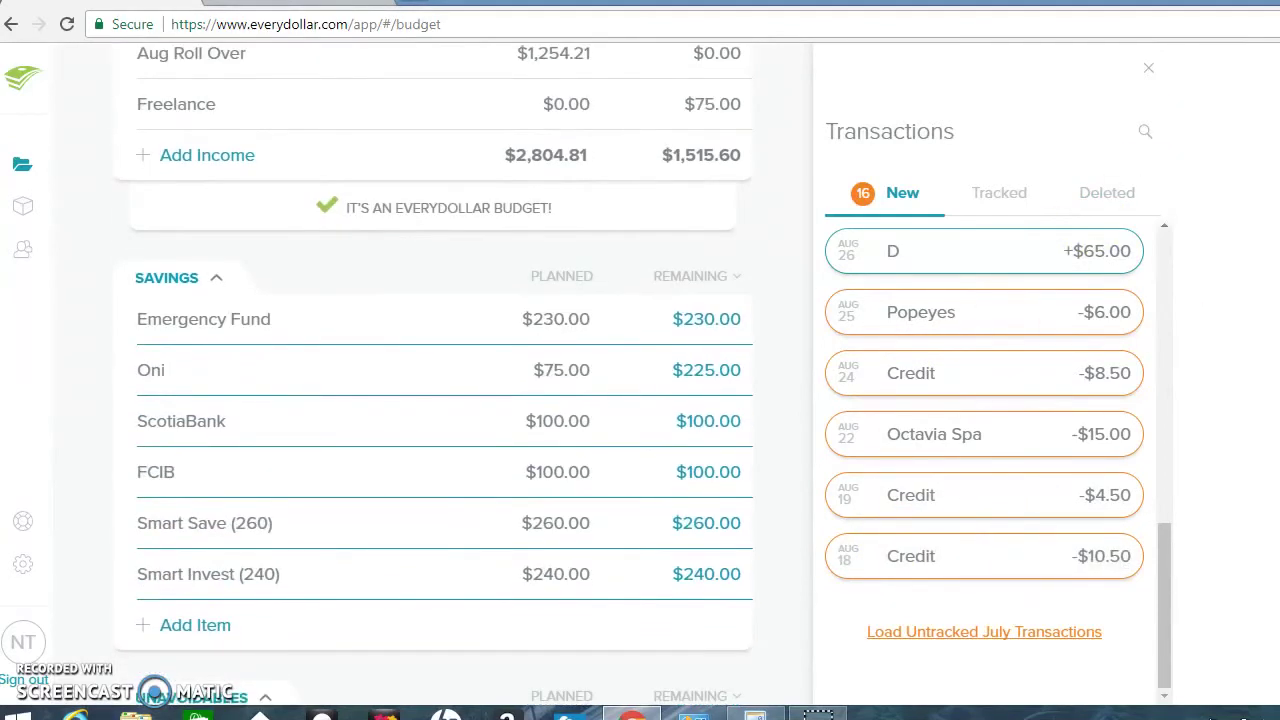
pyautogui.scroll(-1, 432, 376)
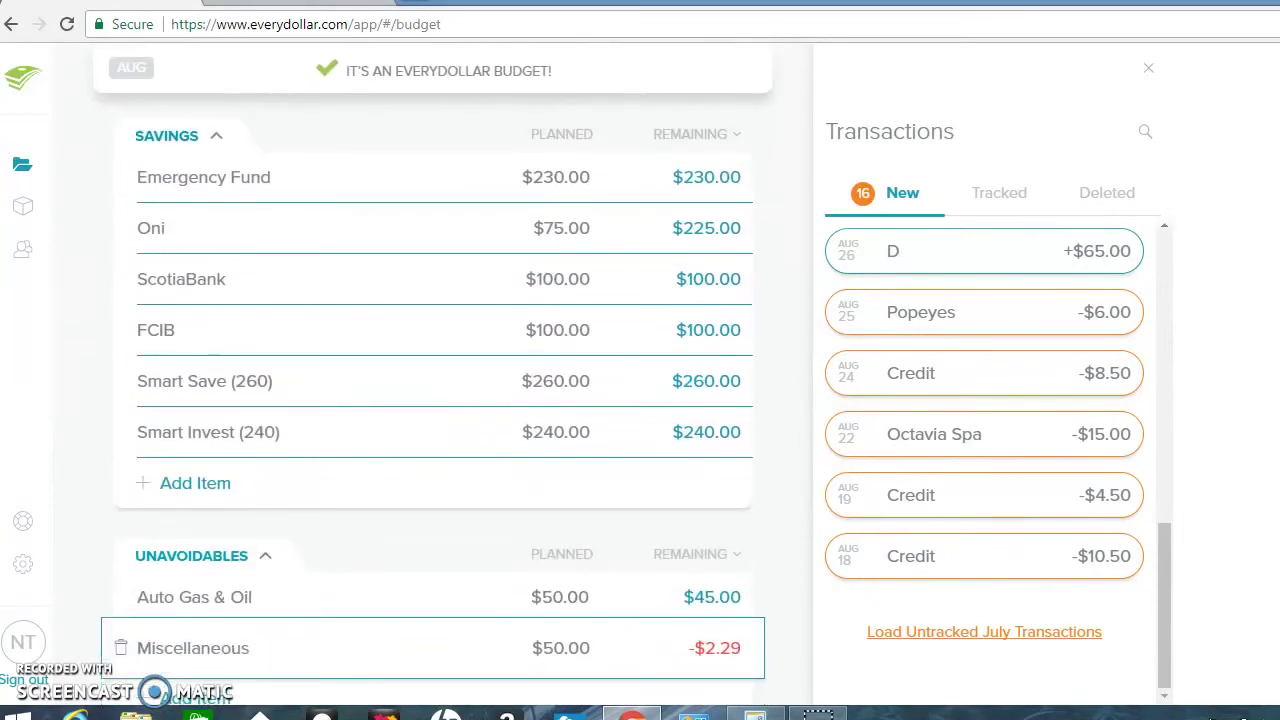
pyautogui.scroll(-2, 432, 400)
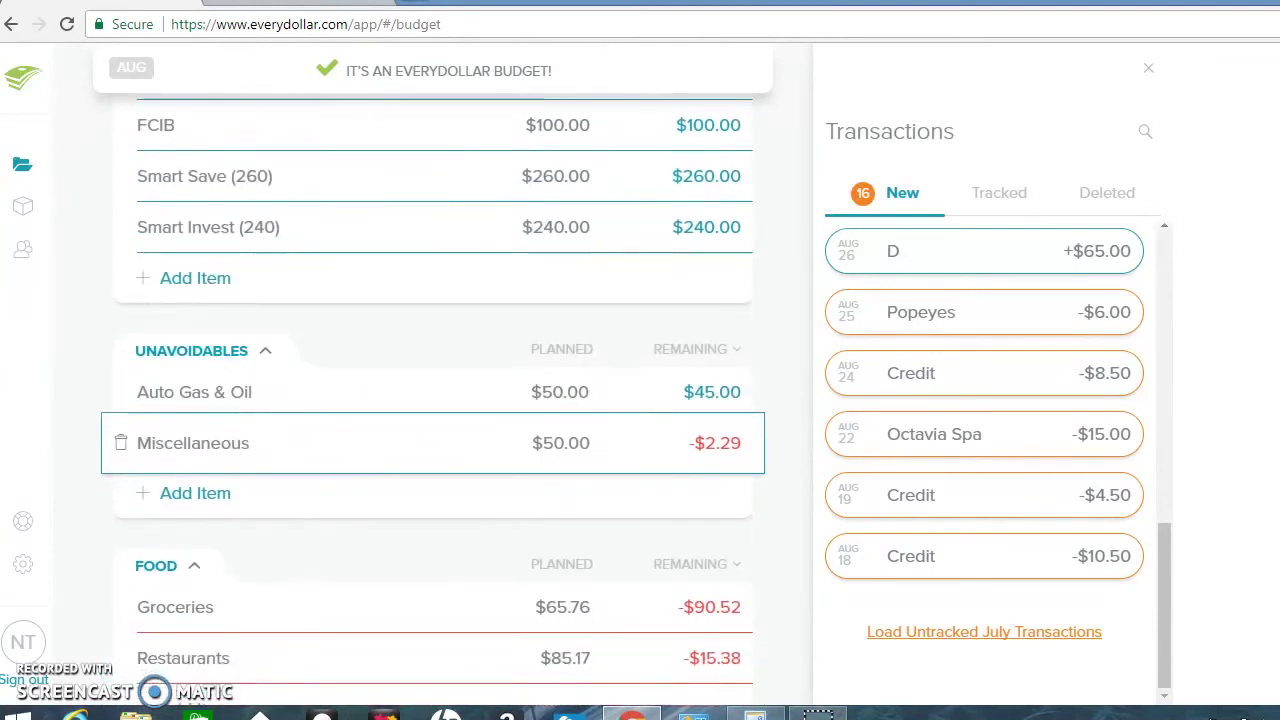
pyautogui.scroll(-1, 432, 430)
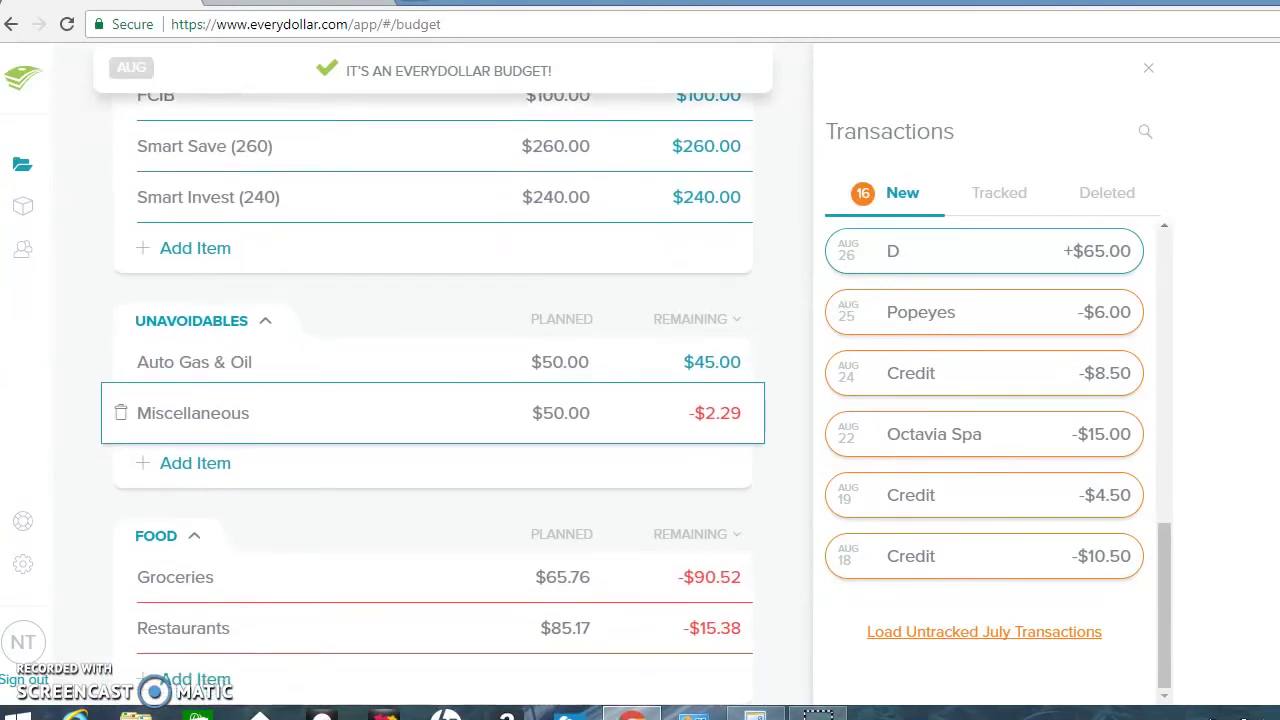
pyautogui.scroll(-1, 432, 400)
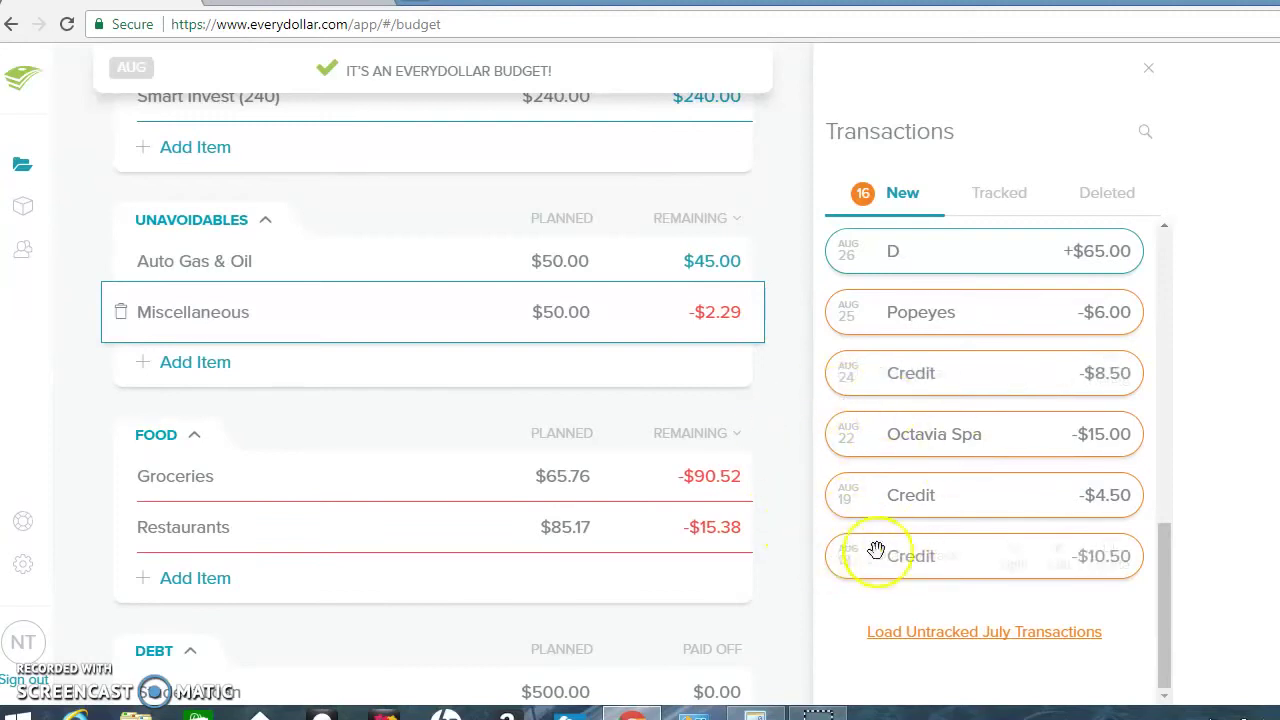
# File the Credit charges of $10.50, $4.50 and $8.50 under Miscellaneous
pyautogui.moveTo(865, 562)
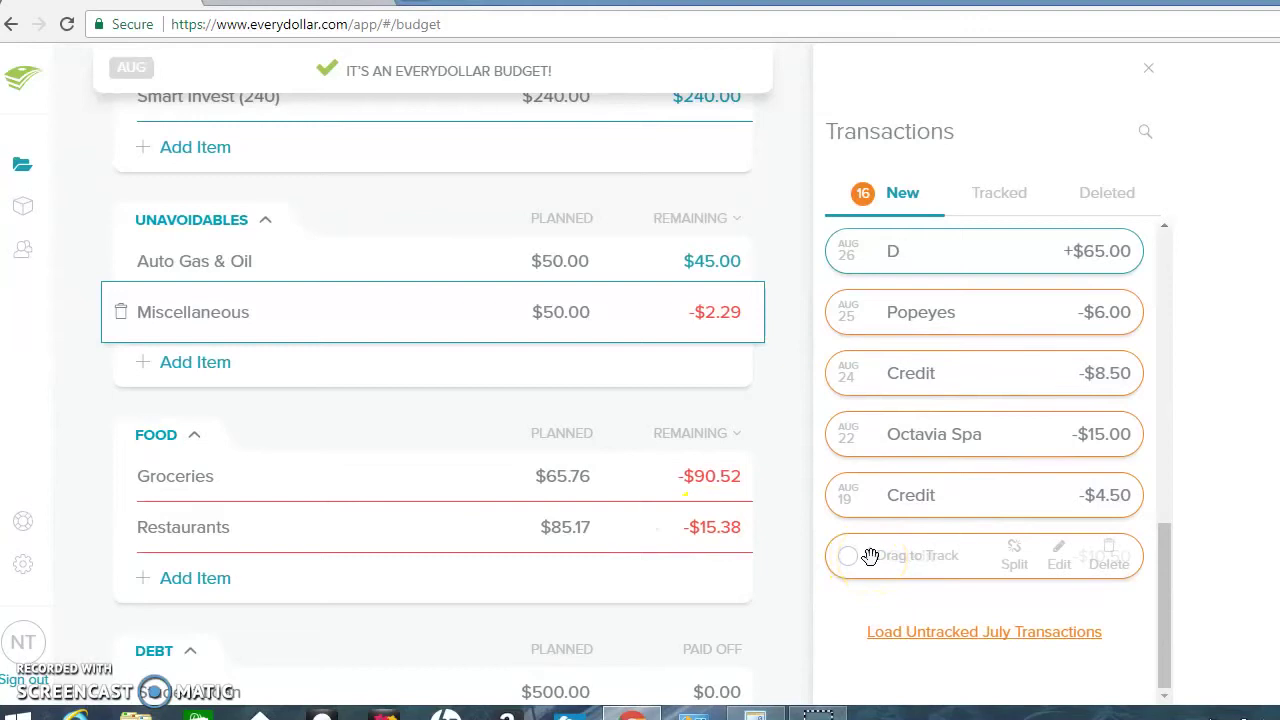
pyautogui.scroll(-3, 433, 400)
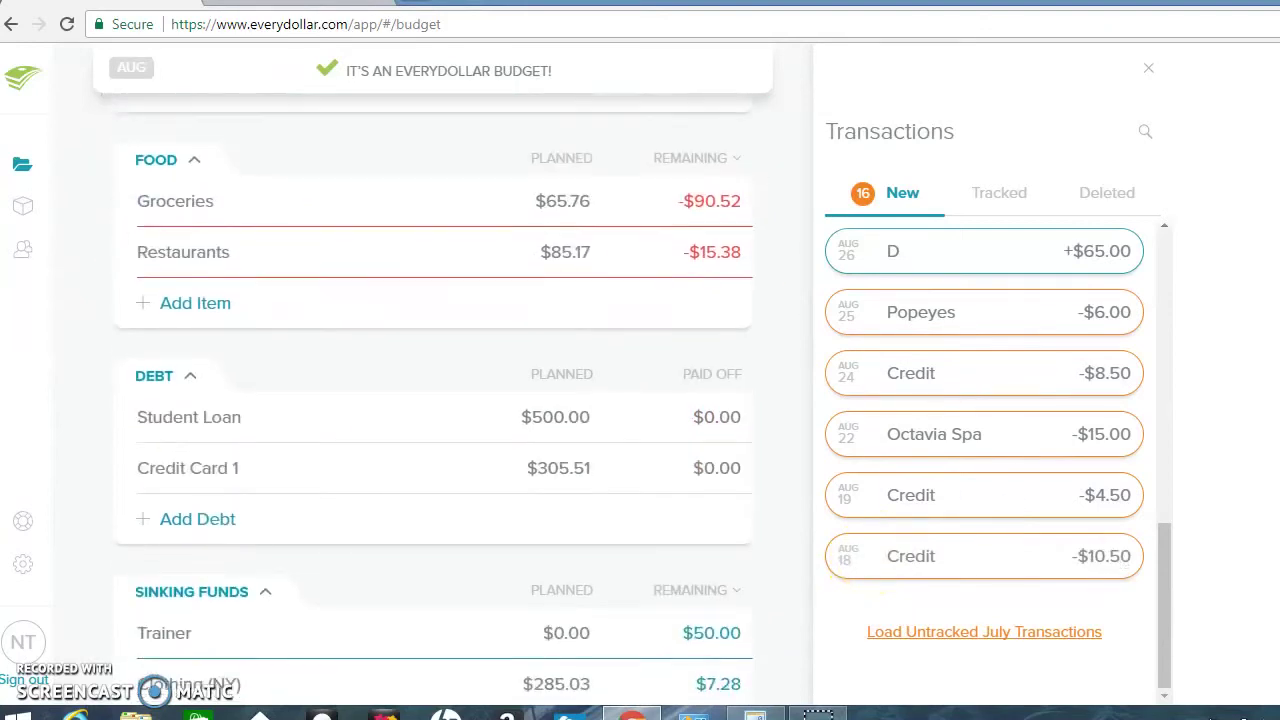
pyautogui.scroll(5, 433, 526)
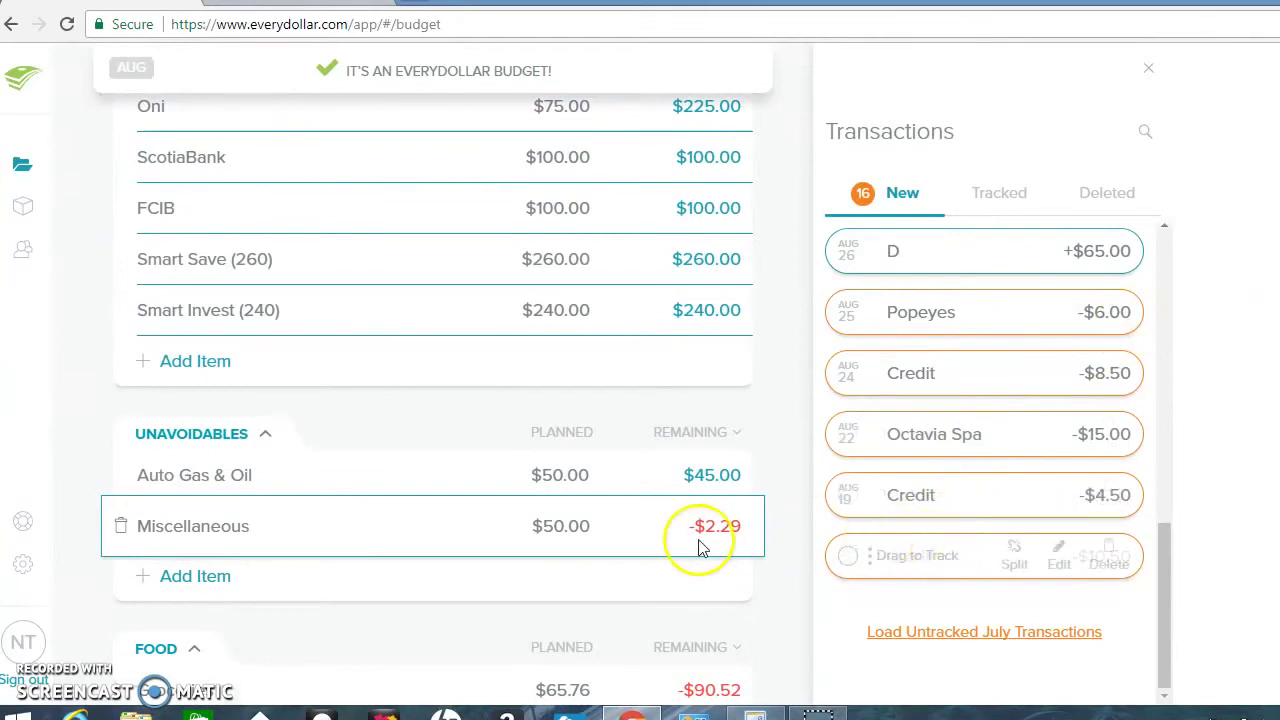
pyautogui.moveTo(700, 545); pyautogui.dragTo(492, 531)
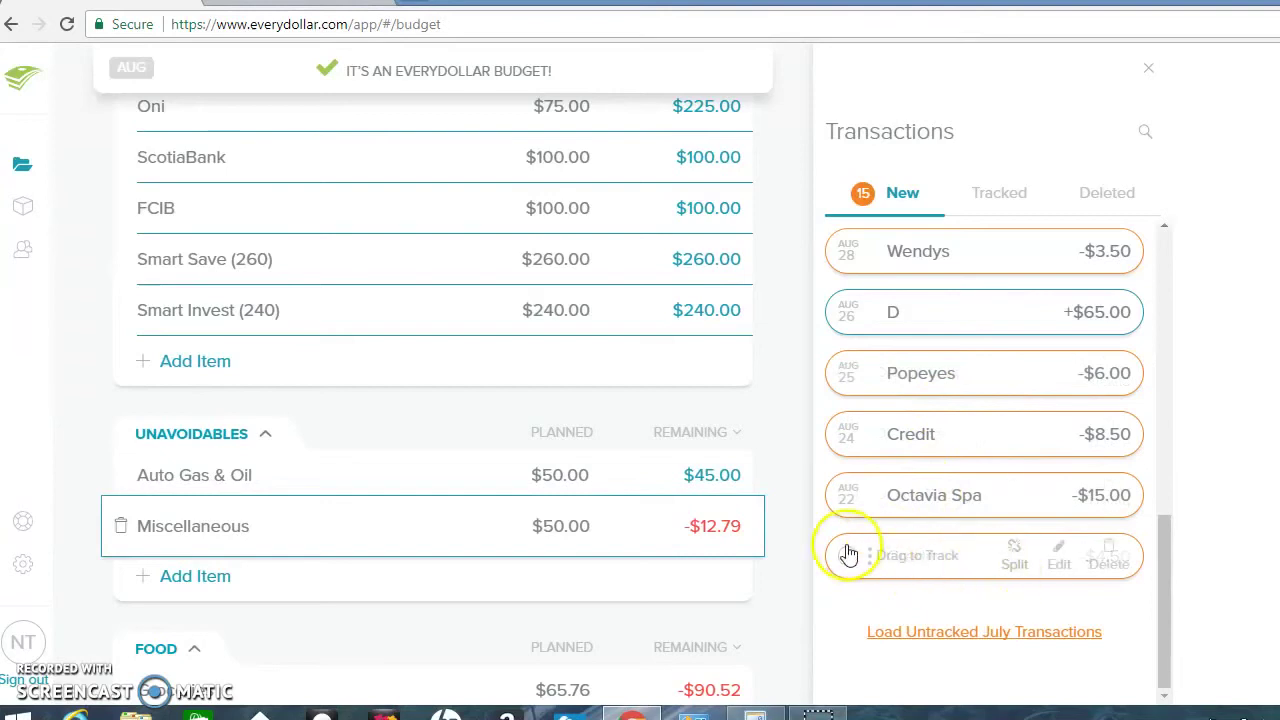
pyautogui.moveTo(941, 570); pyautogui.dragTo(508, 543)
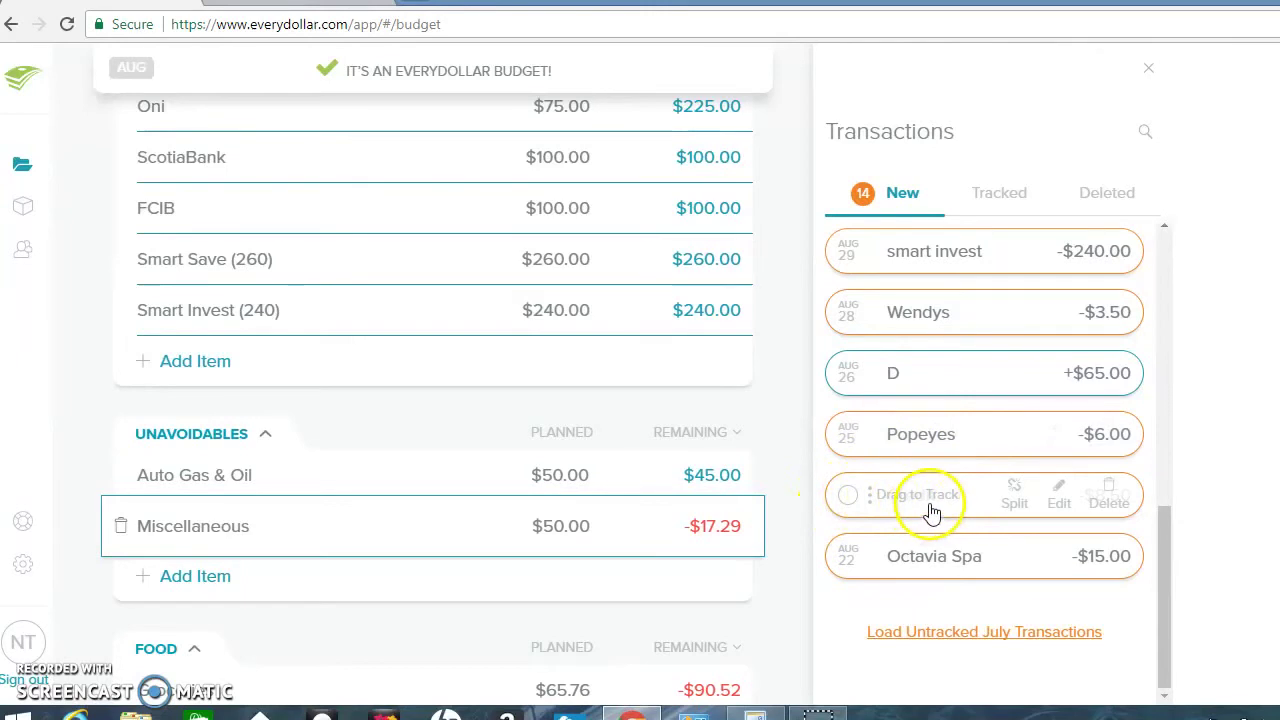
pyautogui.moveTo(930, 512); pyautogui.dragTo(600, 543)
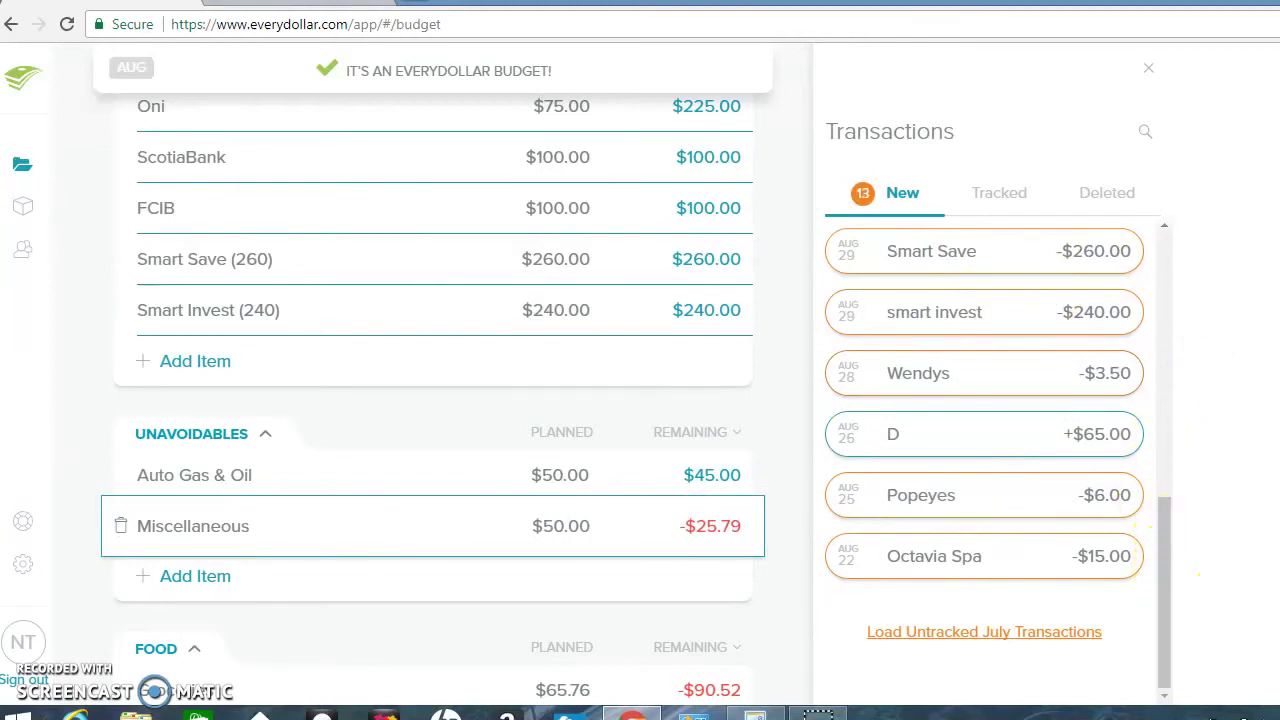
pyautogui.scroll(3, 433, 380)
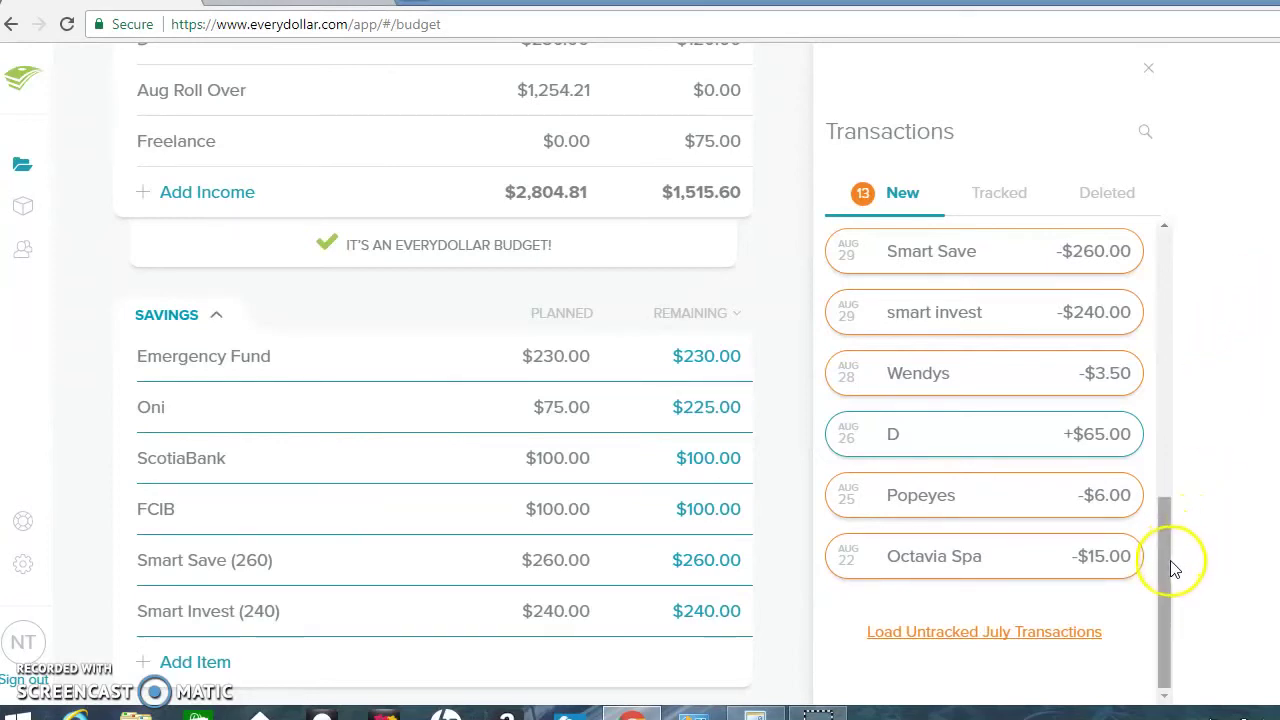
# Track the Octavia Spa charge under Miscellaneous
pyautogui.moveTo(1168, 566); pyautogui.dragTo(1158, 636)
pyautogui.moveTo(1163, 591); pyautogui.dragTo(1163, 591)
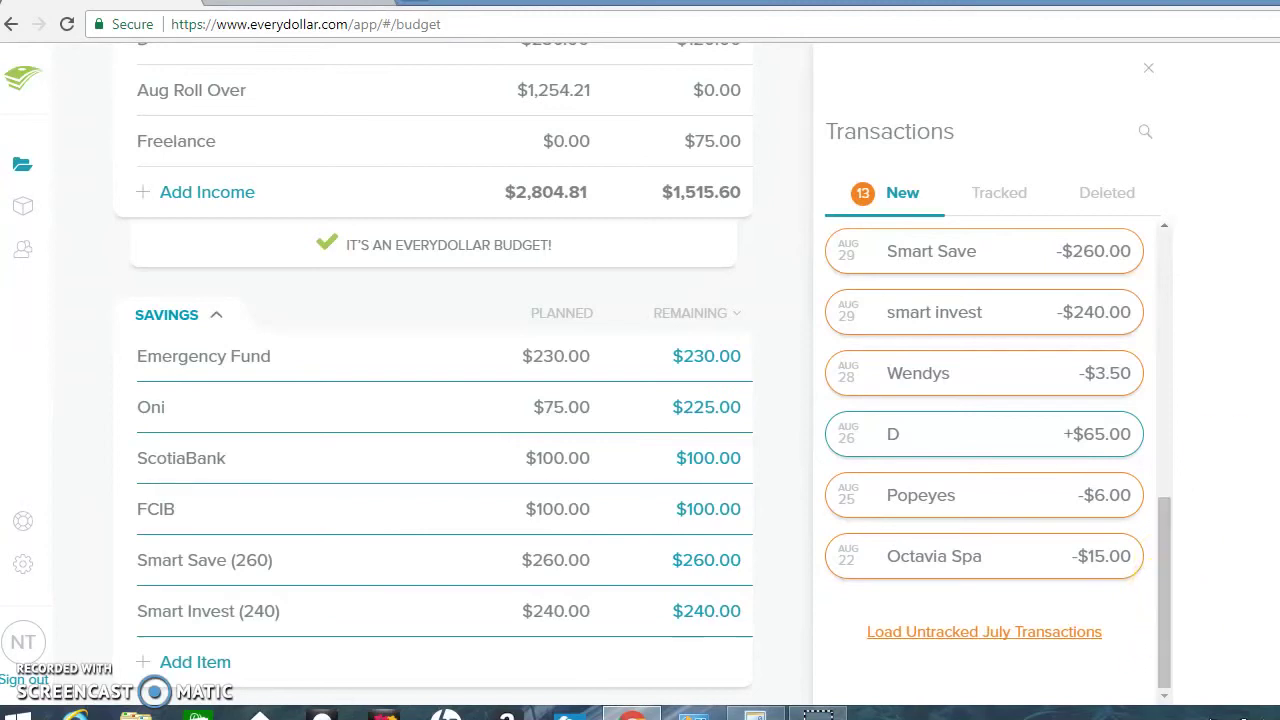
pyautogui.scroll(-2, 434, 366)
pyautogui.scroll(-2, 433, 400)
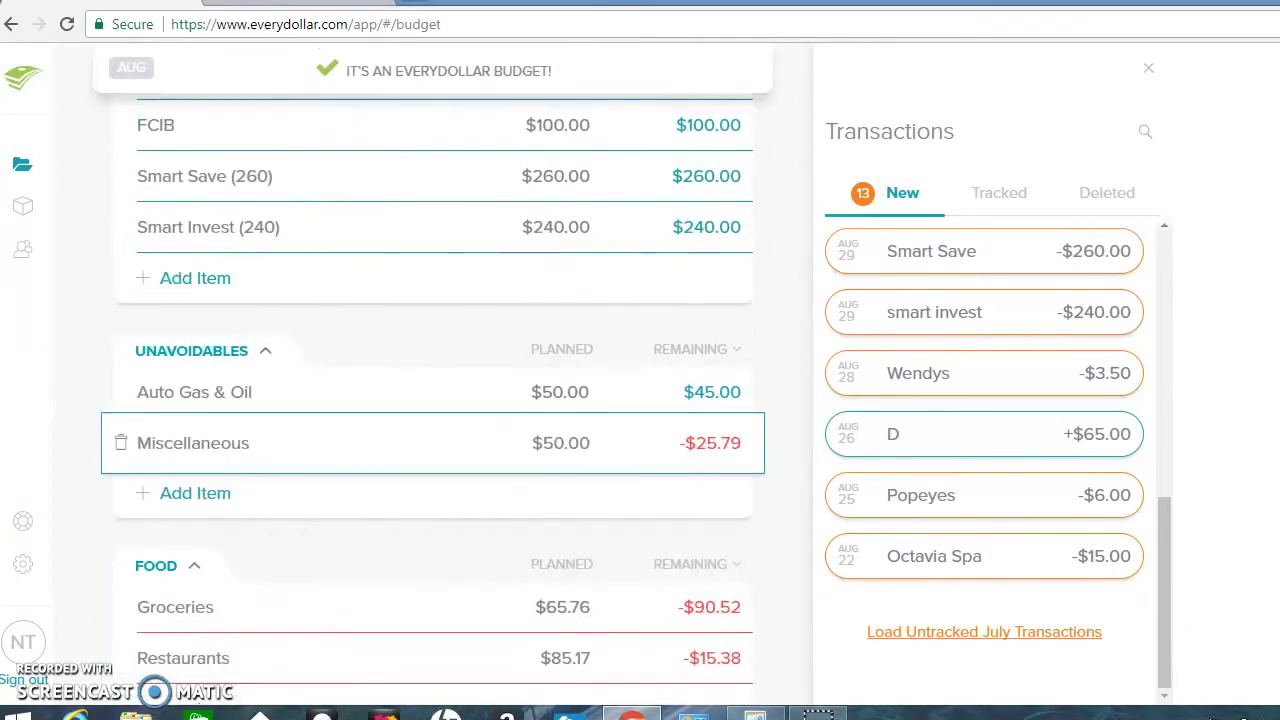
pyautogui.moveTo(920, 403)
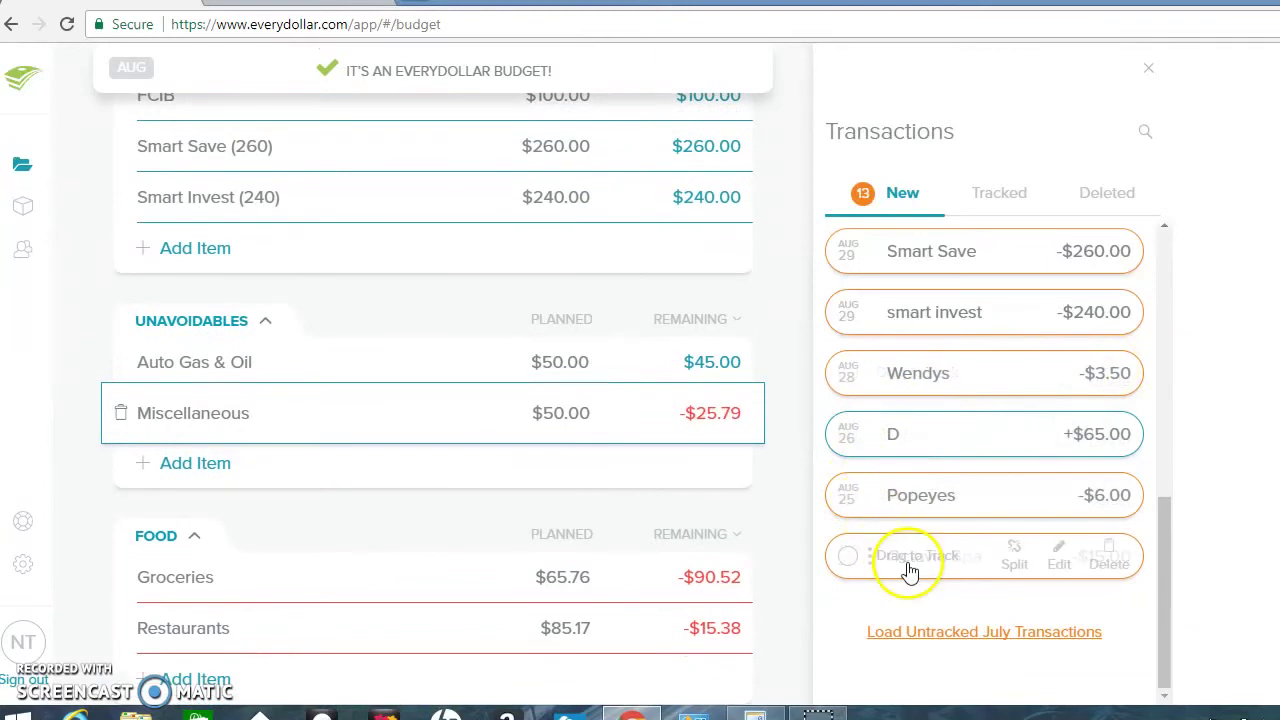
pyautogui.moveTo(908, 571); pyautogui.dragTo(474, 428)
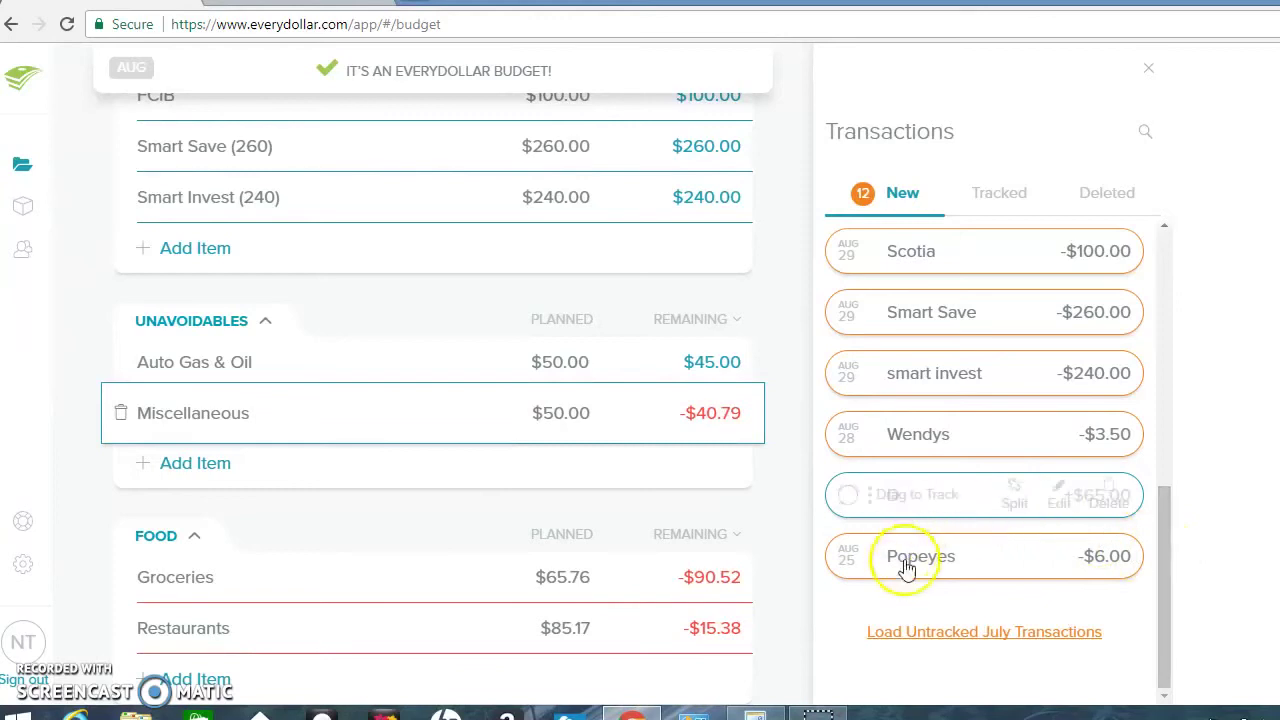
# Track the Aug 25 Popeyes -$6.00 charge under Restaurants, leaving -$21.38 remaining
pyautogui.moveTo(903, 583); pyautogui.dragTo(943, 580)
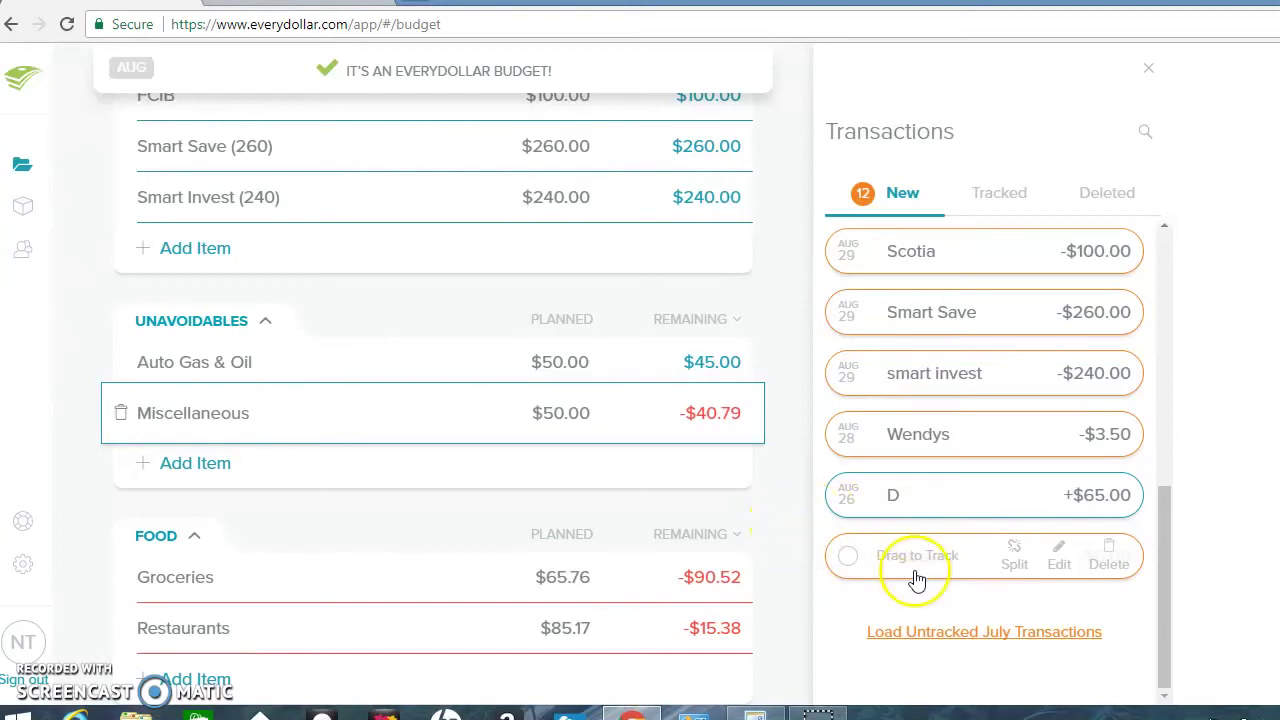
pyautogui.moveTo(916, 568)
pyautogui.mouseDown()
pyautogui.moveTo(1047, 478)
pyautogui.moveTo(929, 543)
pyautogui.moveTo(928, 565)
pyautogui.mouseUp()
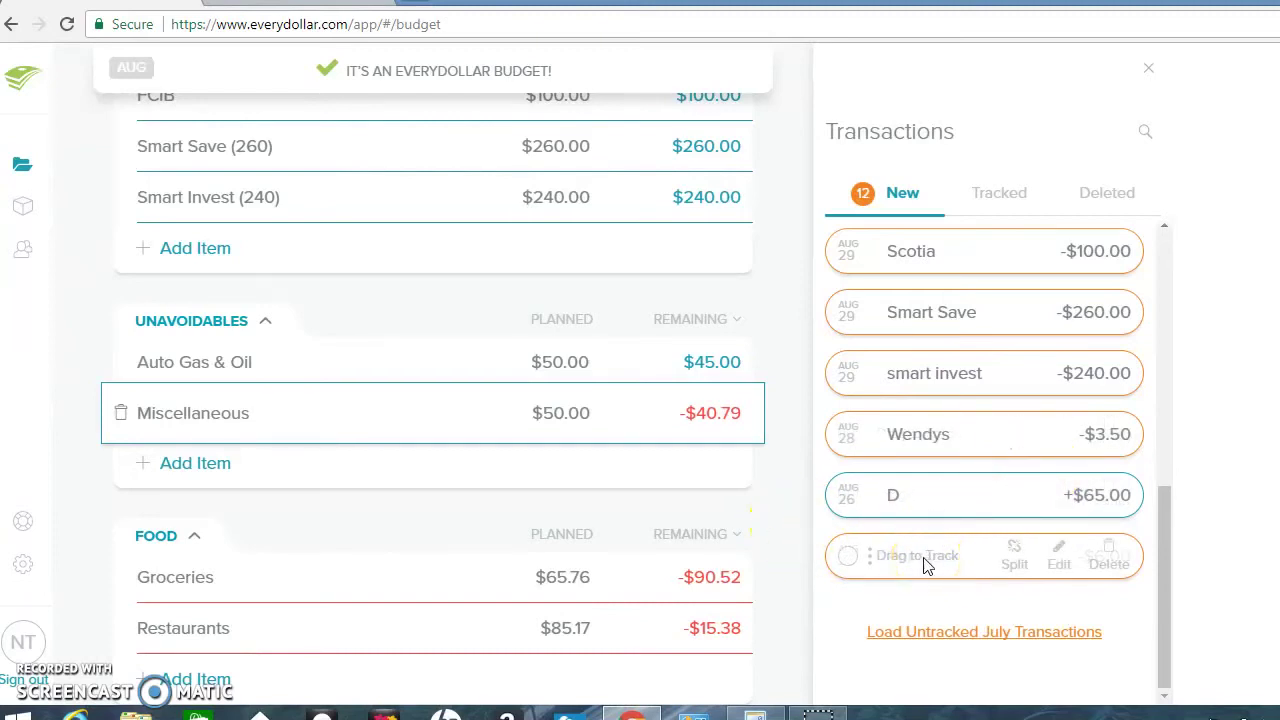
pyautogui.moveTo(925, 566); pyautogui.dragTo(490, 640)
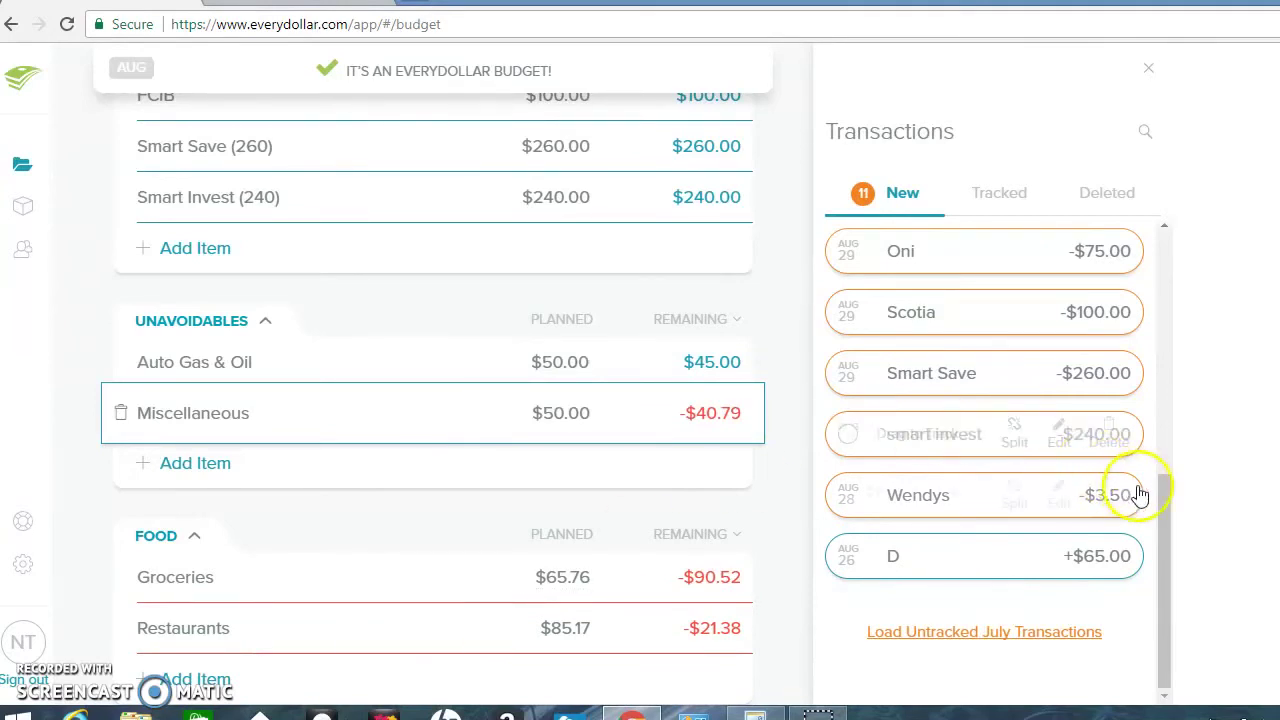
# Track the $65 D deposit on the D income line and the $3.50 Wendys charge under Restaurants
pyautogui.moveTo(1159, 497); pyautogui.dragTo(1186, 609)
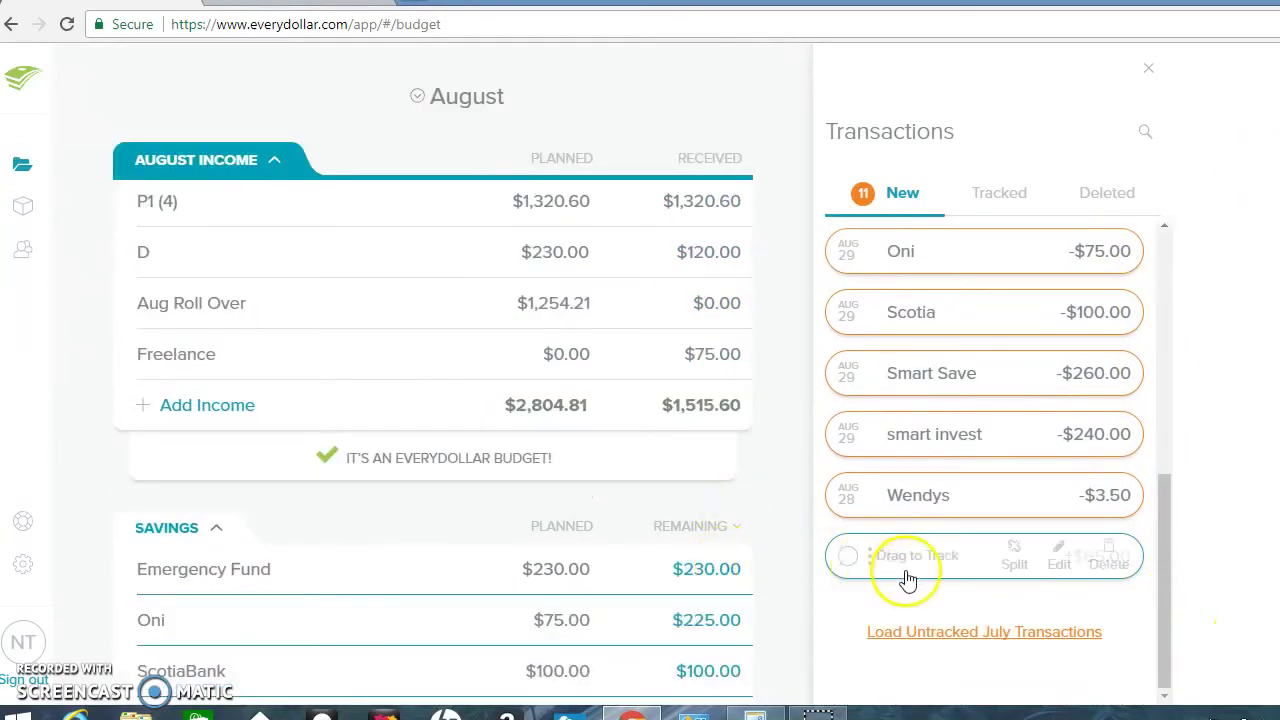
pyautogui.moveTo(640, 420); pyautogui.dragTo(550, 262)
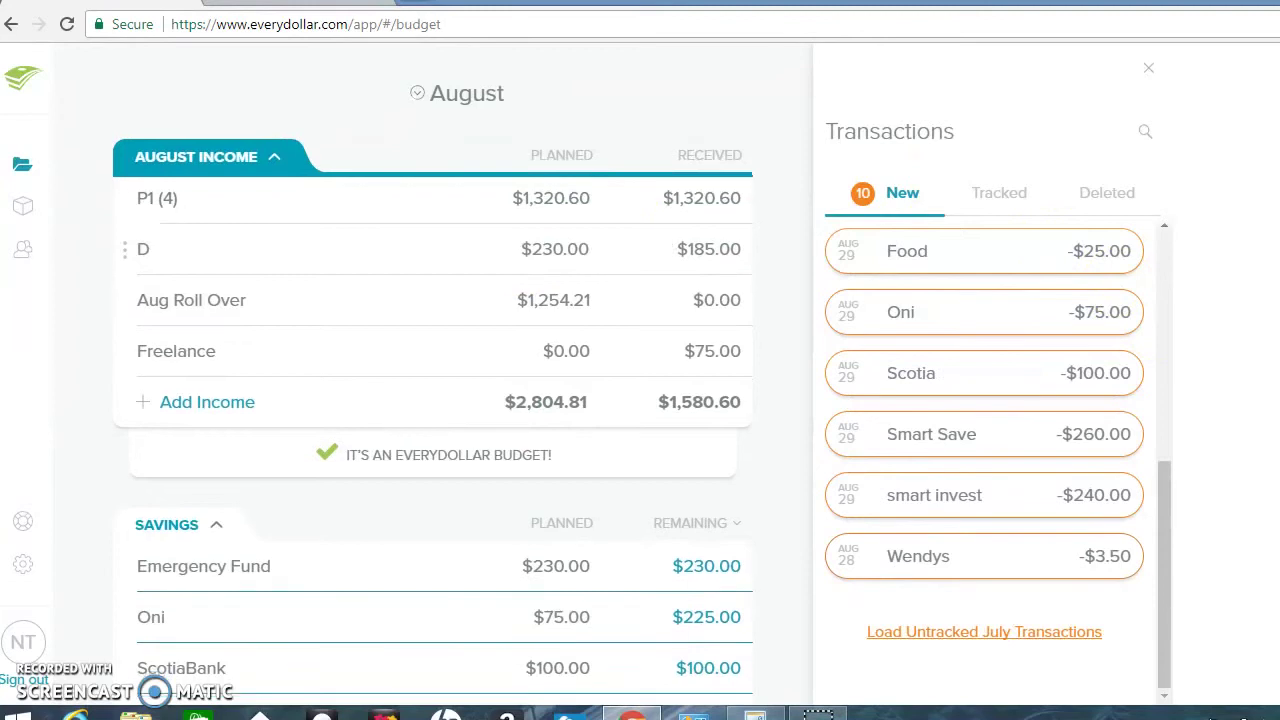
pyautogui.scroll(-2, 432, 400)
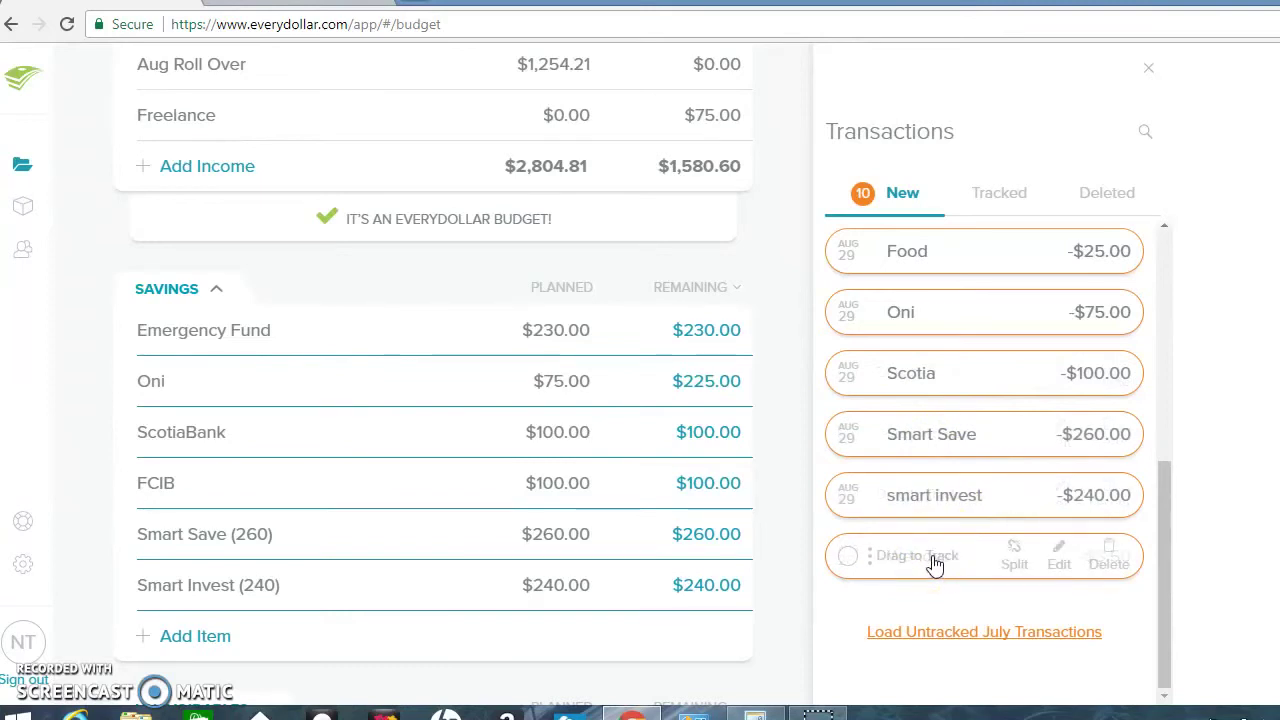
pyautogui.scroll(-3, 437, 375)
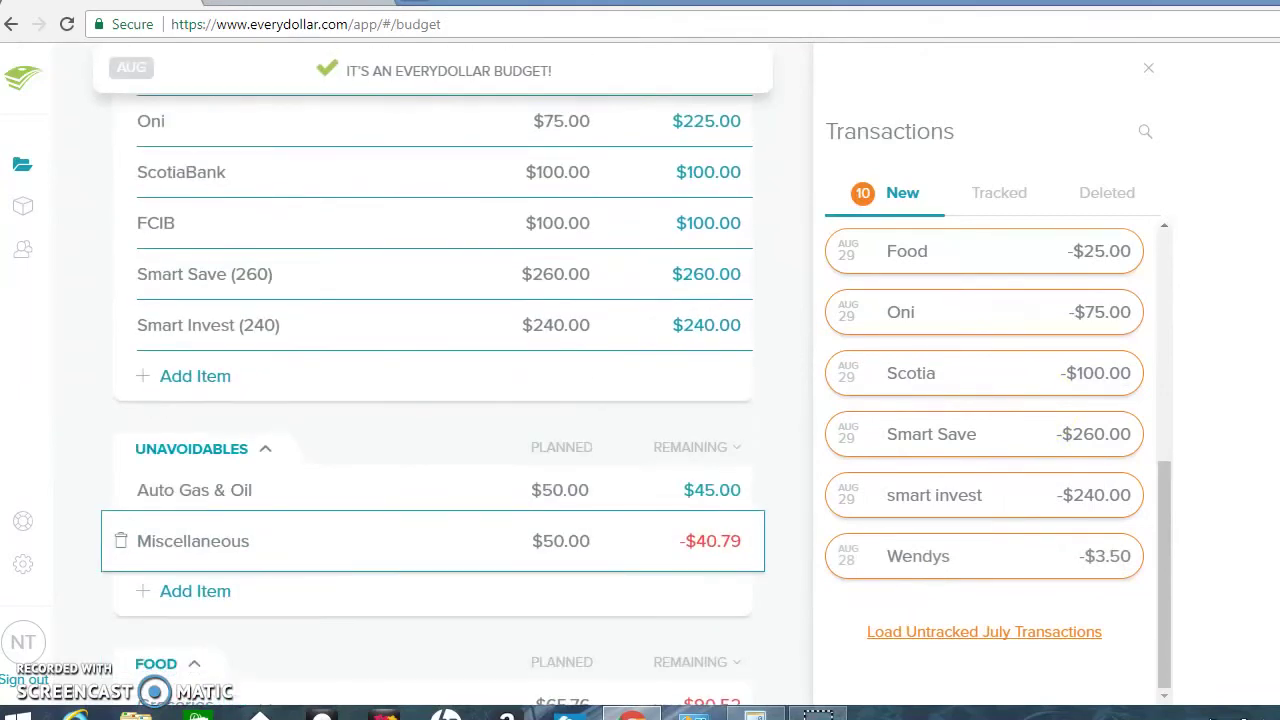
pyautogui.scroll(-1, 433, 400)
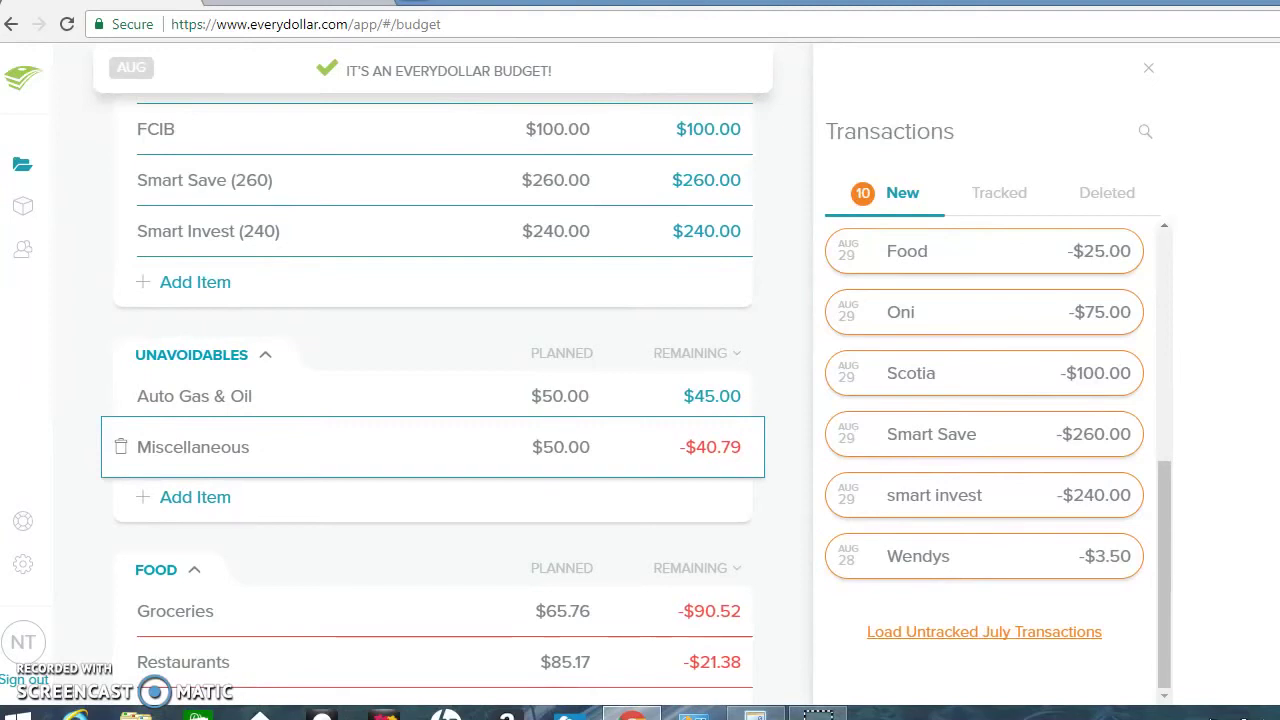
pyautogui.scroll(-2, 433, 400)
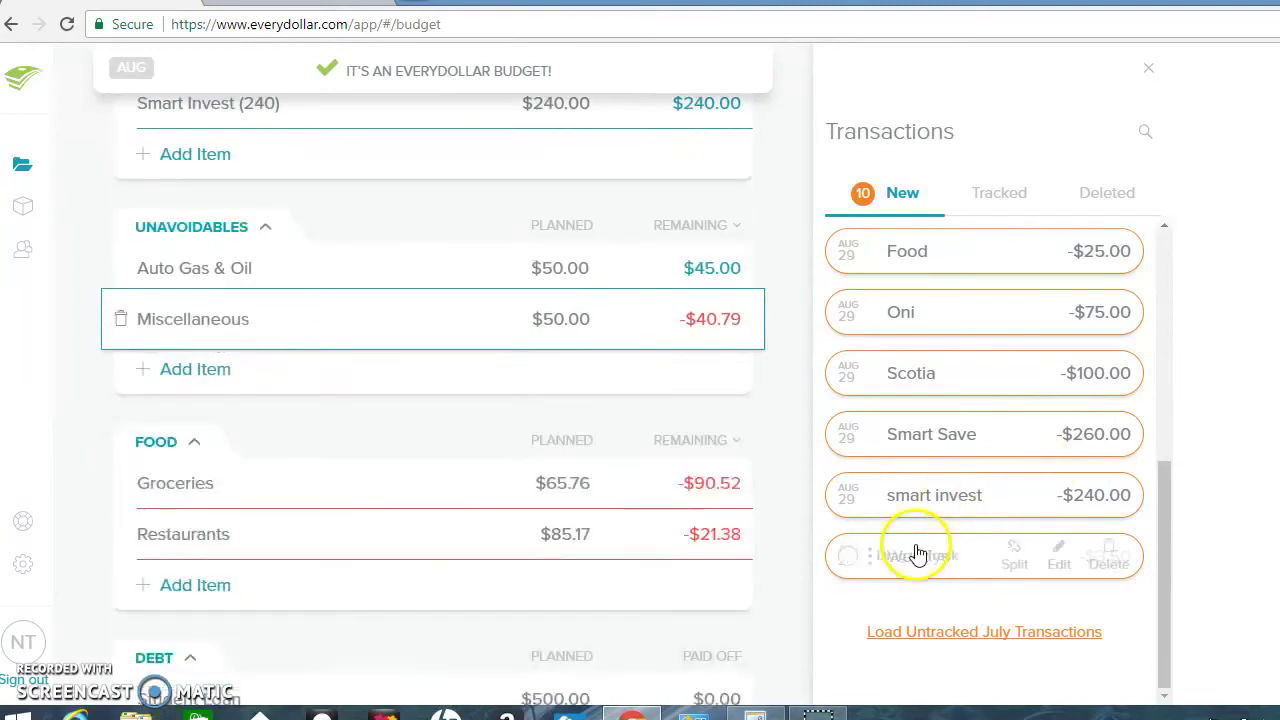
pyautogui.moveTo(916, 553); pyautogui.dragTo(551, 531)
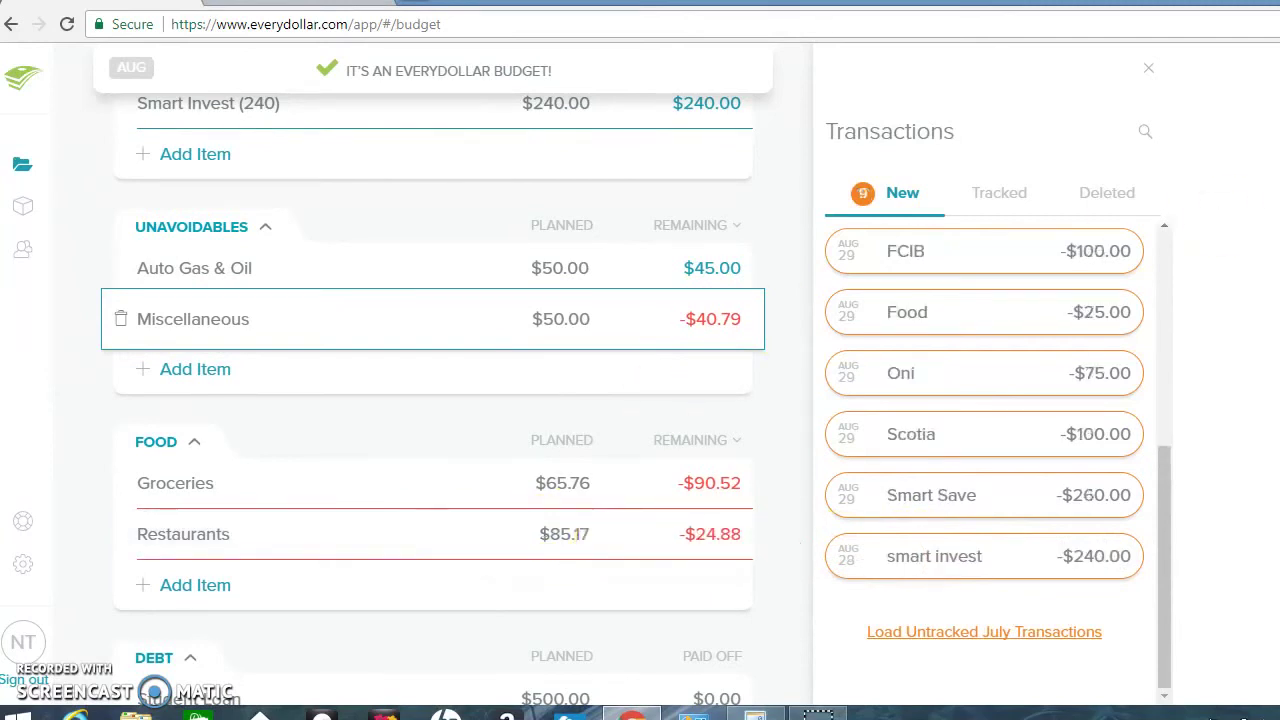
pyautogui.scroll(5, 433, 400)
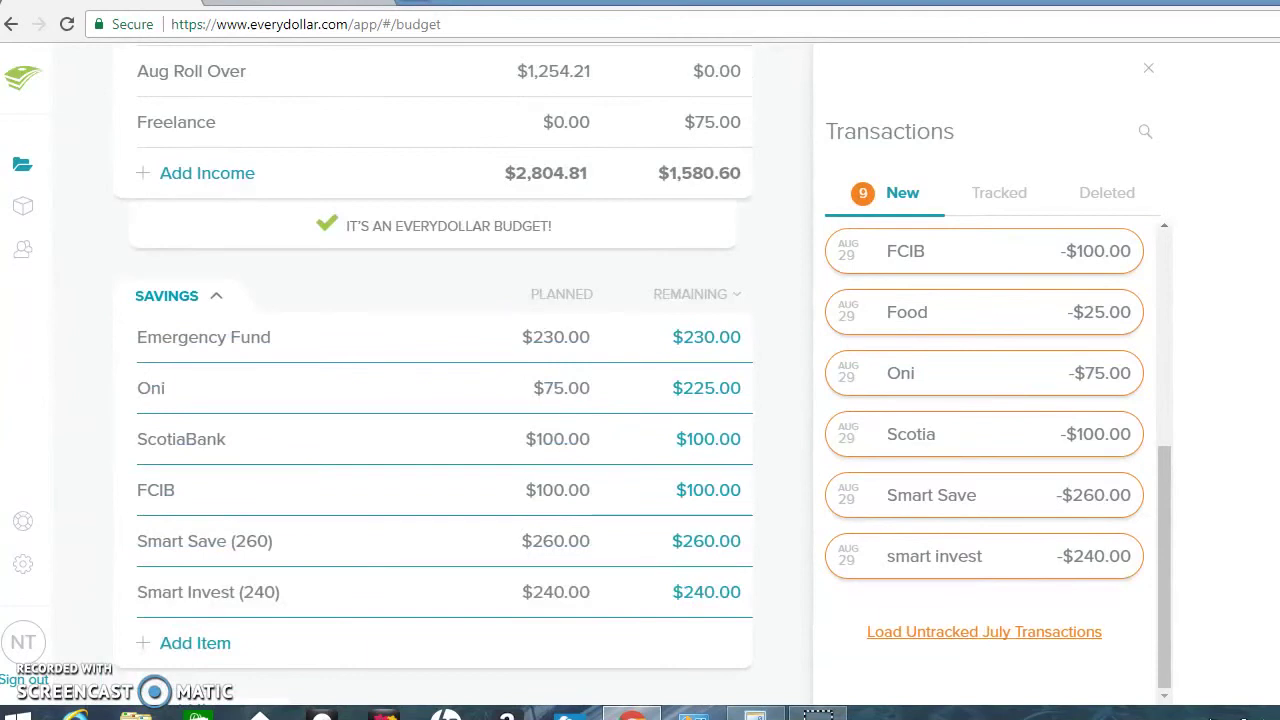
# Delete the smart invest, Scotia, Smart Save and Oni transactions from the new transactions list
pyautogui.moveTo(909, 549)
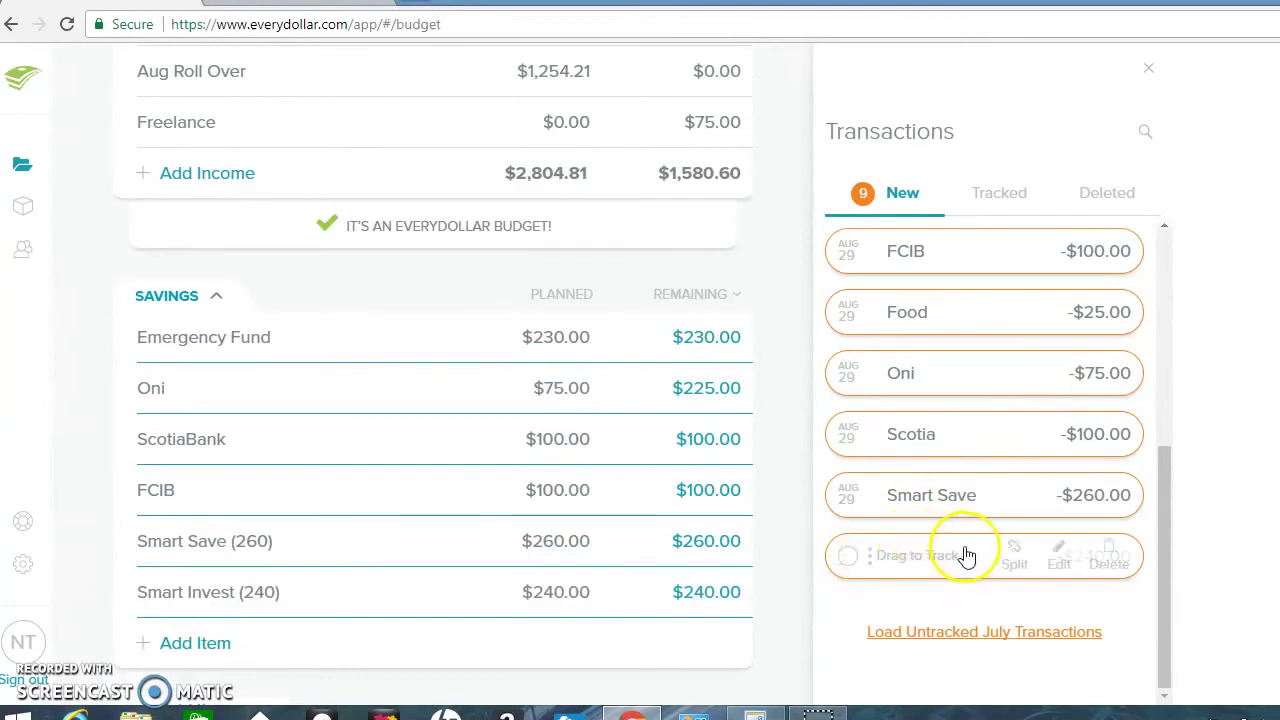
pyautogui.click(1110, 563)
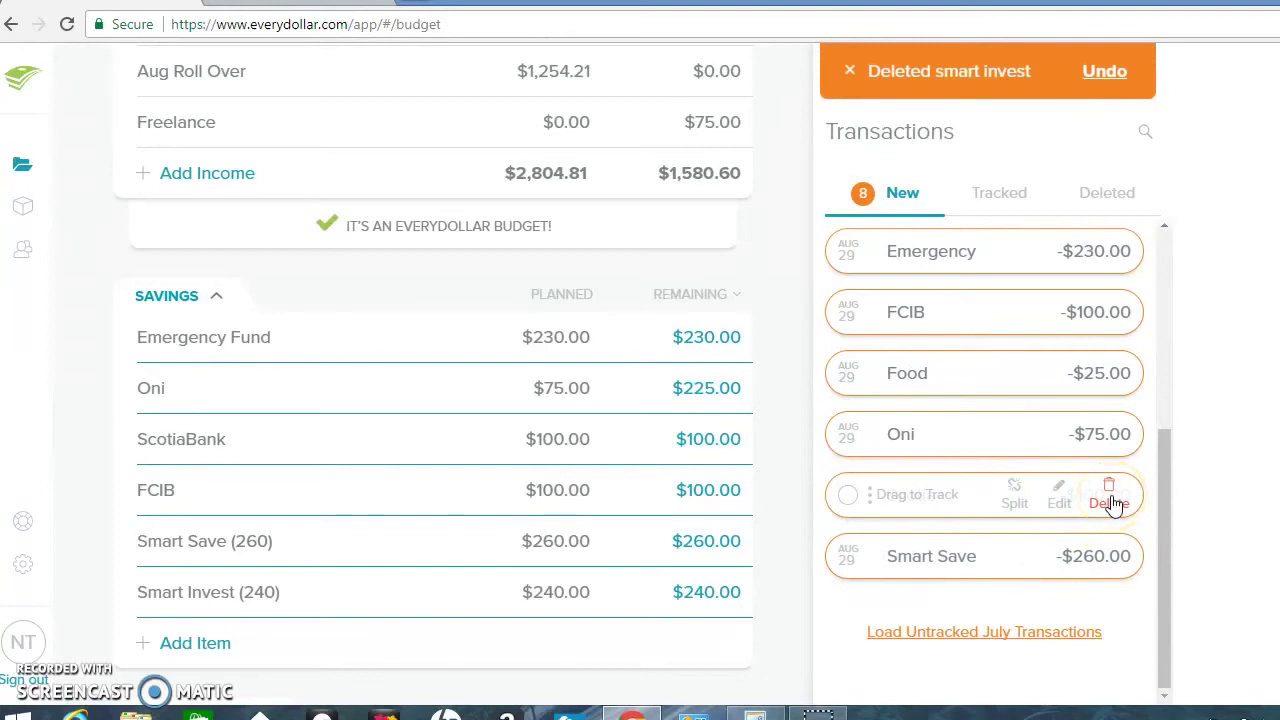
pyautogui.click(1112, 504)
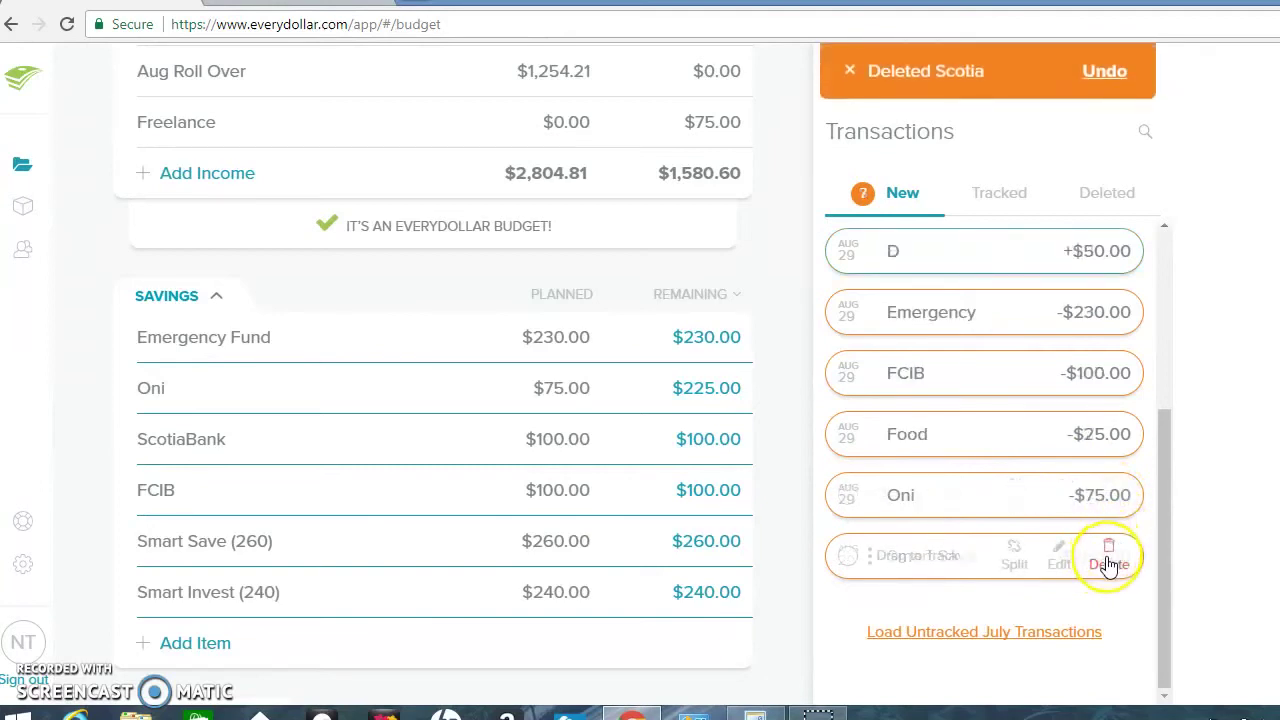
pyautogui.click(1110, 564)
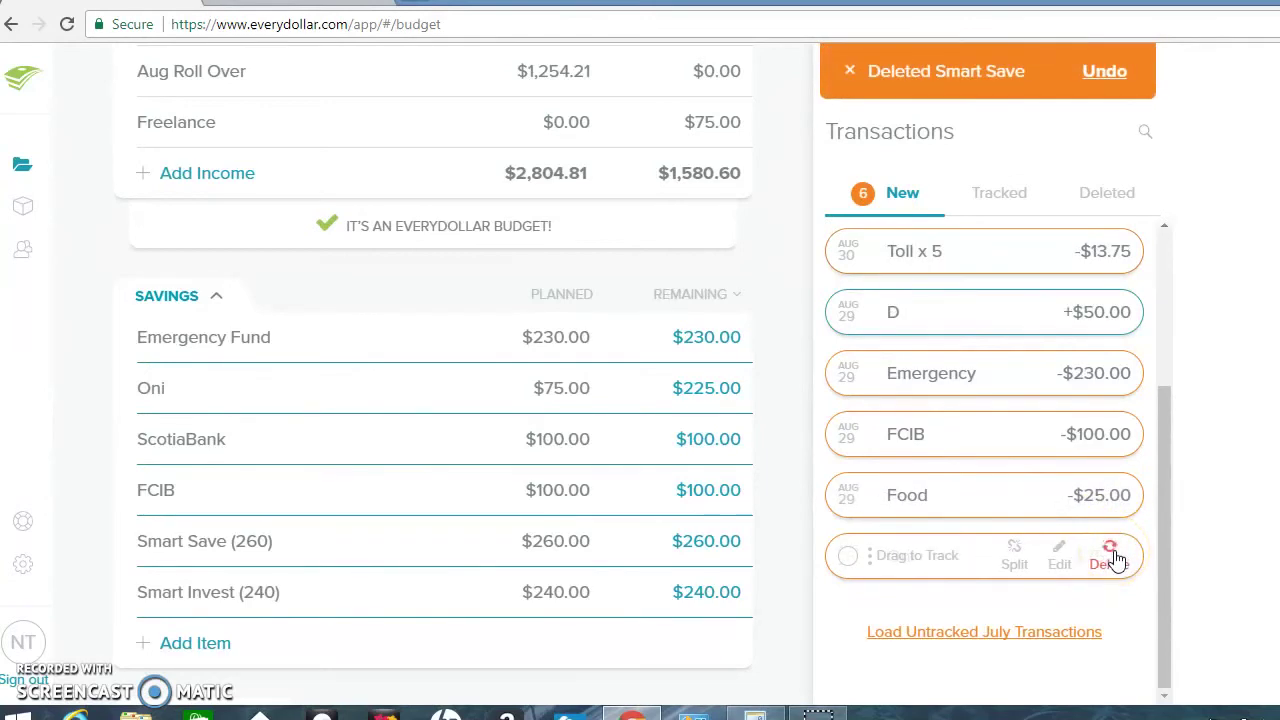
pyautogui.click(1113, 561)
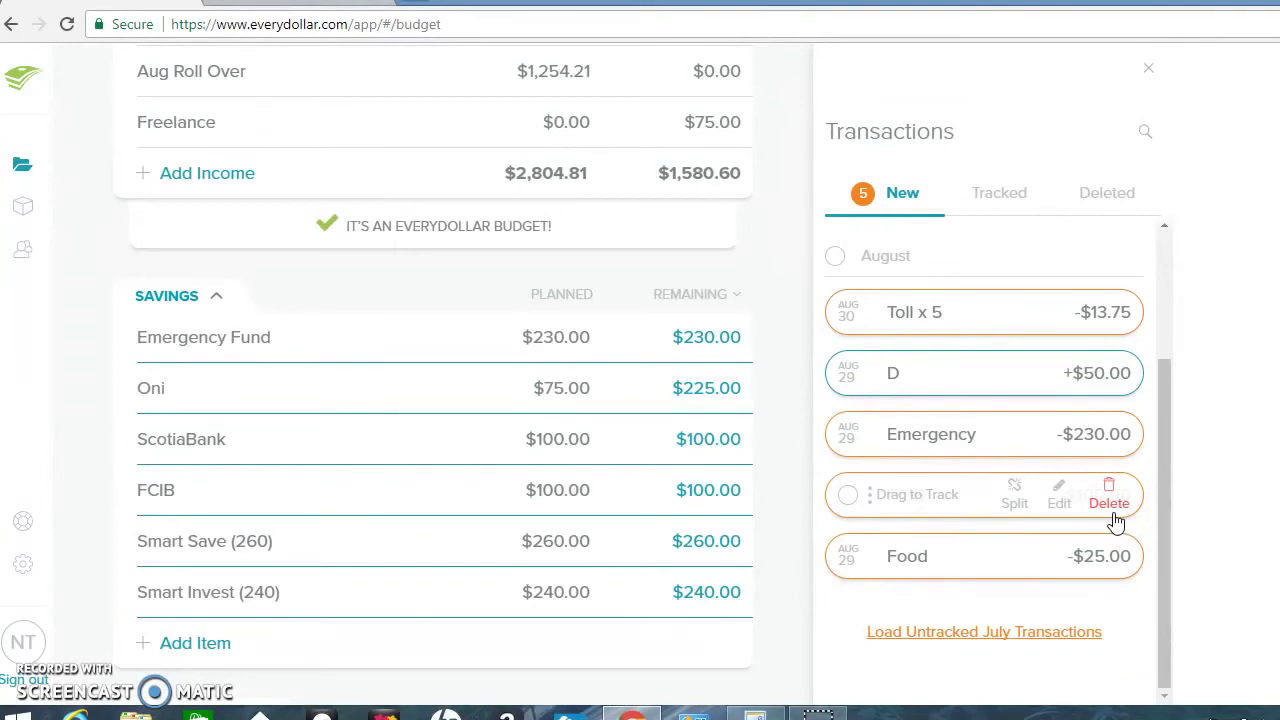
pyautogui.click(749, 257)
pyautogui.click(871, 437)
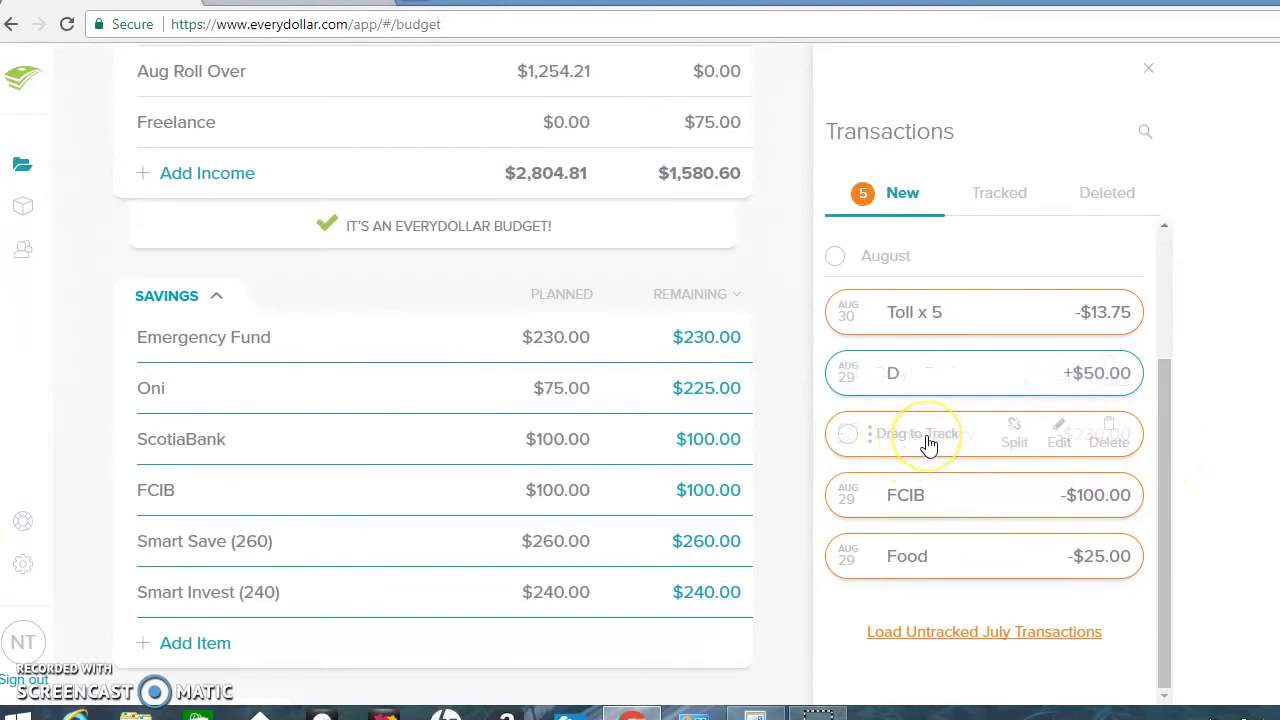
# Track $230 Emergency to Emergency Fund, $100 FCIB to FCIB, and the $25 Food charge under Groceries
pyautogui.moveTo(928, 444); pyautogui.dragTo(581, 353)
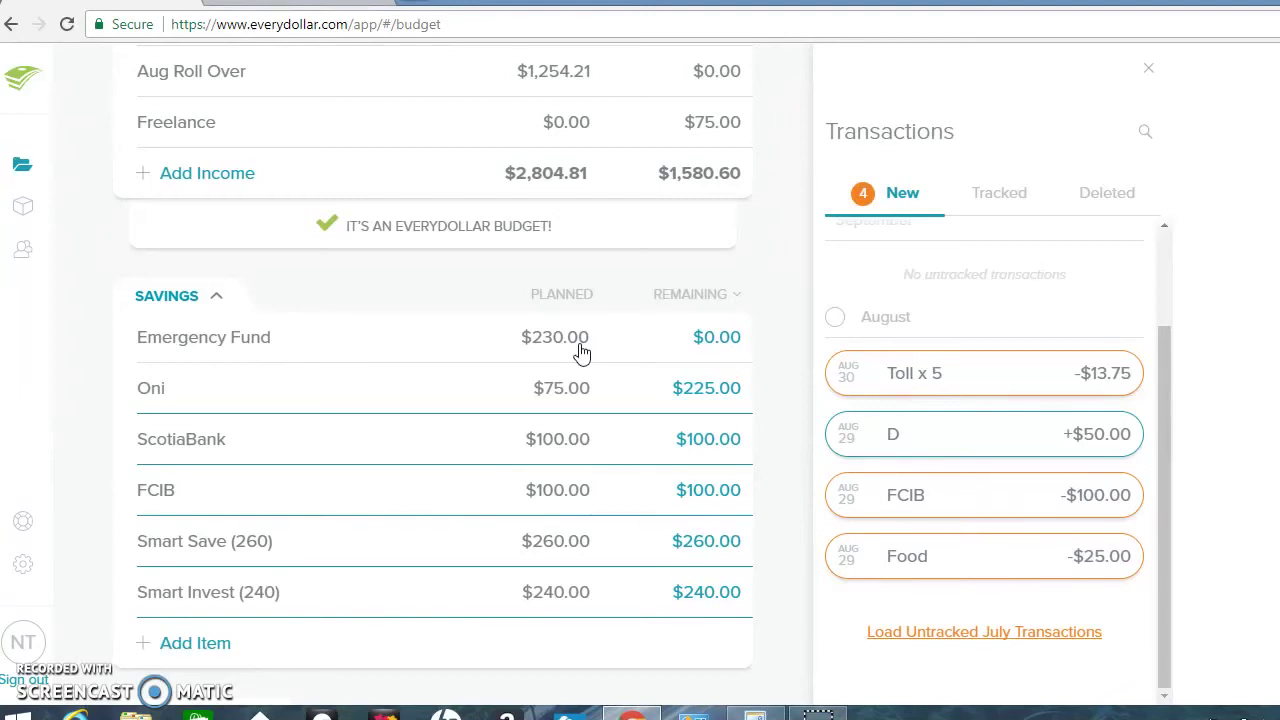
pyautogui.moveTo(883, 515)
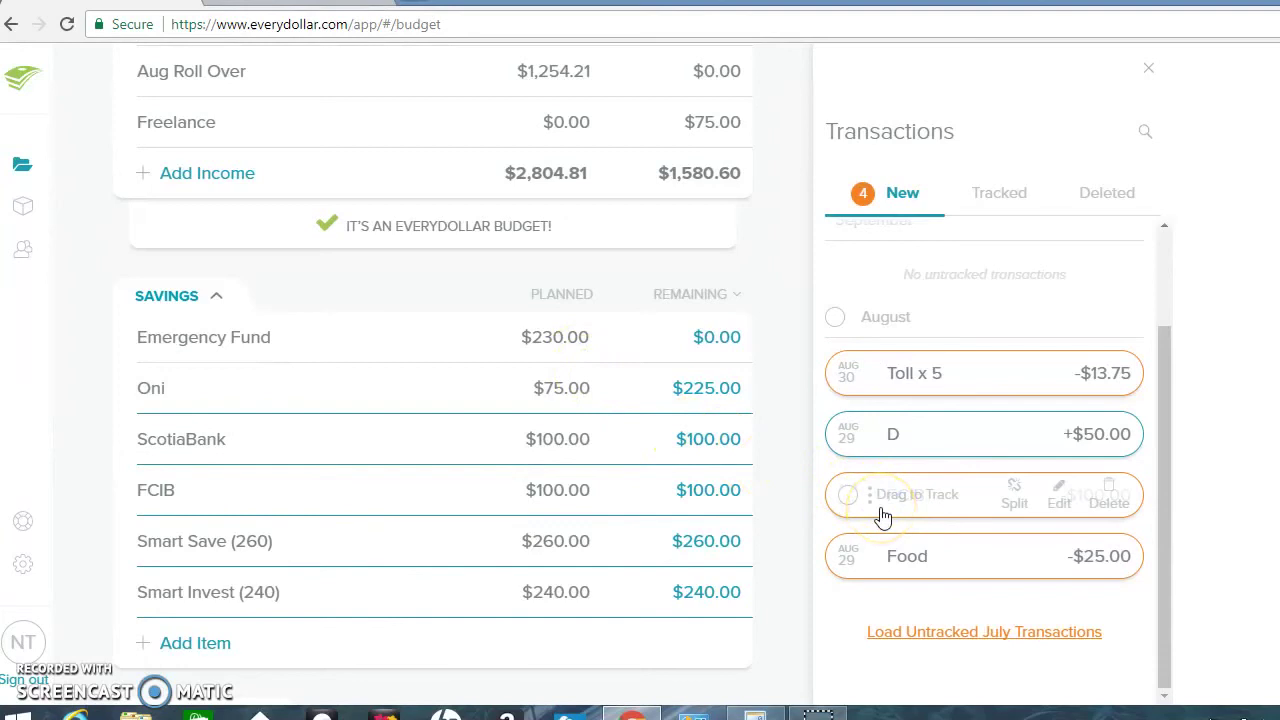
pyautogui.moveTo(883, 515); pyautogui.dragTo(523, 503)
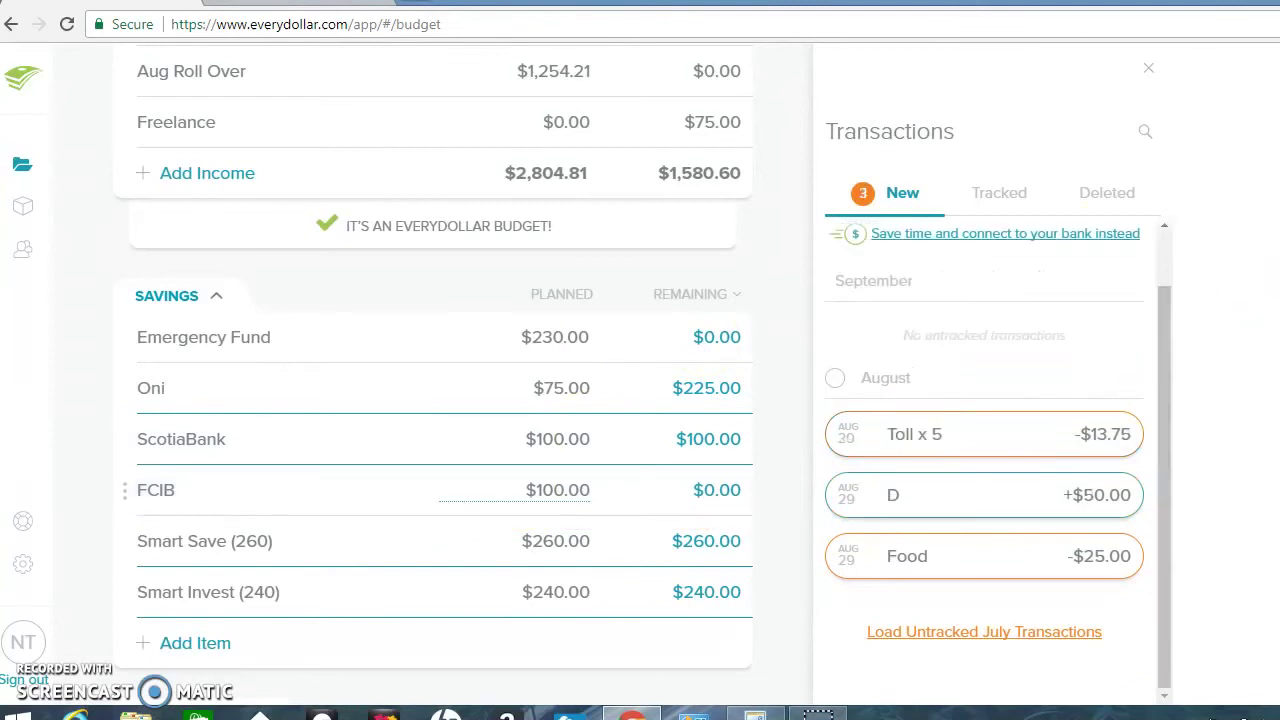
pyautogui.scroll(-5, 430, 380)
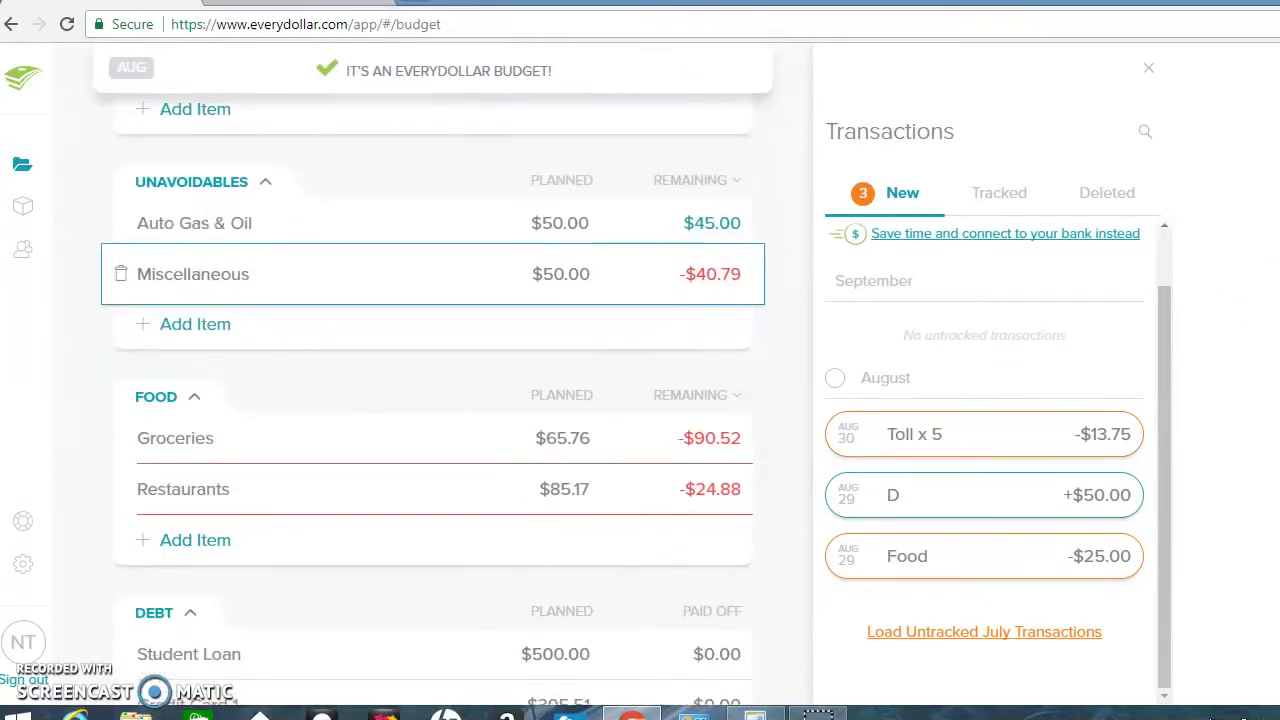
pyautogui.moveTo(920, 560)
pyautogui.moveTo(895, 560); pyautogui.dragTo(534, 438)
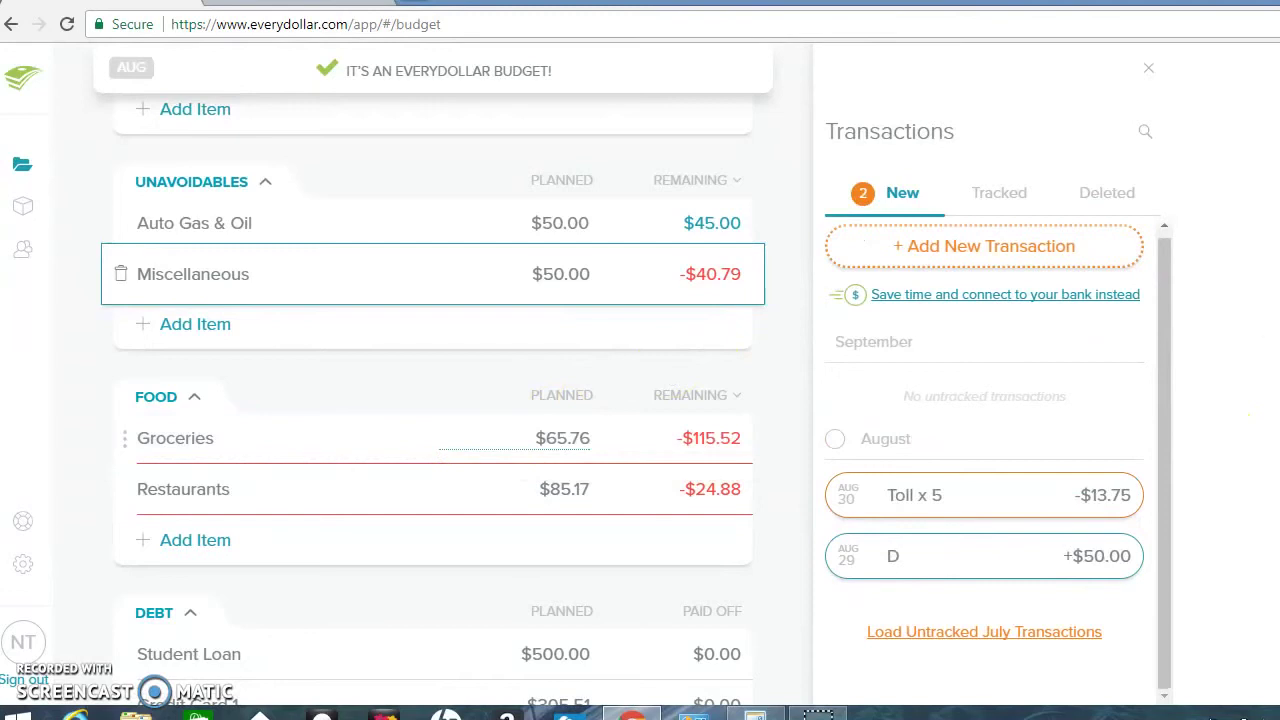
pyautogui.scroll(6, 433, 374)
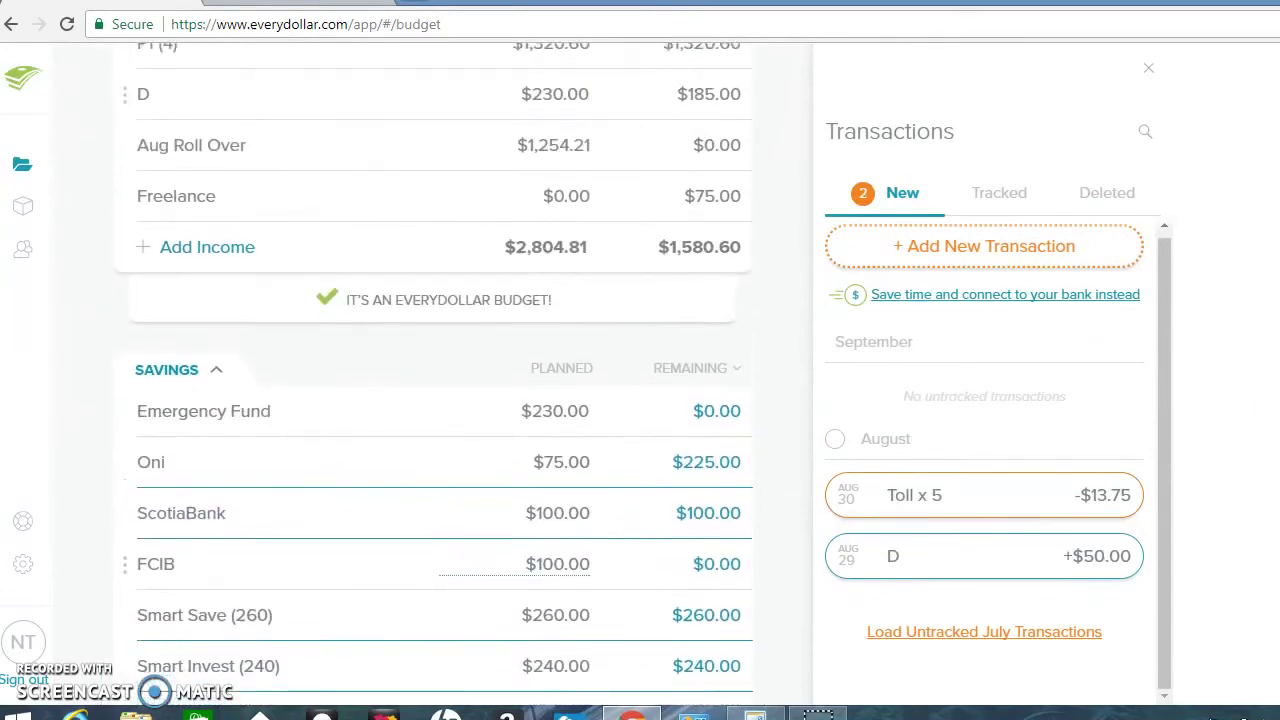
pyautogui.scroll(-1, 433, 374)
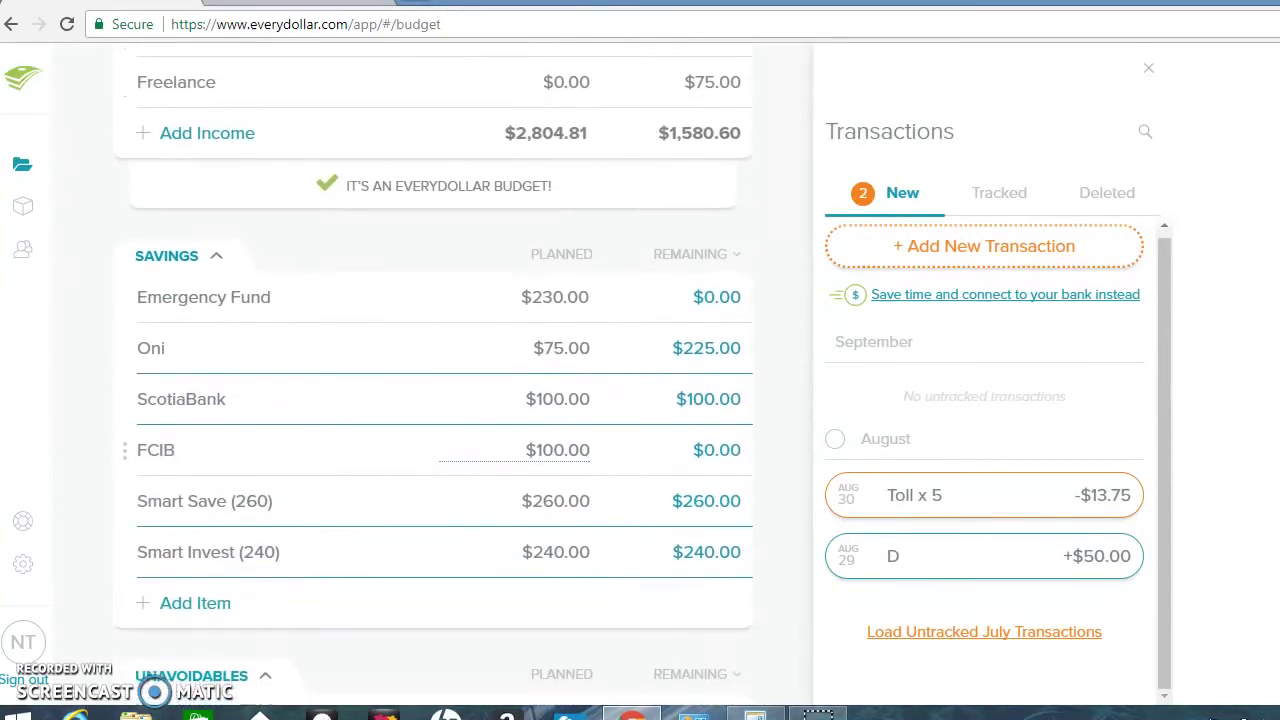
# Enter a new $260 expense dated August 29 described as 'Smart save'
pyautogui.click(981, 253)
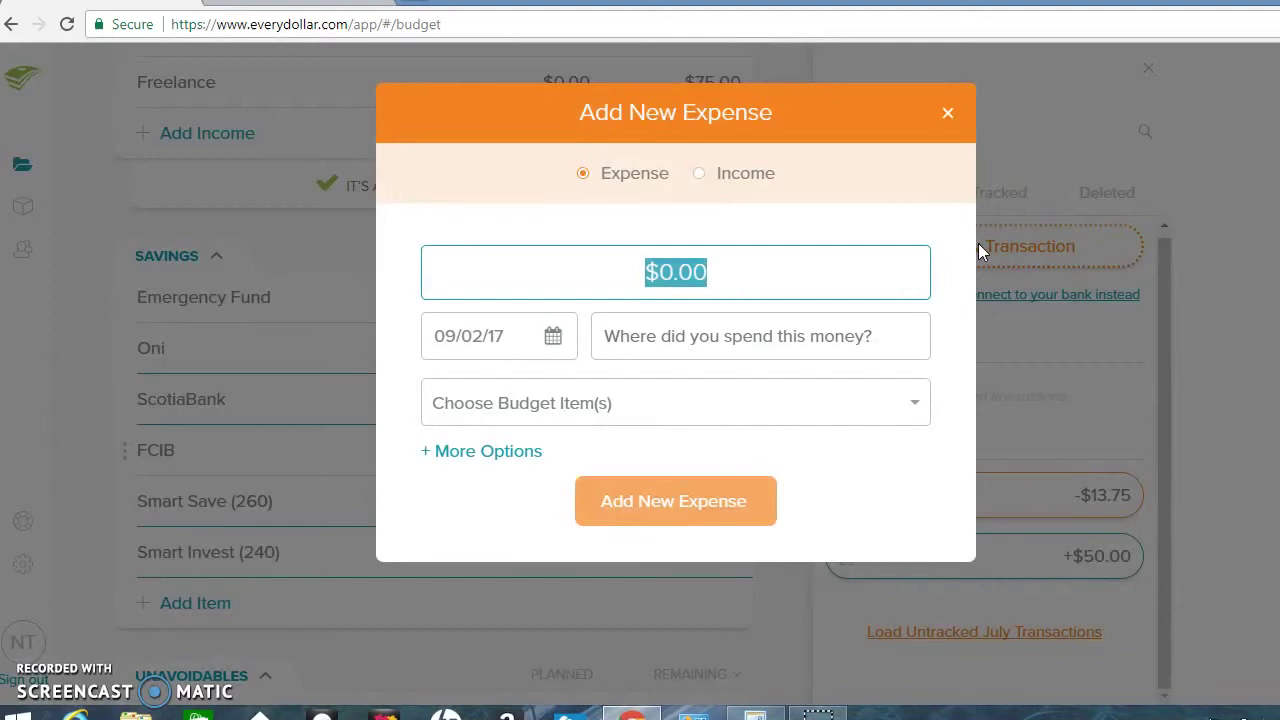
pyautogui.write('260')
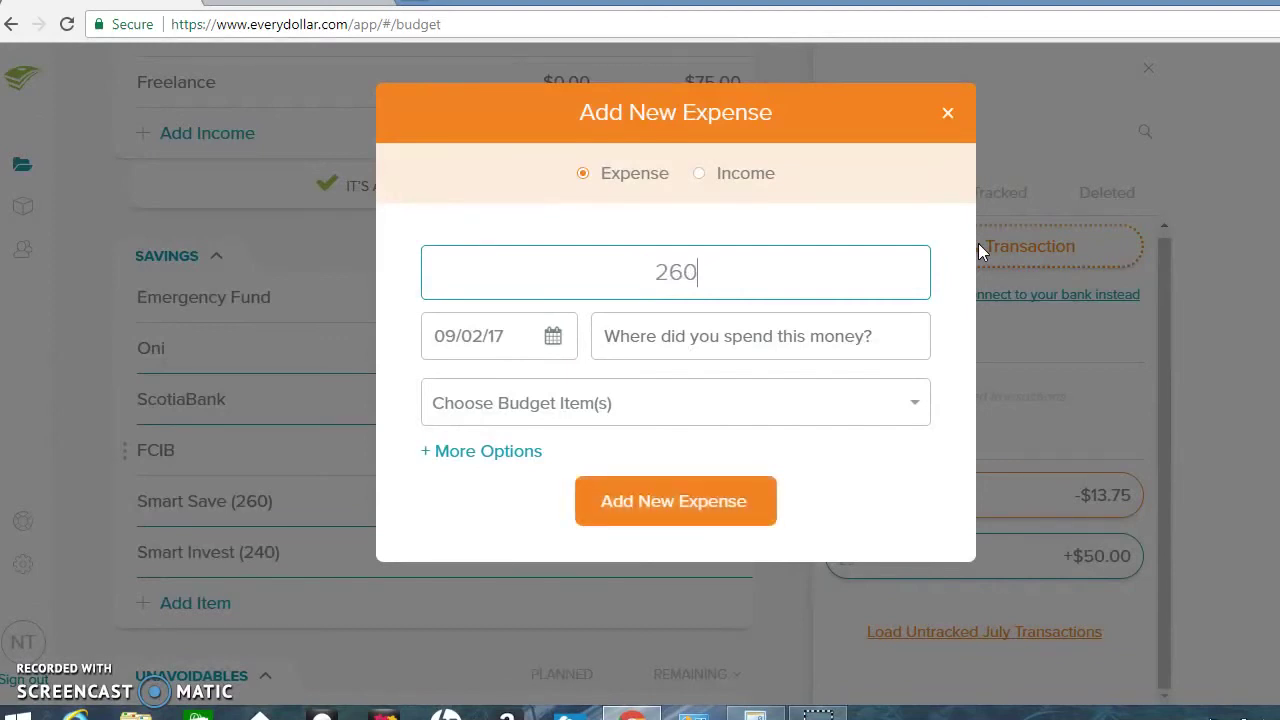
pyautogui.click(628, 304)
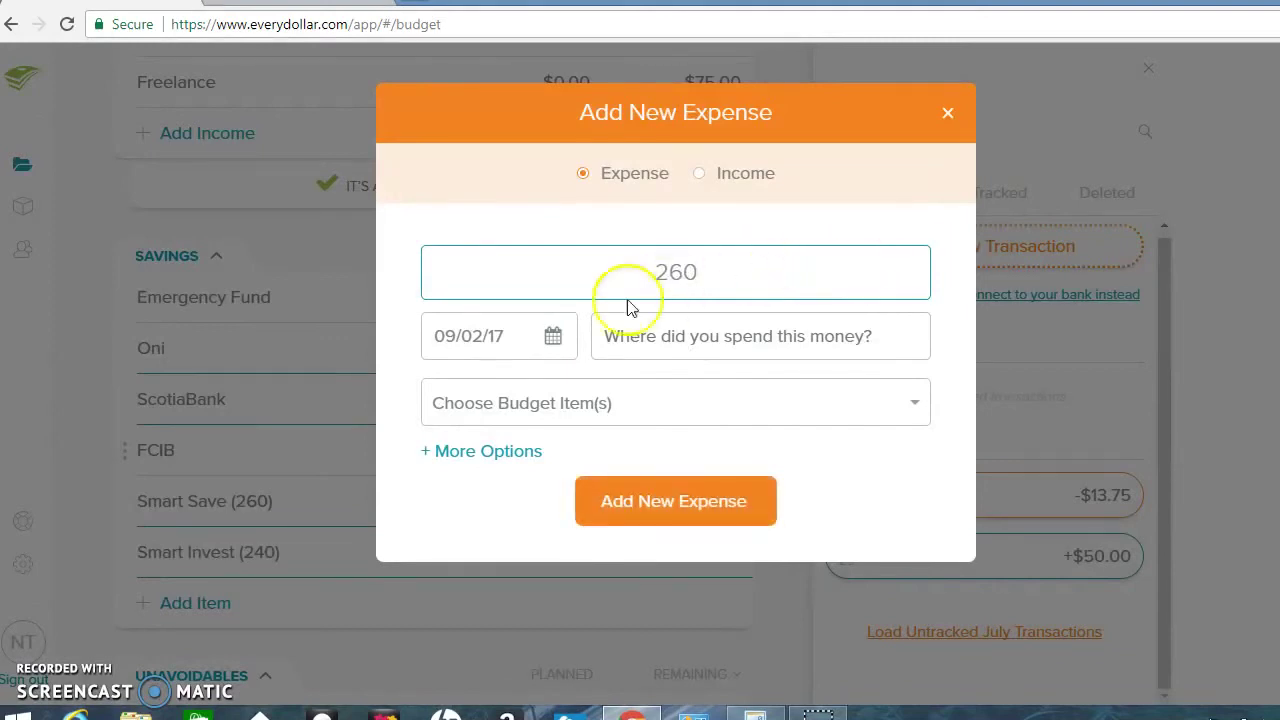
pyautogui.click(553, 340)
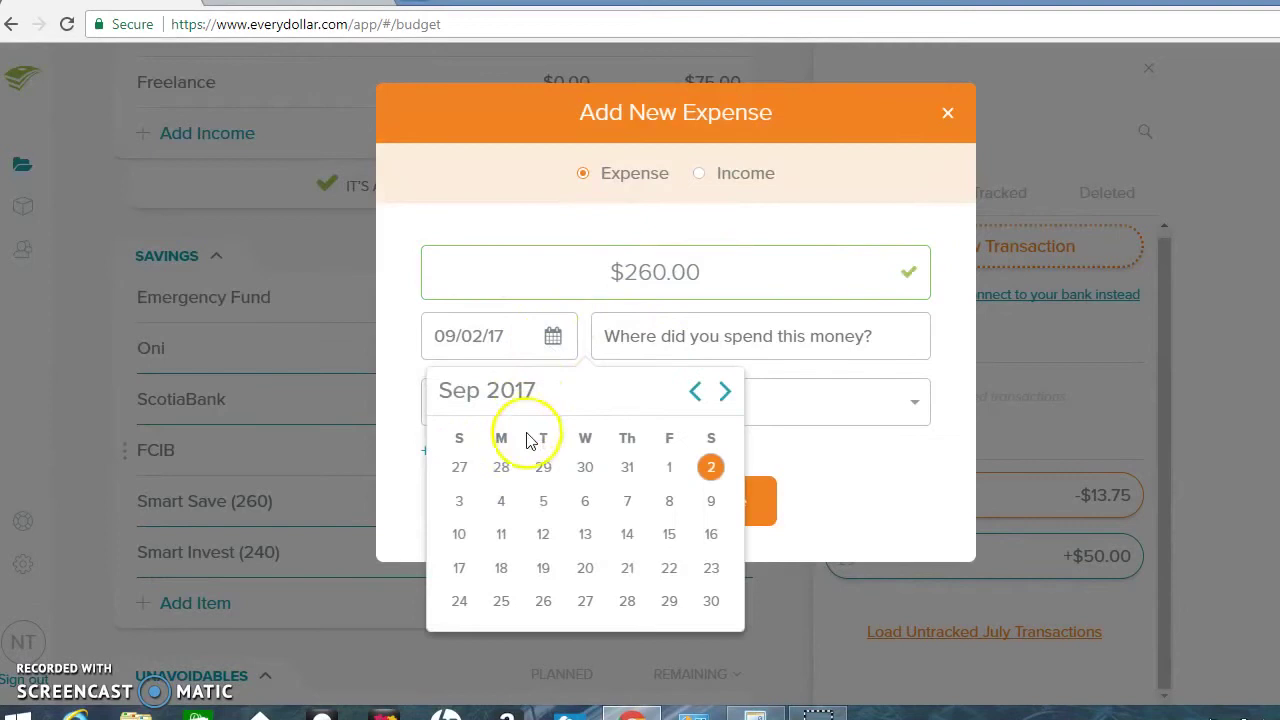
pyautogui.click(636, 381)
pyautogui.click(677, 345)
pyautogui.write('S')
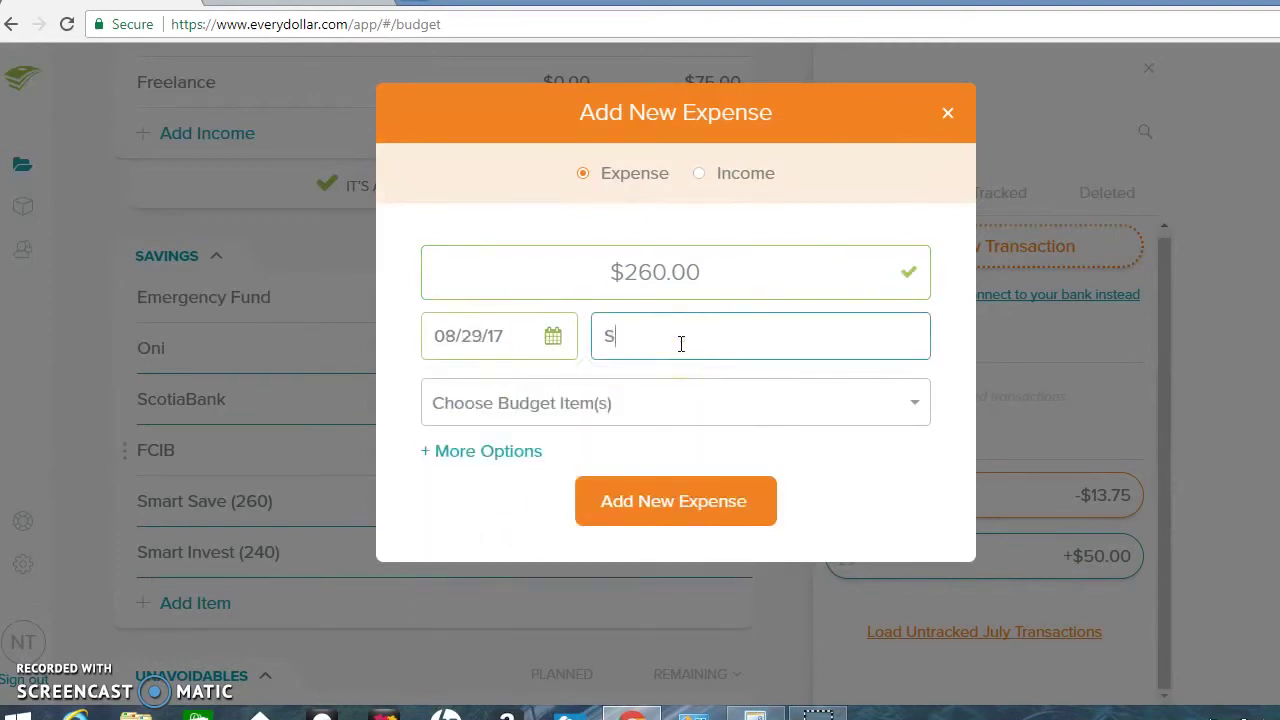
pyautogui.write('mart save')
pyautogui.click(680, 353)
# Assign the expense to Smart Save (260) and track it
pyautogui.click(661, 402)
pyautogui.write('smar')
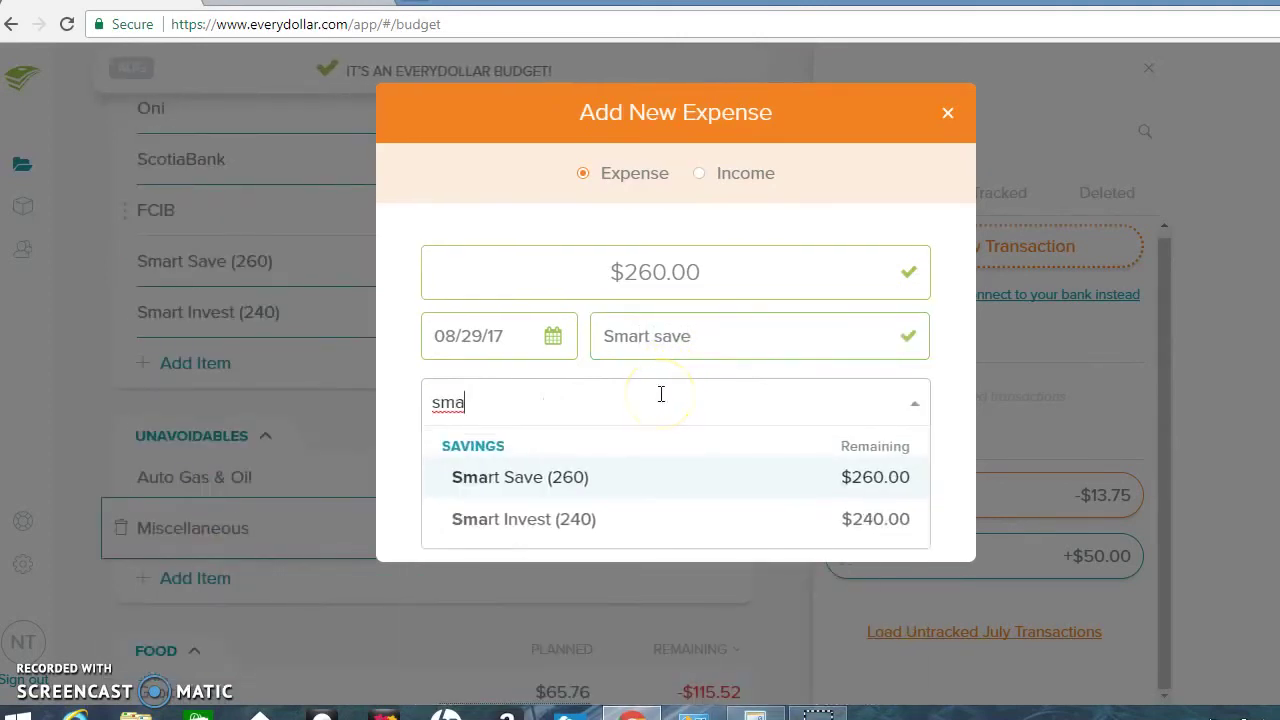
pyautogui.click(628, 480)
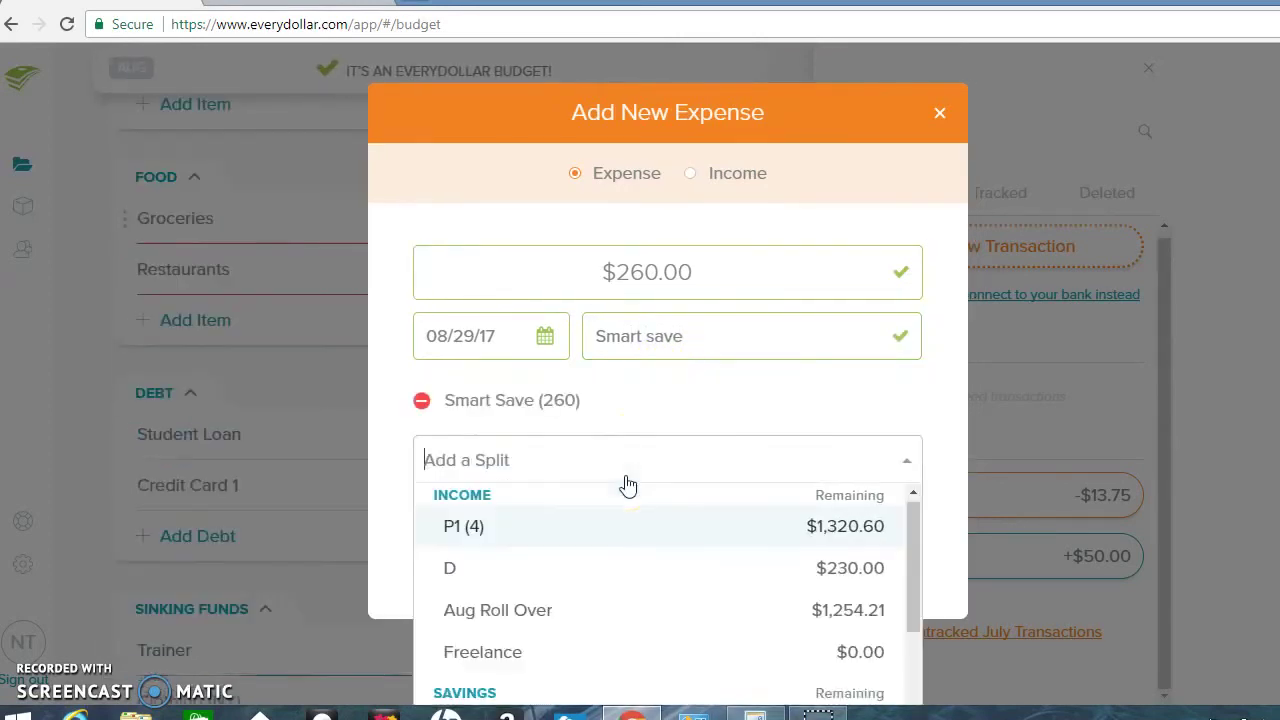
pyautogui.click(940, 402)
pyautogui.click(689, 569)
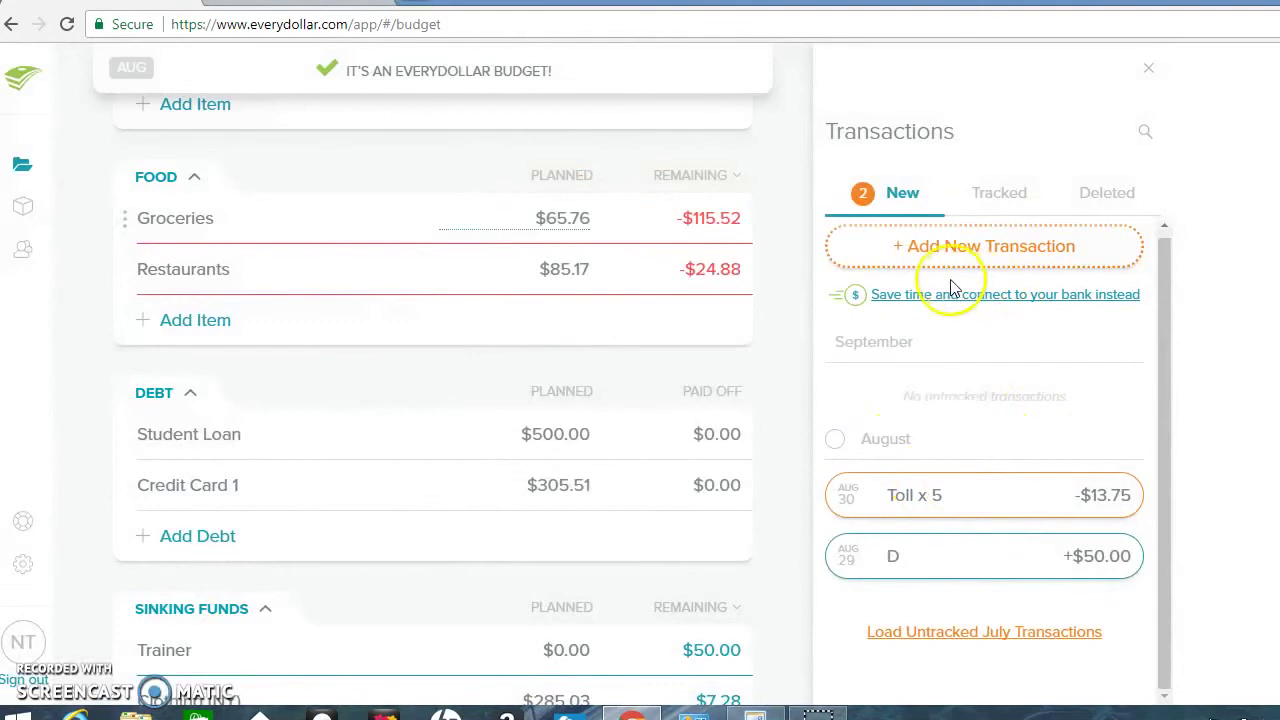
# Enter a new $240 expense dated August 29 described as 'Invest'
pyautogui.click(966, 250)
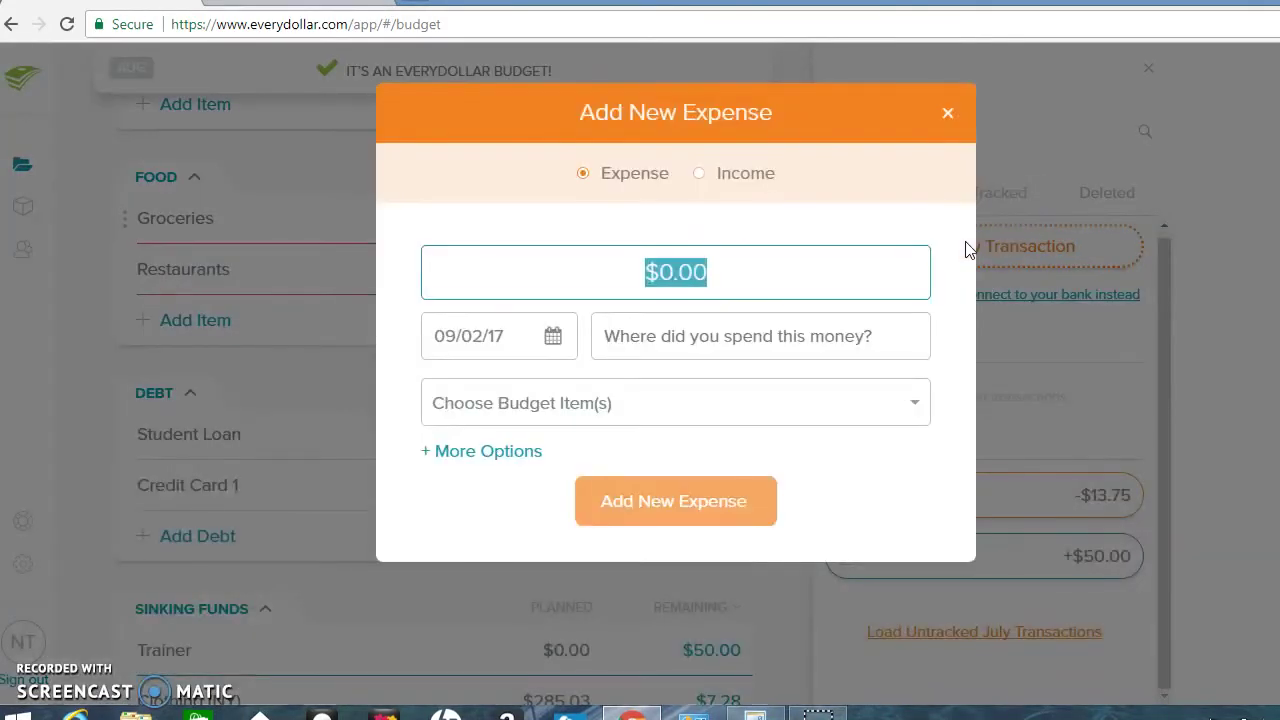
pyautogui.write('40')
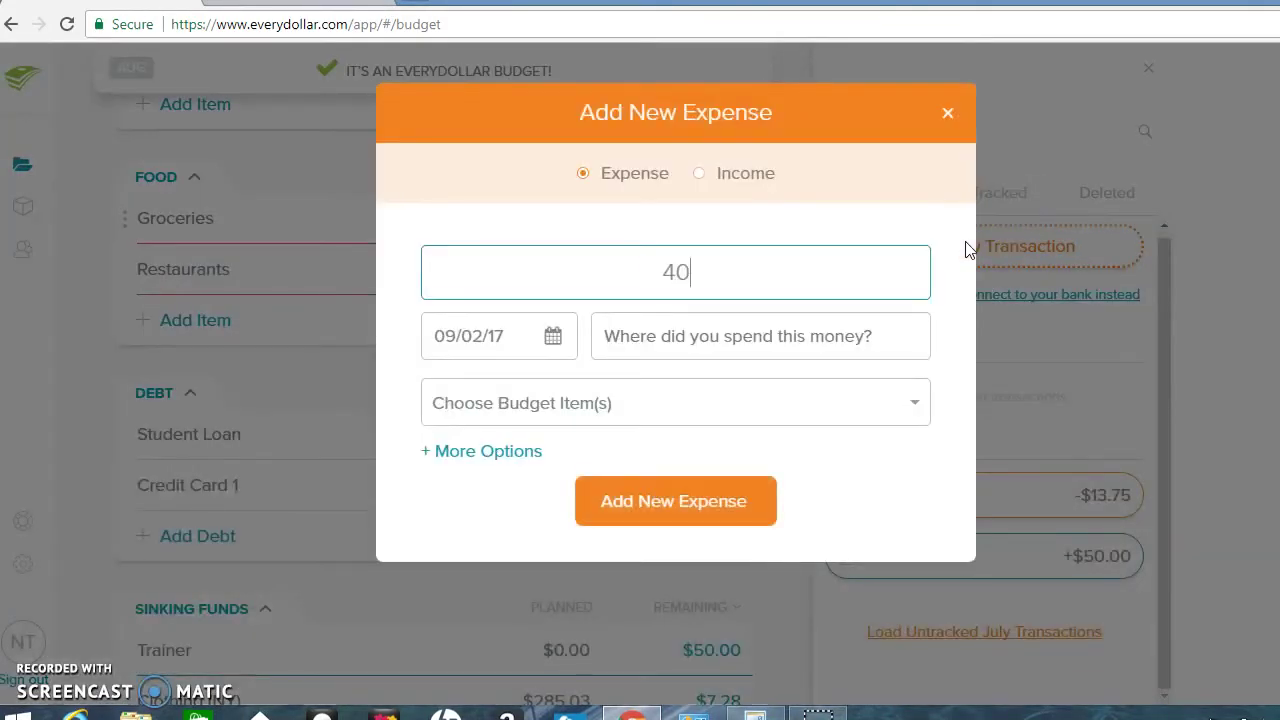
pyautogui.press('BackSpace')
pyautogui.press('BackSpace')
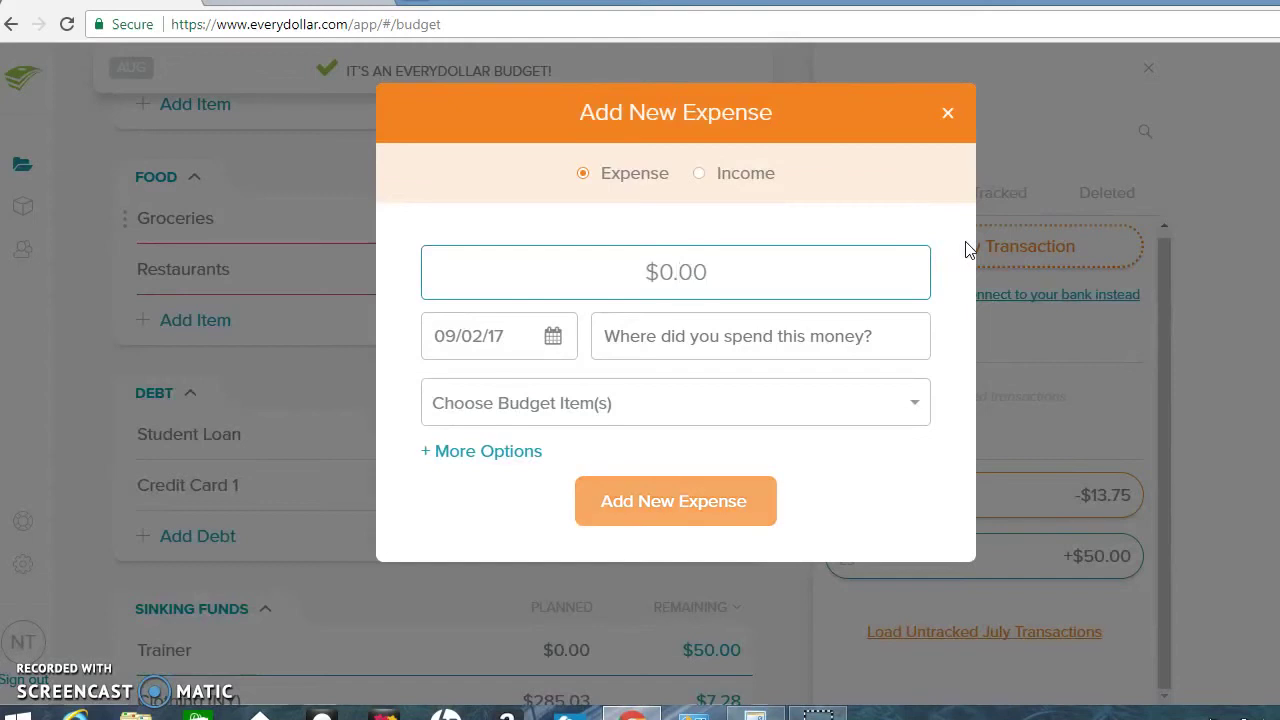
pyautogui.write('240')
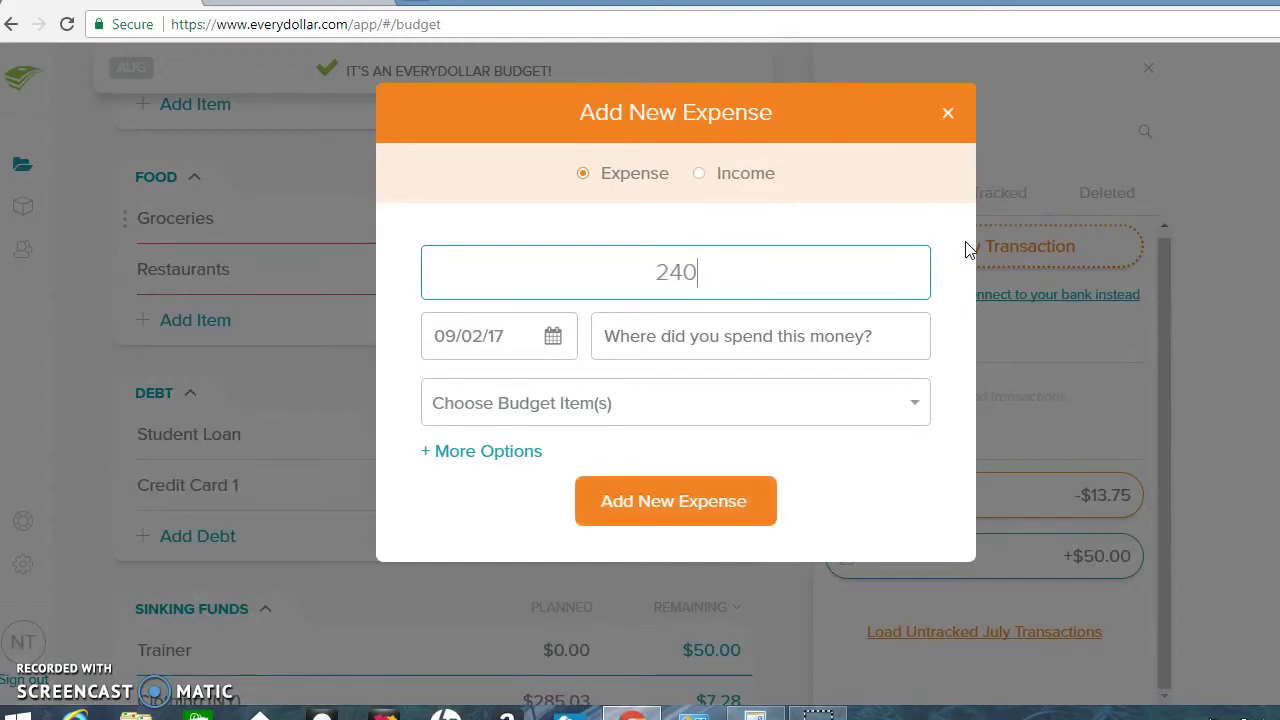
pyautogui.click(552, 336)
pyautogui.click(543, 470)
pyautogui.click(686, 341)
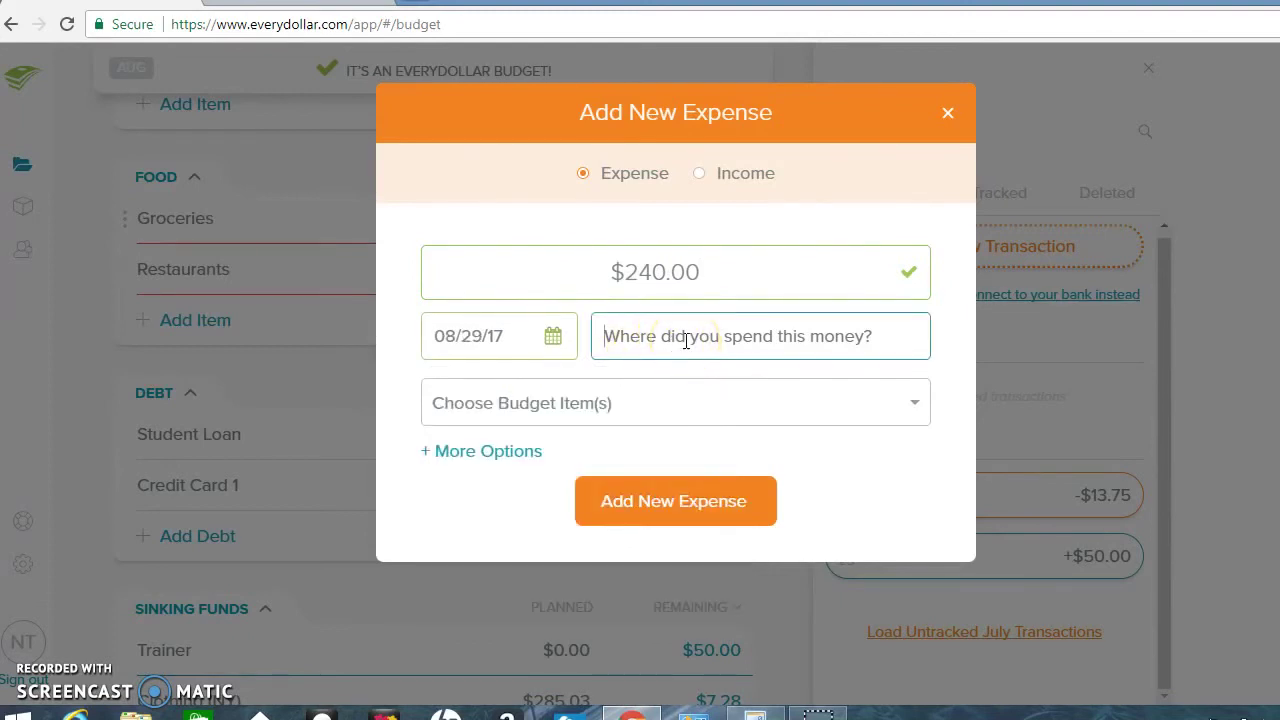
pyautogui.write('Invest')
# Assign the expense to Smart Invest (240) and track it
pyautogui.click(634, 406)
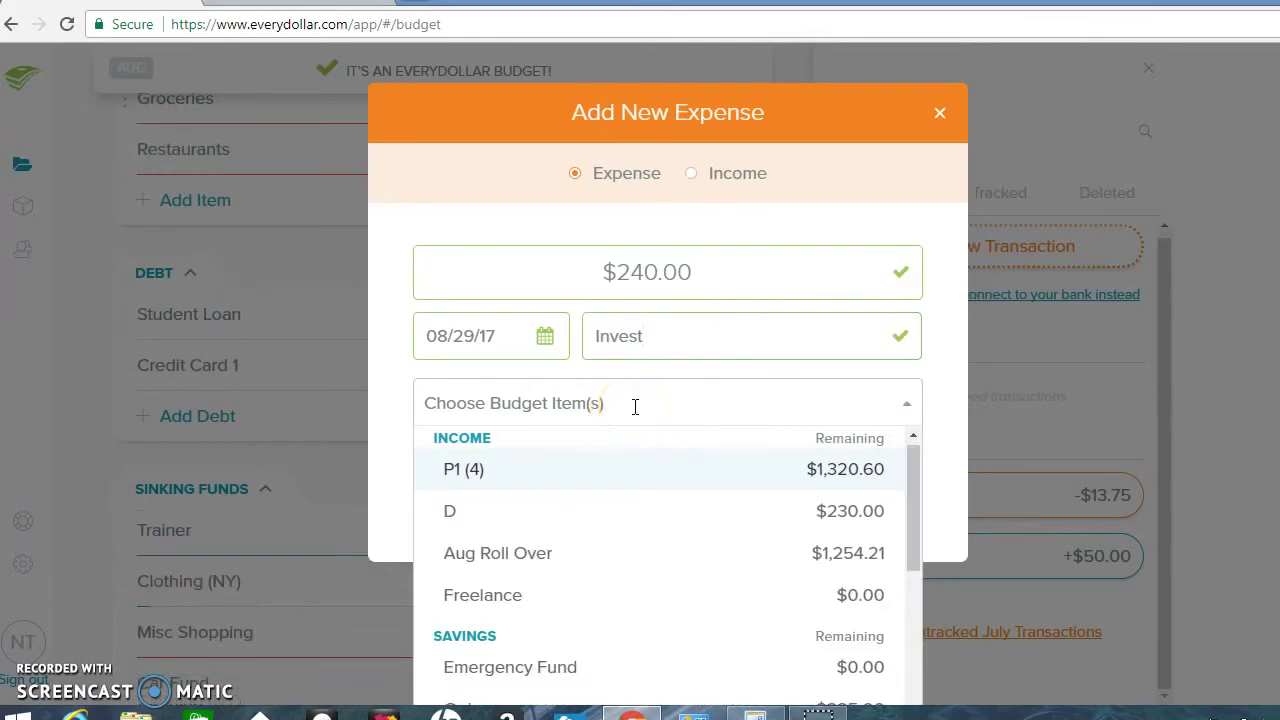
pyautogui.write('smar')
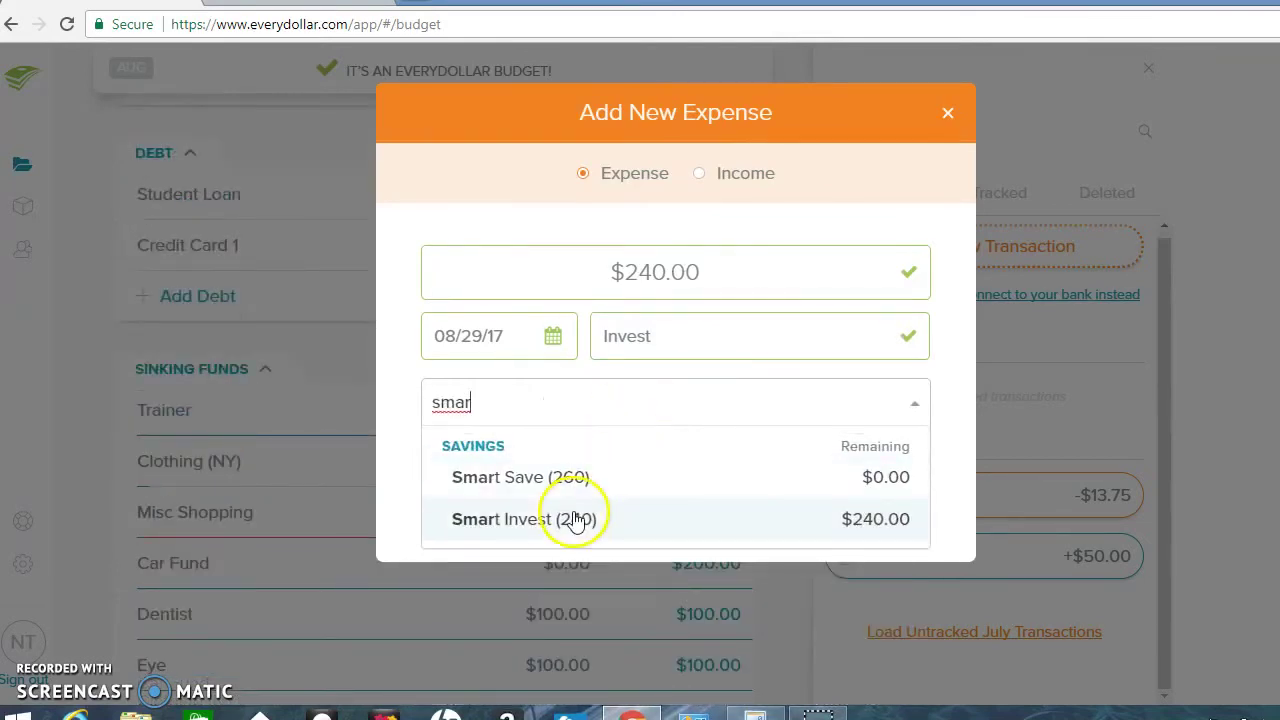
pyautogui.click(610, 516)
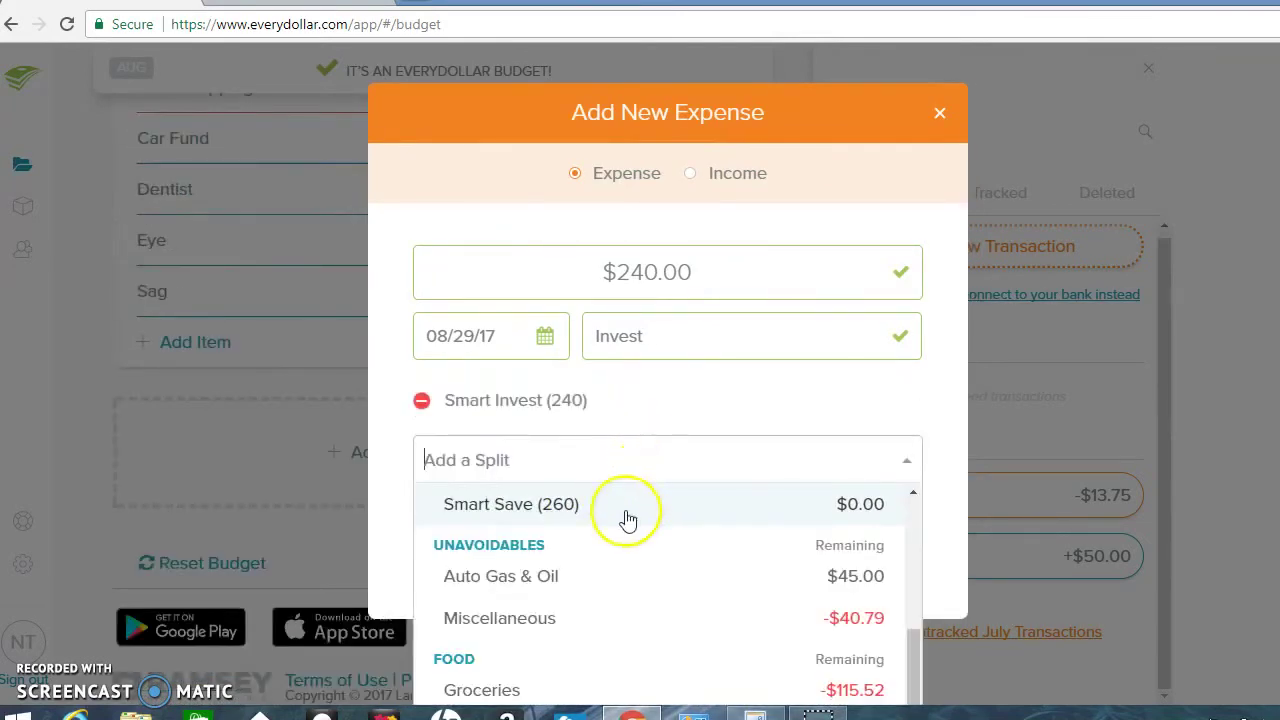
pyautogui.click(780, 432)
pyautogui.click(674, 580)
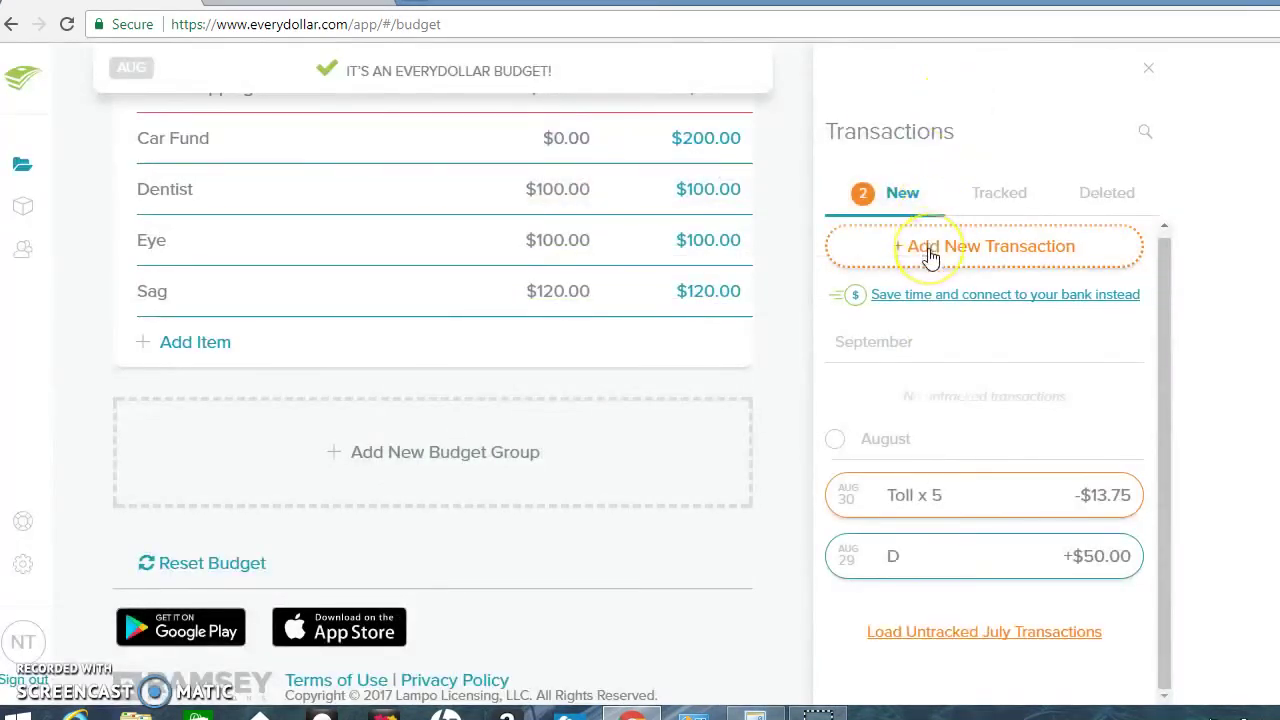
# Add a $100 'Scotia' expense dated August 29 without assigning a budget item
pyautogui.click(930, 257)
pyautogui.write('100')
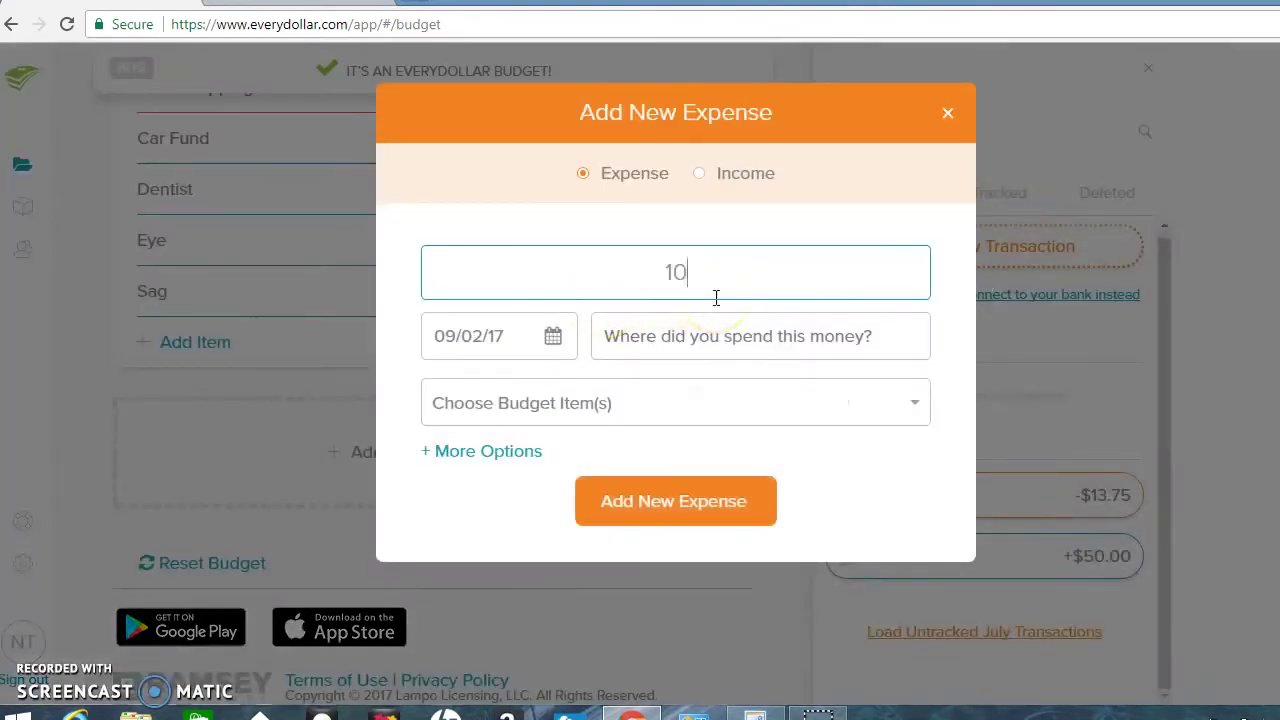
pyautogui.click(671, 333)
pyautogui.write('S')
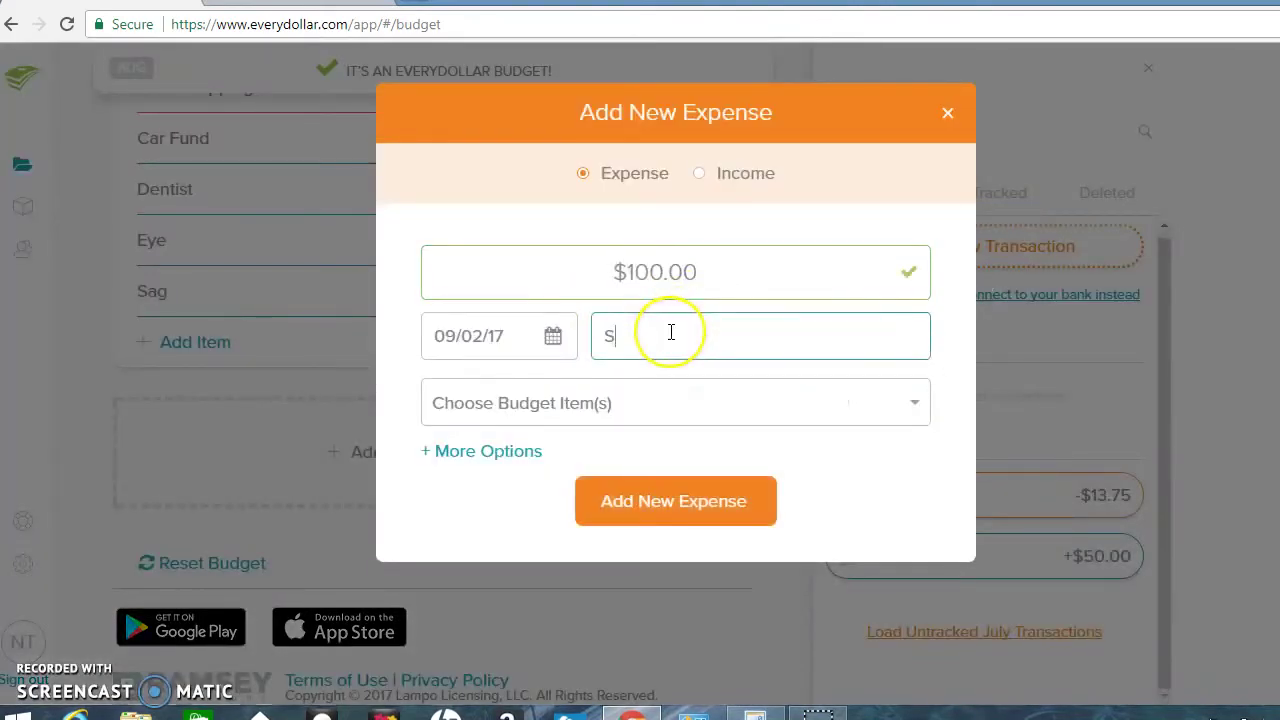
pyautogui.write('cotia')
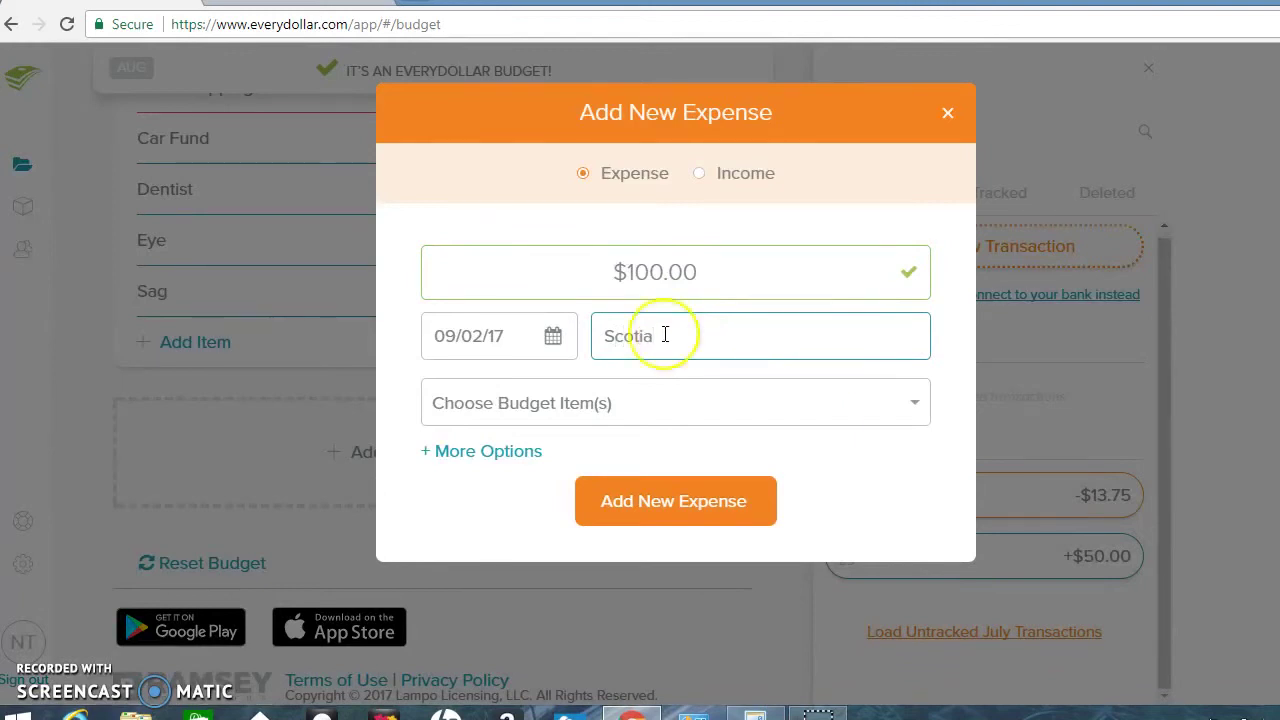
pyautogui.click(553, 337)
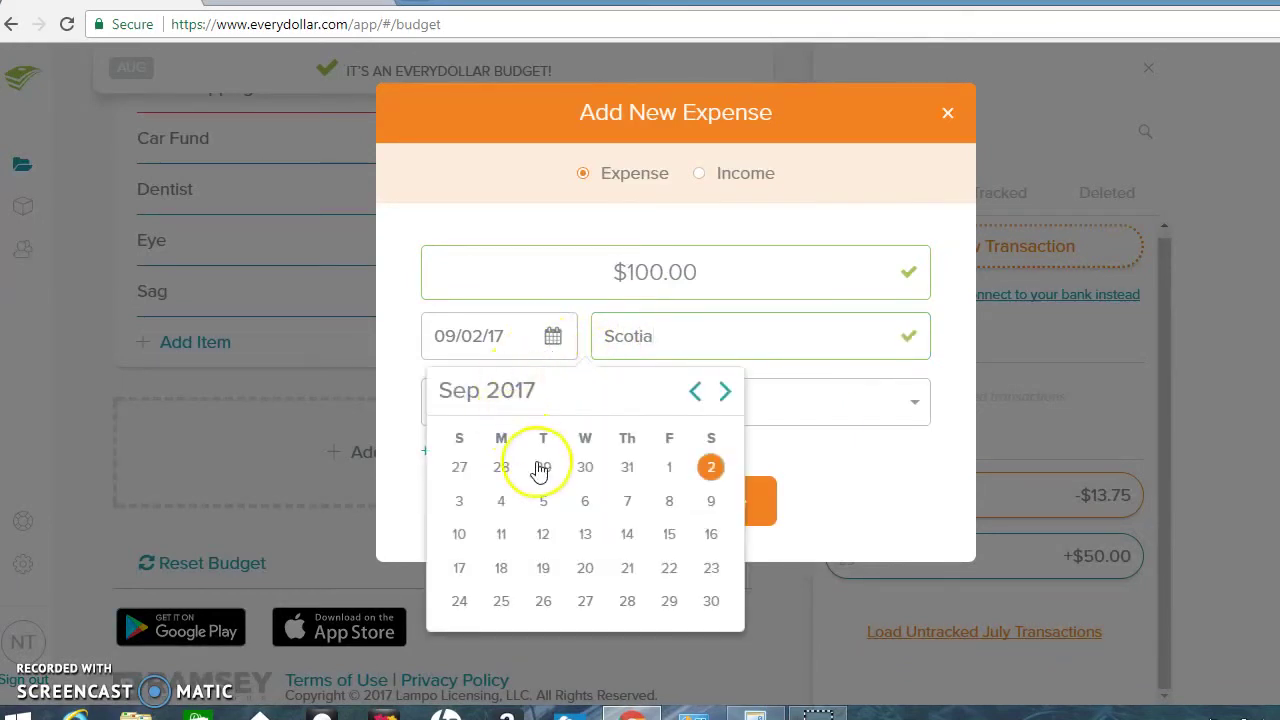
pyautogui.click(588, 478)
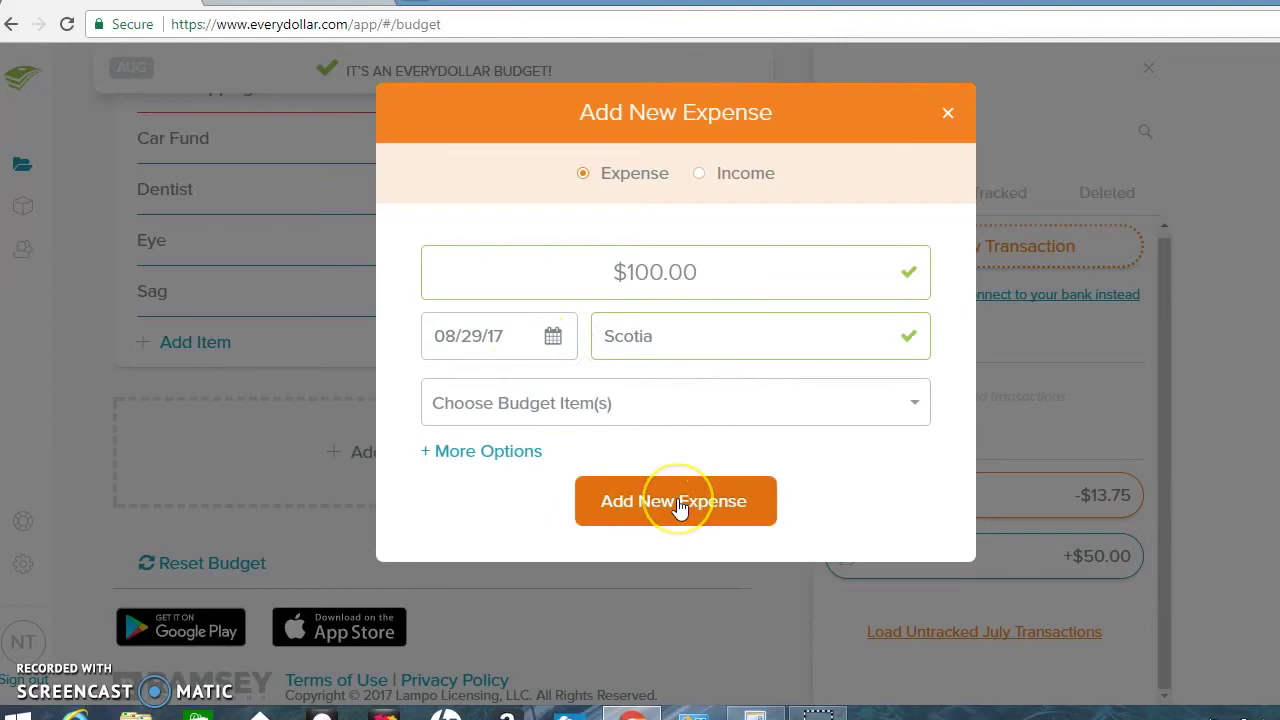
pyautogui.click(677, 505)
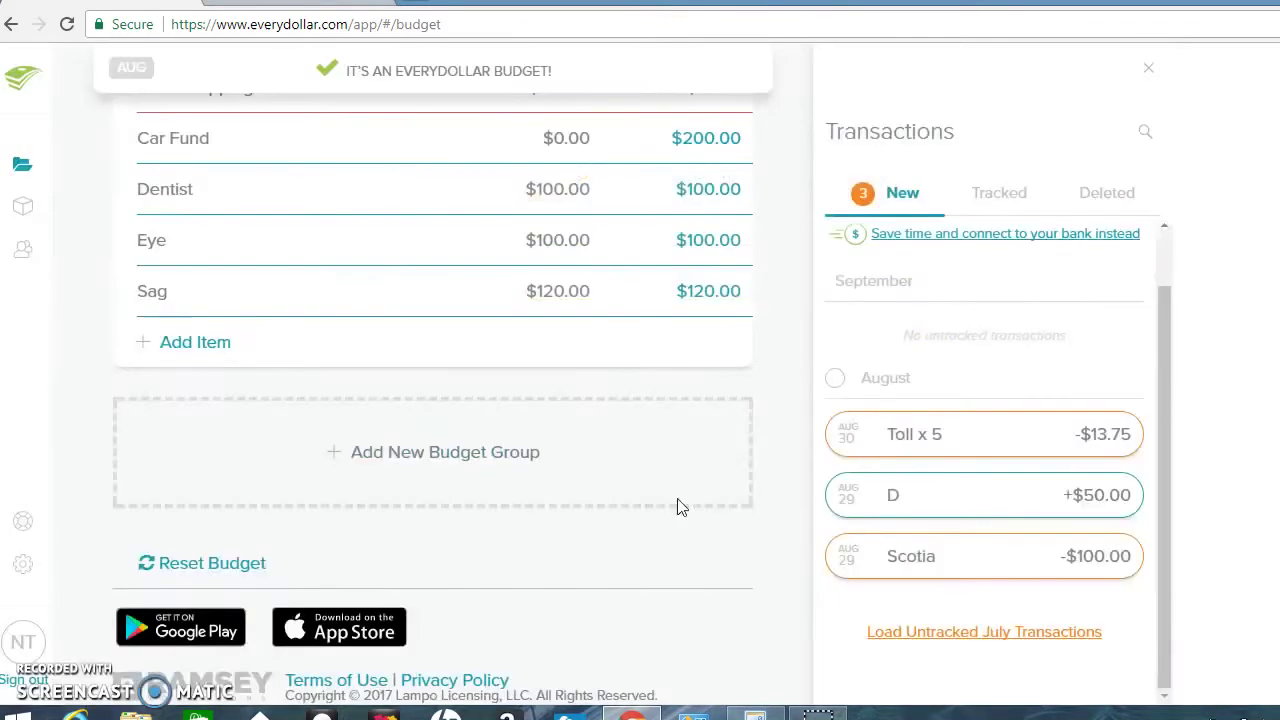
# From the Oni fund's details, track a $75 expense dated August 29
pyautogui.scroll(10, 433, 400)
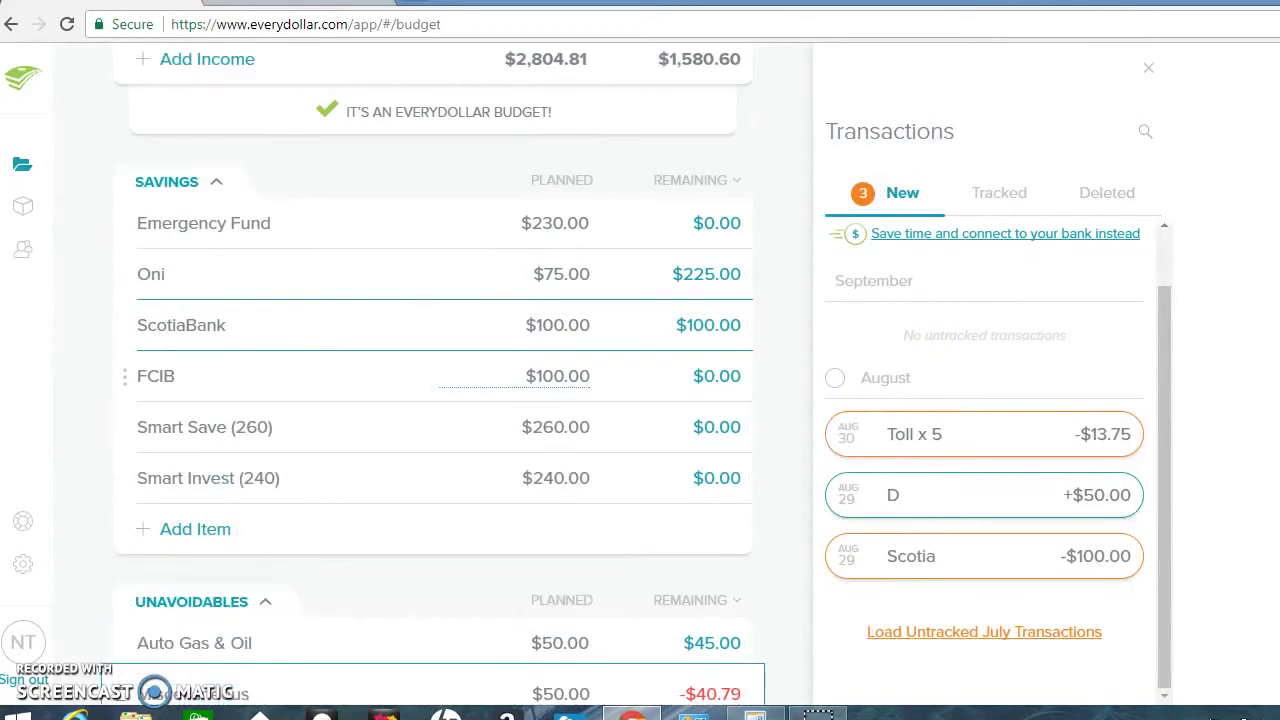
pyautogui.scroll(1, 433, 383)
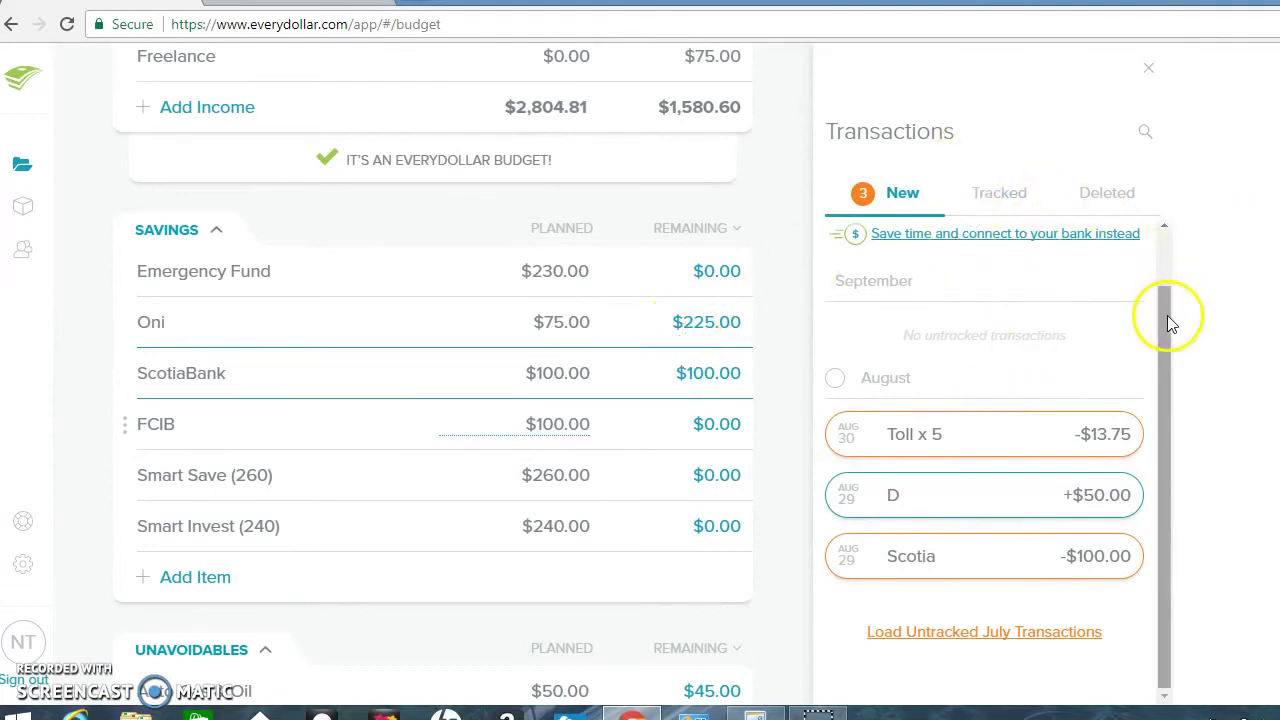
pyautogui.click(548, 322)
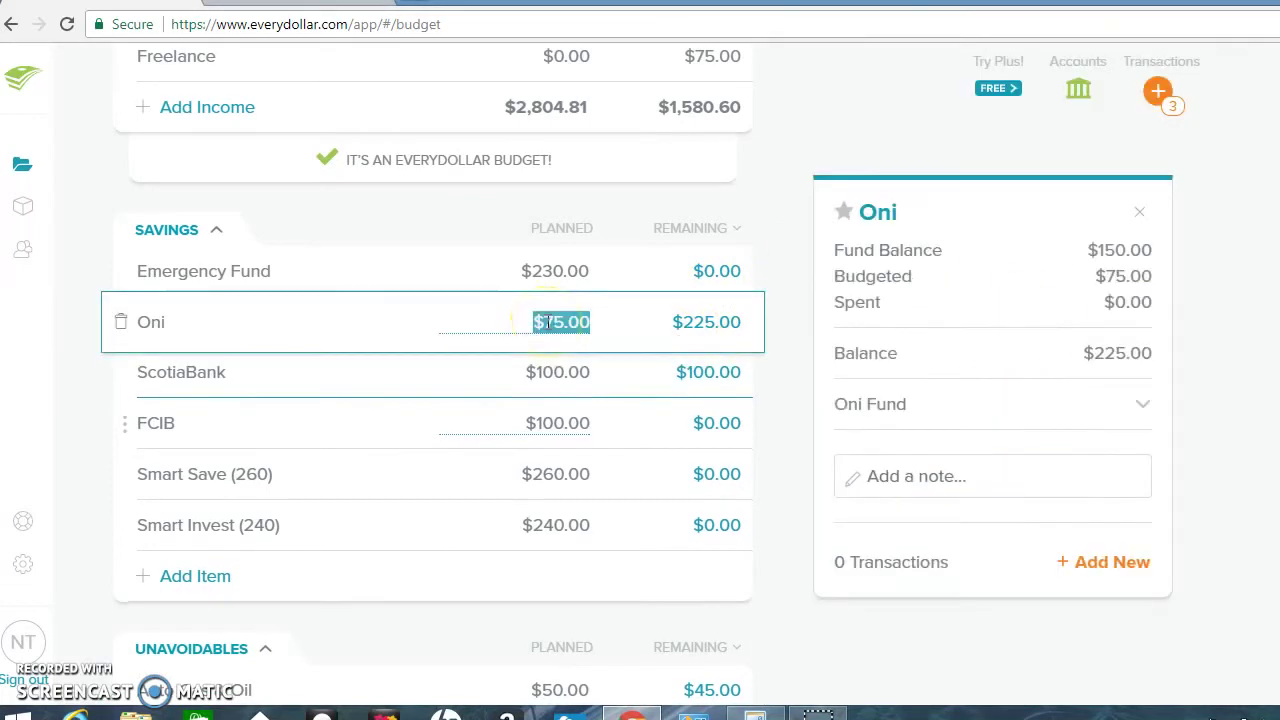
pyautogui.click(1094, 565)
pyautogui.write('75')
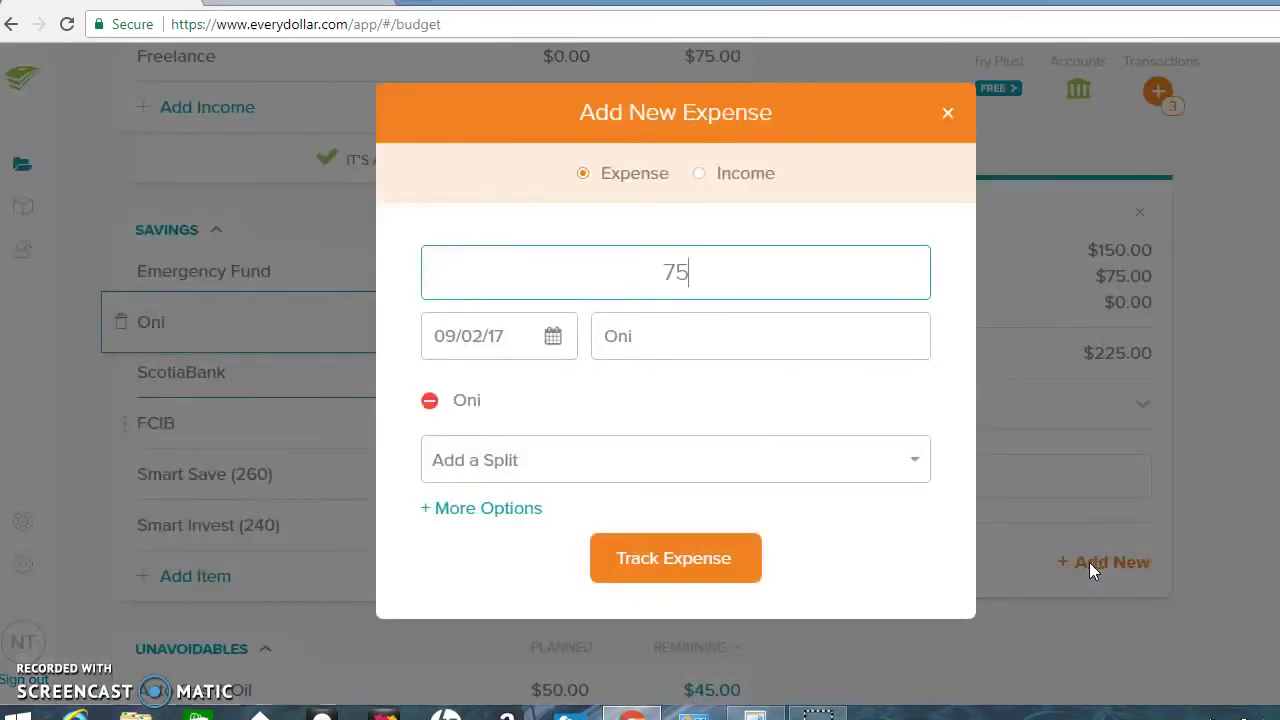
pyautogui.click(553, 336)
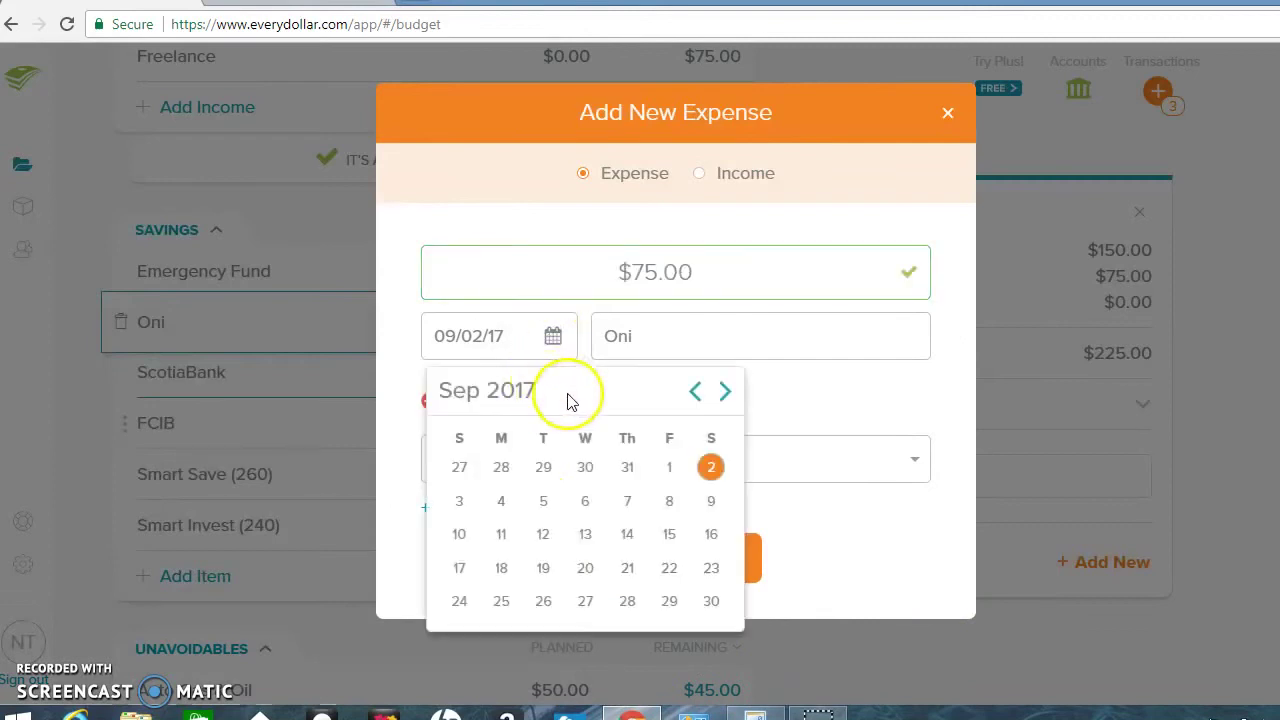
pyautogui.click(543, 470)
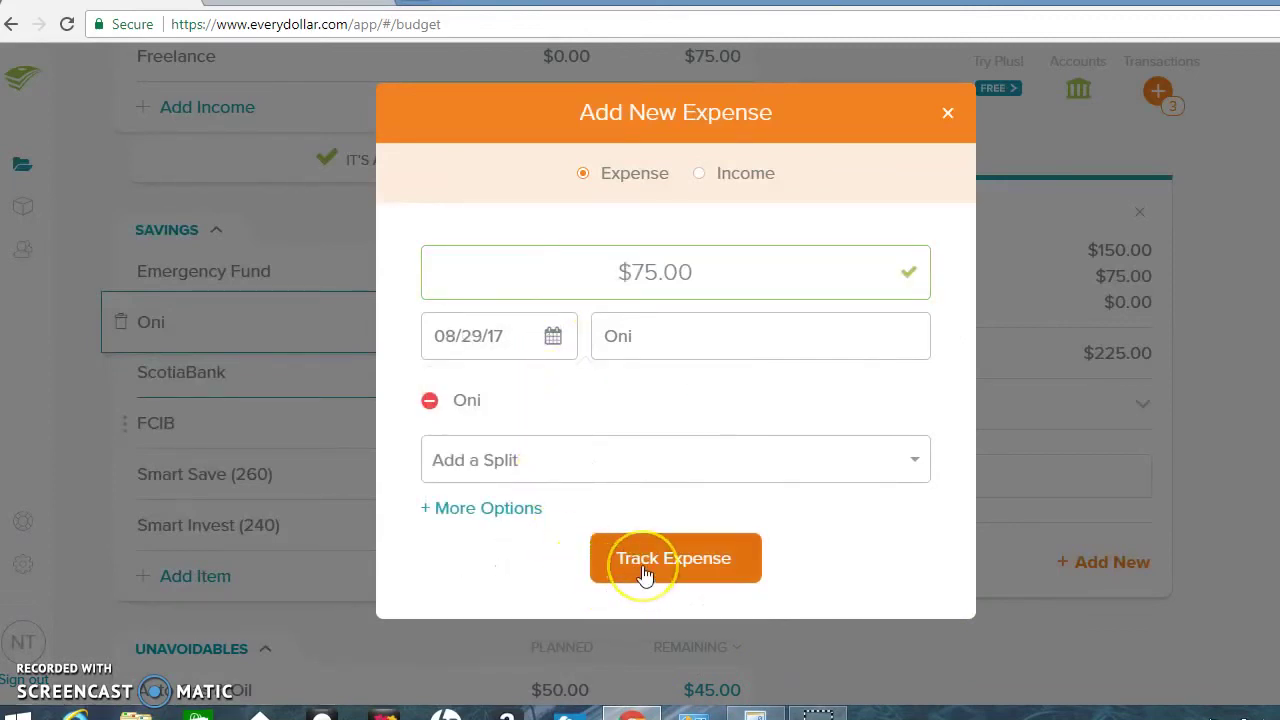
pyautogui.click(645, 568)
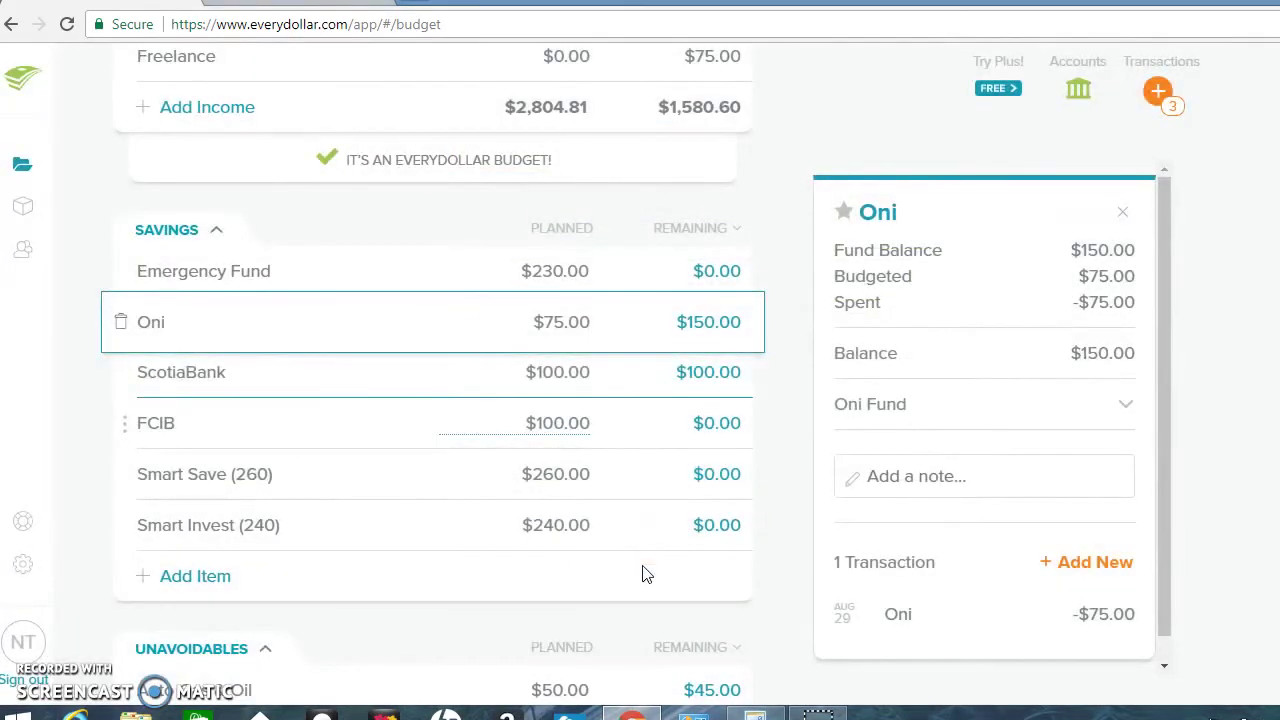
# Review the Emergency Fund, ScotiaBank, FCIB, Smart Save and Smart Invest category details
pyautogui.click(576, 270)
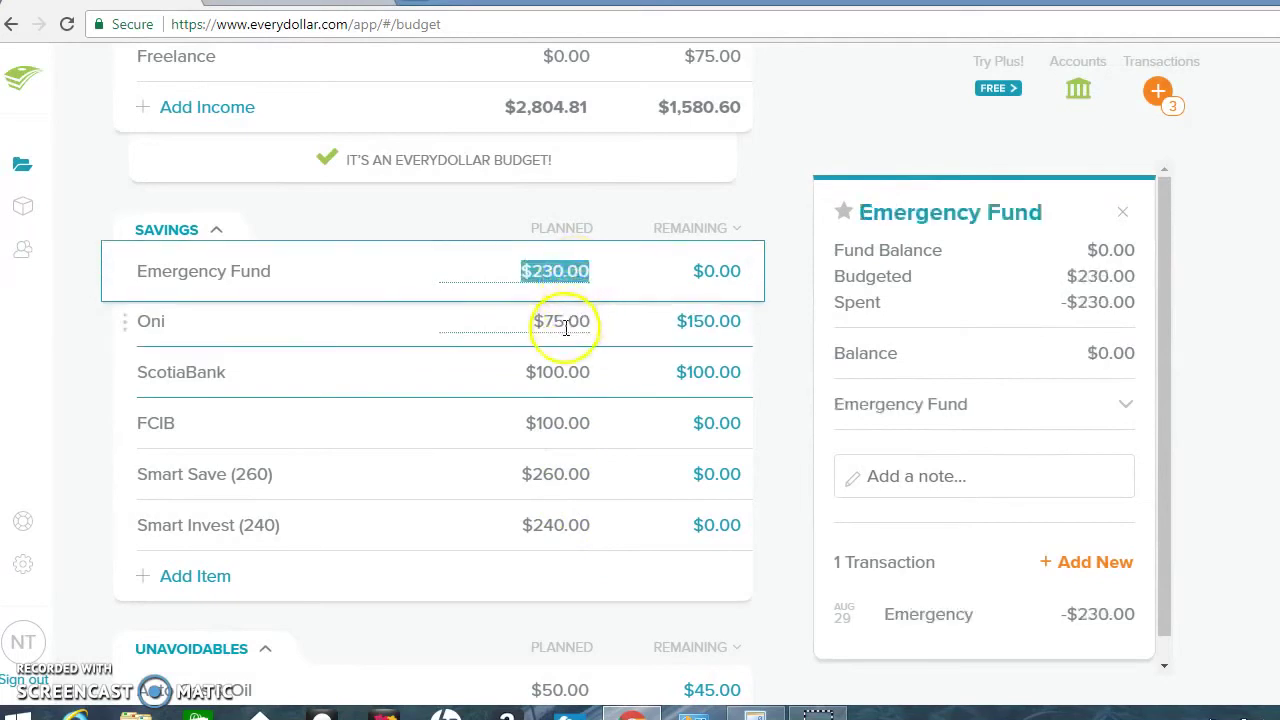
pyautogui.click(558, 372)
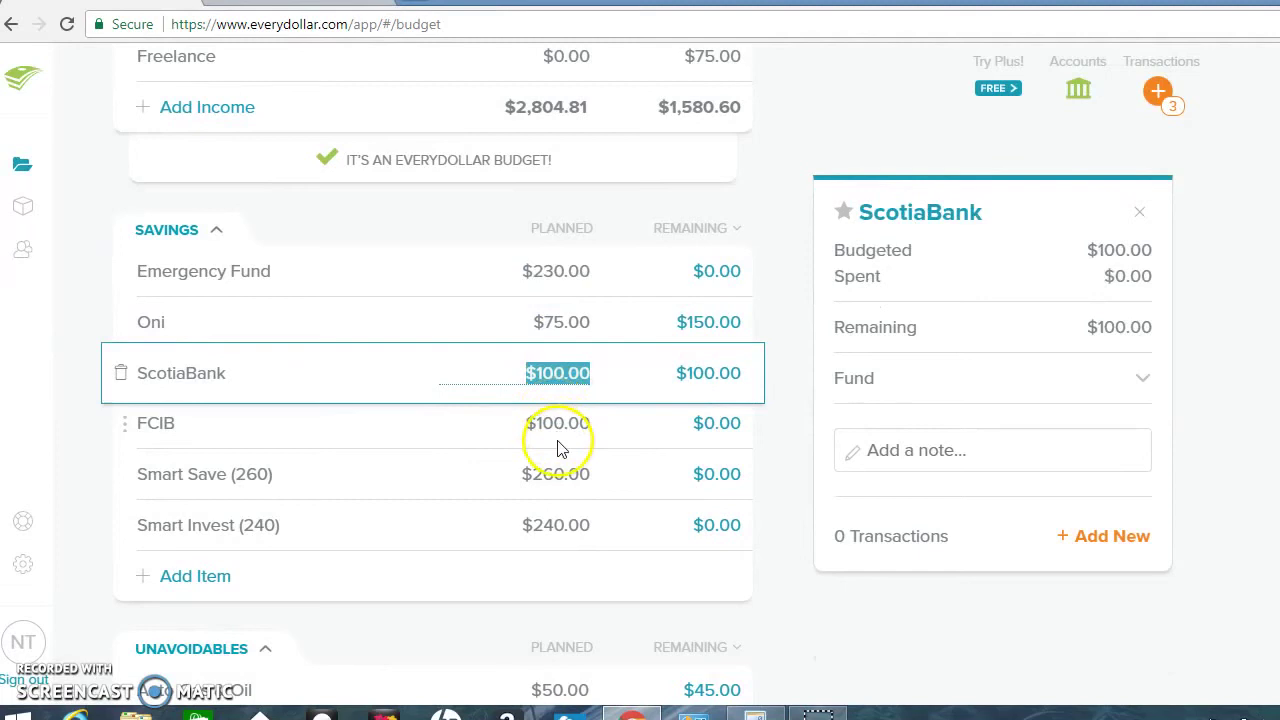
pyautogui.click(560, 426)
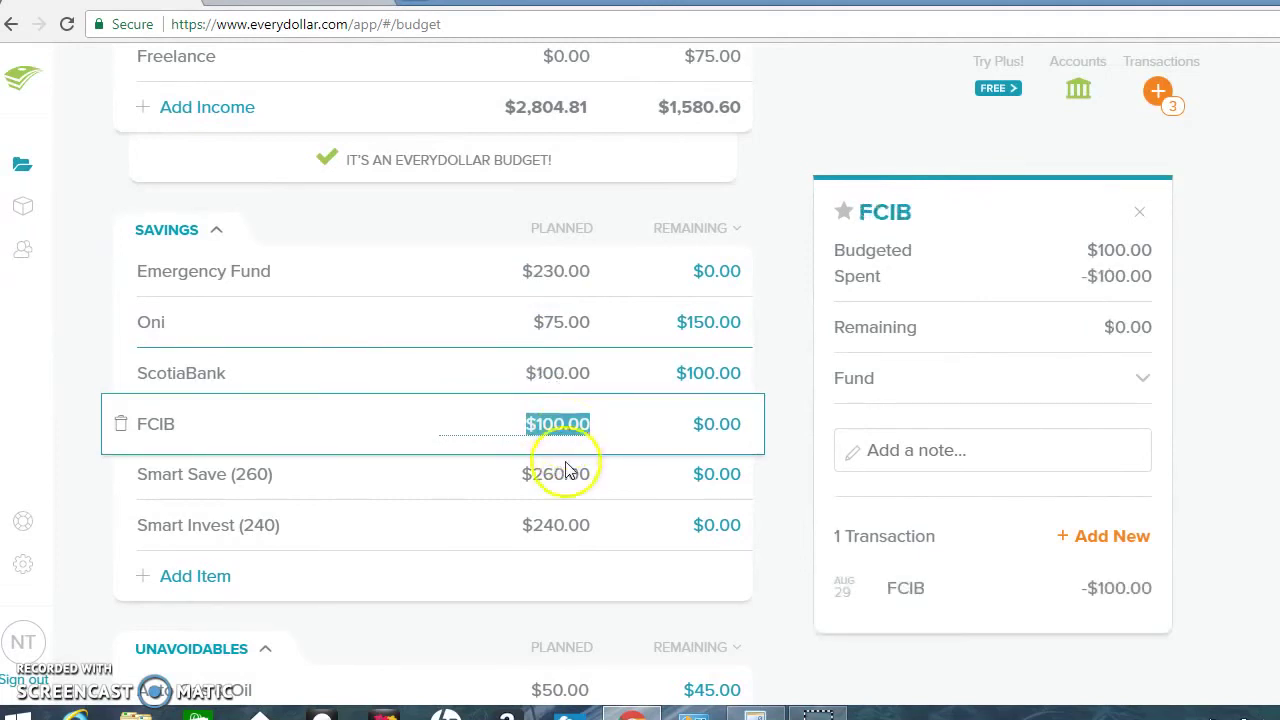
pyautogui.click(560, 476)
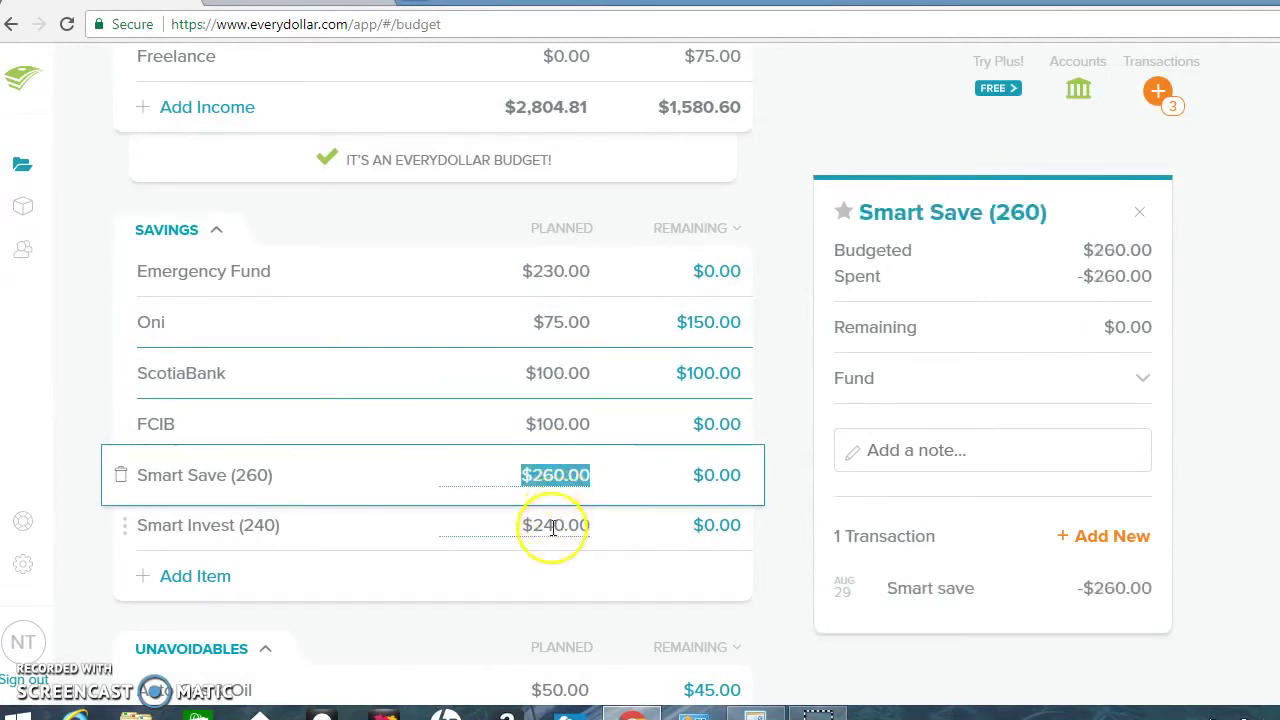
pyautogui.click(553, 527)
pyautogui.click(595, 373)
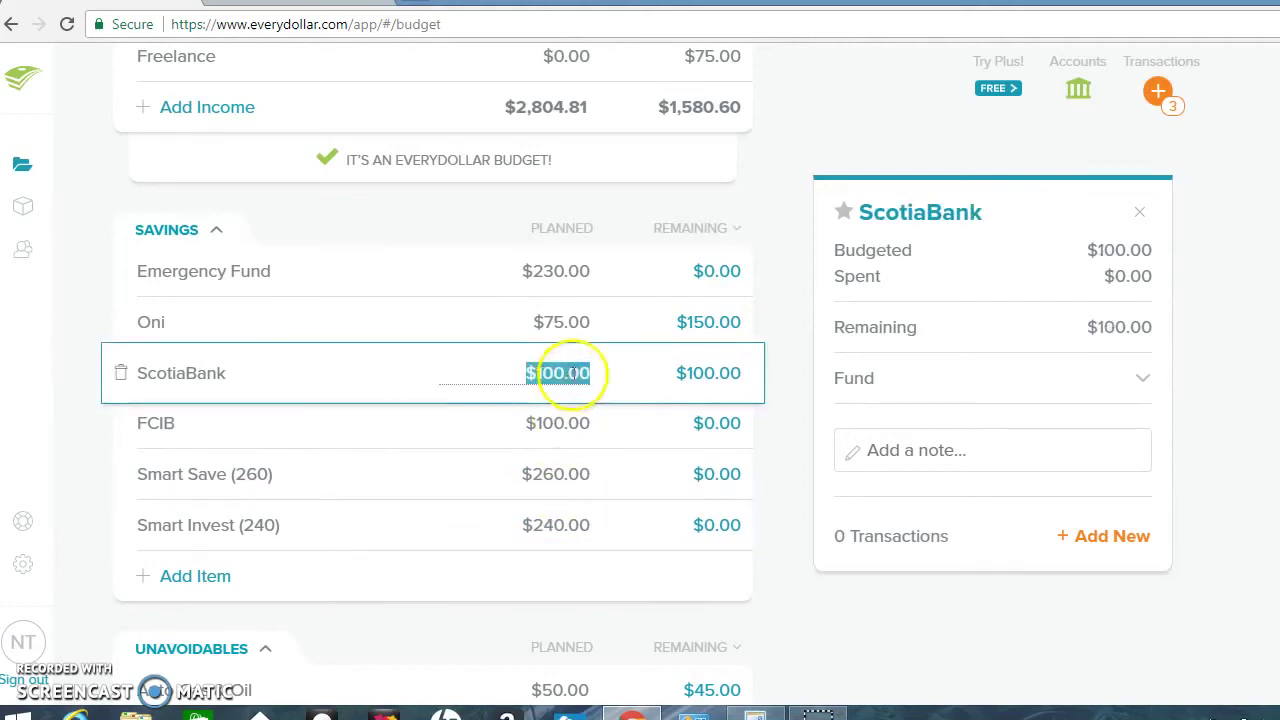
# Delete the untracked Scotia -$100.00 transaction
pyautogui.click(735, 393)
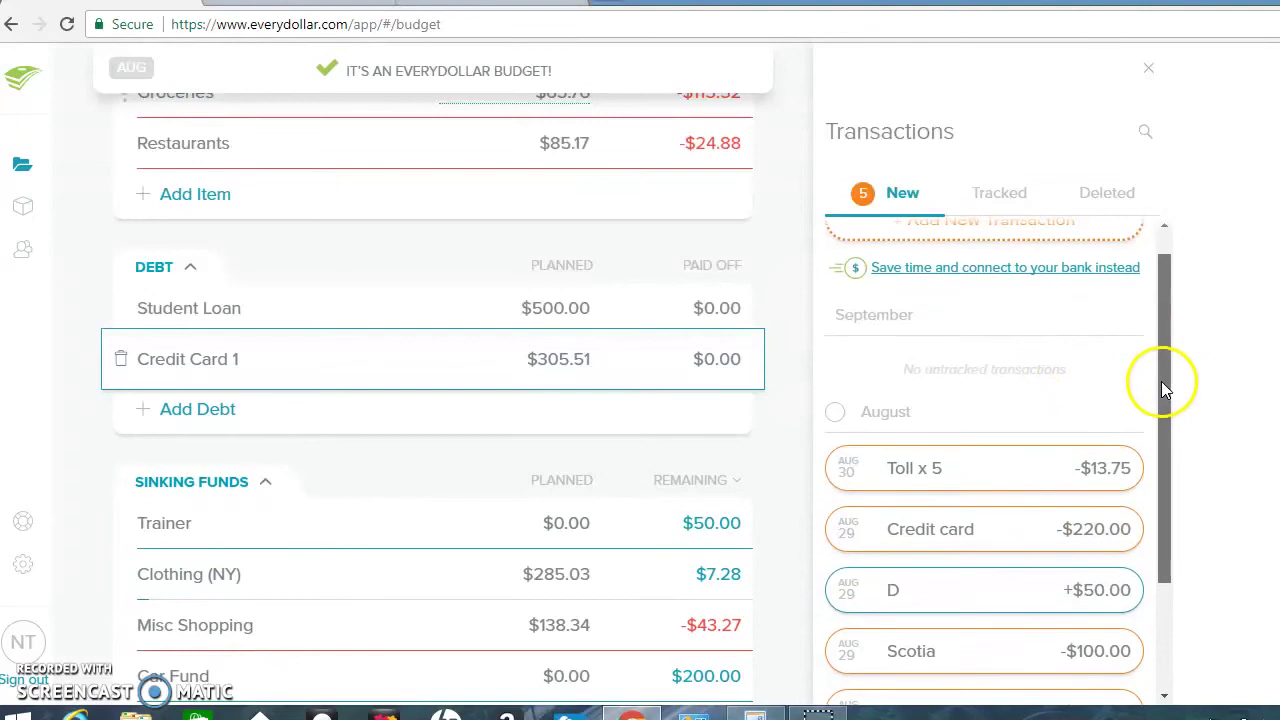
pyautogui.moveTo(1163, 383); pyautogui.dragTo(1166, 428)
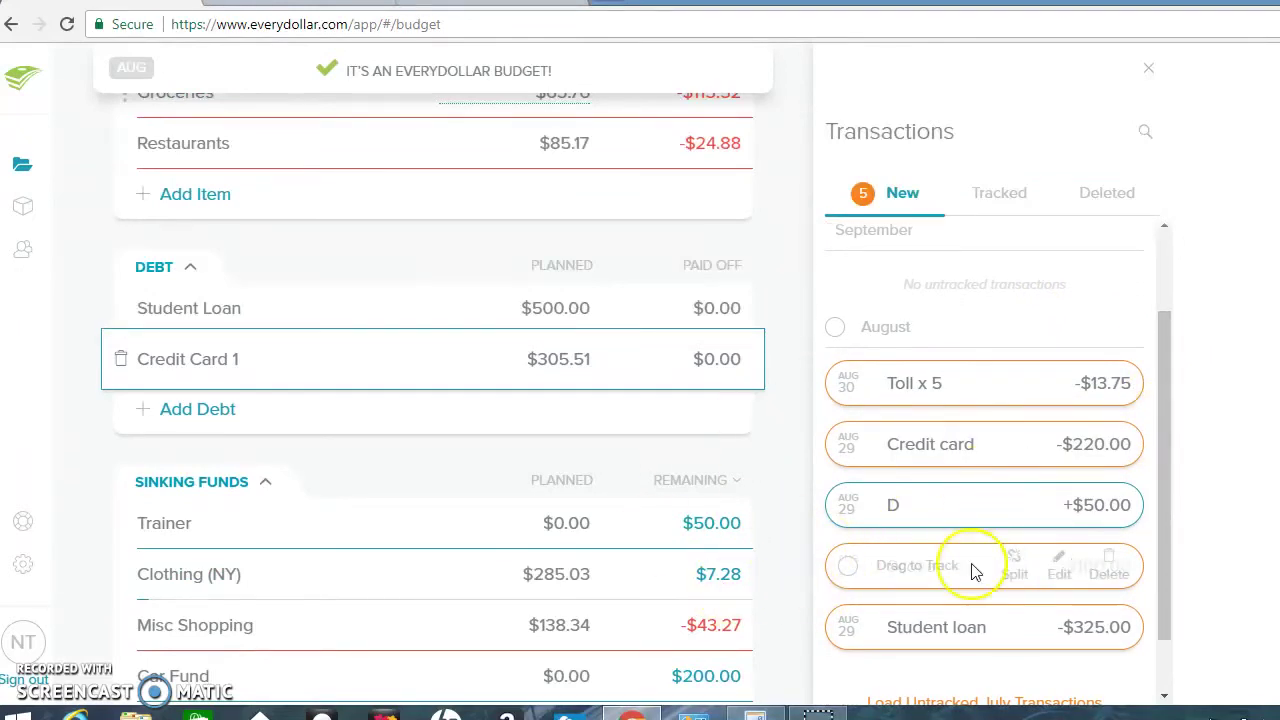
pyautogui.click(1112, 574)
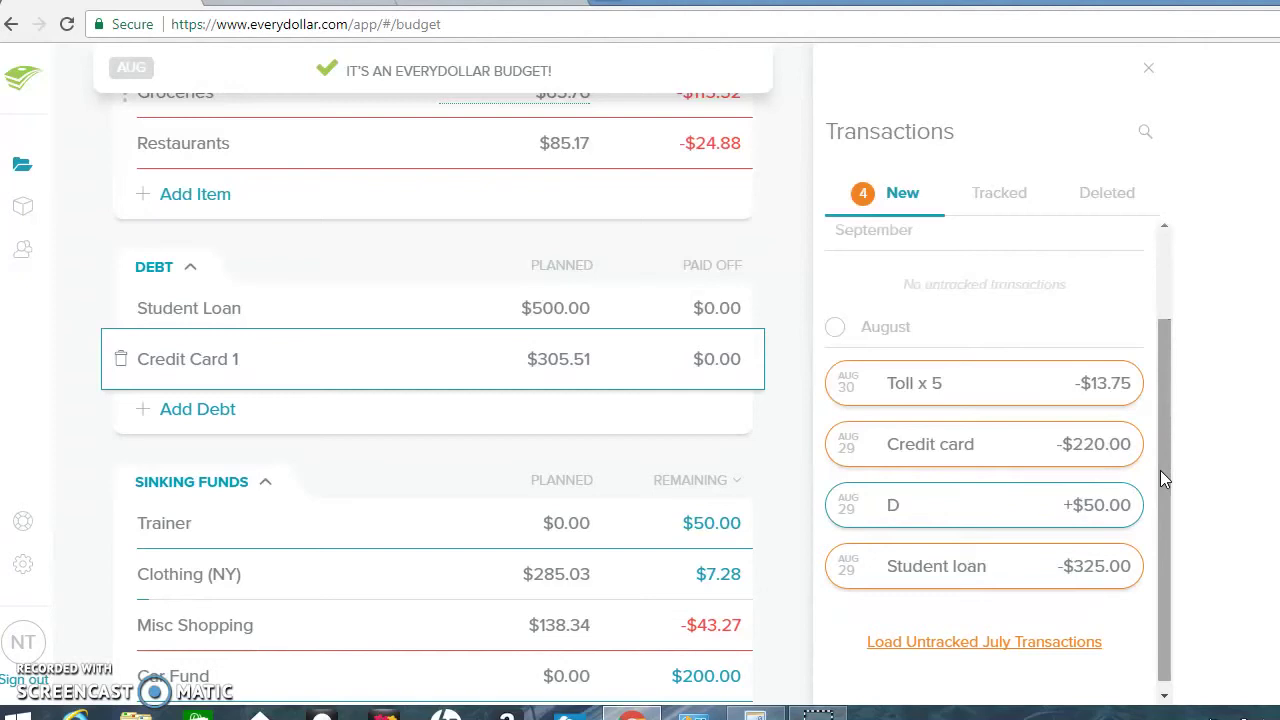
# Apply payments to Student Loan and Credit Card 1, and the $50 D deposit to D income
pyautogui.moveTo(957, 562)
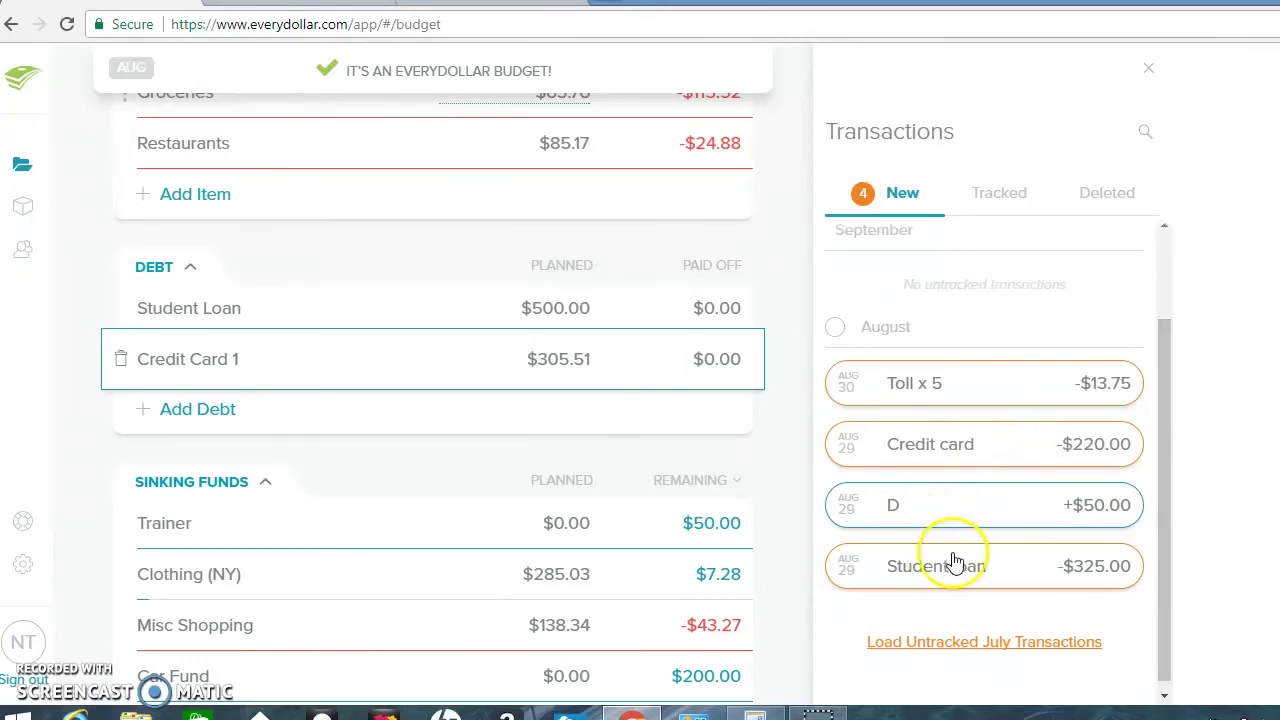
pyautogui.moveTo(959, 567); pyautogui.dragTo(527, 318)
pyautogui.moveTo(911, 505); pyautogui.dragTo(520, 375)
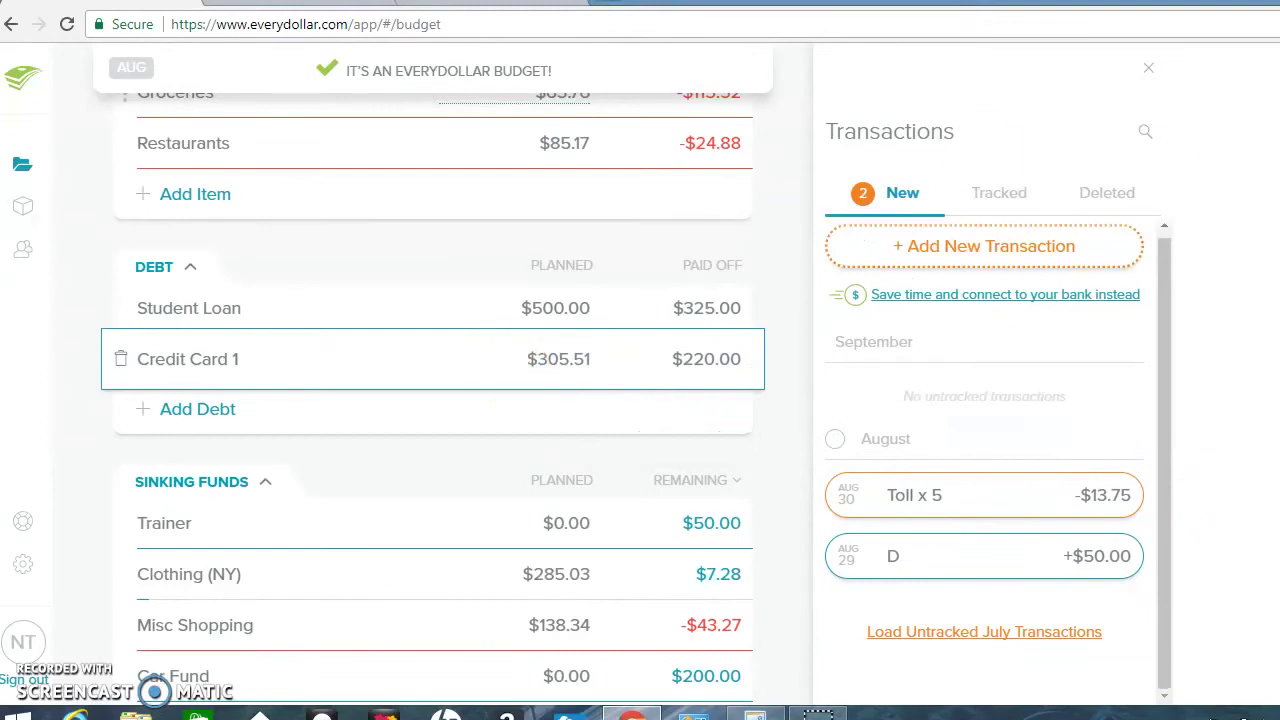
pyautogui.scroll(15, 433, 375)
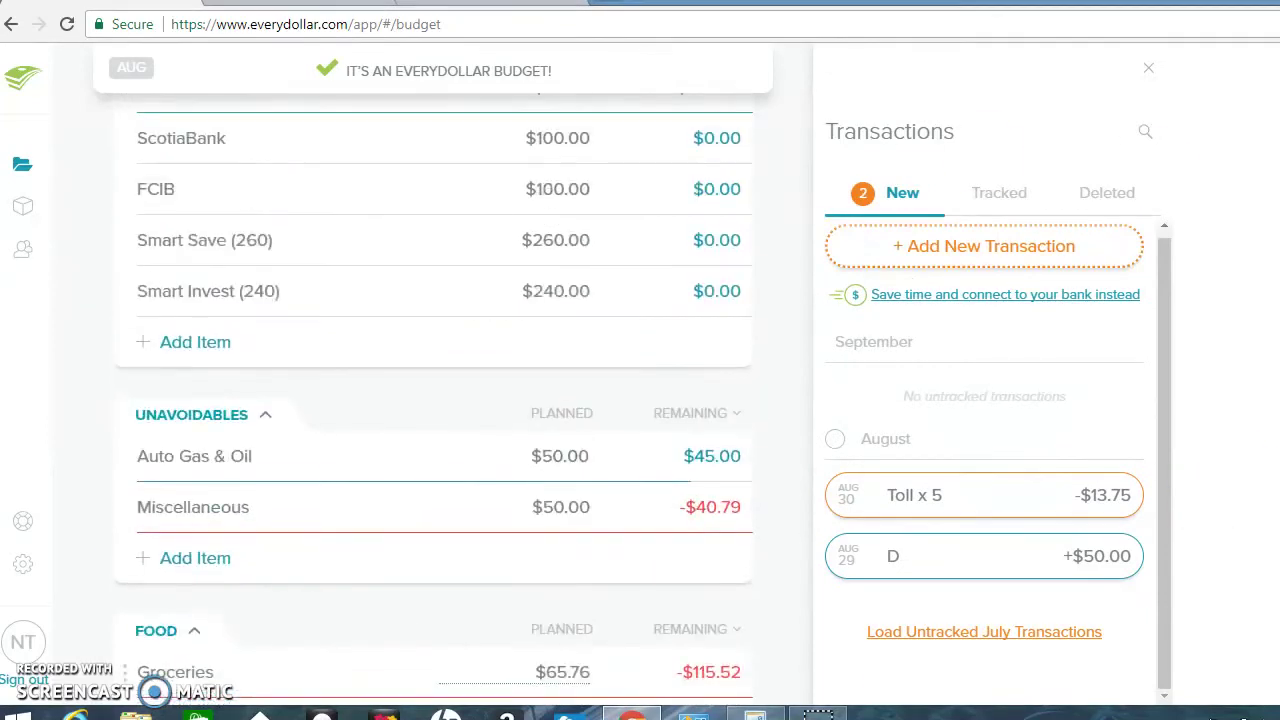
pyautogui.scroll(2, 433, 375)
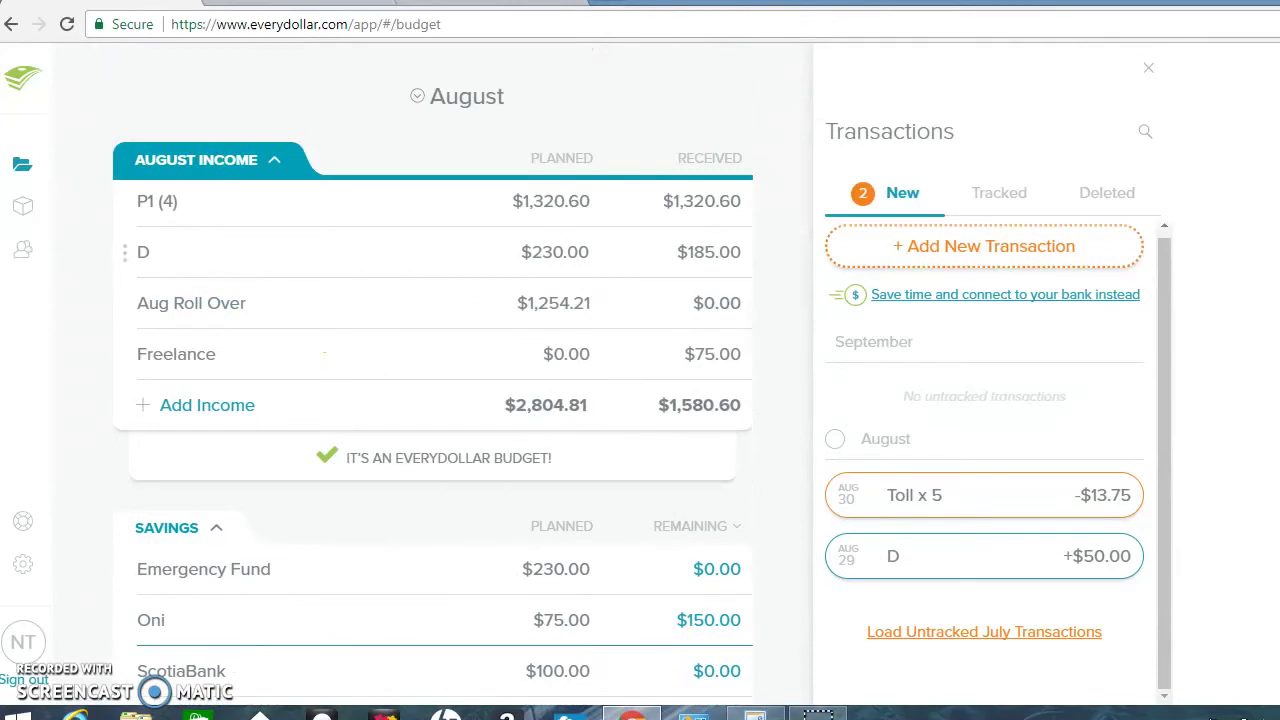
pyautogui.moveTo(894, 563)
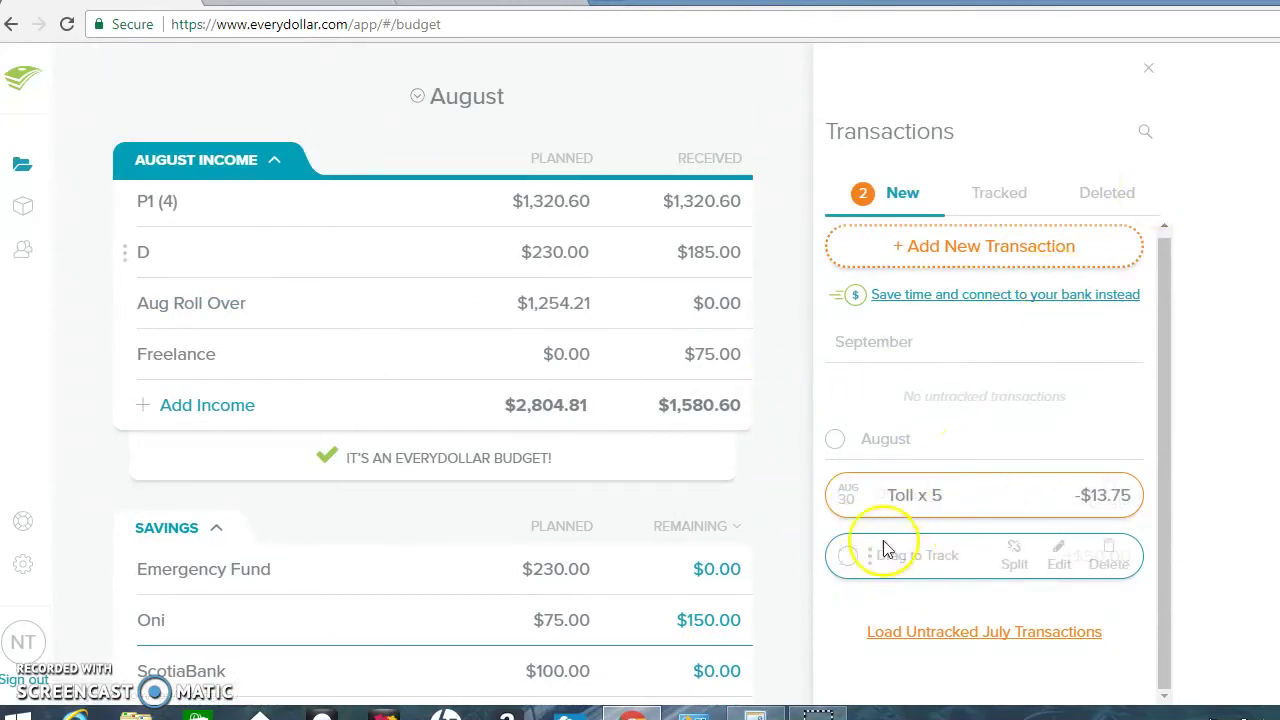
pyautogui.moveTo(865, 532); pyautogui.dragTo(527, 266)
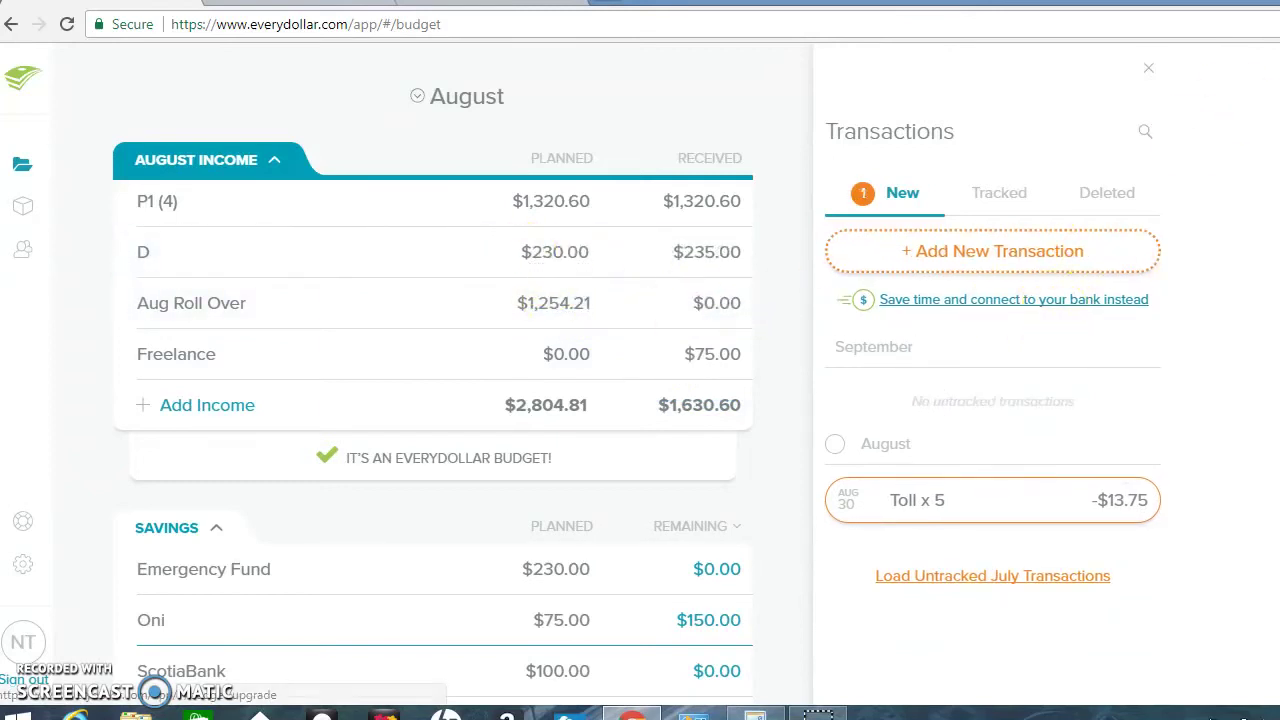
pyautogui.scroll(-2, 433, 374)
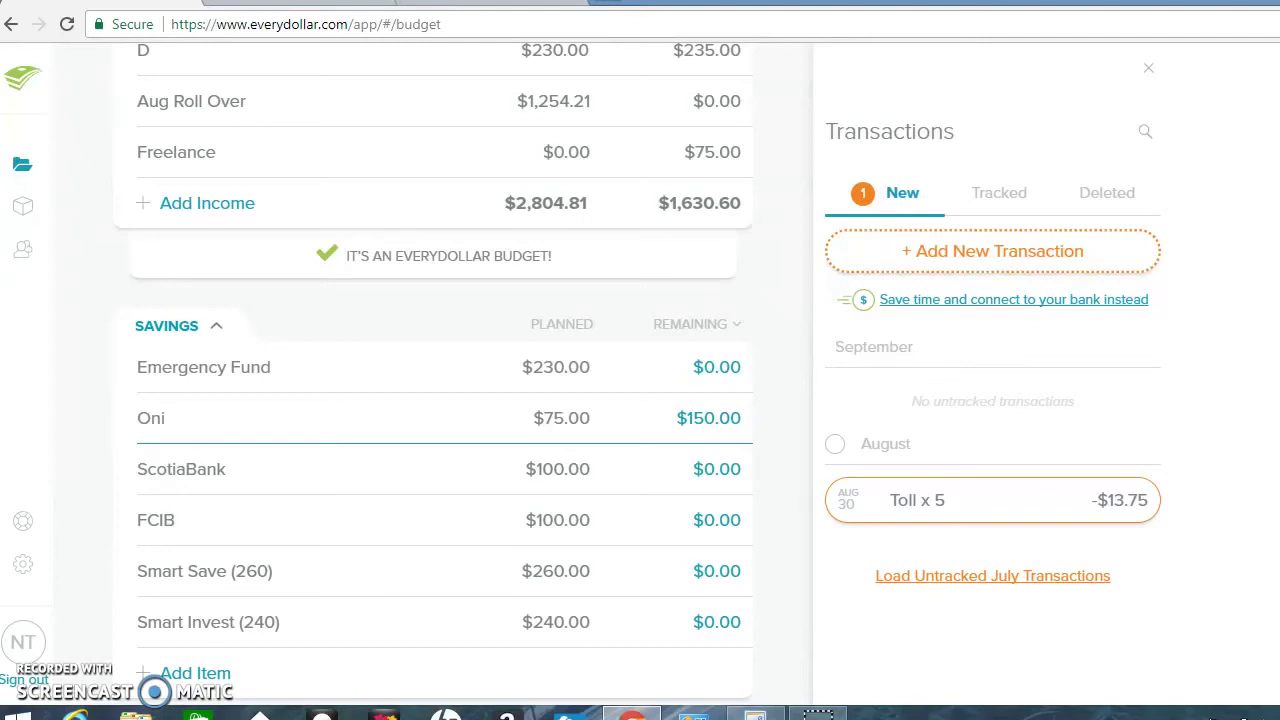
pyautogui.scroll(-1, 433, 375)
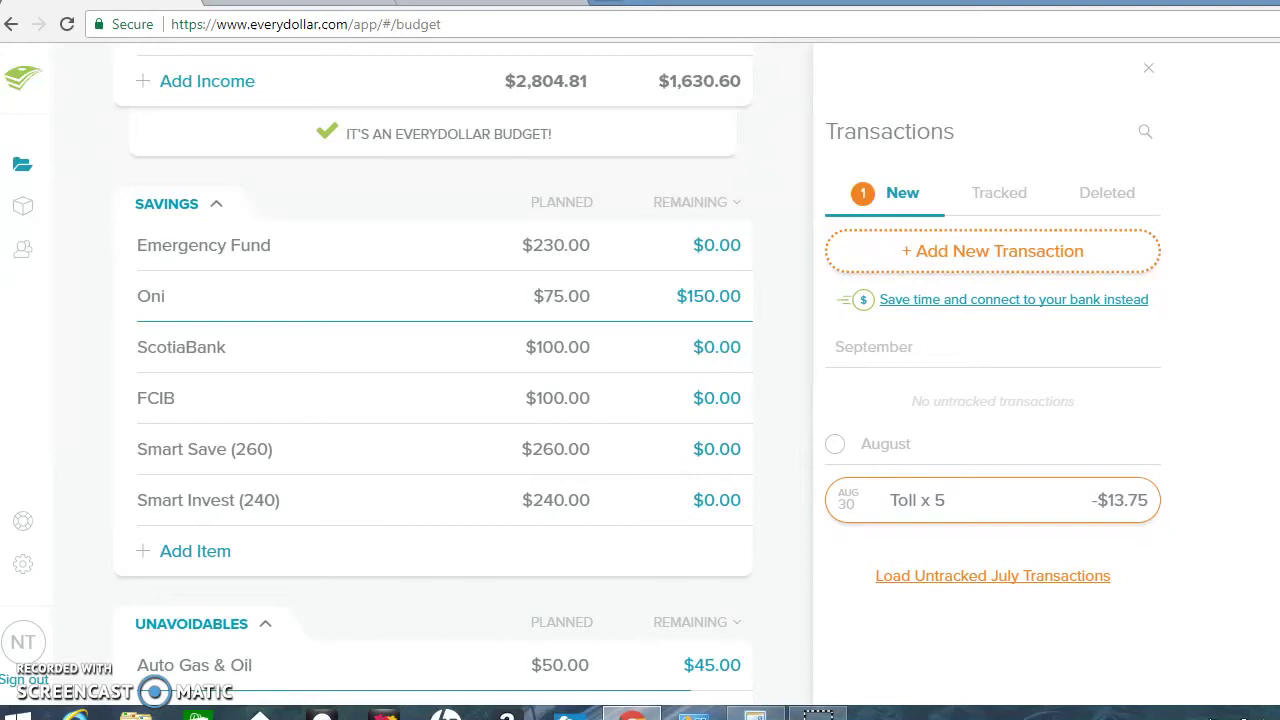
pyautogui.scroll(-1, 433, 380)
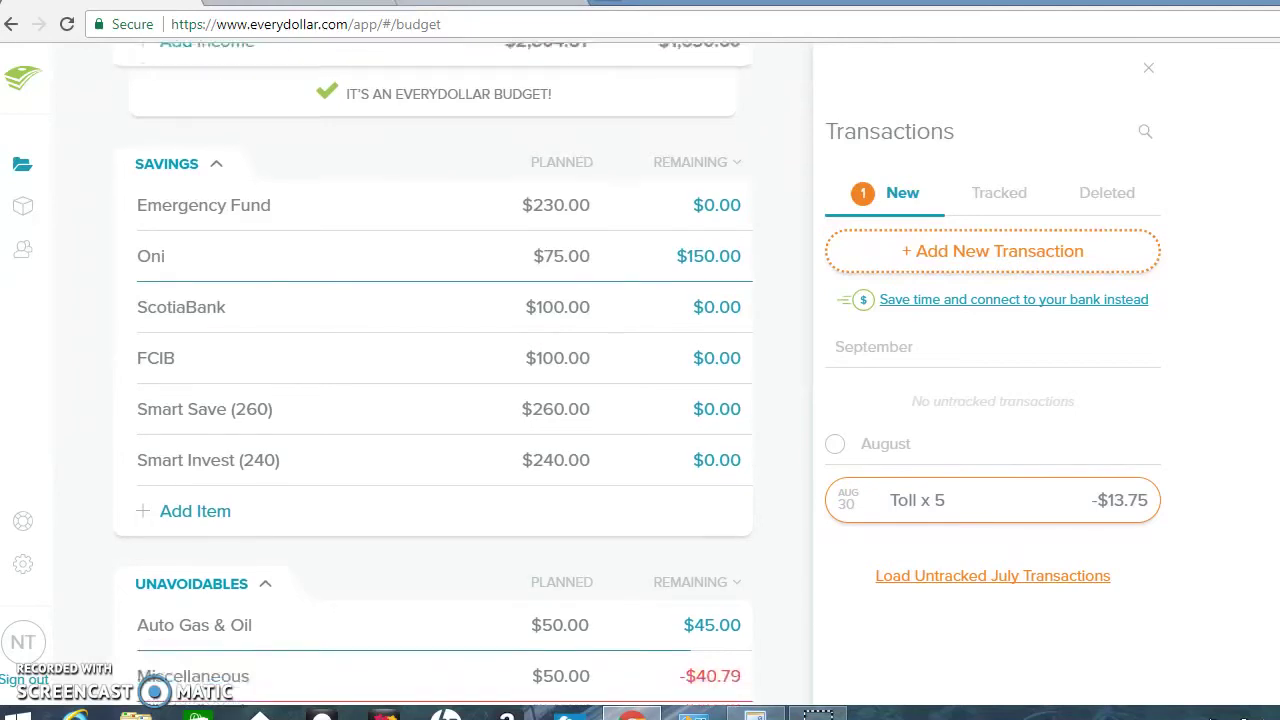
pyautogui.scroll(-2, 433, 380)
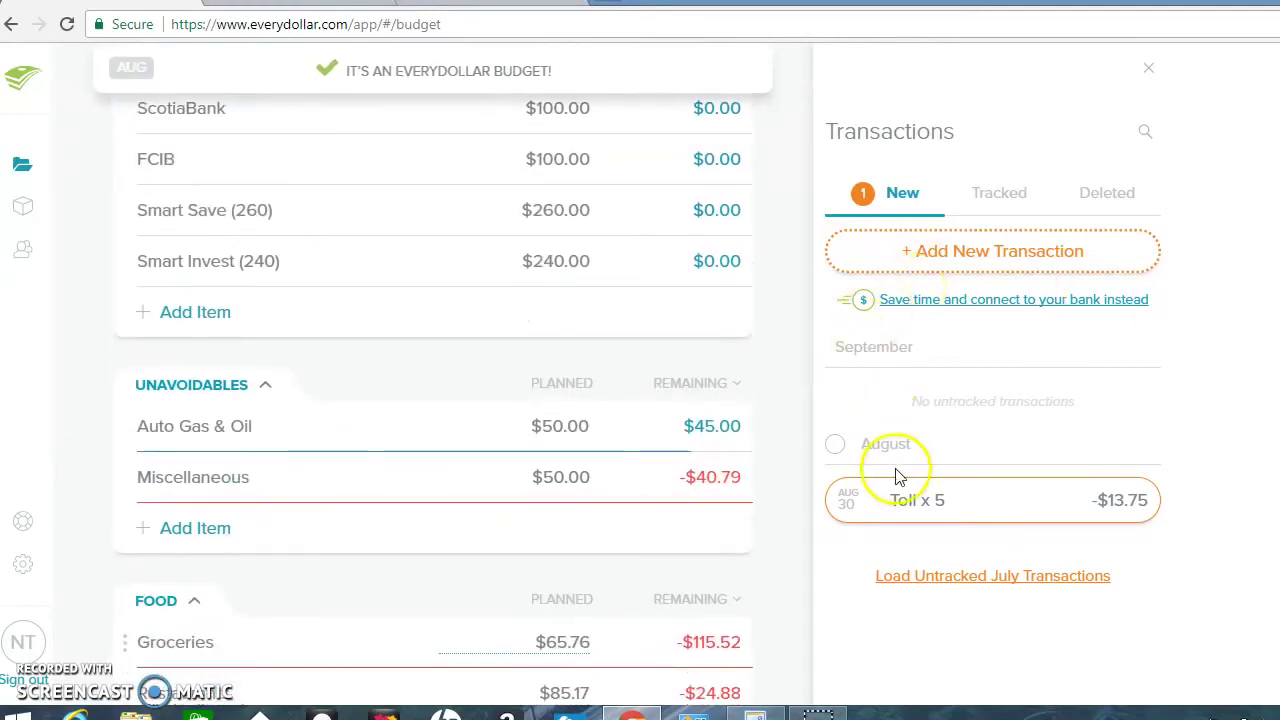
# File the Toll x 5 charge under Miscellaneous and return to the August income summary
pyautogui.moveTo(903, 515); pyautogui.dragTo(505, 494)
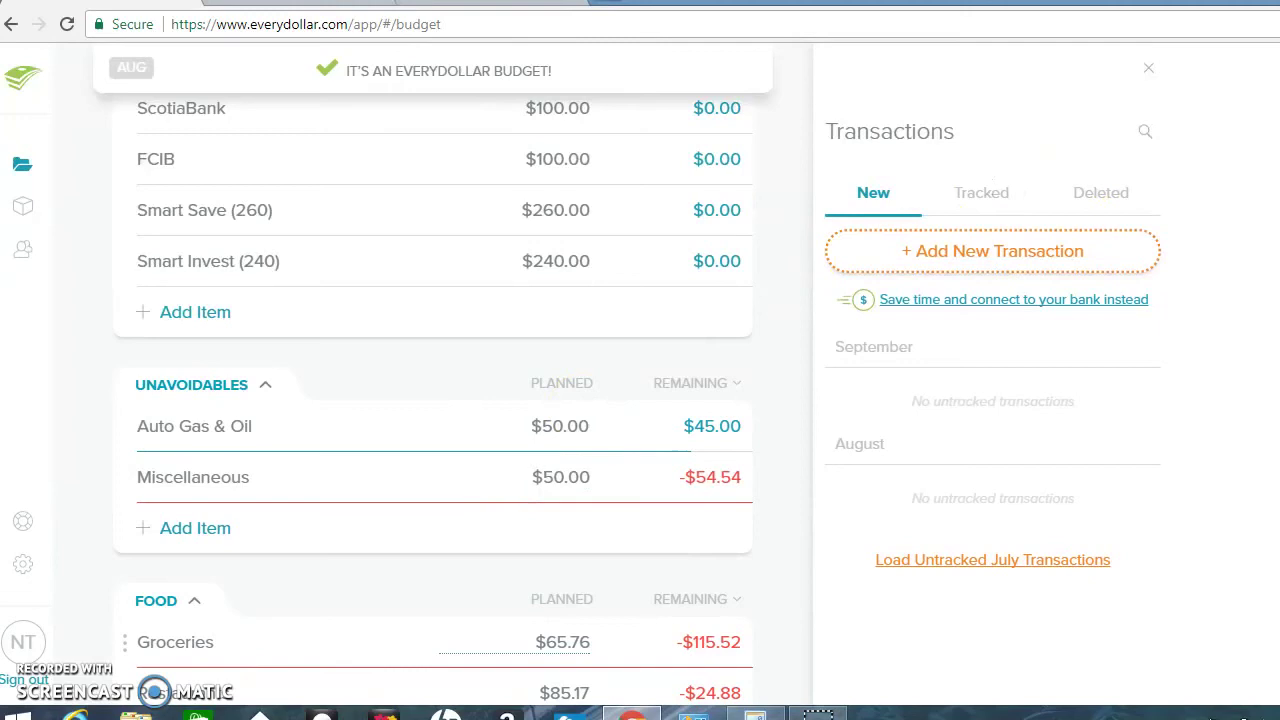
pyautogui.scroll(5, 433, 374)
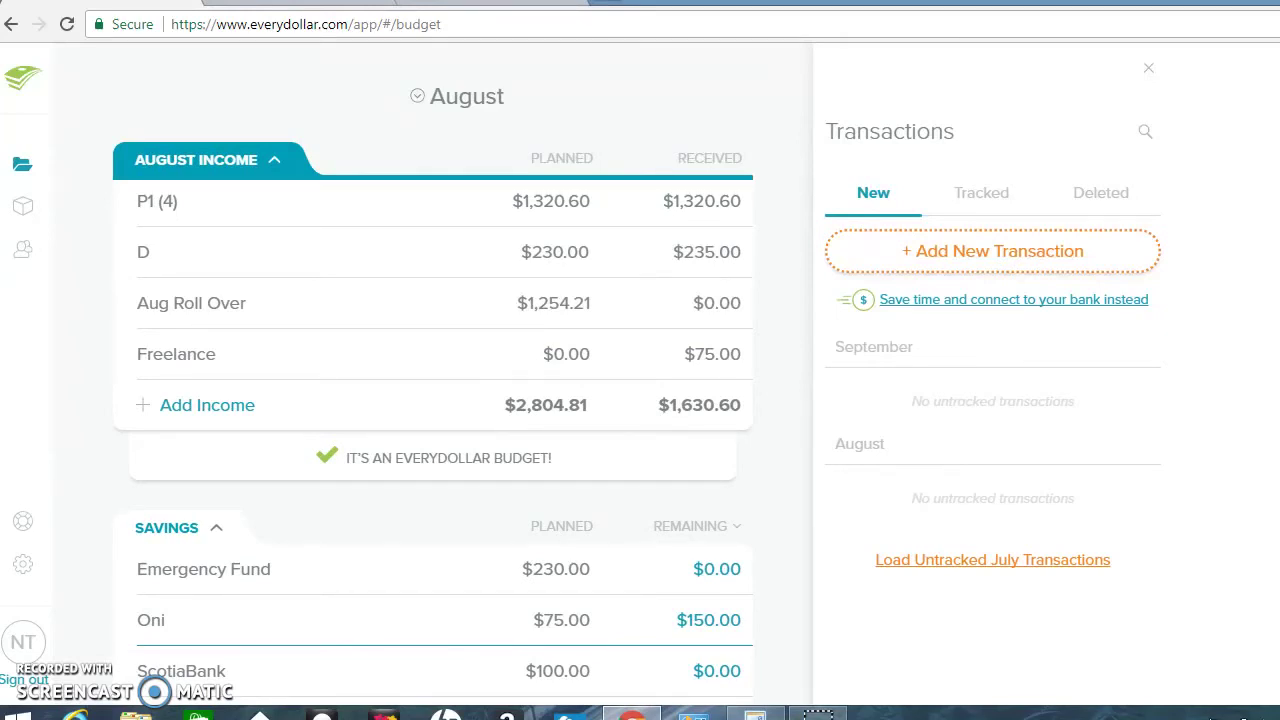
pyautogui.click(760, 128)
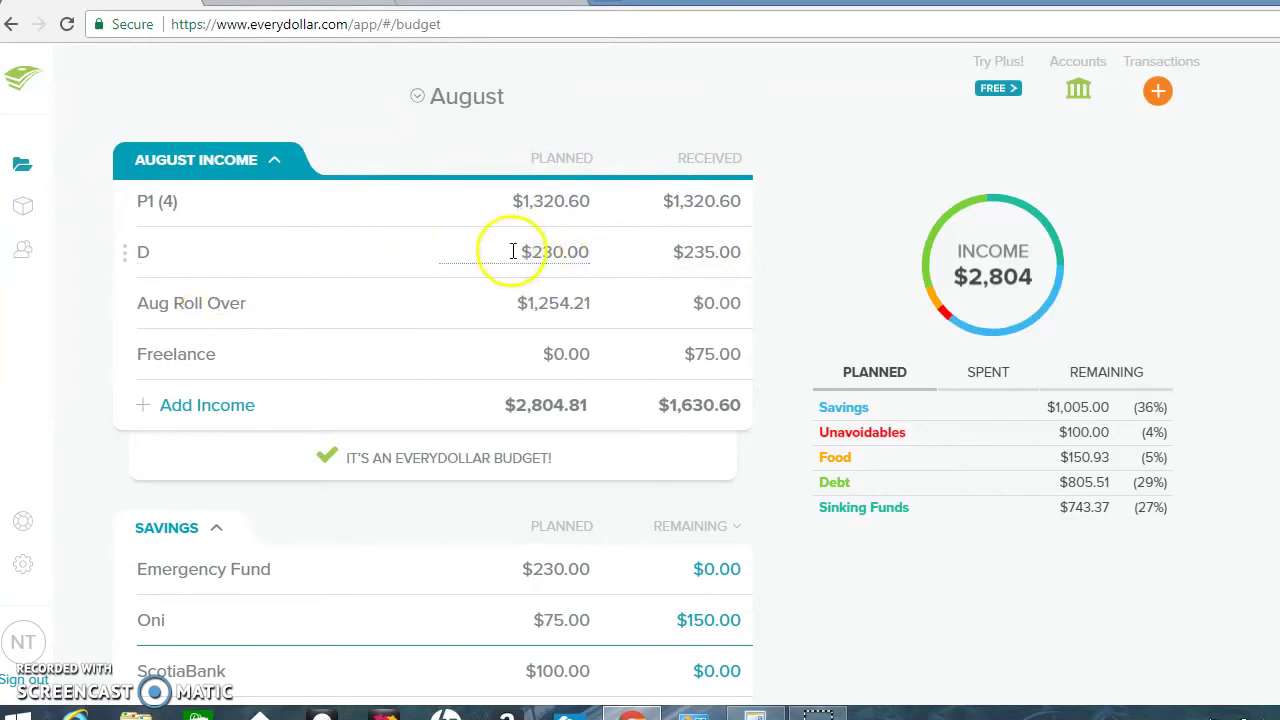
# Plan $235 for the D income line
pyautogui.click(558, 251)
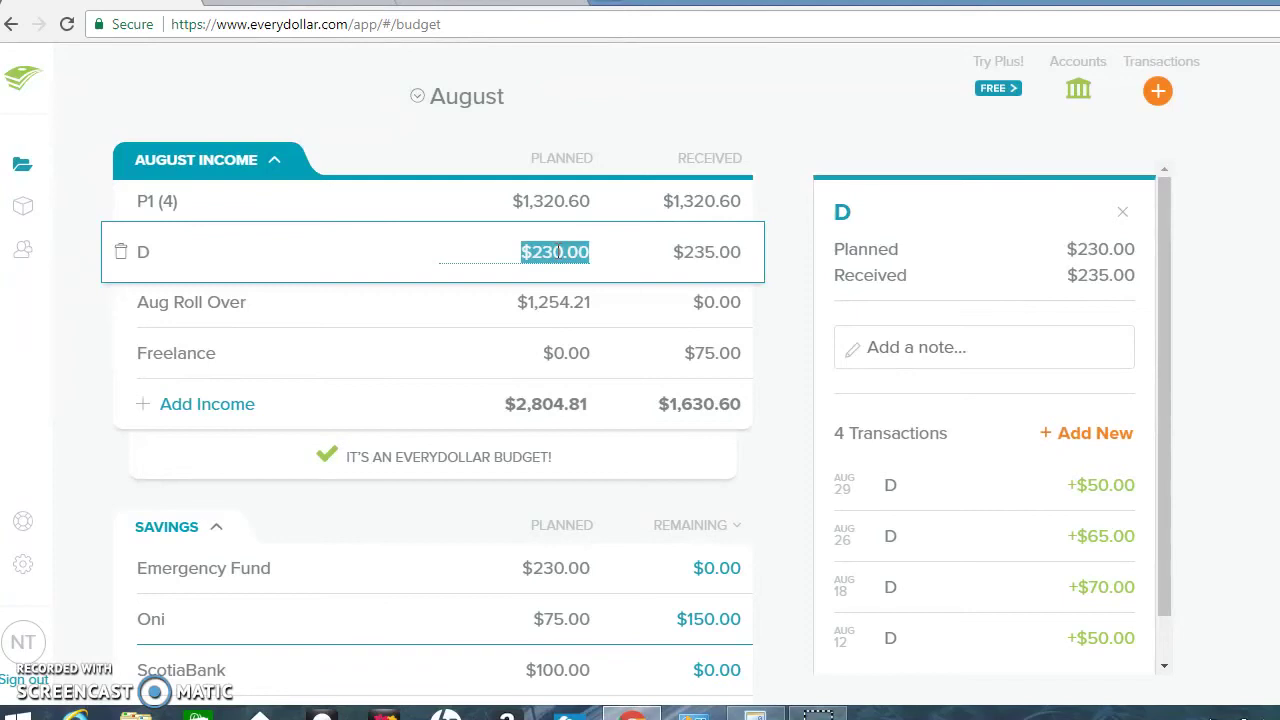
pyautogui.write('235')
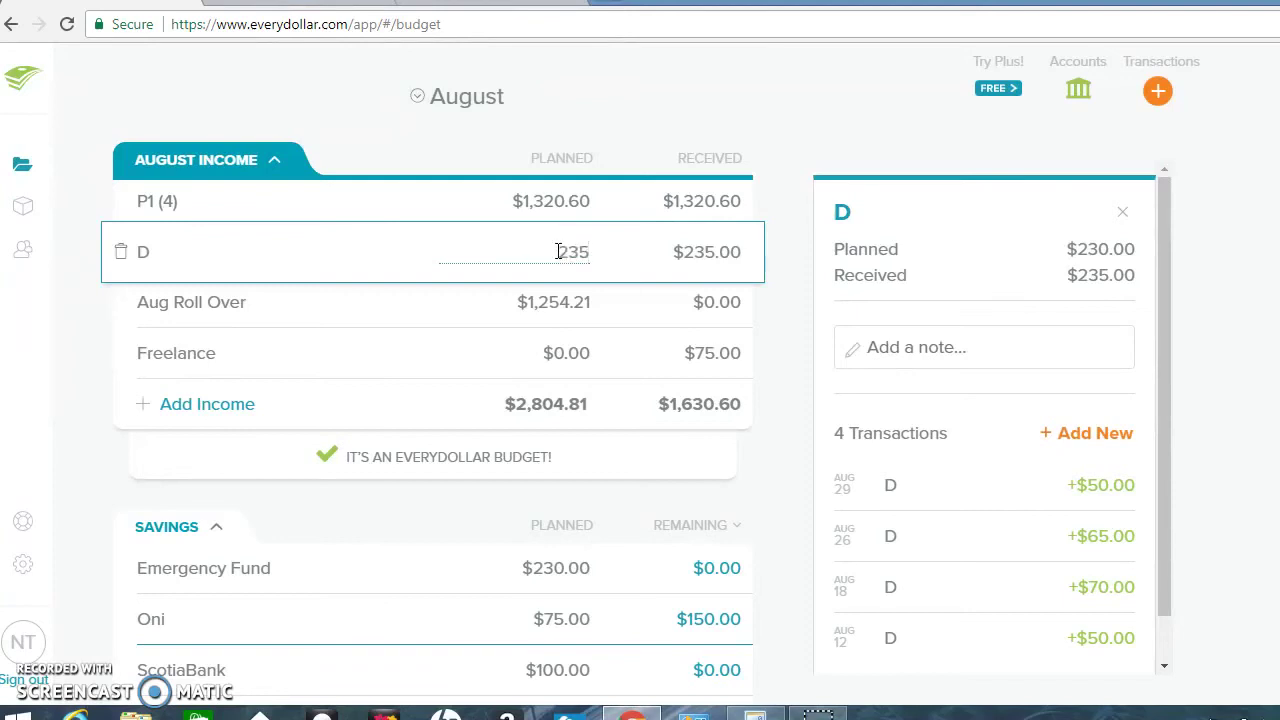
pyautogui.click(558, 300)
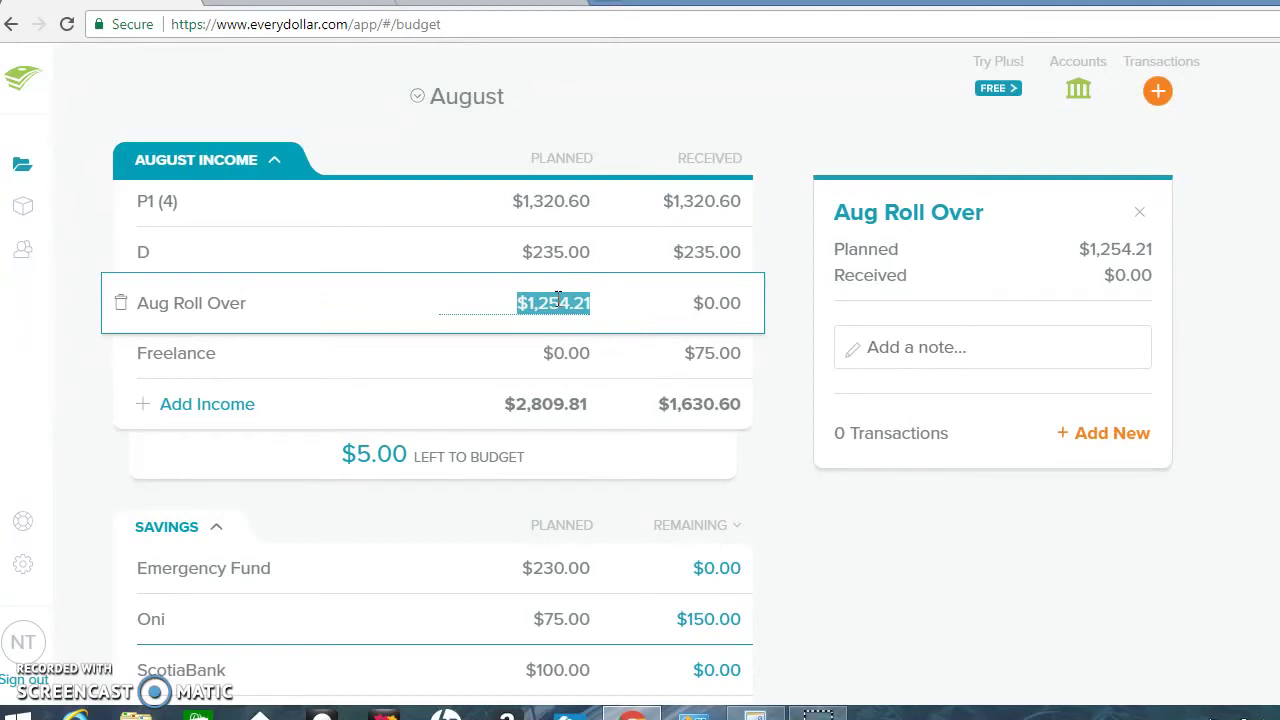
# Plan $75.00 of Freelance income, leaving $80.00 to budget
pyautogui.click(826, 137)
pyautogui.scroll(-2, 433, 383)
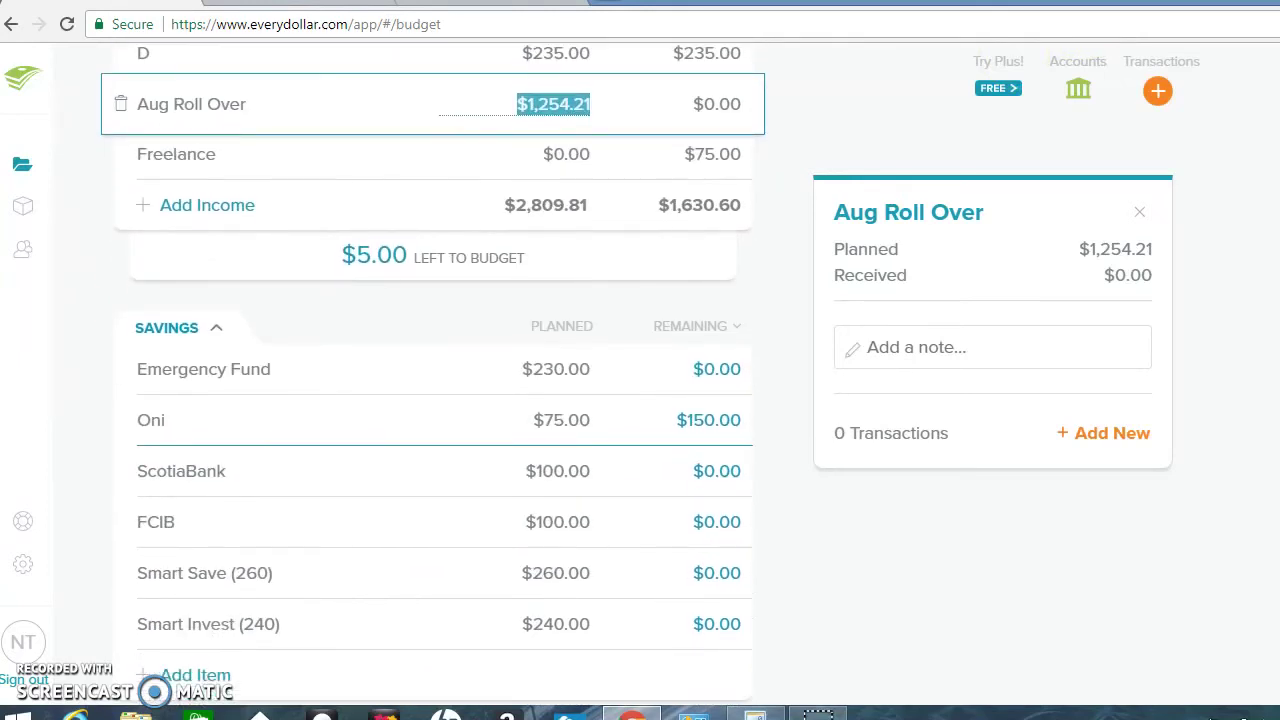
pyautogui.click(561, 156)
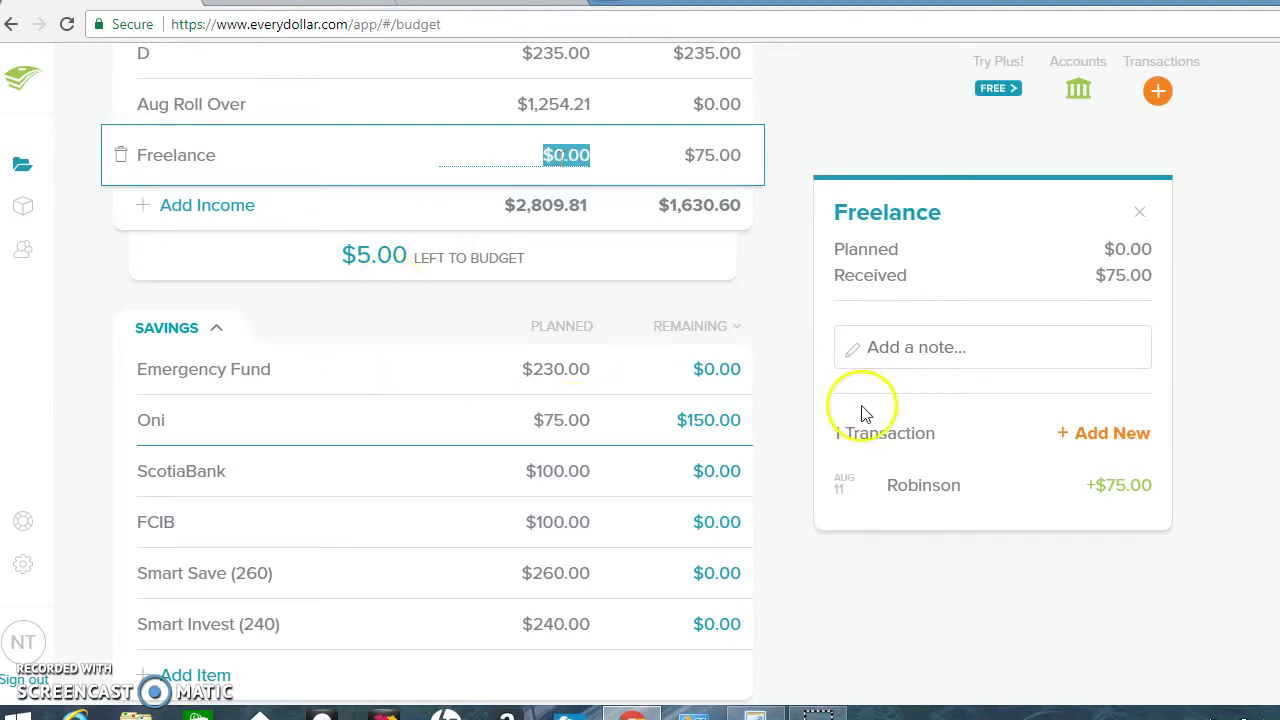
pyautogui.write('75')
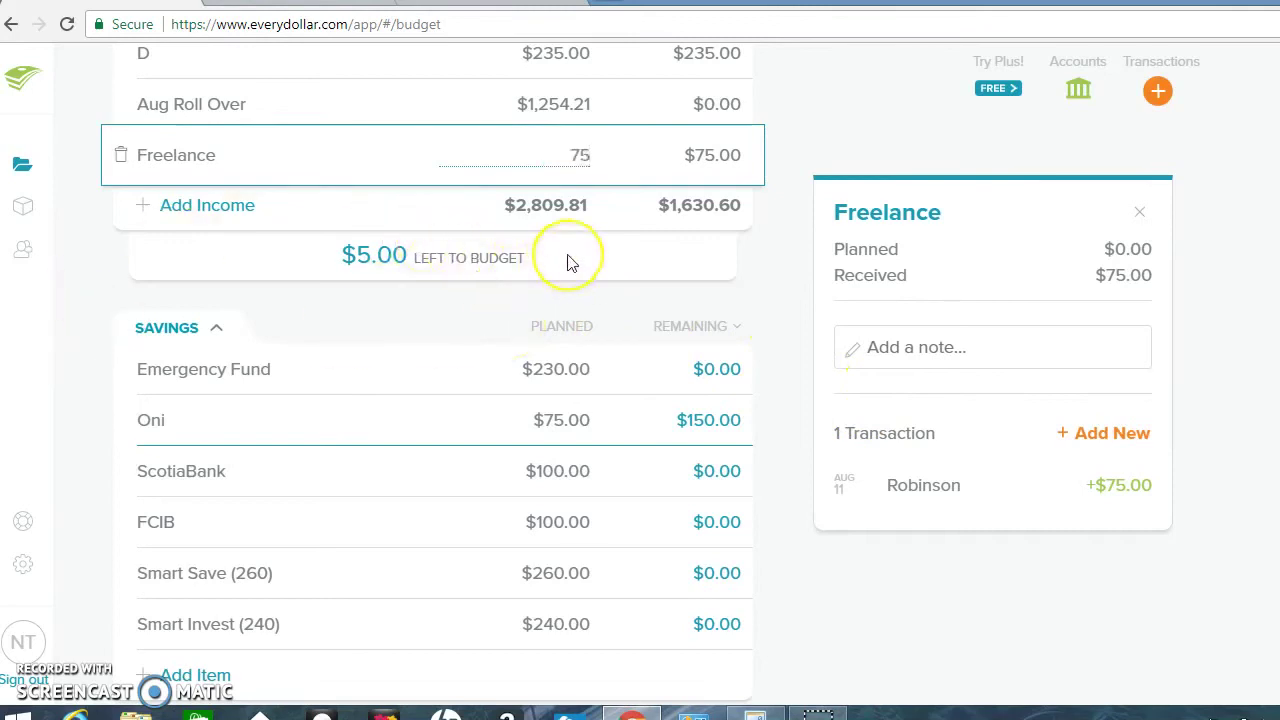
pyautogui.click(628, 278)
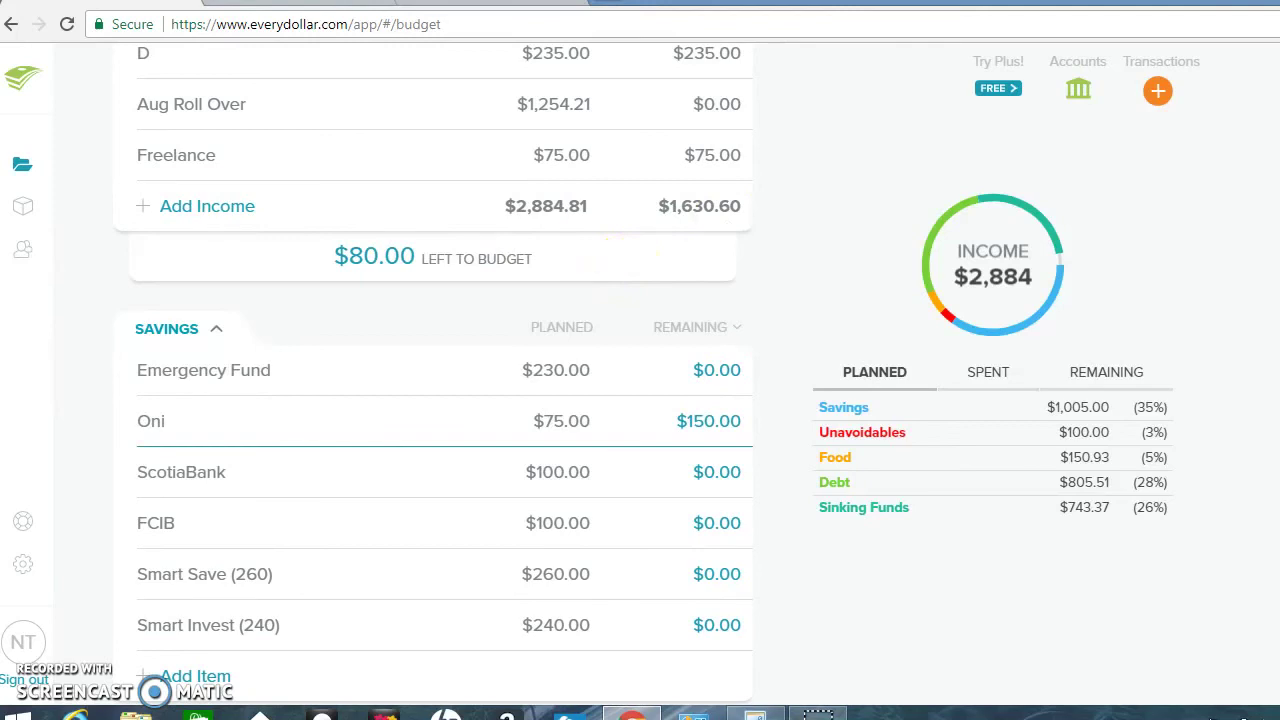
# Review the Aug Roll Over income details
pyautogui.scroll(-2, 433, 380)
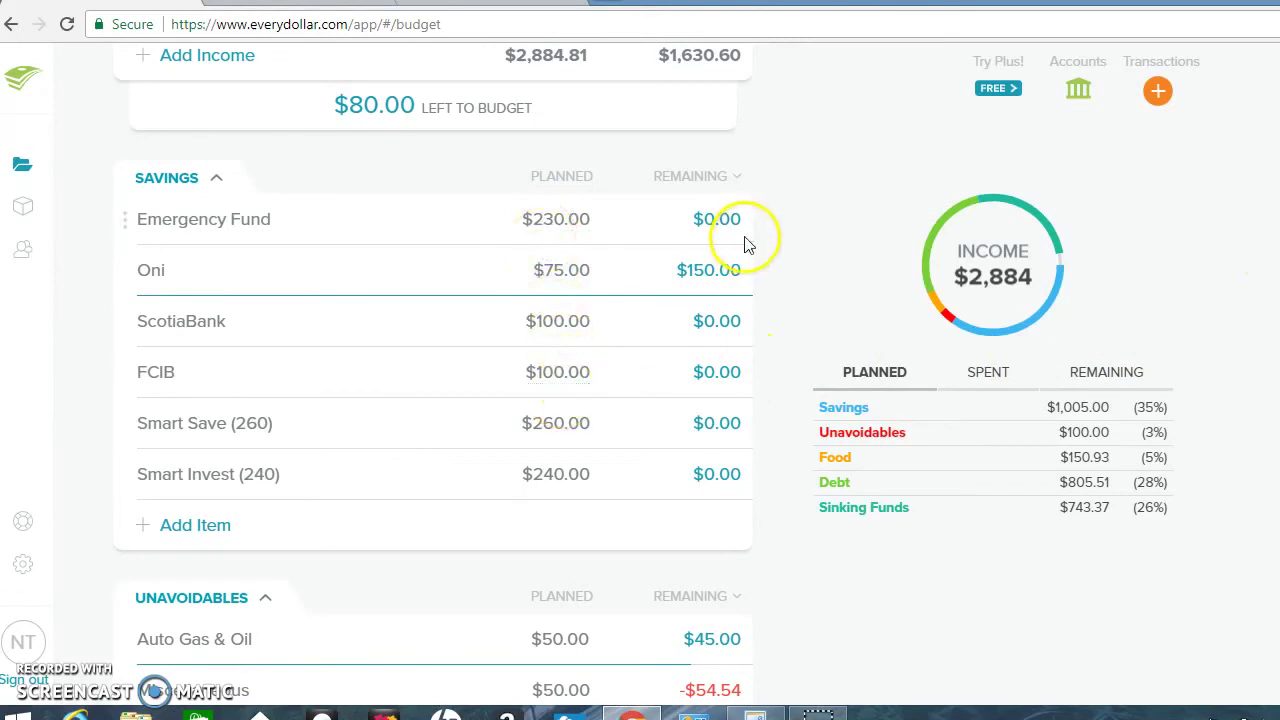
pyautogui.scroll(3, 433, 380)
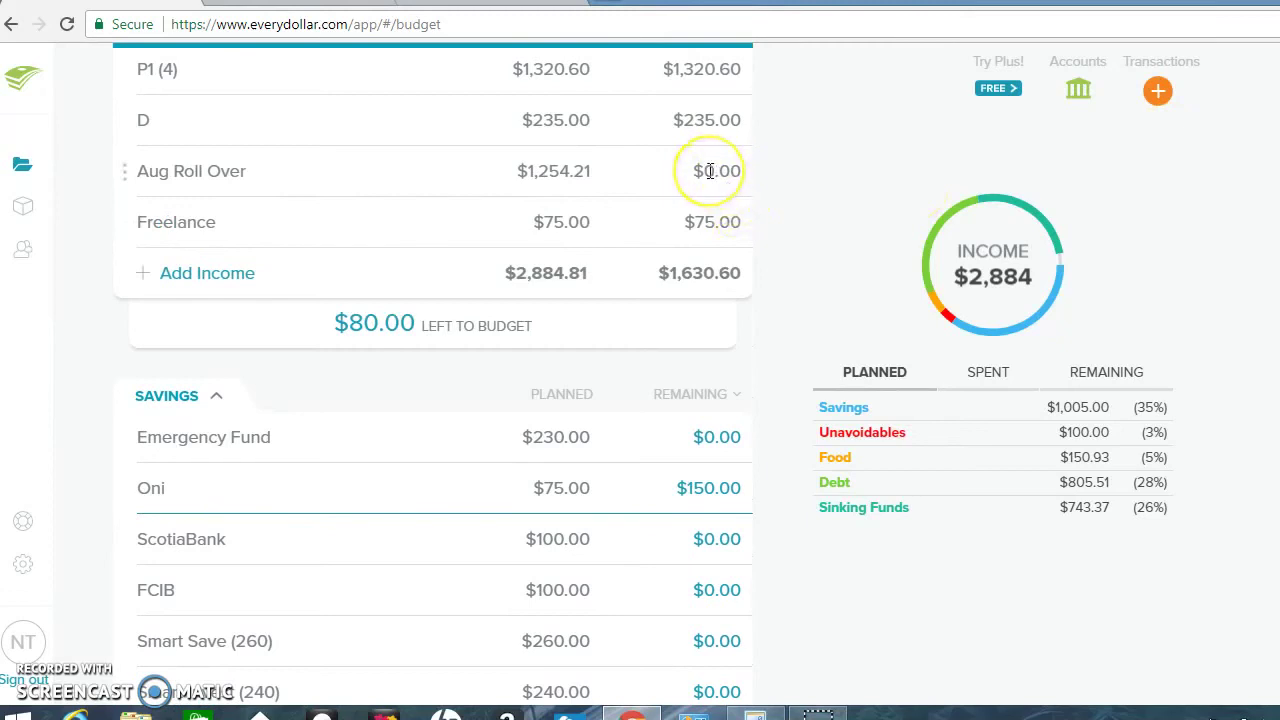
pyautogui.click(710, 171)
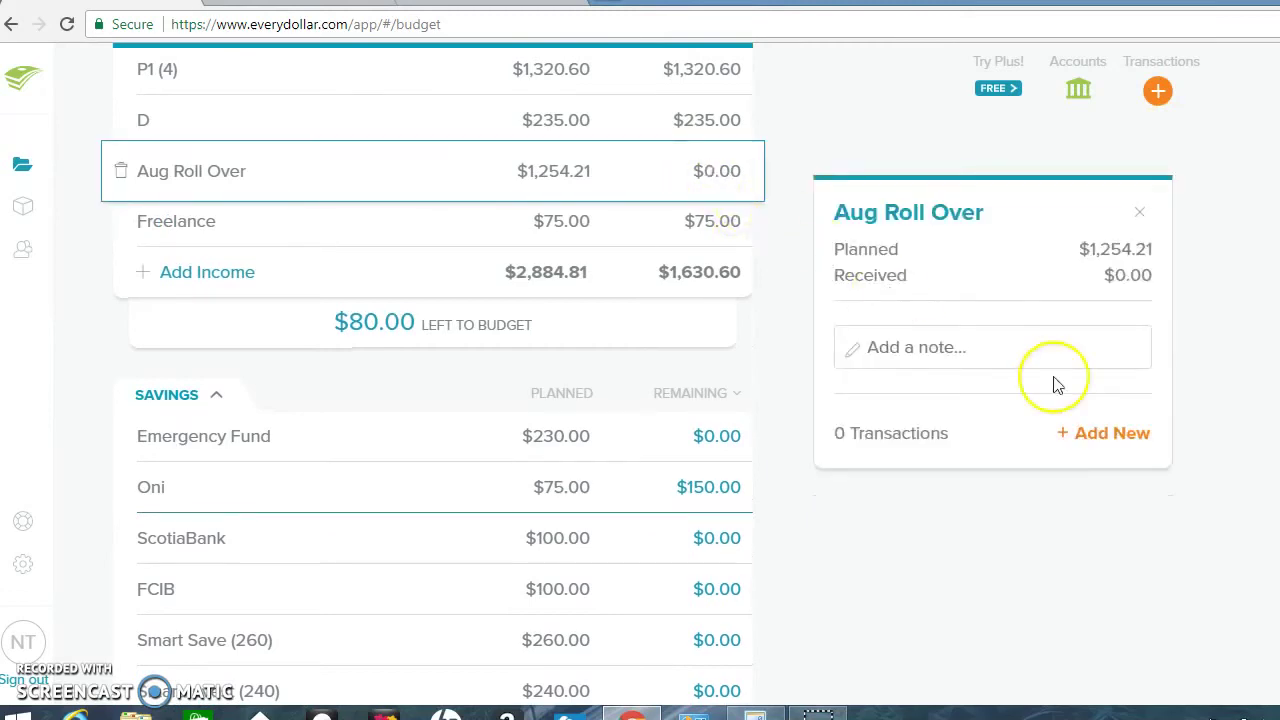
# Check Miscellaneous and Groceries spending, then return to Auto Gas & Oil's $5.00 Food charge
pyautogui.scroll(-5, 433, 380)
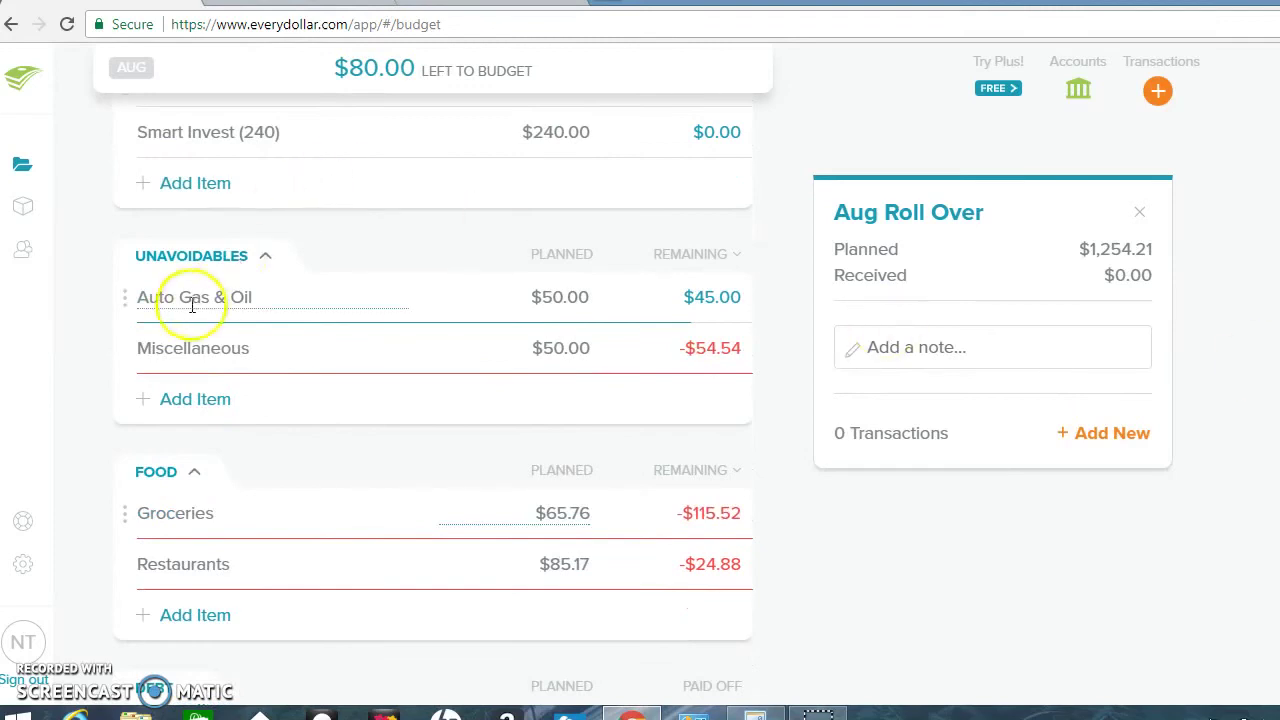
pyautogui.click(565, 300)
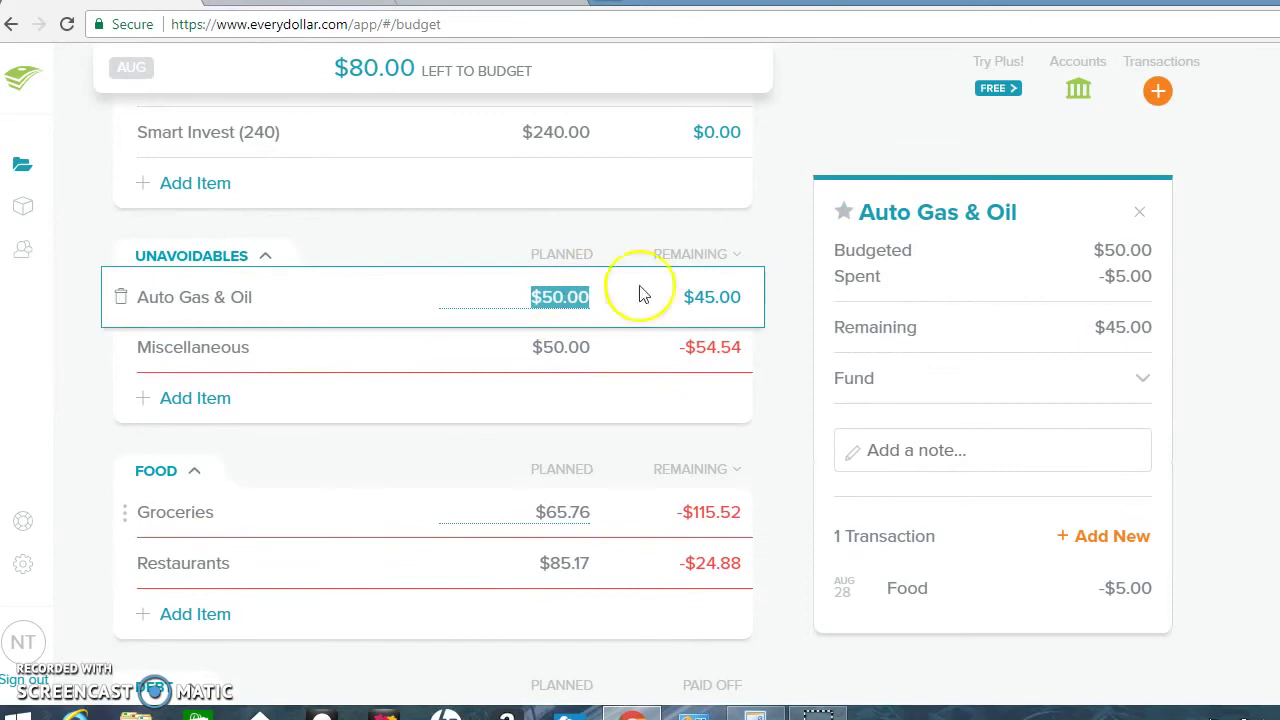
pyautogui.click(569, 345)
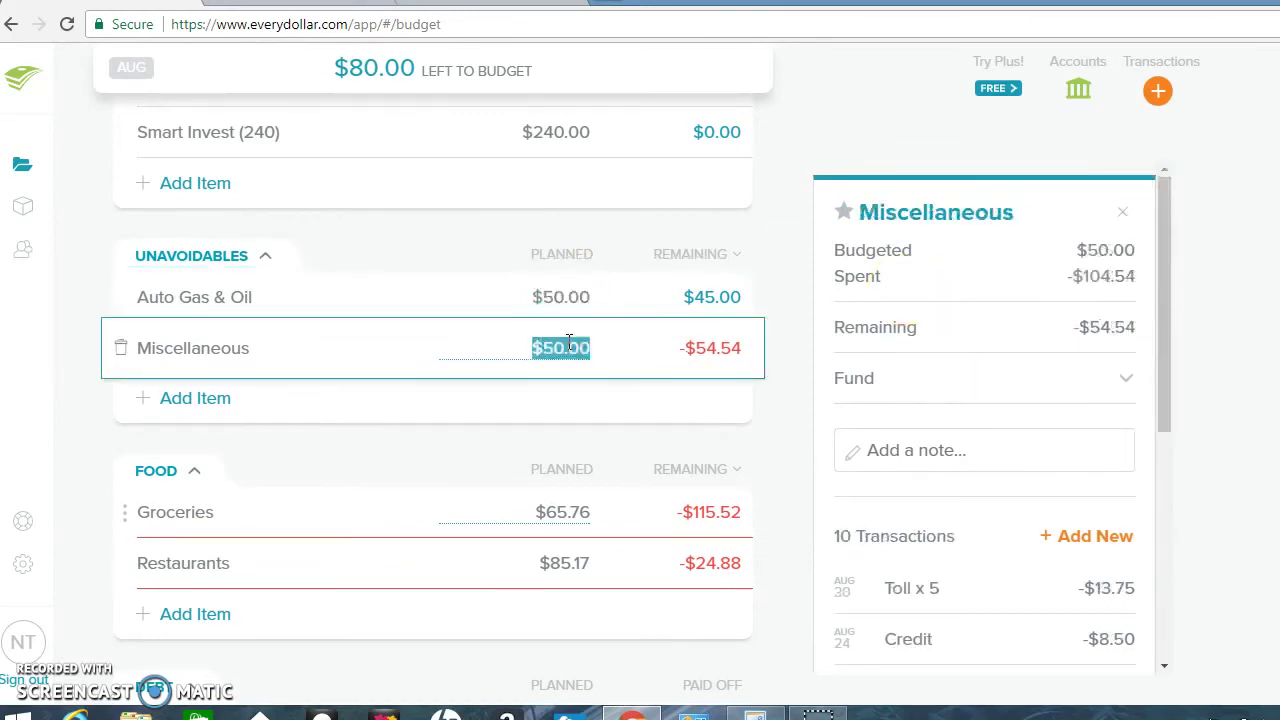
pyautogui.moveTo(1167, 337); pyautogui.dragTo(1168, 563)
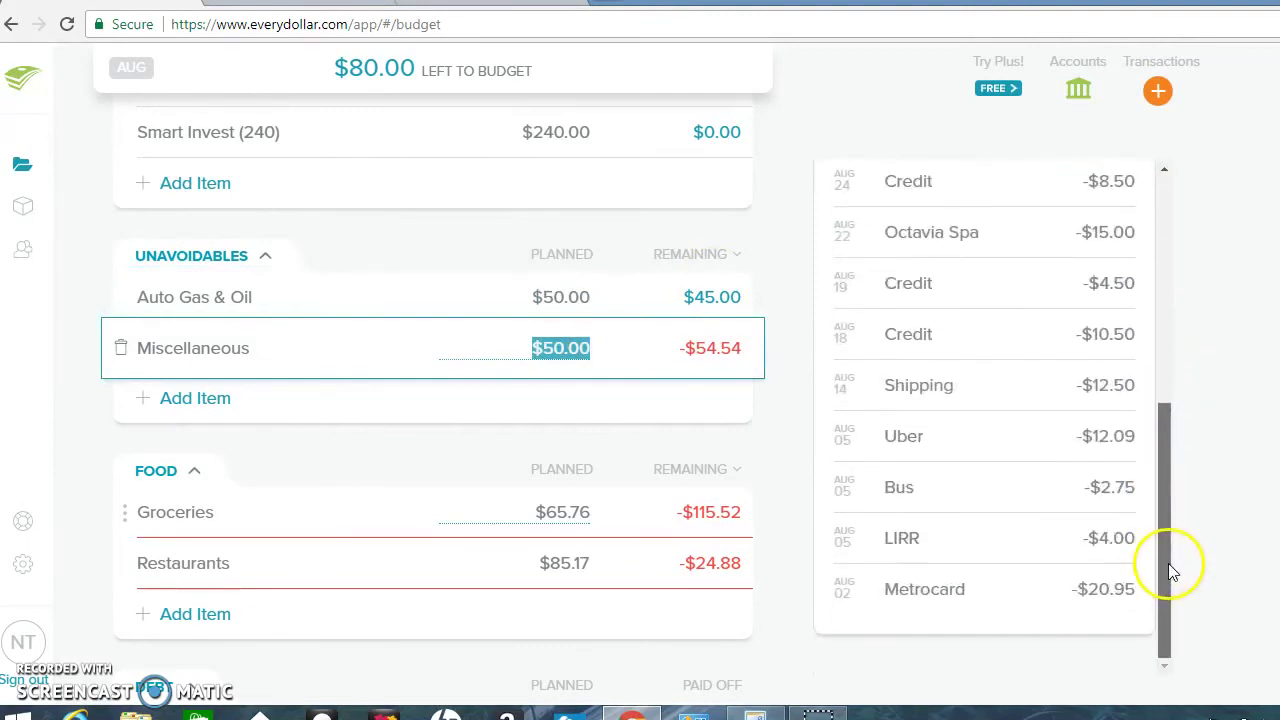
pyautogui.click(558, 522)
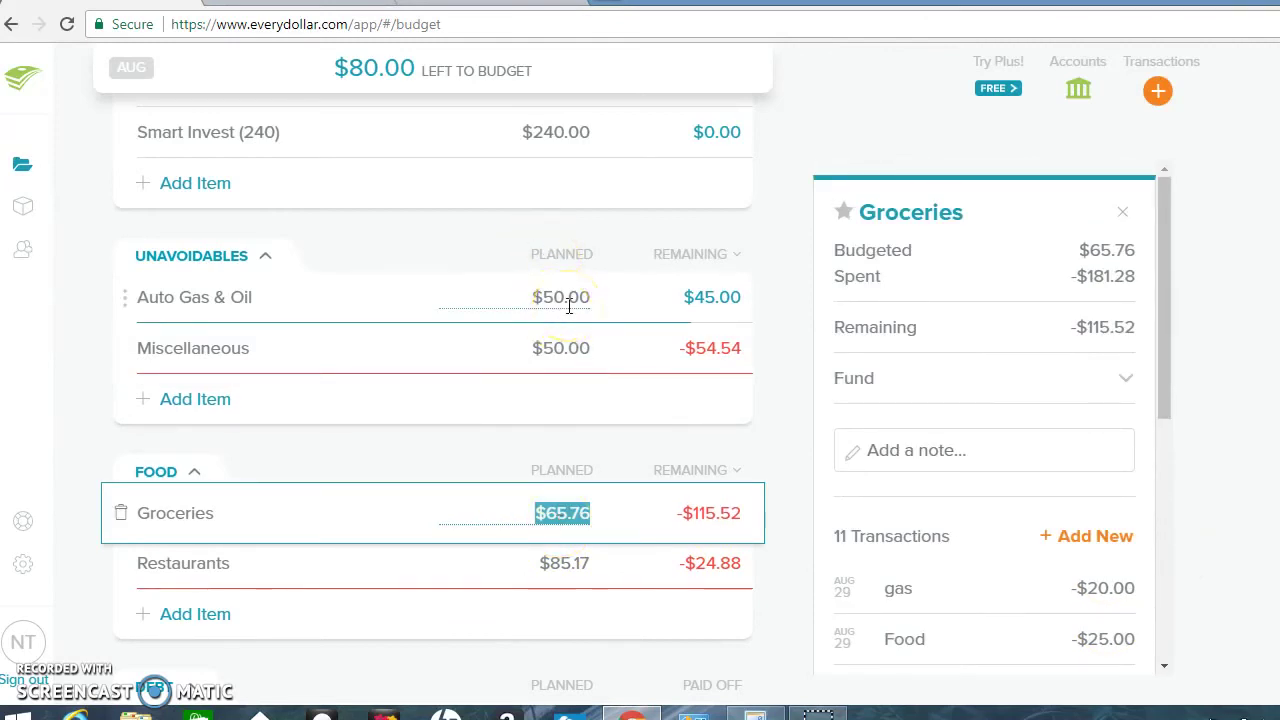
pyautogui.click(612, 312)
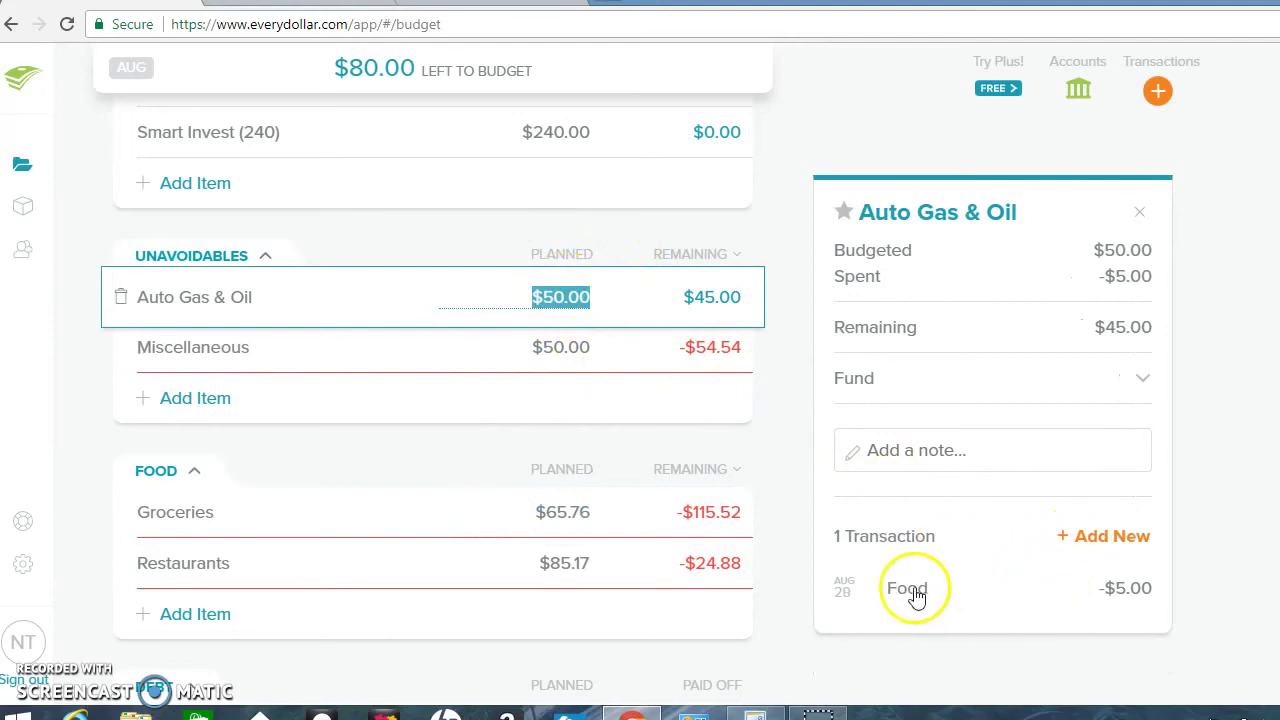
pyautogui.moveTo(900, 592); pyautogui.dragTo(727, 537)
pyautogui.click(1043, 591)
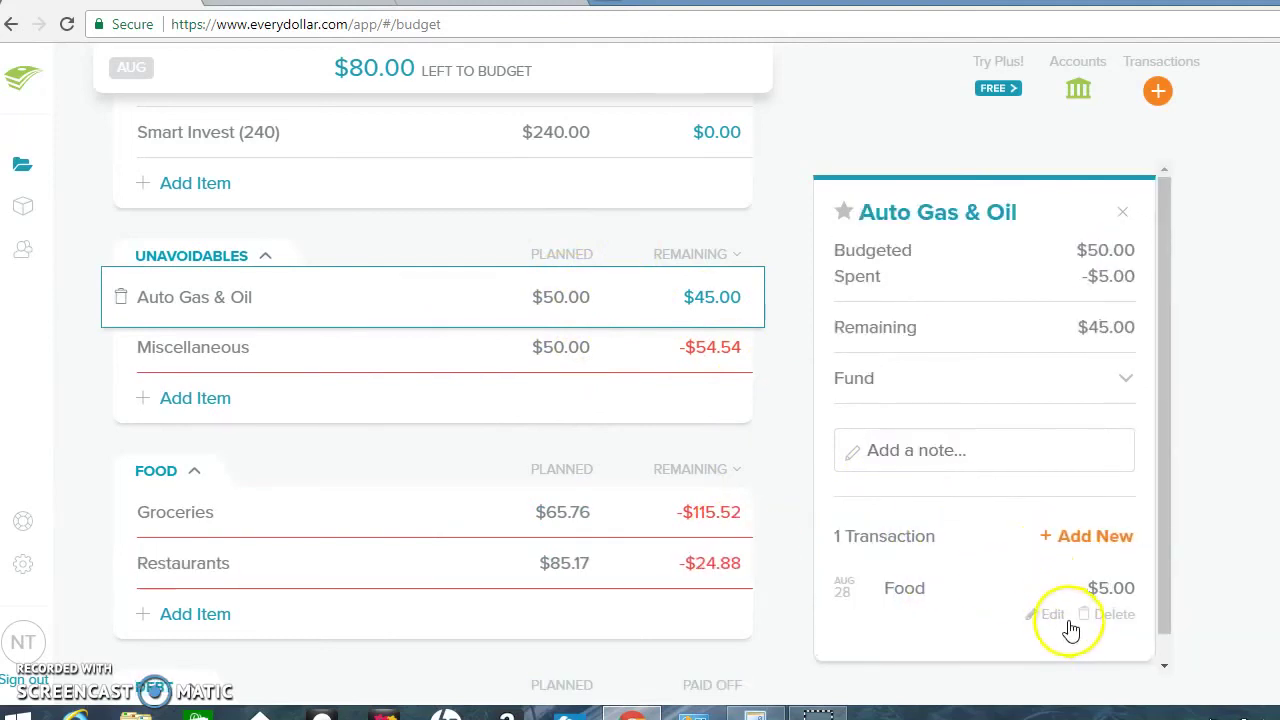
# Recategorize the $5.00 Food expense from Auto Gas & Oil to Groceries
pyautogui.click(855, 592)
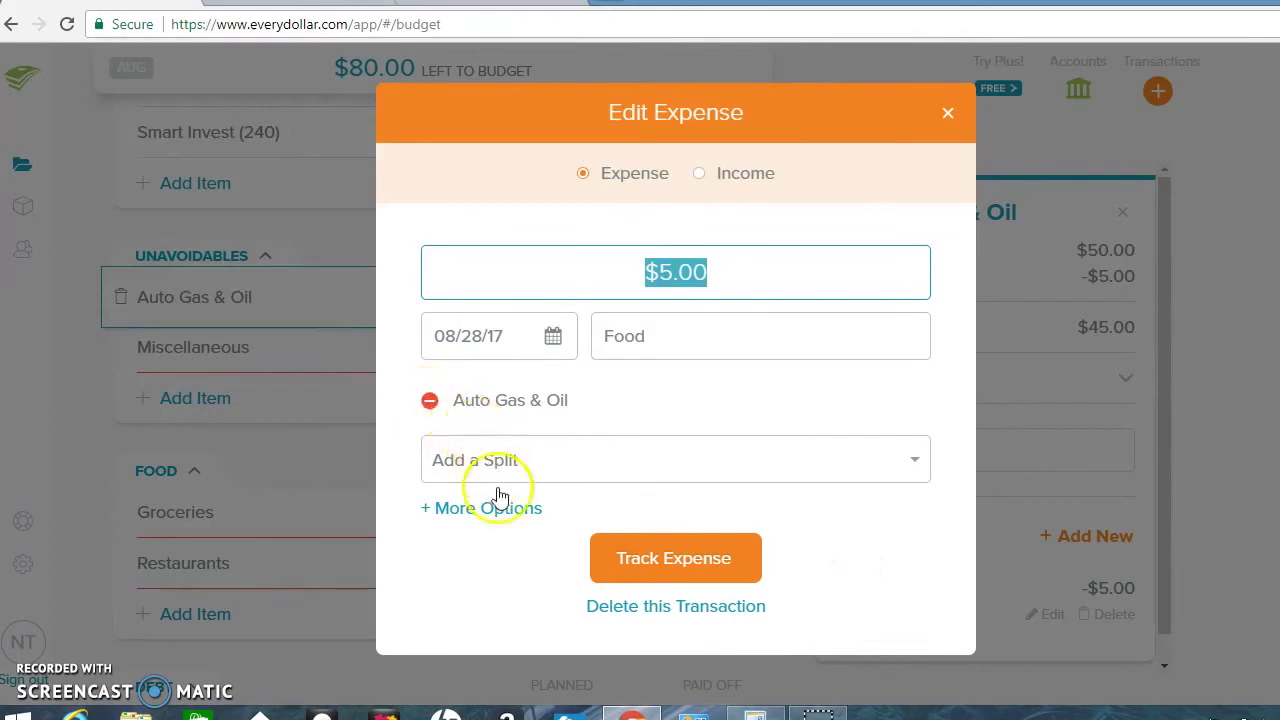
pyautogui.click(429, 403)
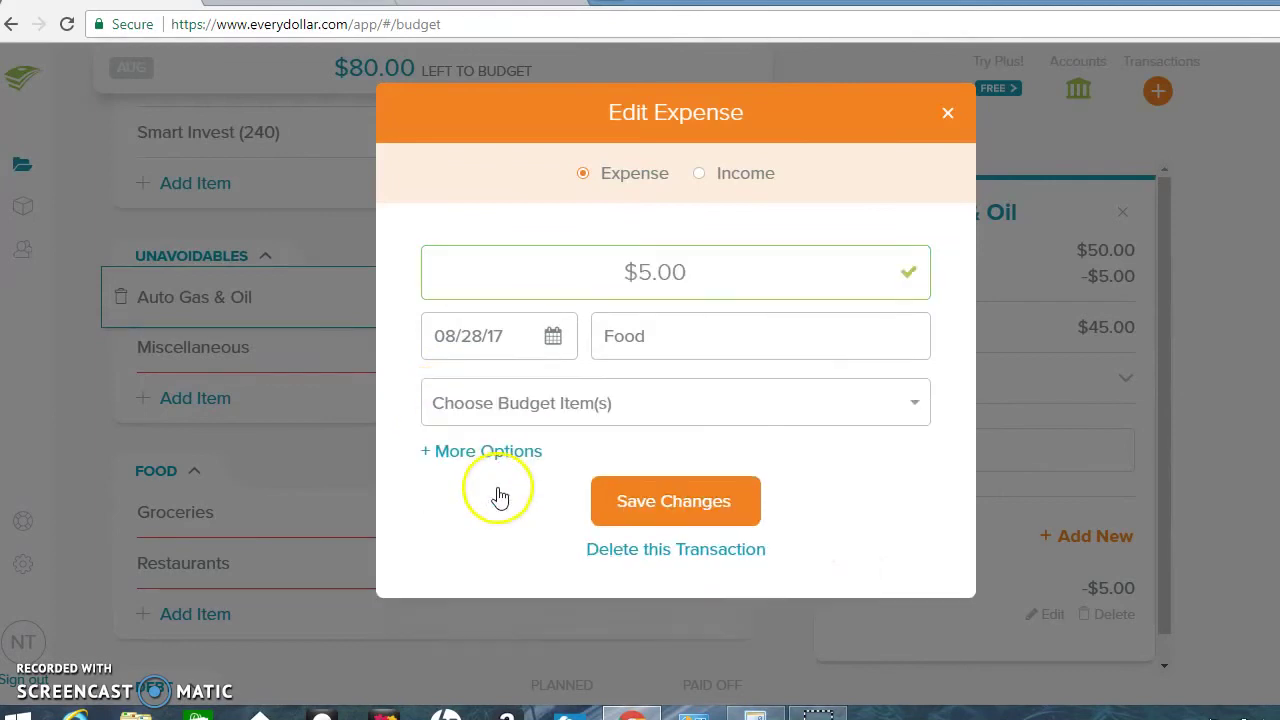
pyautogui.click(551, 412)
pyautogui.write('gro')
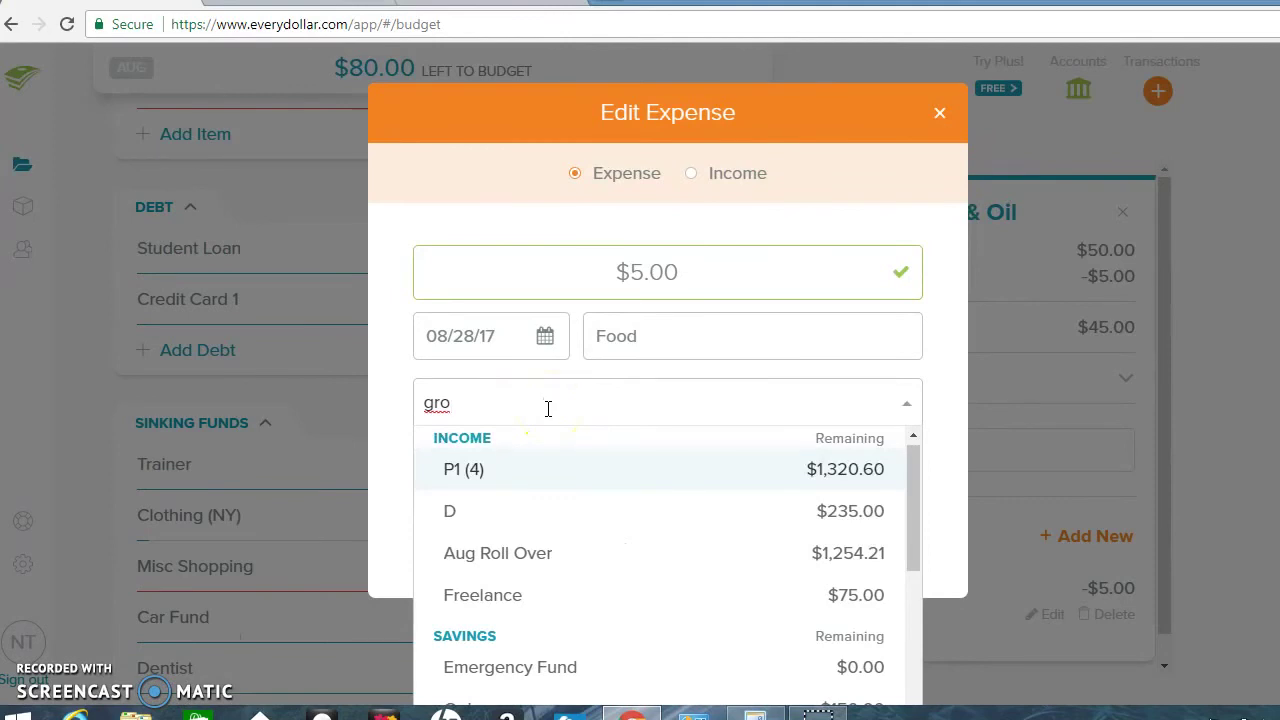
pyautogui.write('cer')
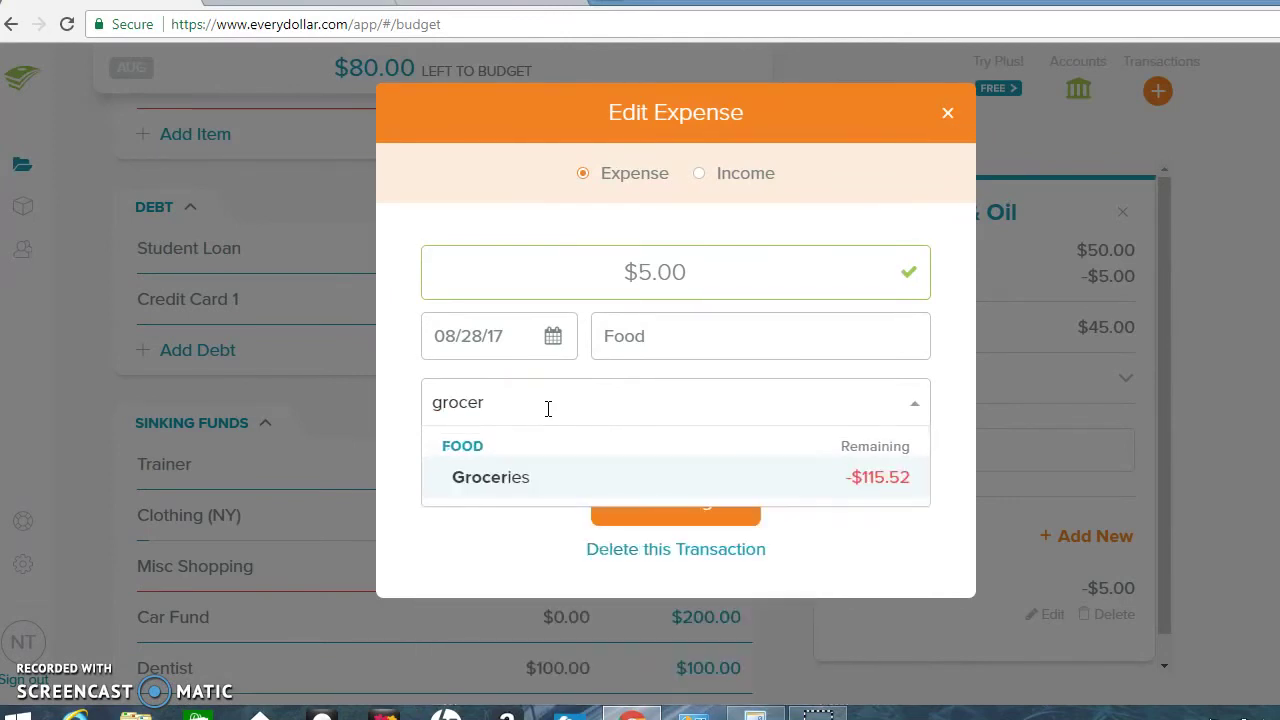
pyautogui.click(535, 481)
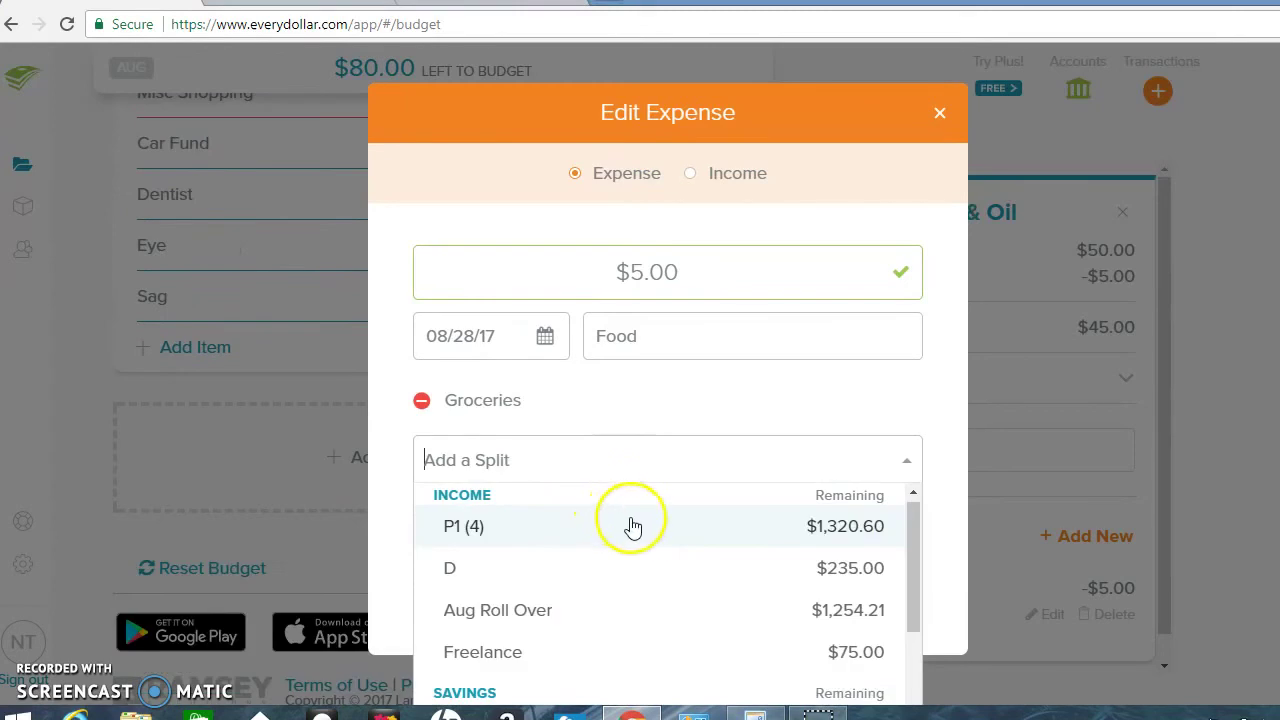
pyautogui.click(812, 413)
pyautogui.click(650, 578)
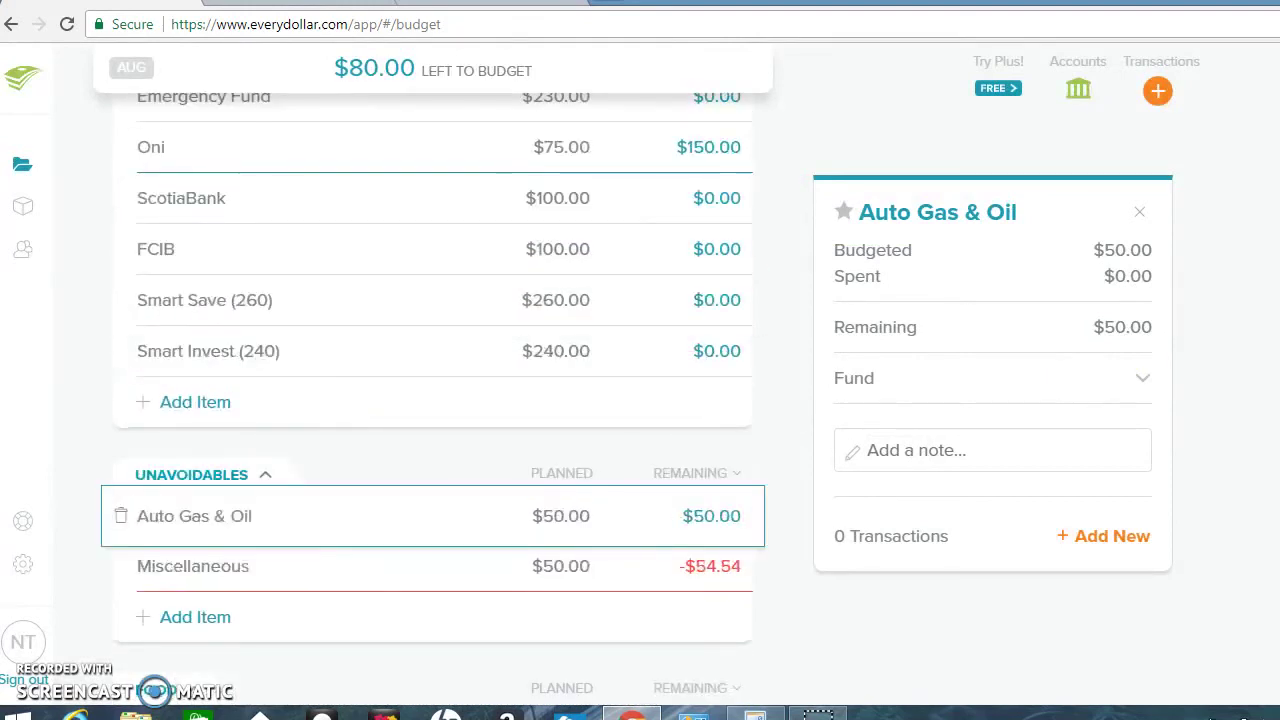
# Open a $20.00 Gas expense in Groceries to reassign it to Auto Gas & Oil
pyautogui.scroll(-1, 1257, 380)
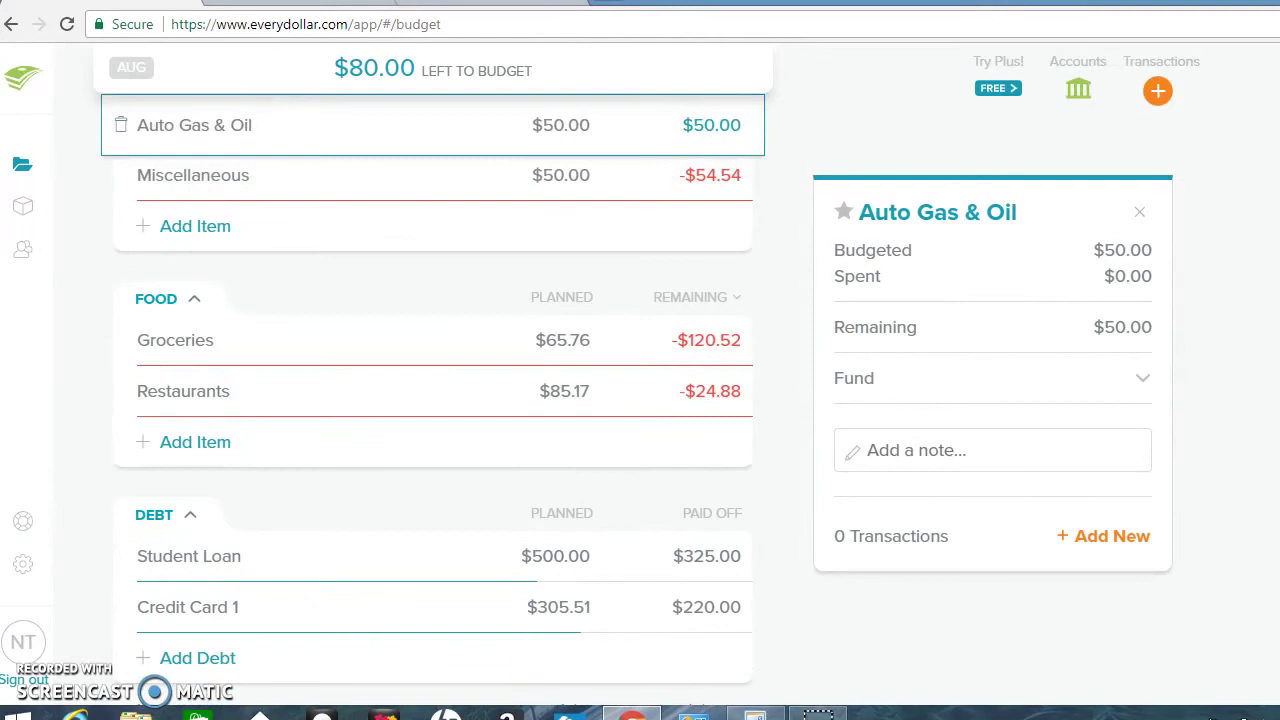
pyautogui.click(551, 341)
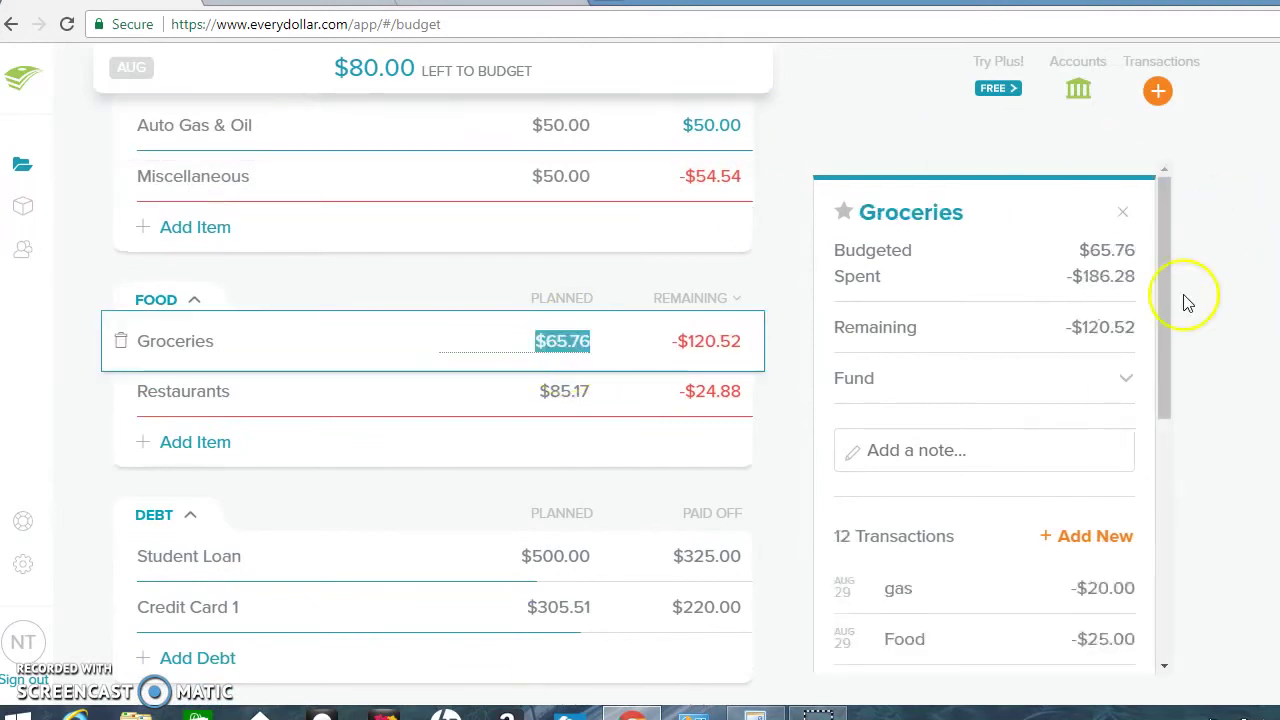
pyautogui.moveTo(1164, 354); pyautogui.dragTo(1174, 640)
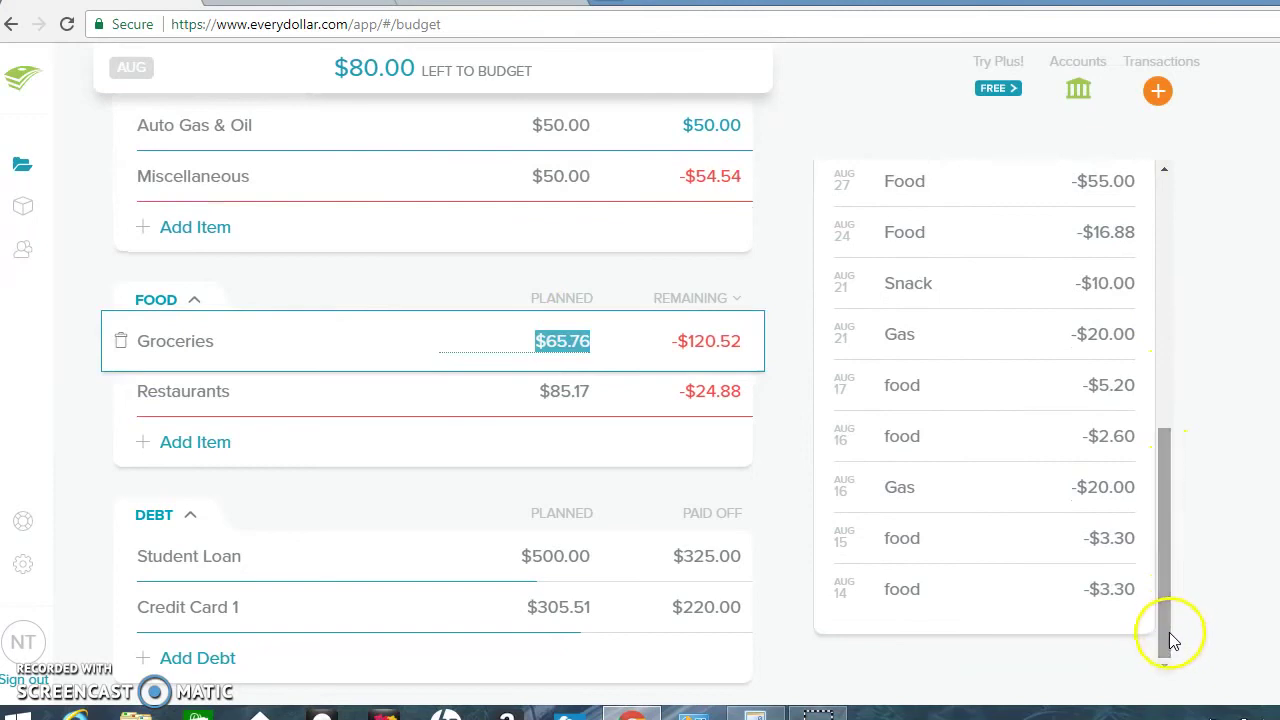
pyautogui.click(1101, 491)
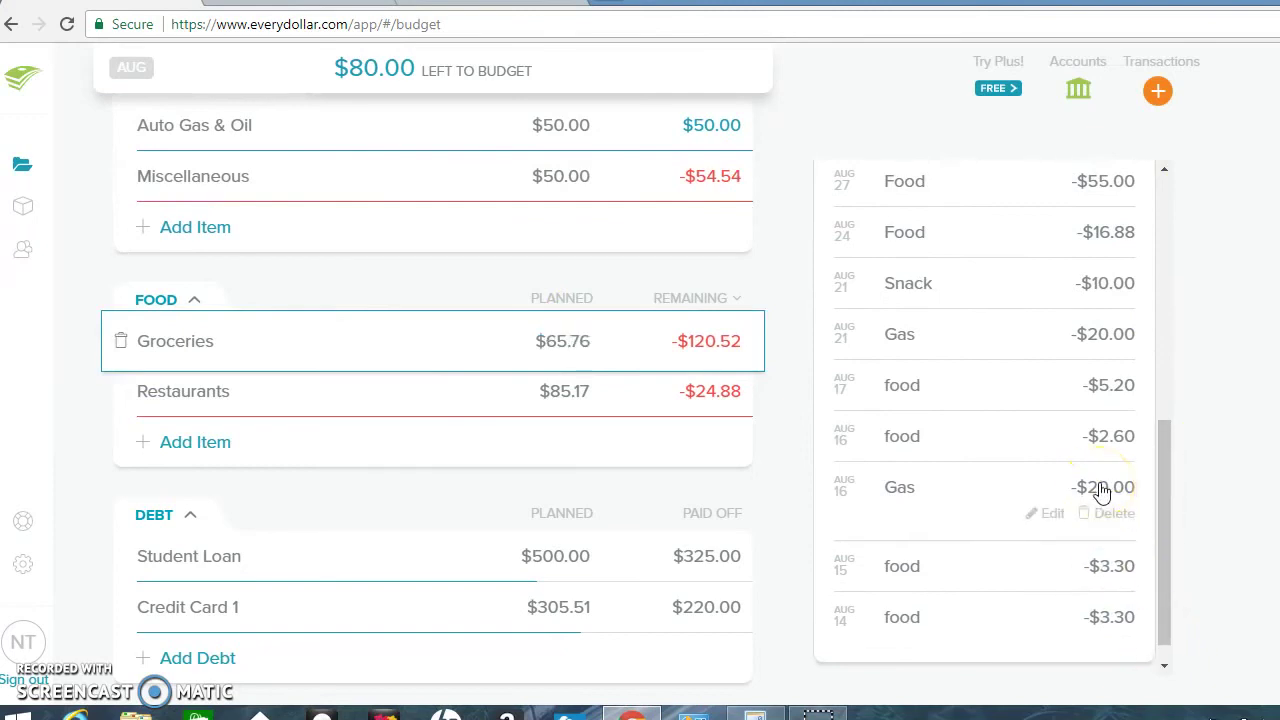
pyautogui.click(1052, 514)
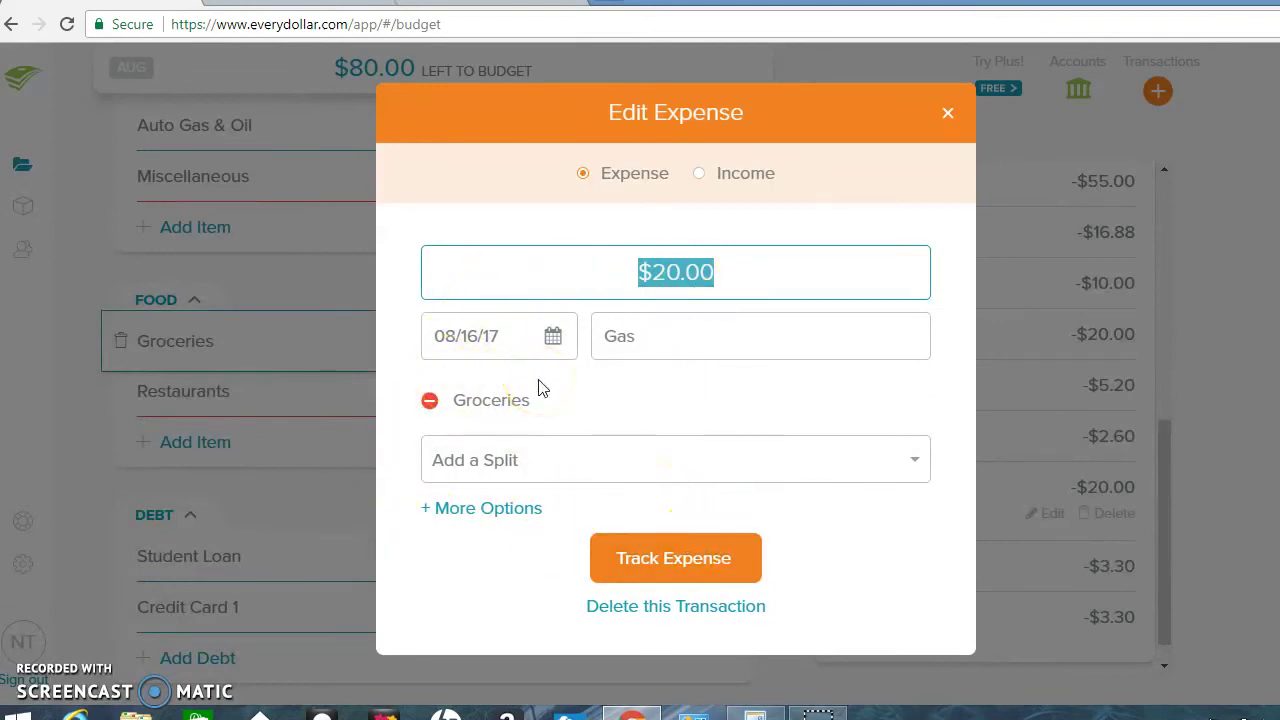
pyautogui.click(307, 458)
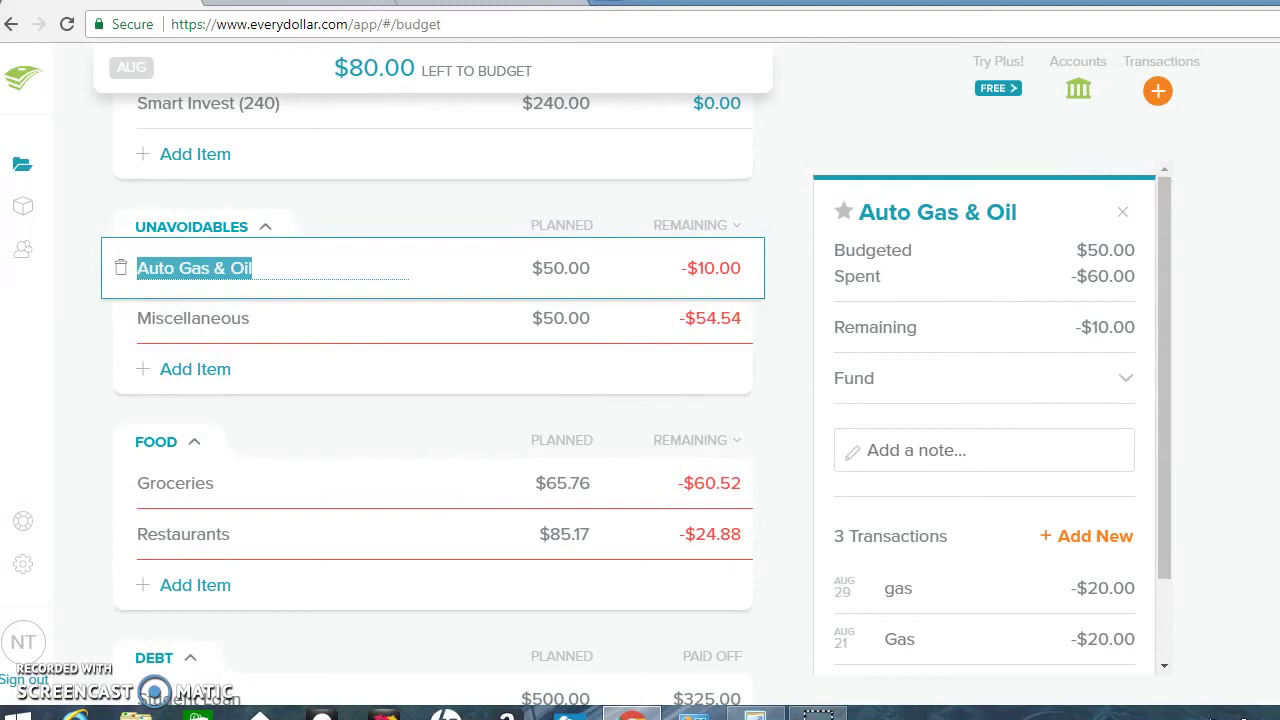
pyautogui.click(1165, 343)
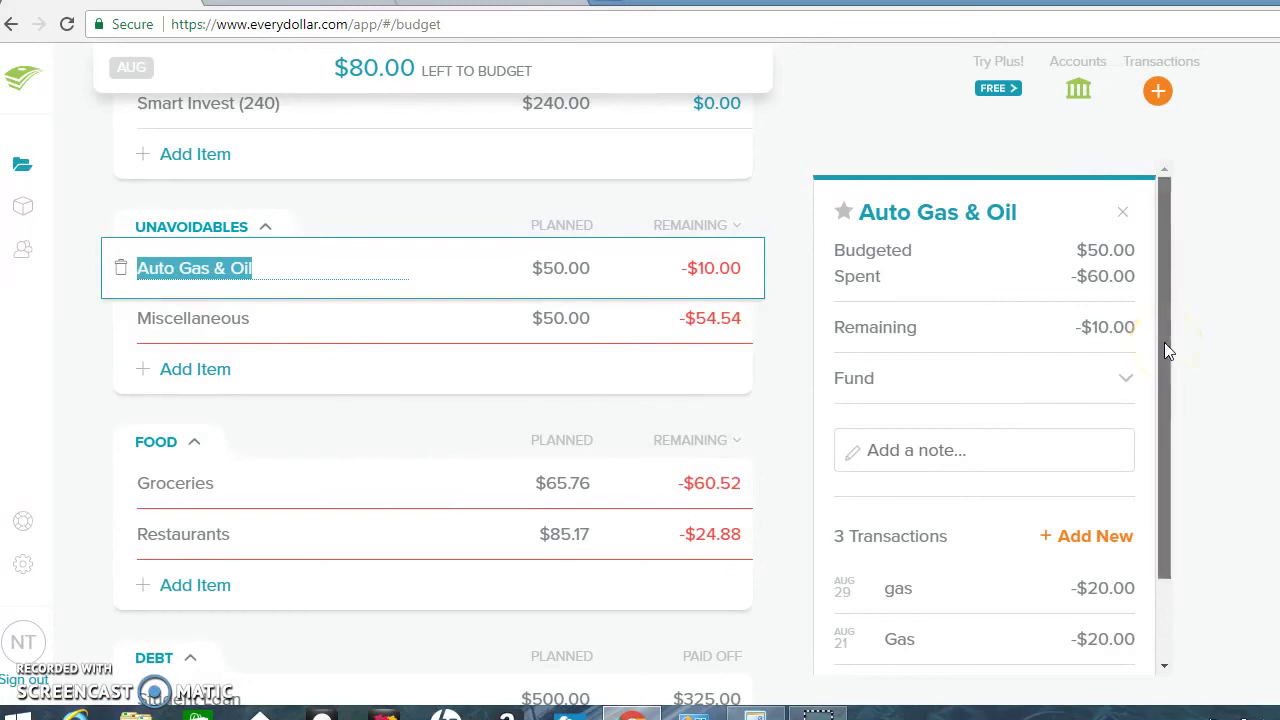
pyautogui.moveTo(1164, 342); pyautogui.dragTo(1167, 394)
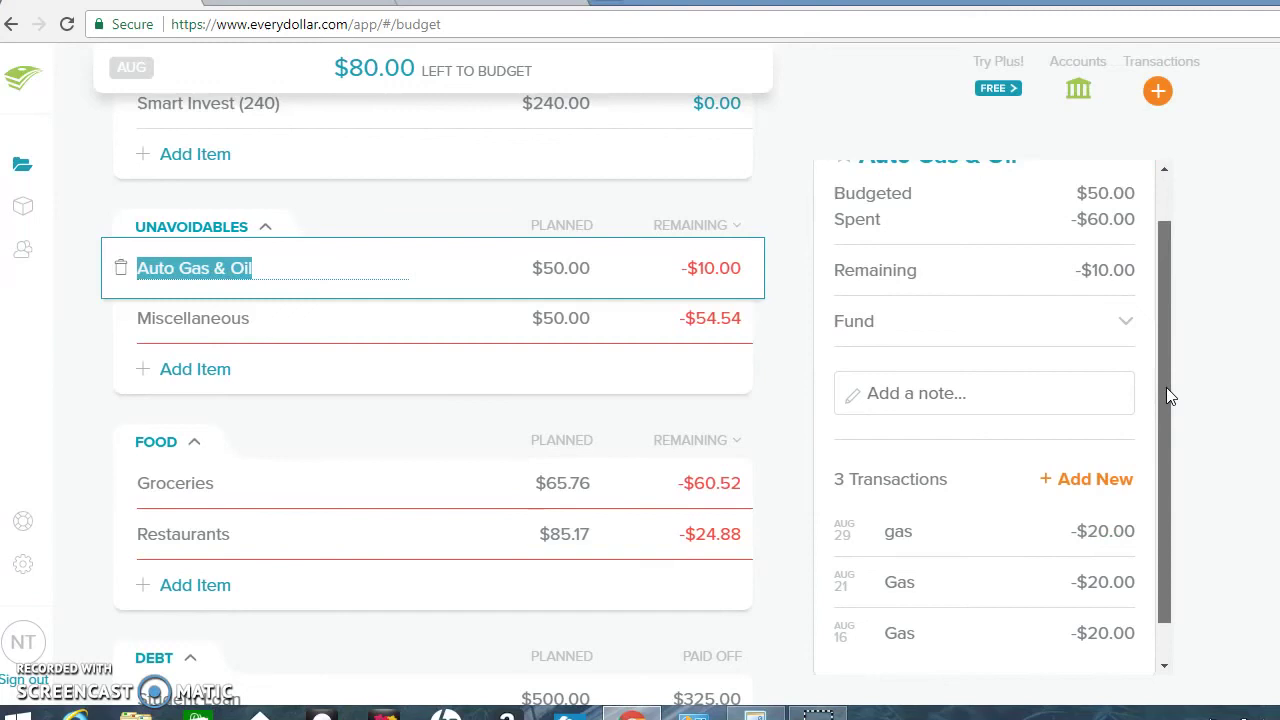
pyautogui.moveTo(1166, 387); pyautogui.dragTo(1162, 421)
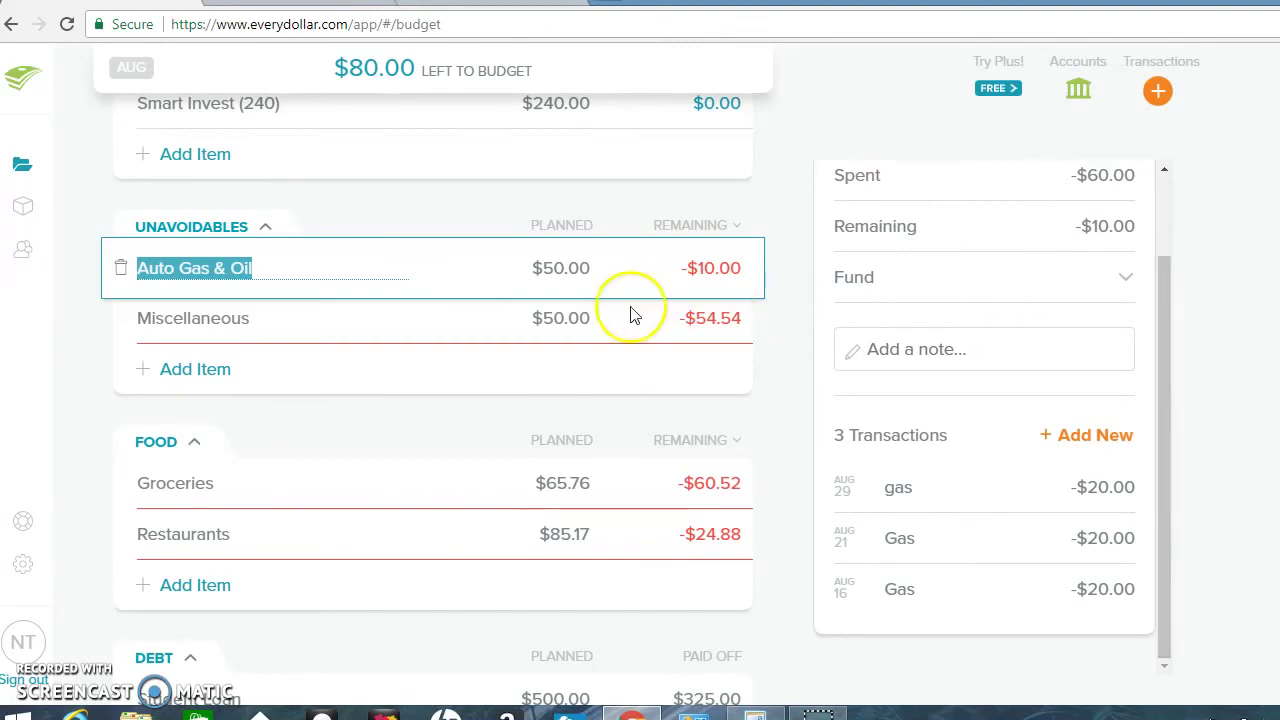
pyautogui.click(570, 275)
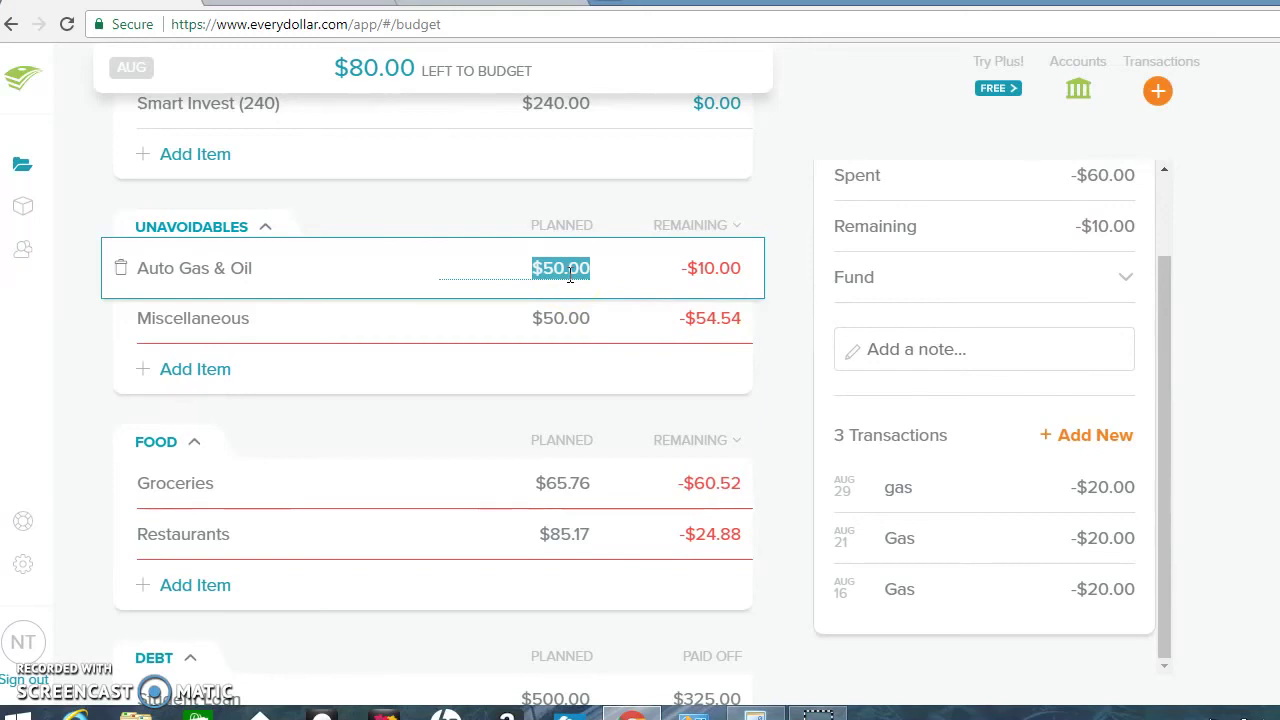
# Plan $60.00 for Auto Gas & Oil and $54.54 for Miscellaneous
pyautogui.write('6')
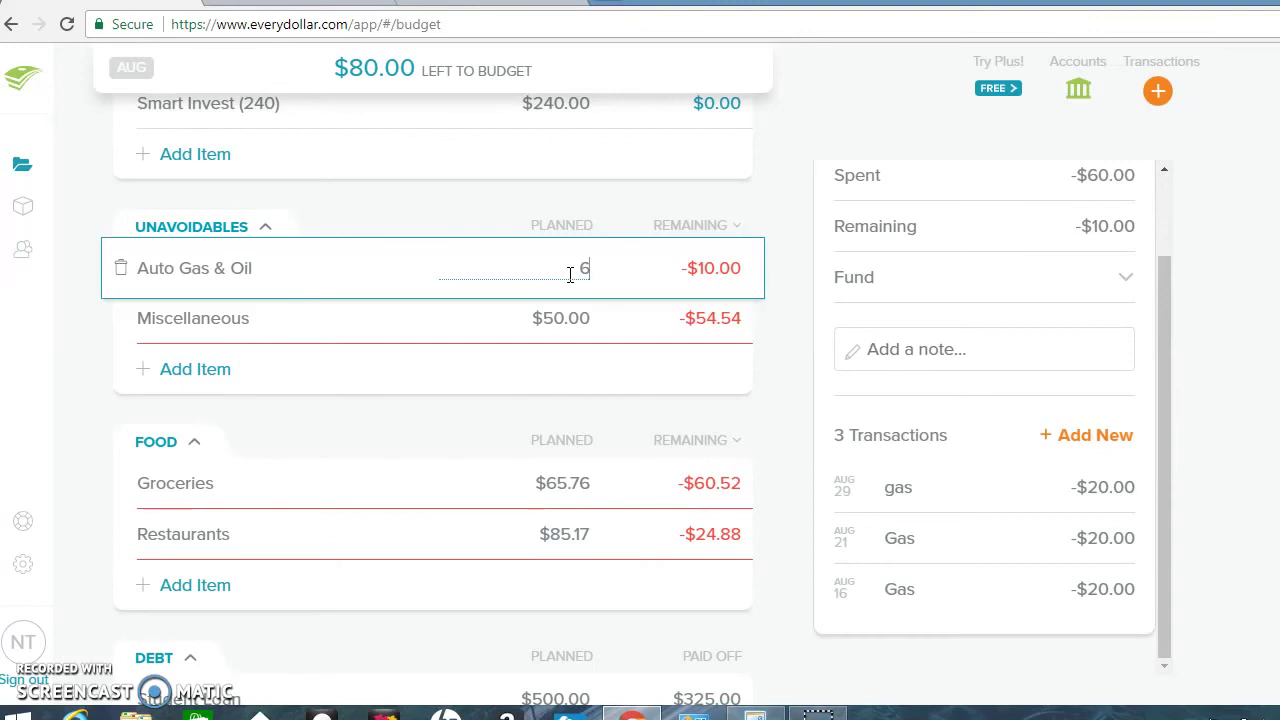
pyautogui.write('0')
pyautogui.click(560, 318)
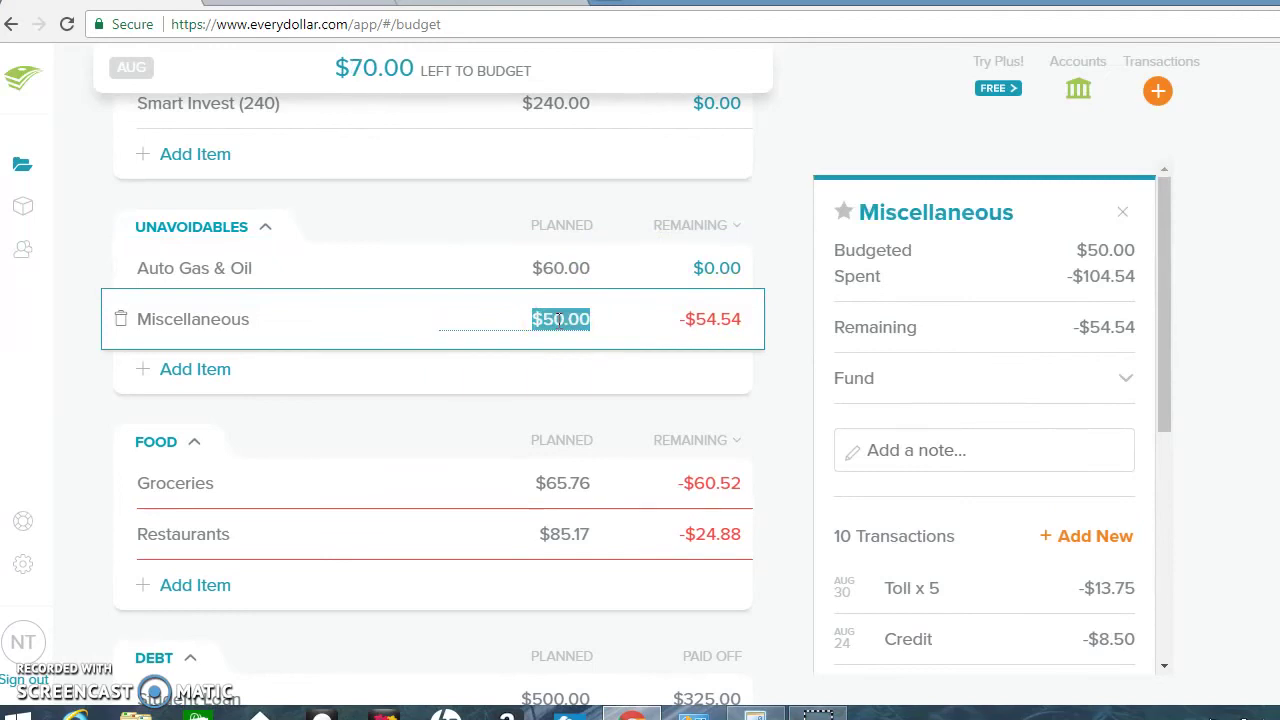
pyautogui.write('54.54')
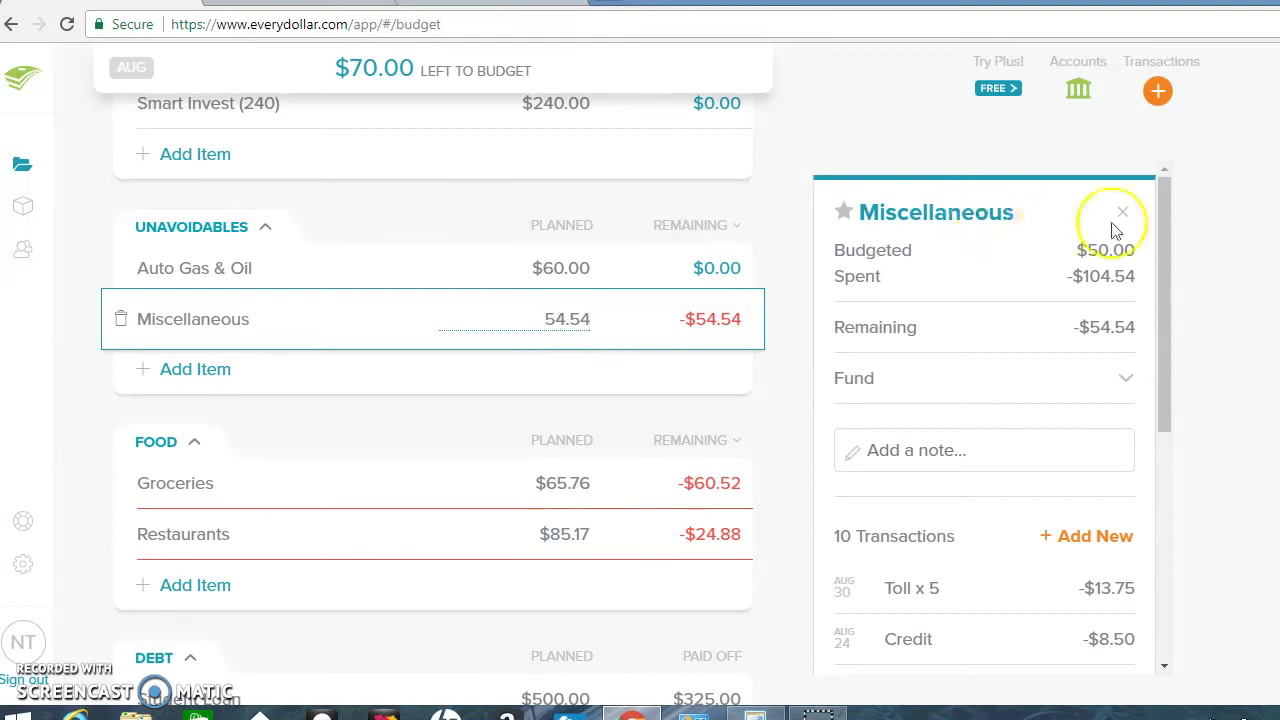
pyautogui.scroll(-2, 1166, 302)
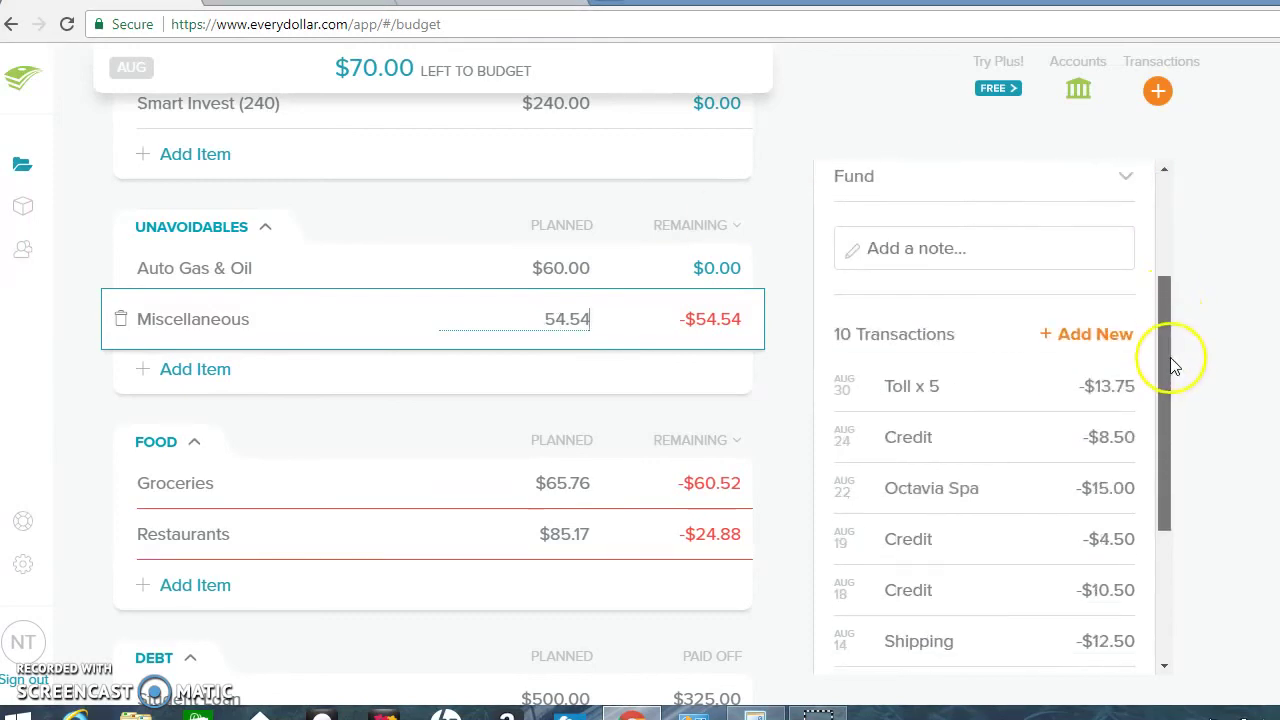
pyautogui.scroll(-1, 1157, 419)
pyautogui.scroll(-3, 1157, 425)
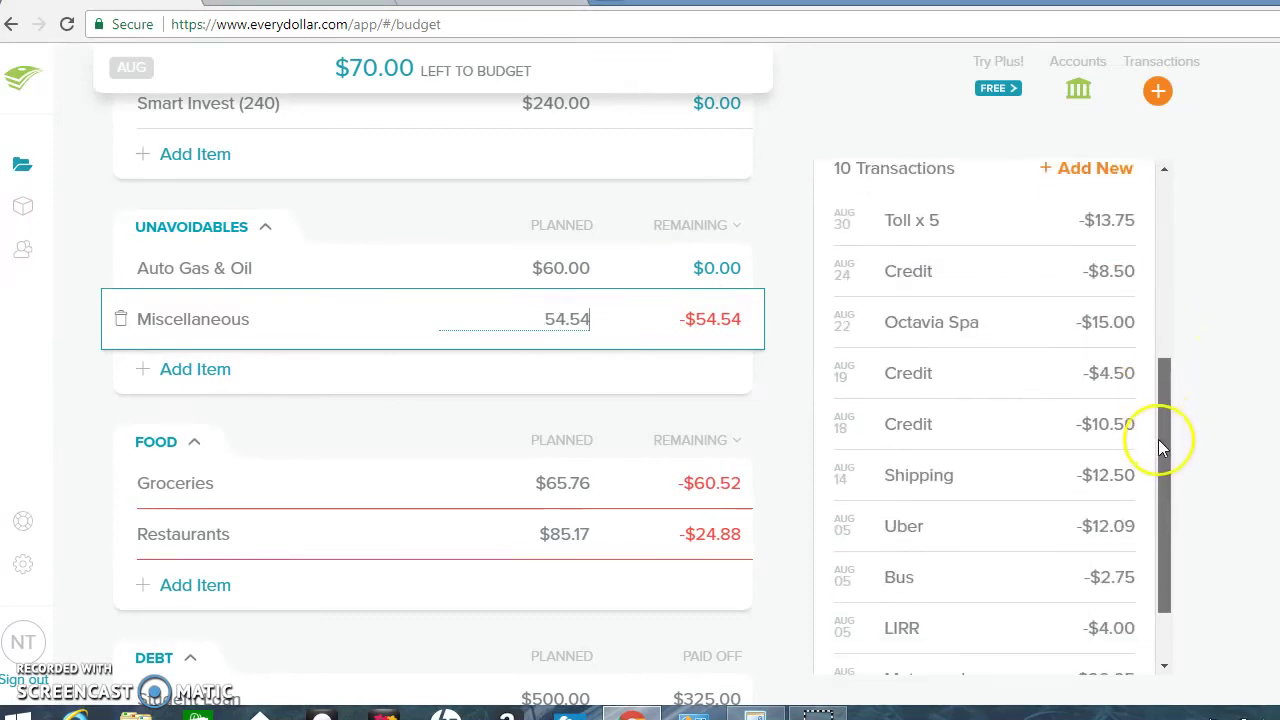
pyautogui.scroll(-1, 1158, 445)
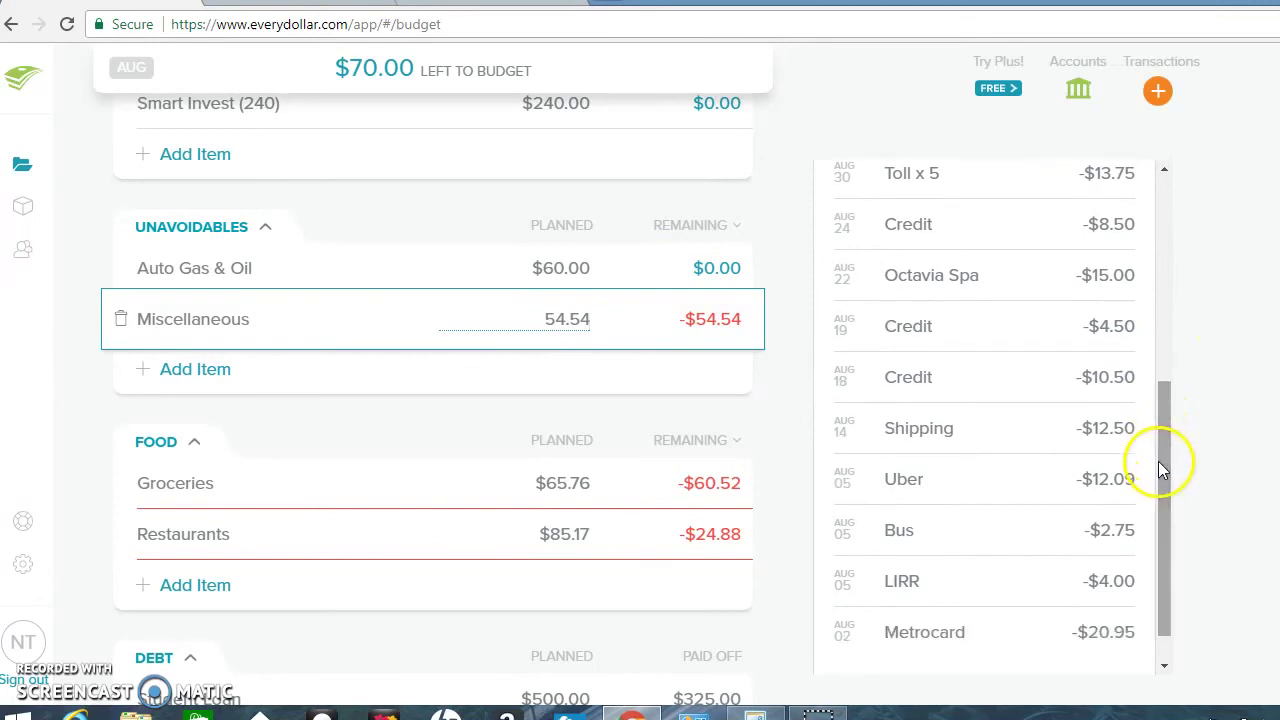
pyautogui.click(520, 446)
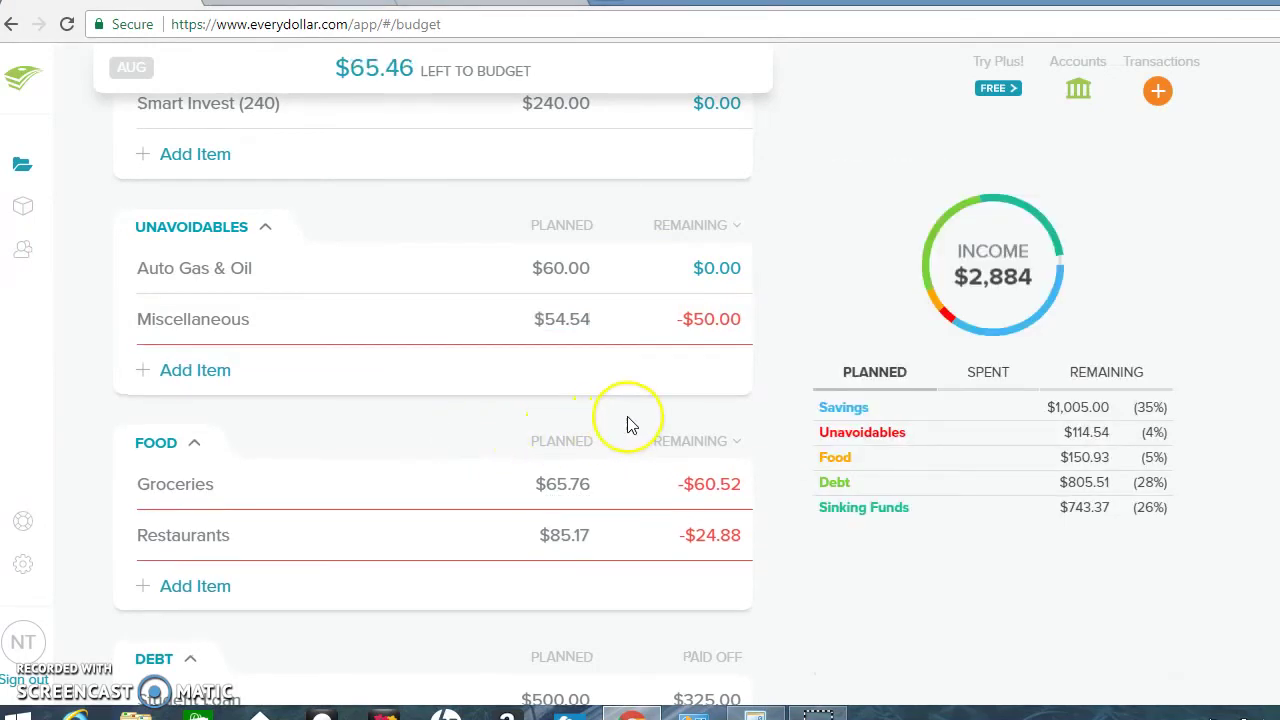
# Correct the Miscellaneous planned amount to $104.54
pyautogui.click(560, 319)
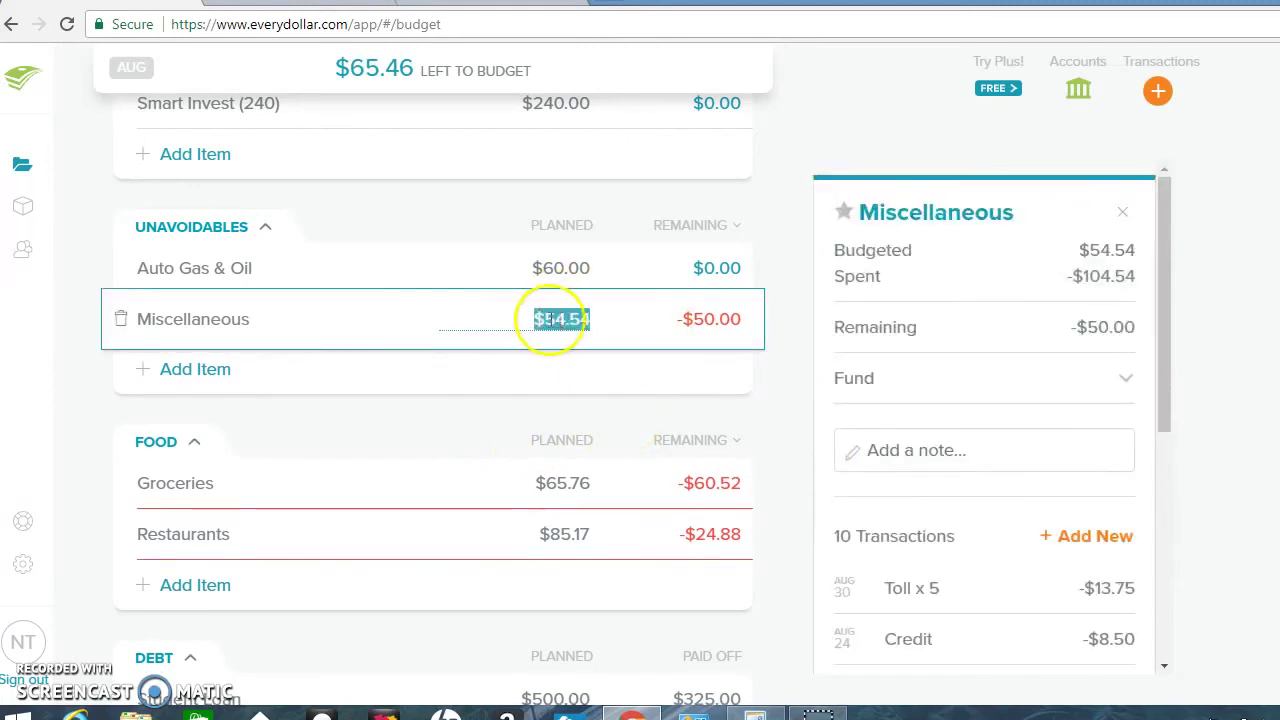
pyautogui.click(548, 319)
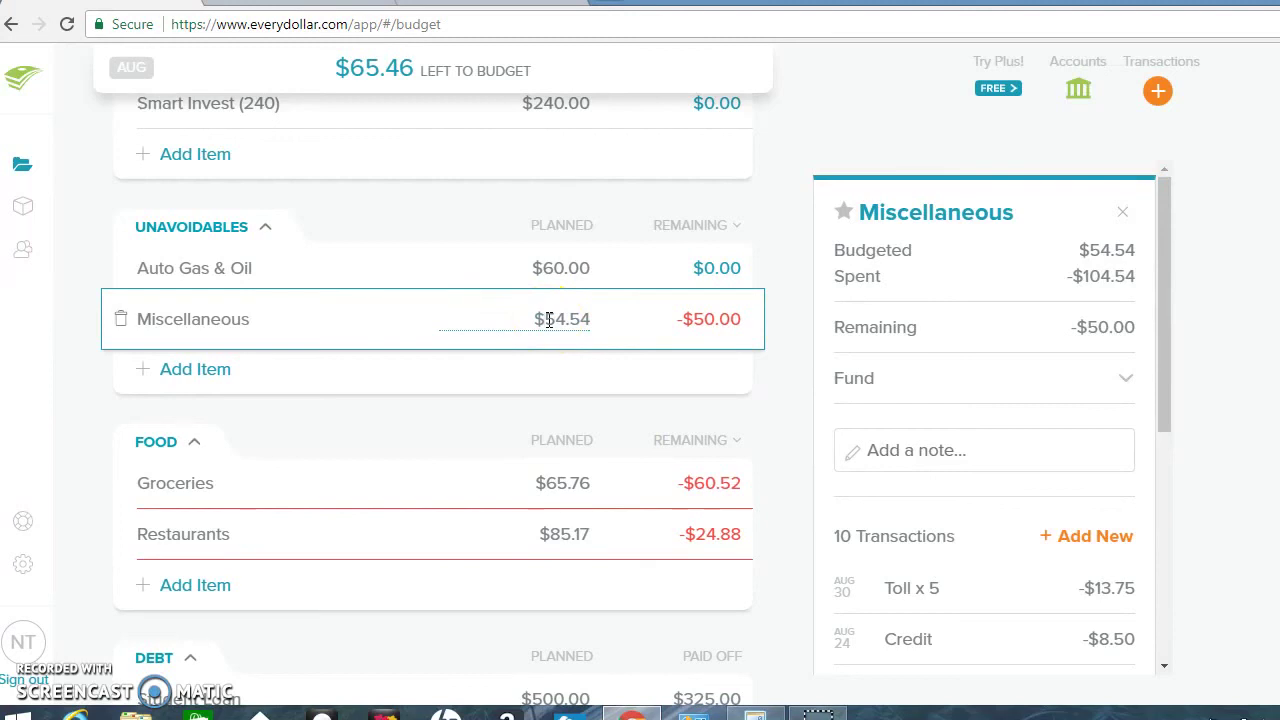
pyautogui.press('BackSpace')
pyautogui.write('10')
pyautogui.click(529, 437)
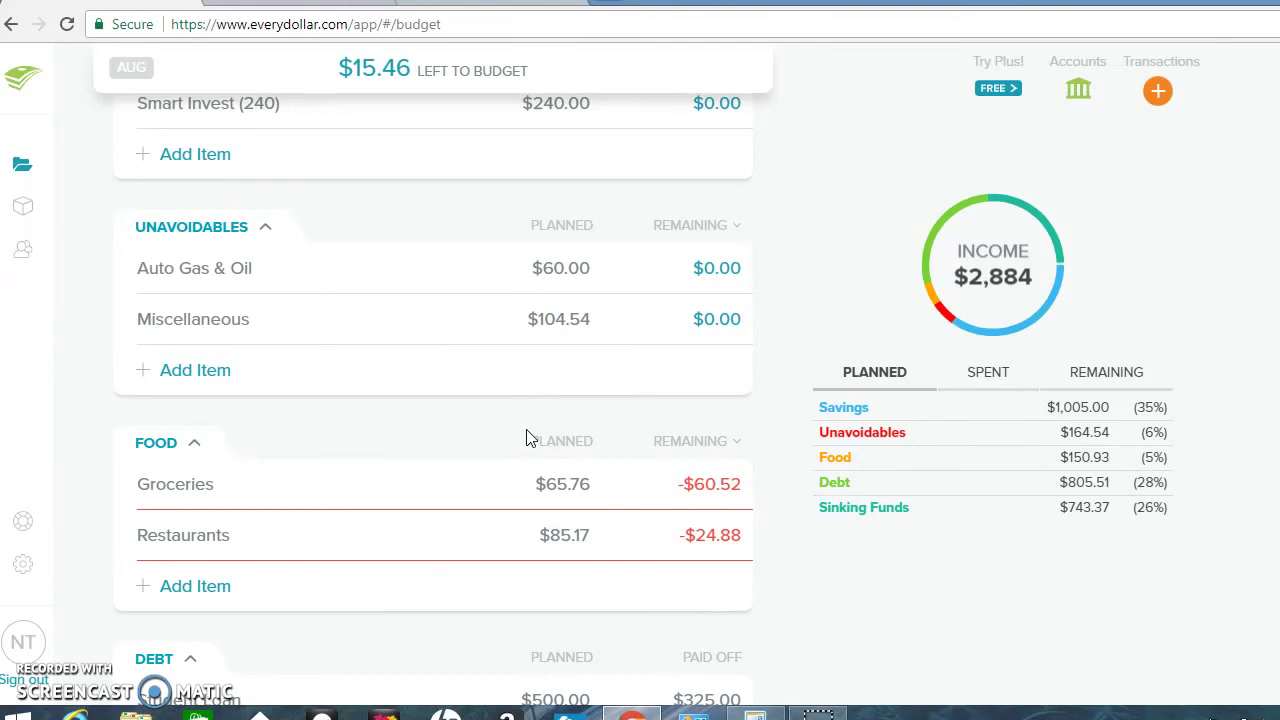
pyautogui.click(562, 484)
pyautogui.click(568, 486)
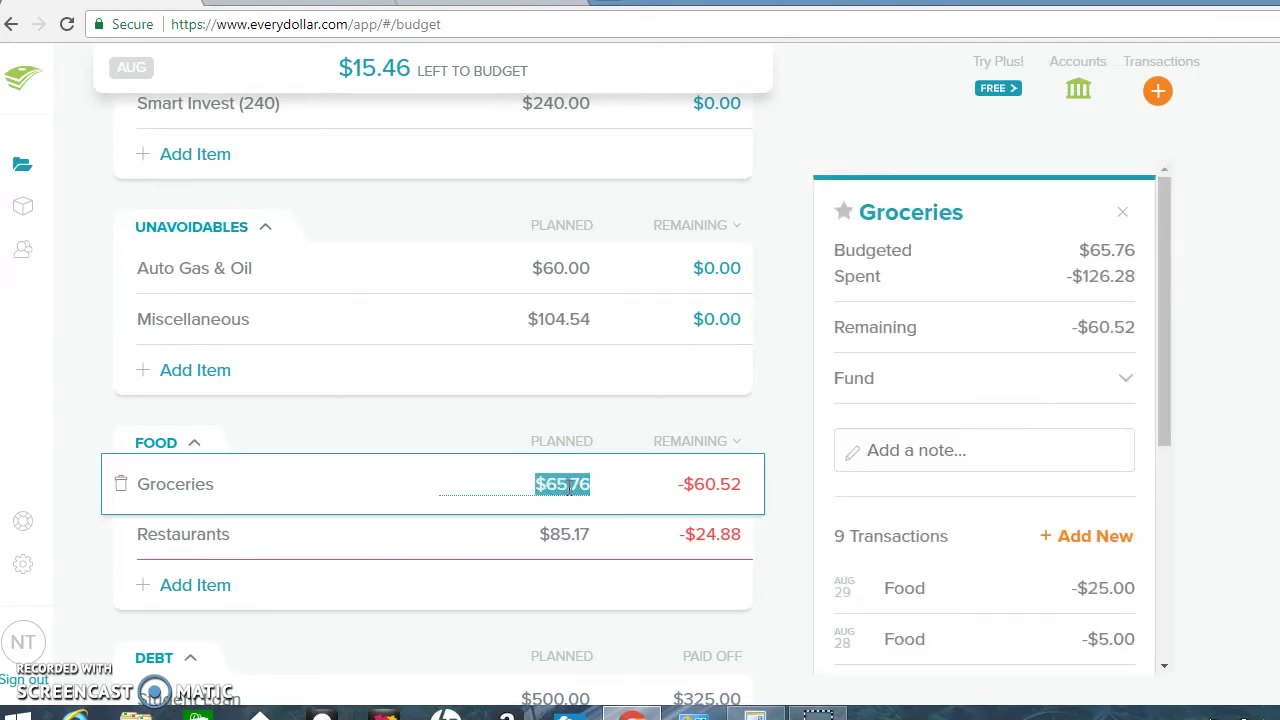
# Close the Groceries details and switch the Remaining column to show Spent amounts
pyautogui.click(724, 486)
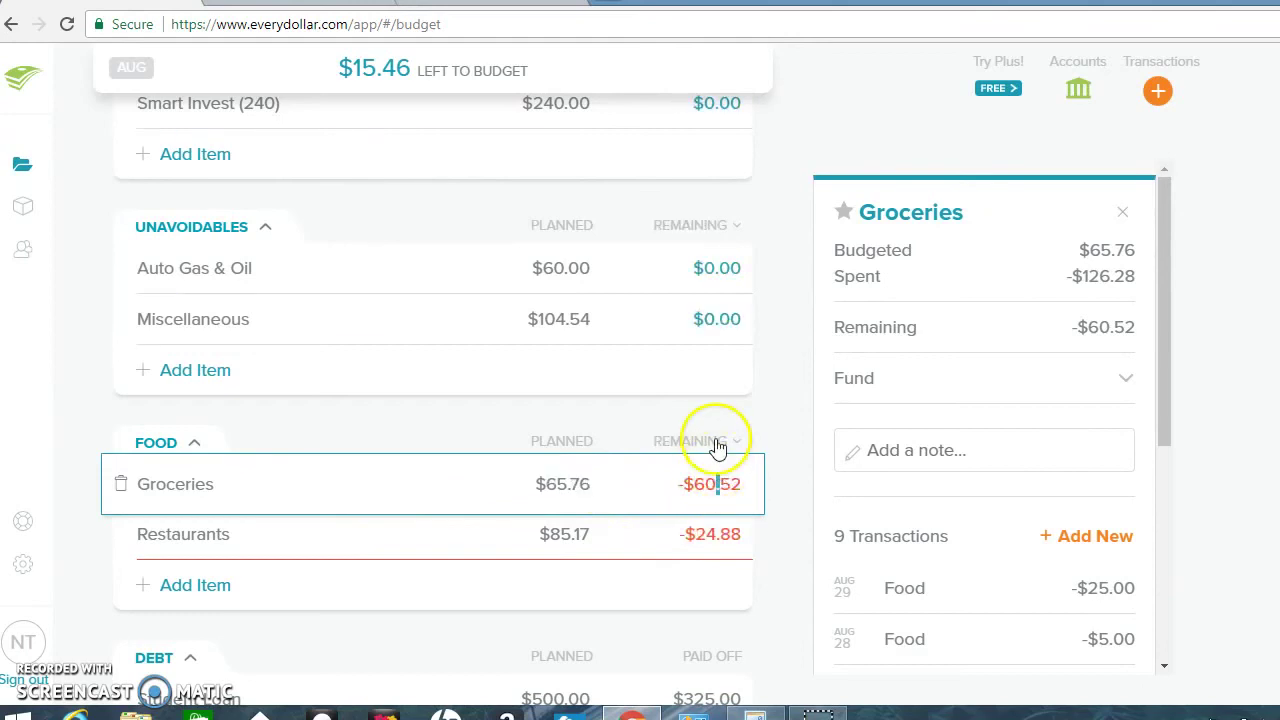
pyautogui.click(725, 438)
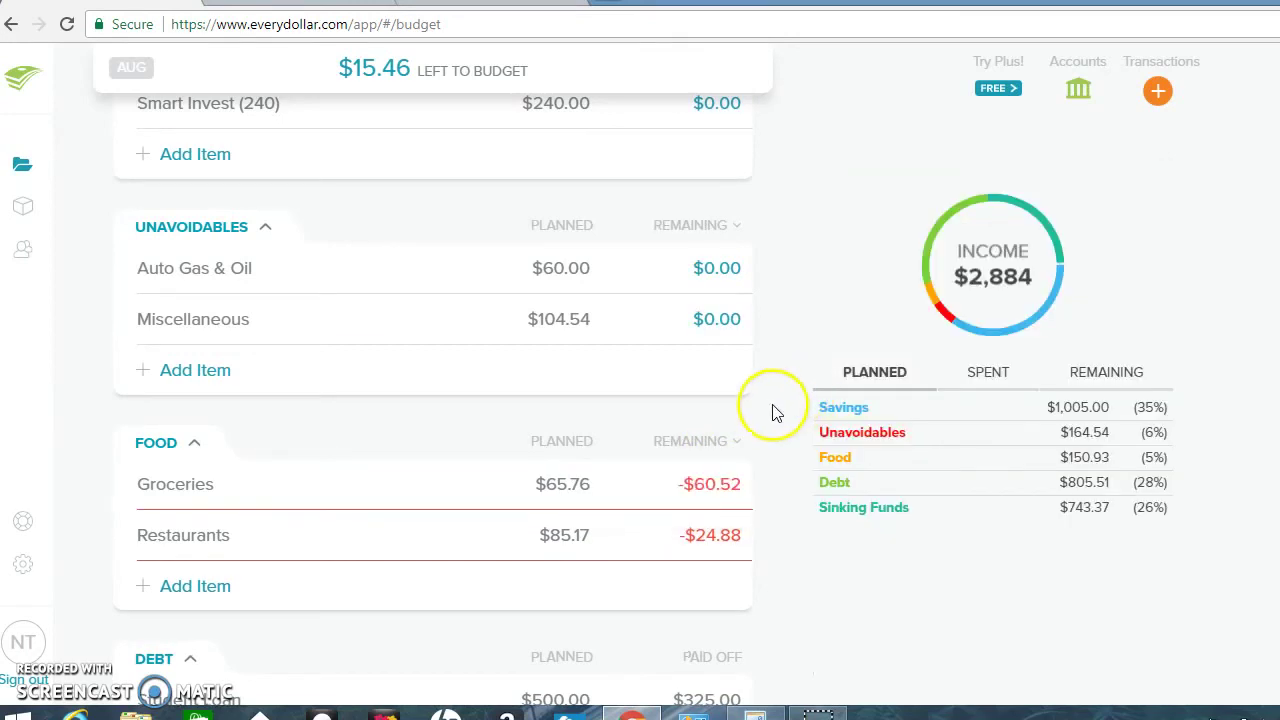
pyautogui.click(721, 490)
pyautogui.click(694, 490)
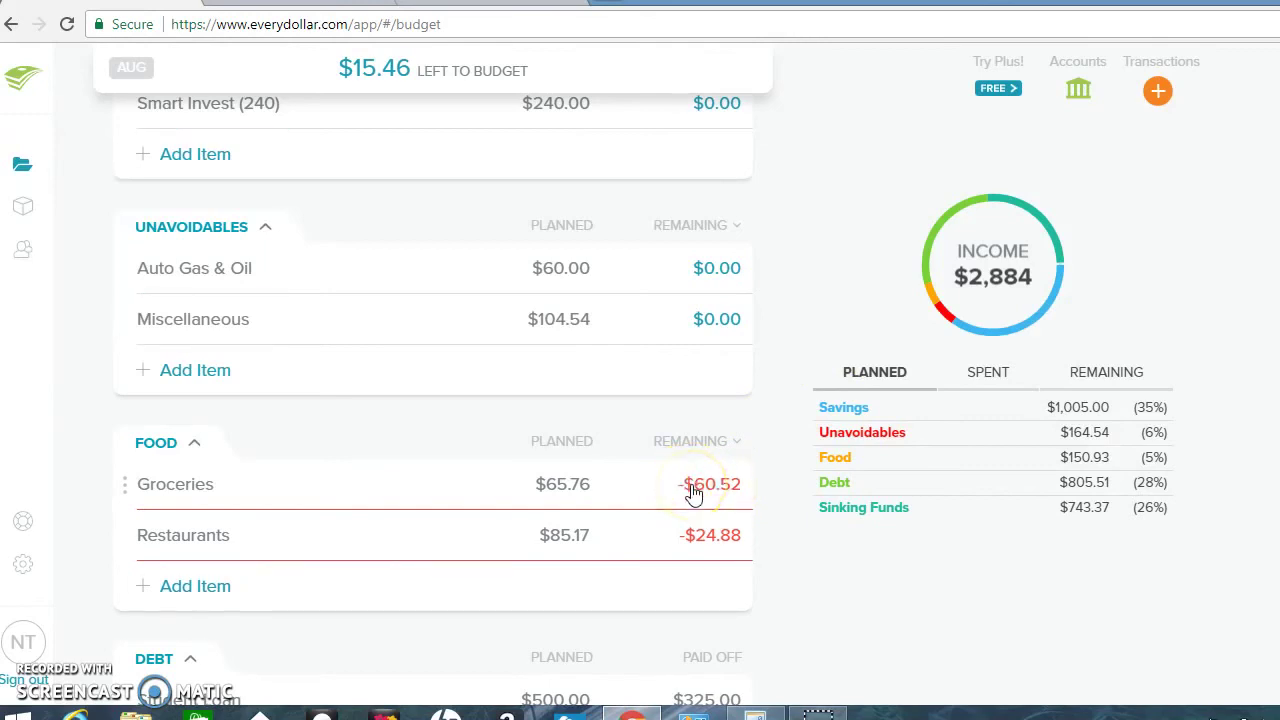
pyautogui.doubleClick(690, 485)
pyautogui.click(723, 491)
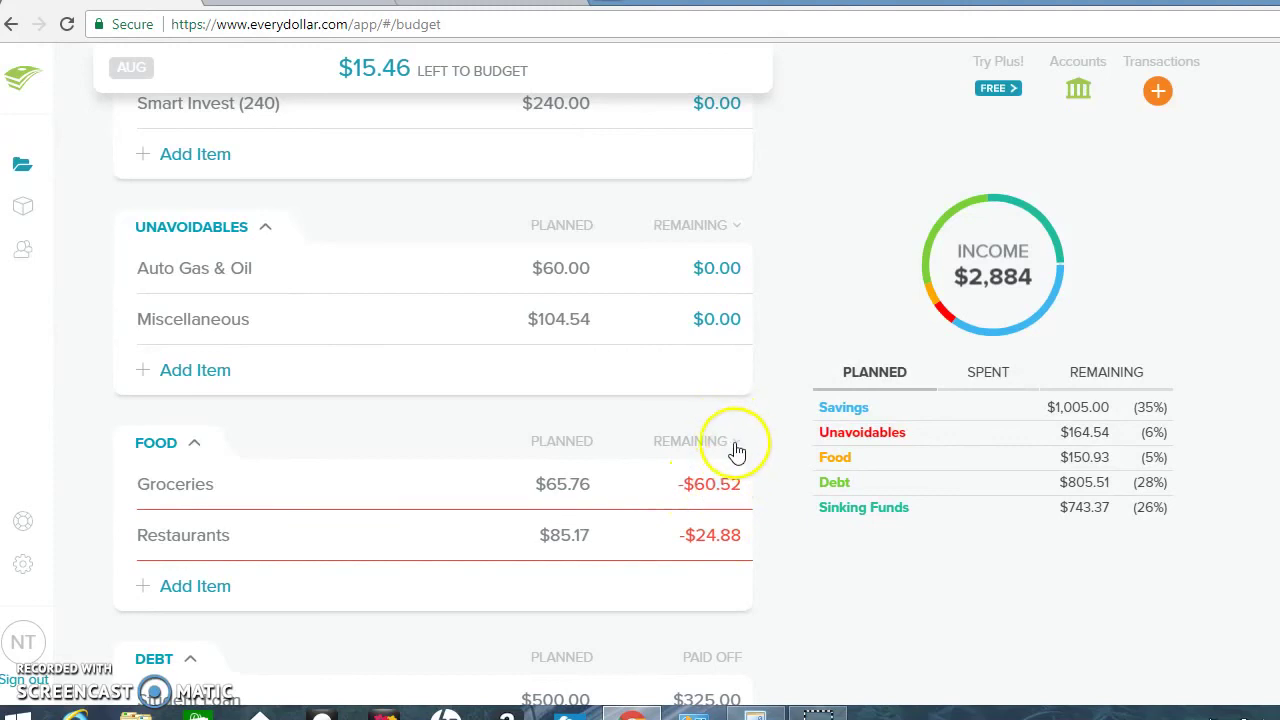
pyautogui.click(736, 447)
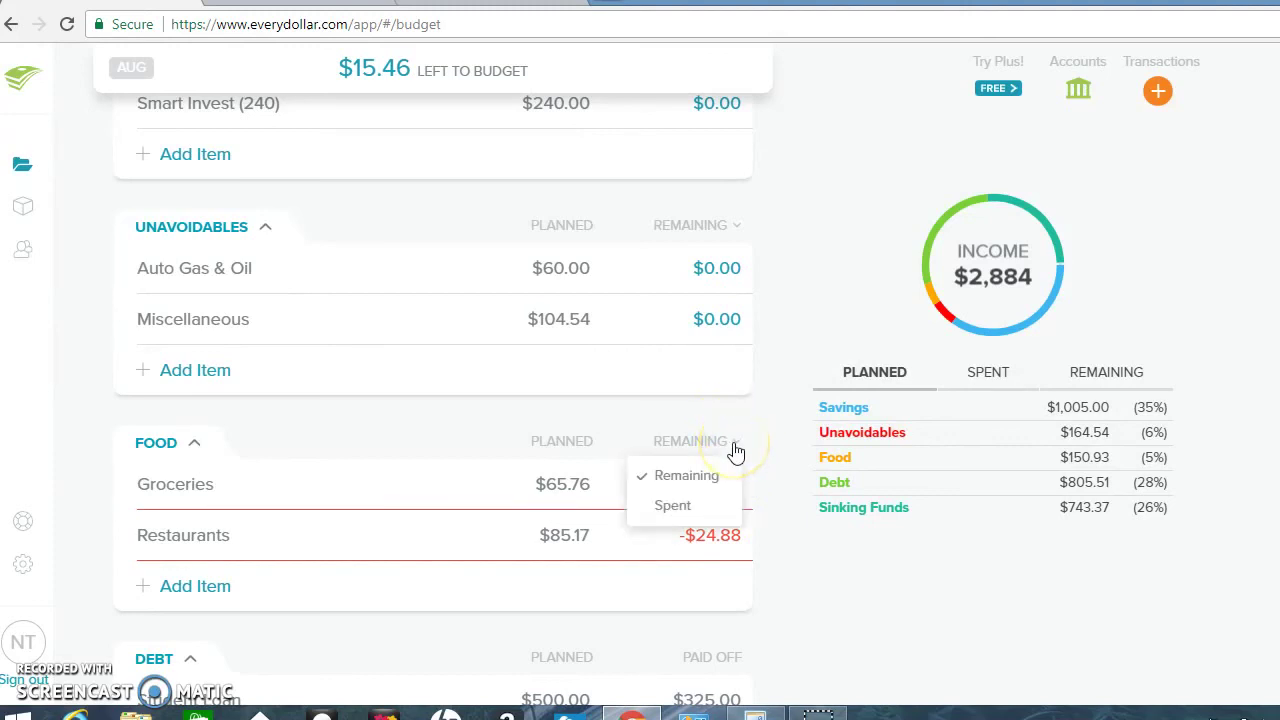
pyautogui.click(678, 510)
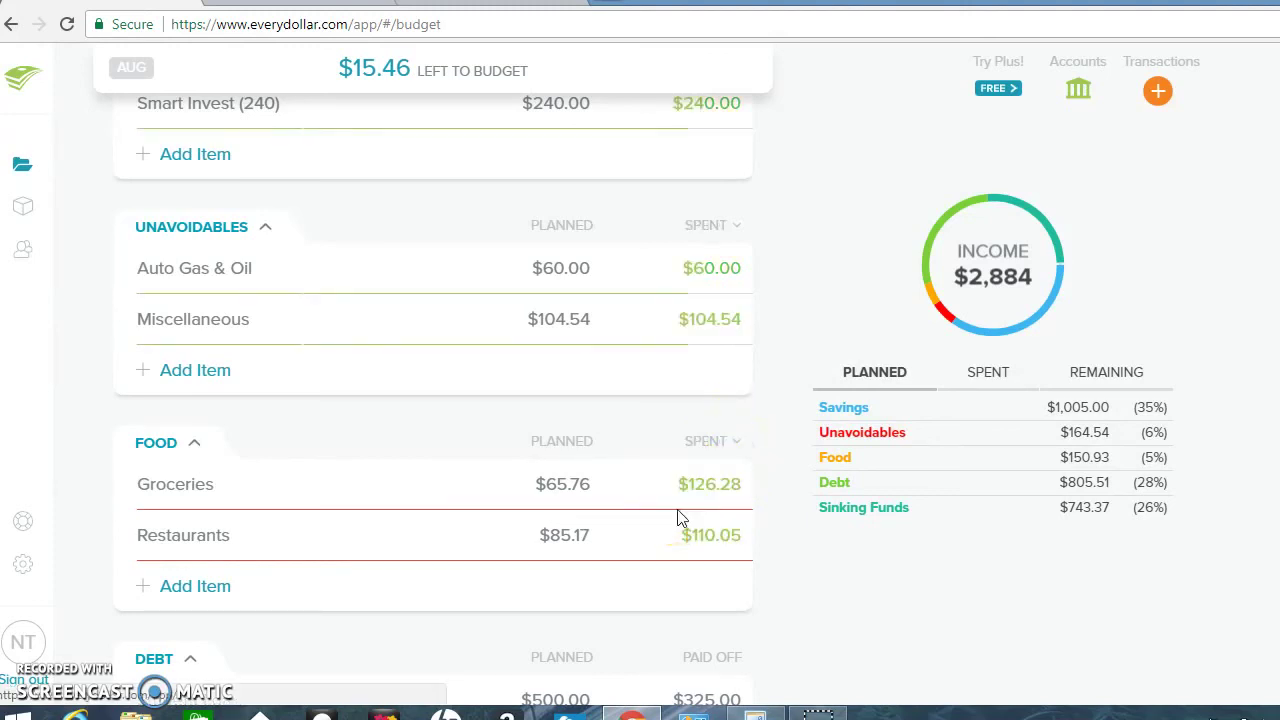
# Plan Groceries at $126.28 and Restaurants at $110.05
pyautogui.click(570, 484)
pyautogui.write('126.28')
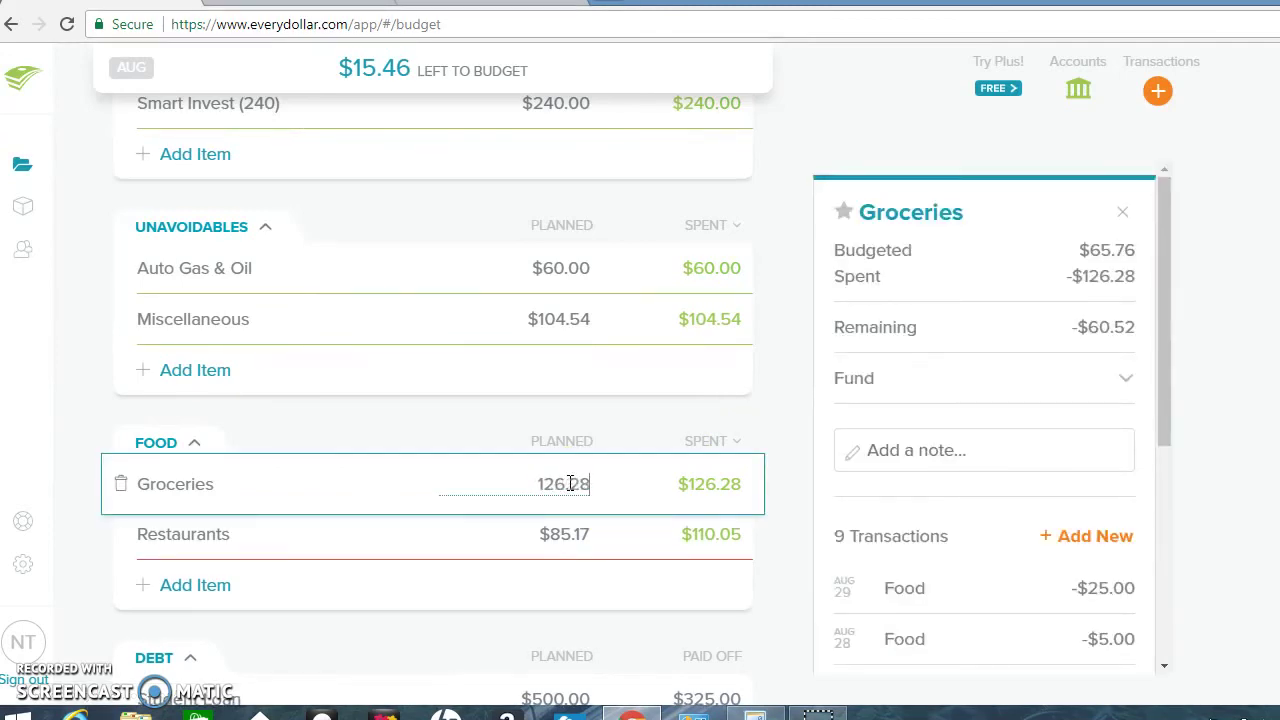
pyautogui.click(556, 534)
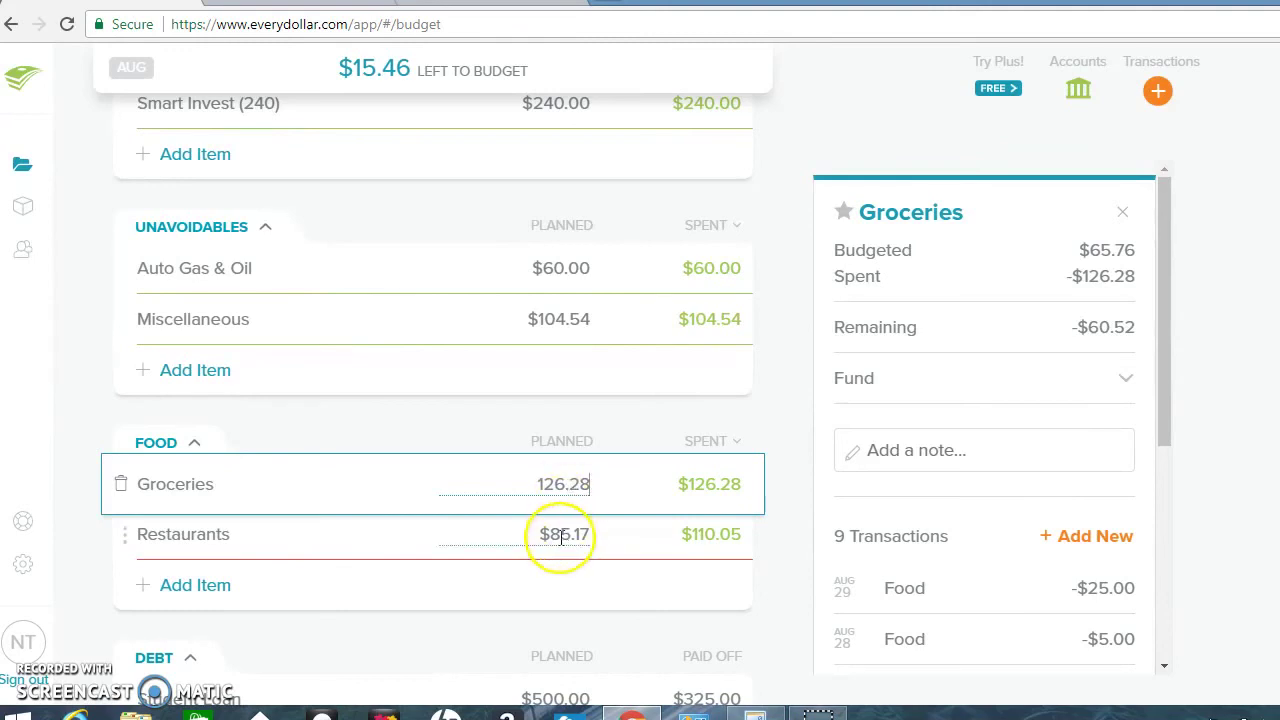
pyautogui.click(561, 536)
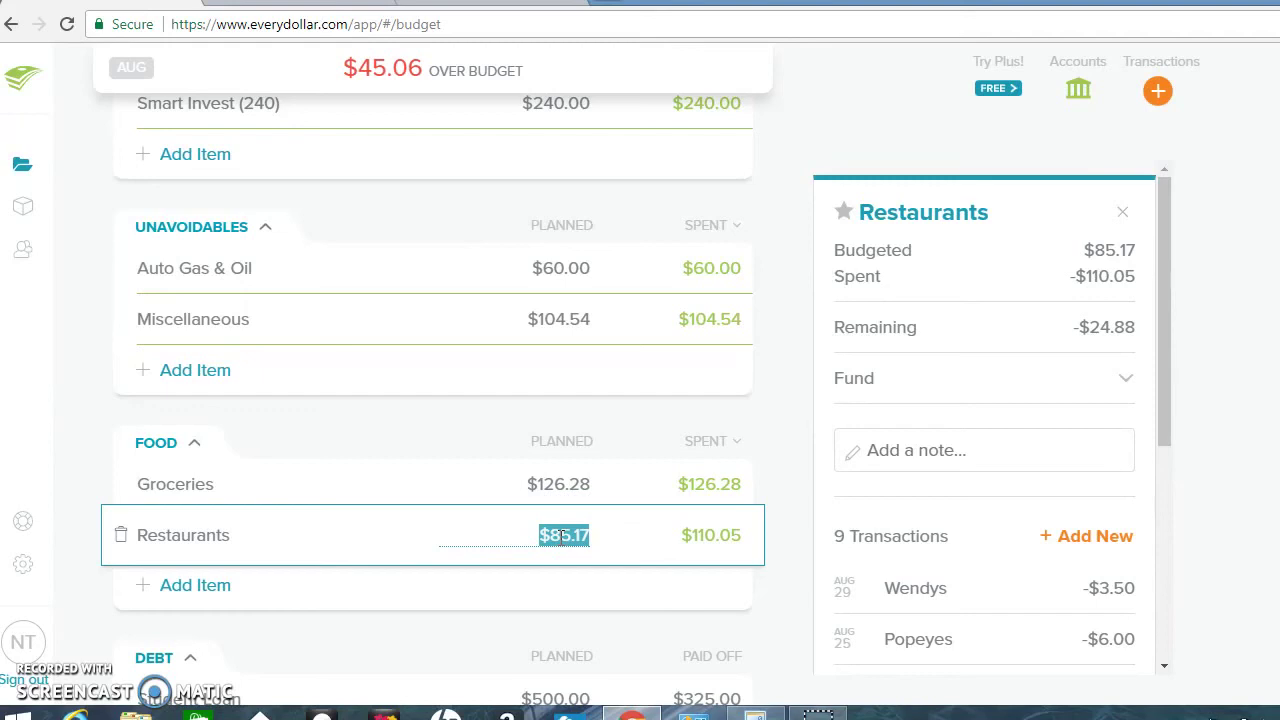
pyautogui.write('110')
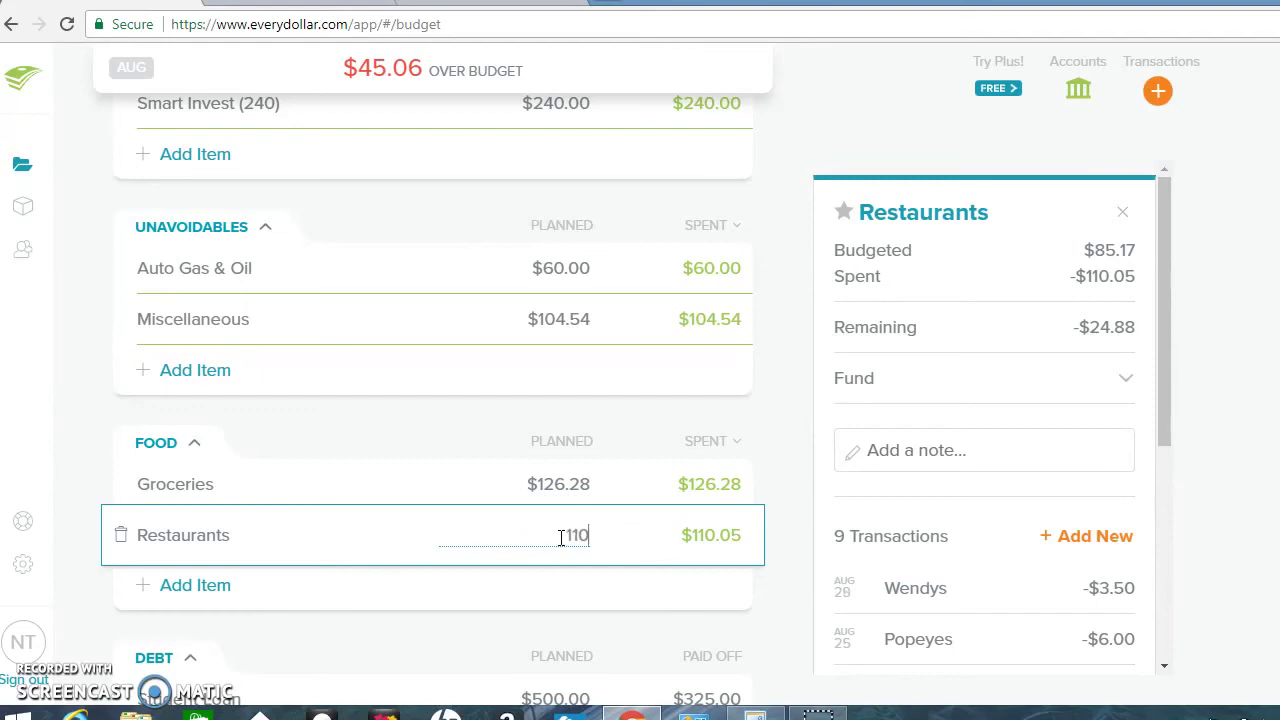
pyautogui.write('.05')
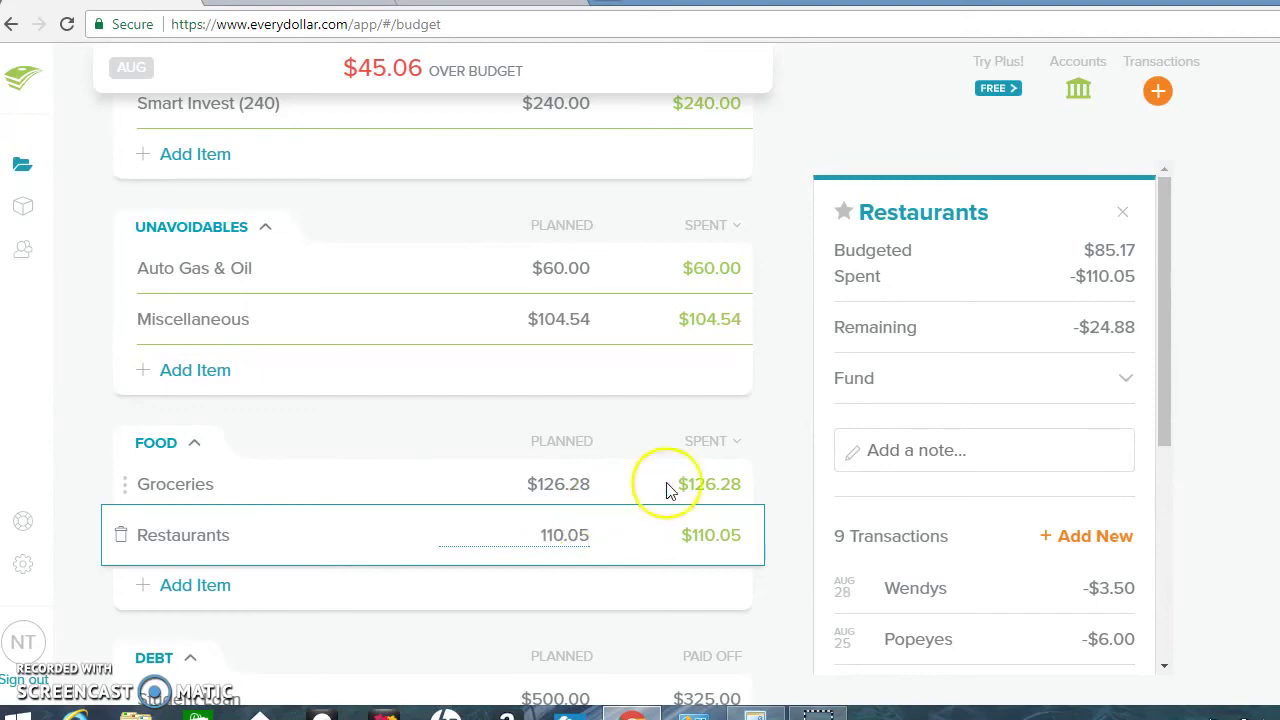
pyautogui.click(1122, 212)
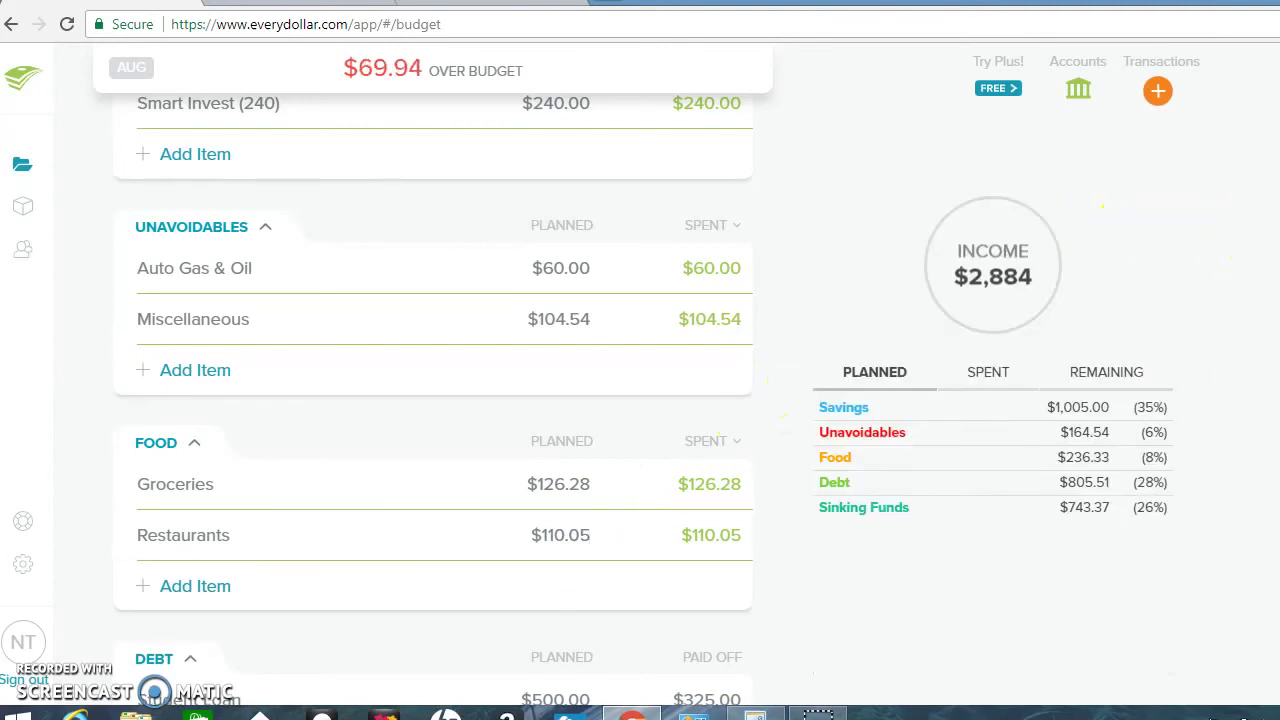
pyautogui.scroll(-3, 433, 400)
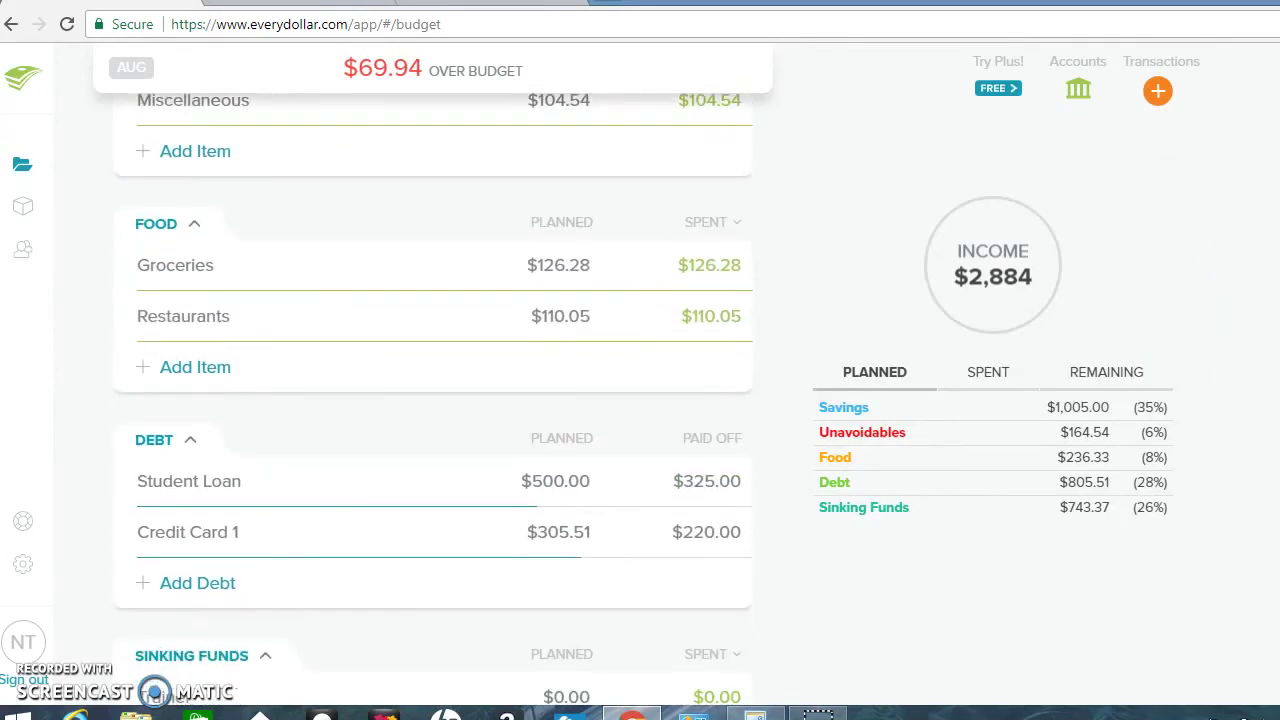
# Plan Clothing (NY) at $277.75 and Misc Shopping at $181.61 to match spending
pyautogui.scroll(1, 433, 400)
pyautogui.scroll(-4, 433, 400)
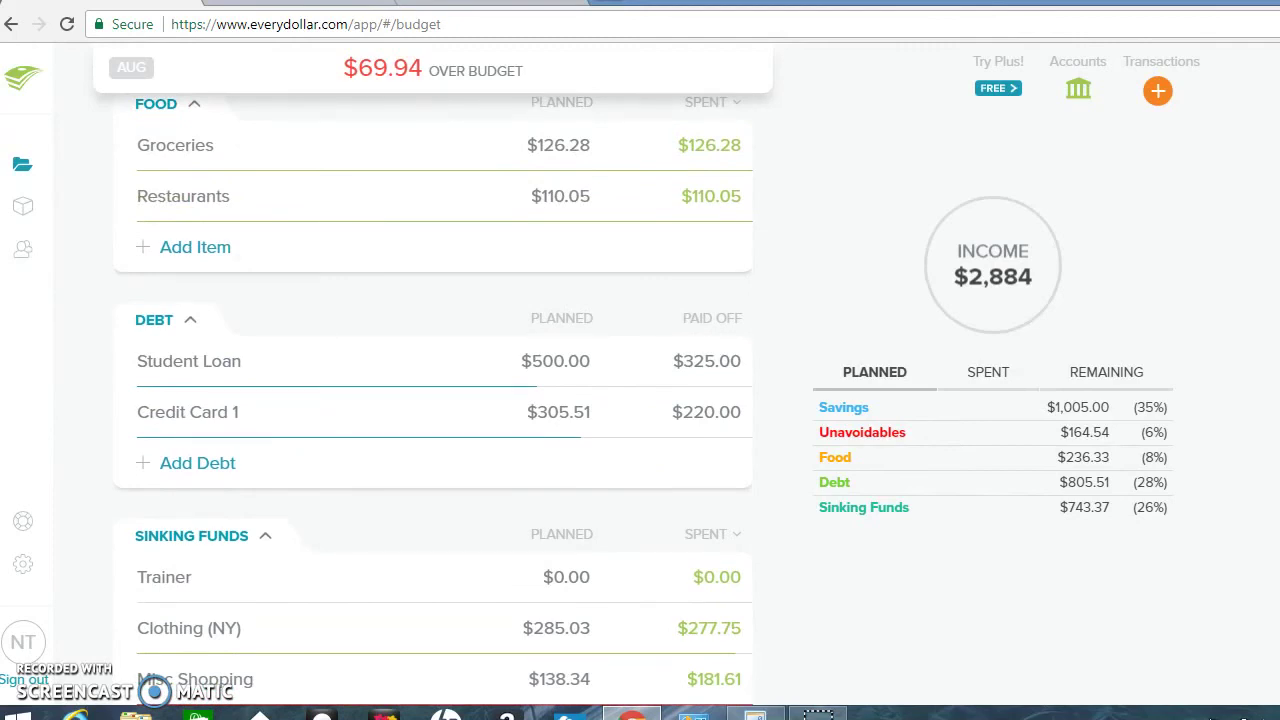
pyautogui.scroll(-1, 433, 400)
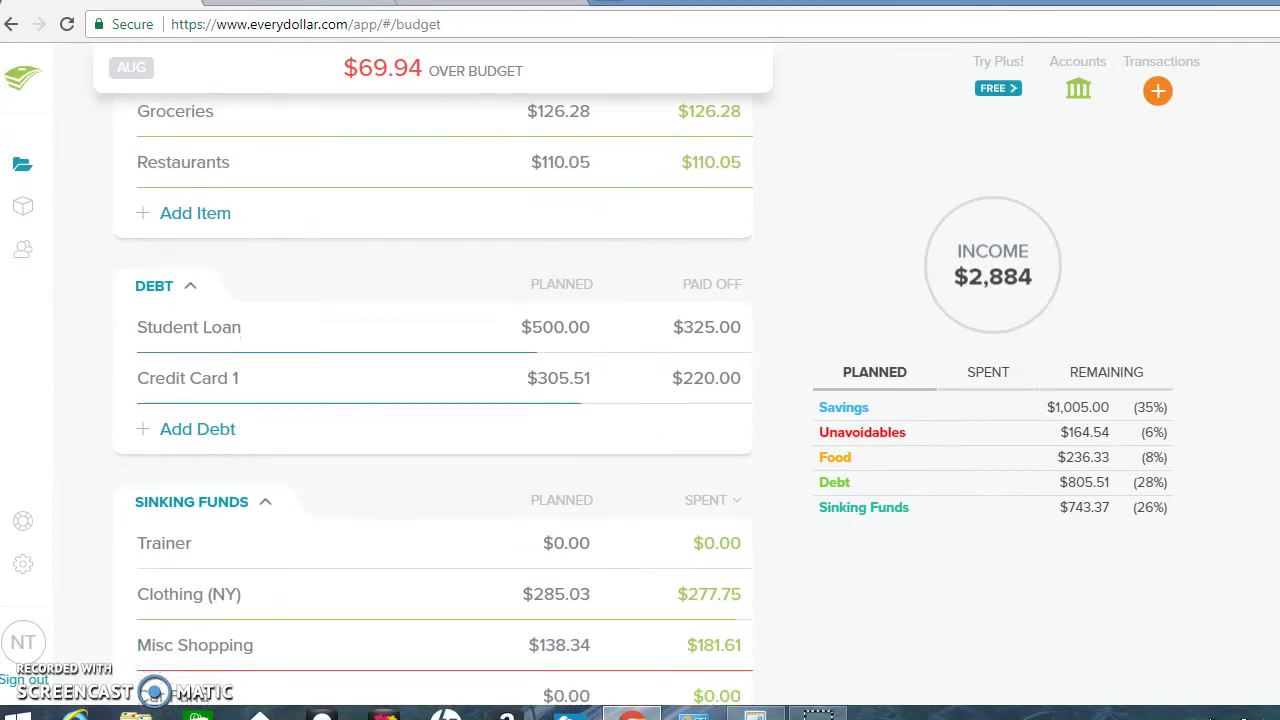
pyautogui.scroll(-2, 433, 400)
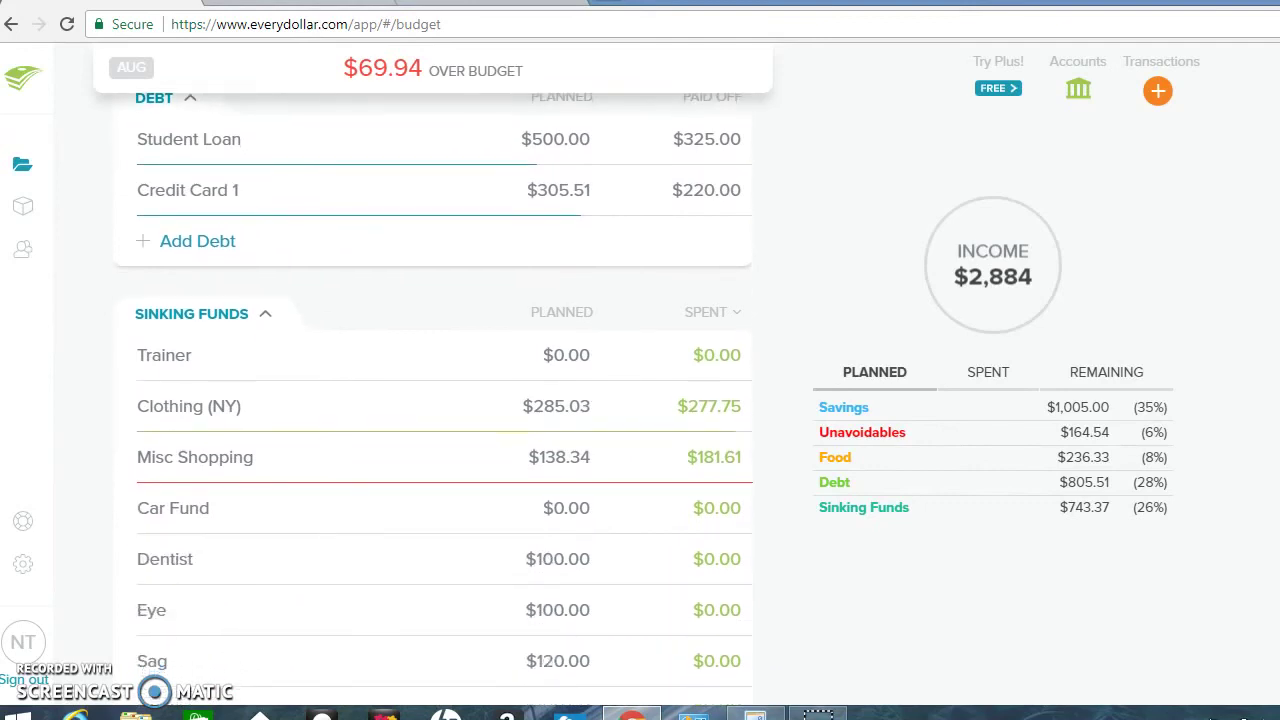
pyautogui.scroll(-1, 652, 437)
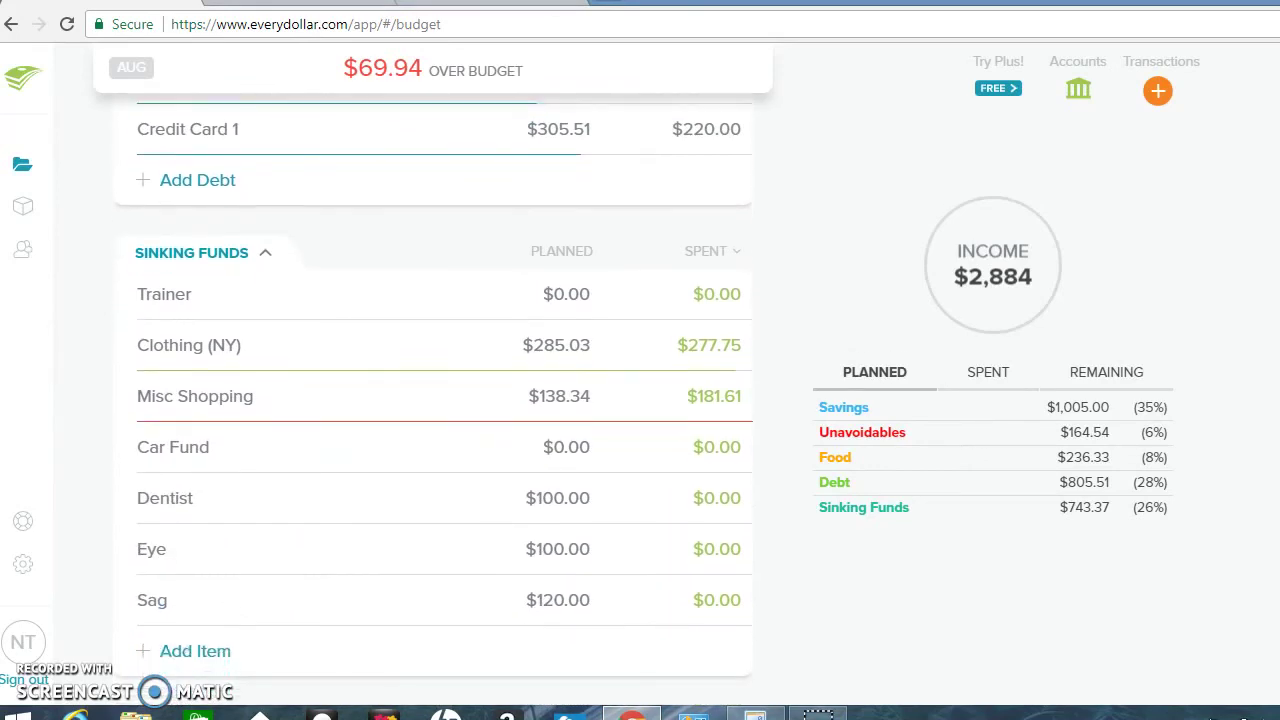
pyautogui.click(564, 347)
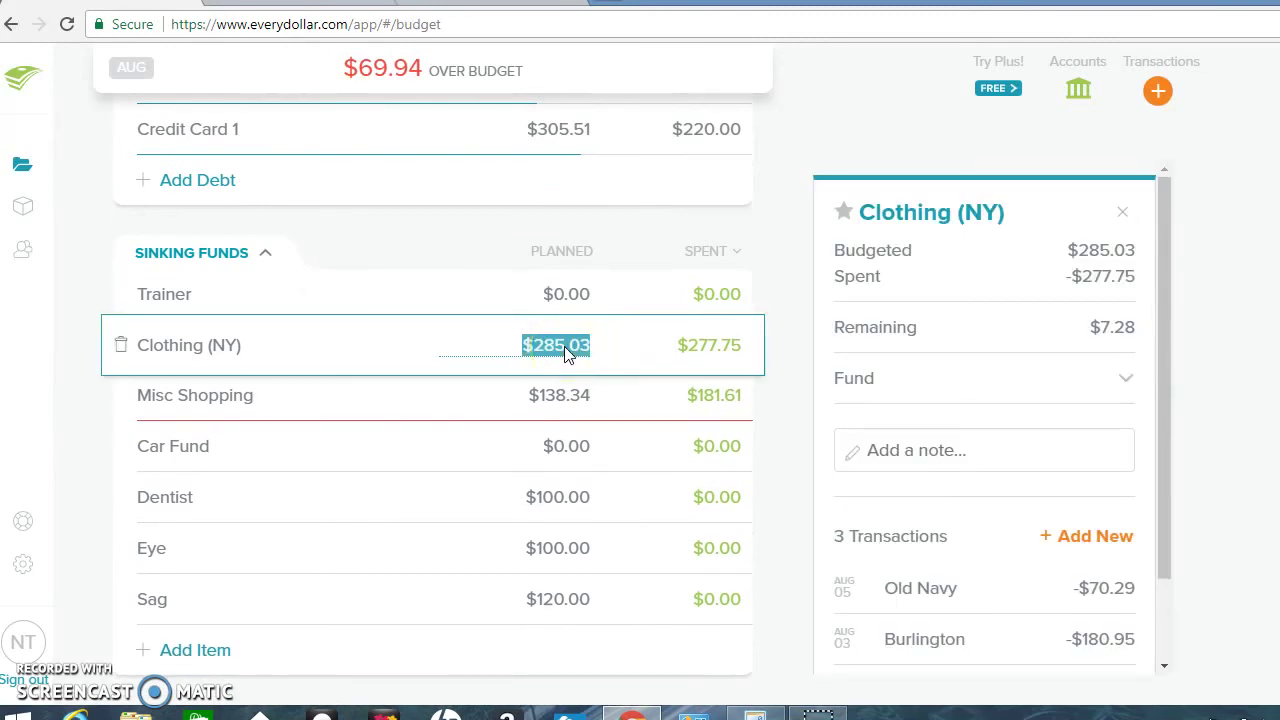
pyautogui.write('277.75')
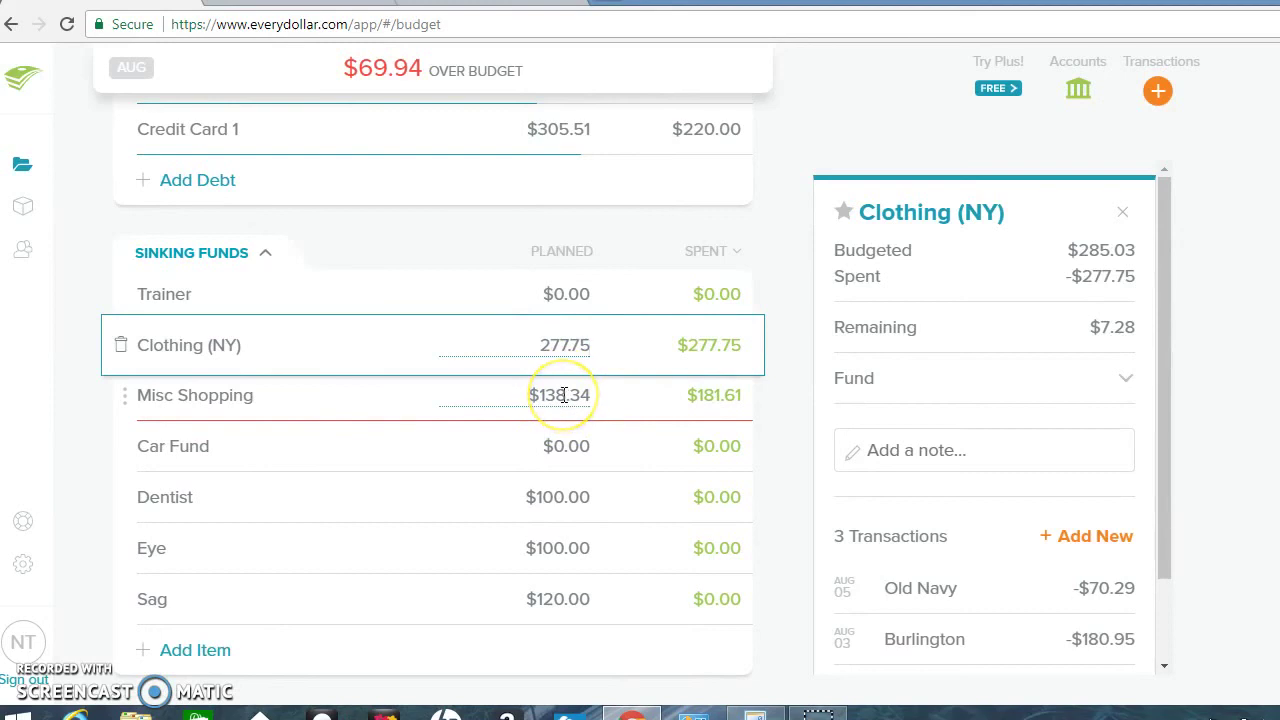
pyautogui.click(563, 395)
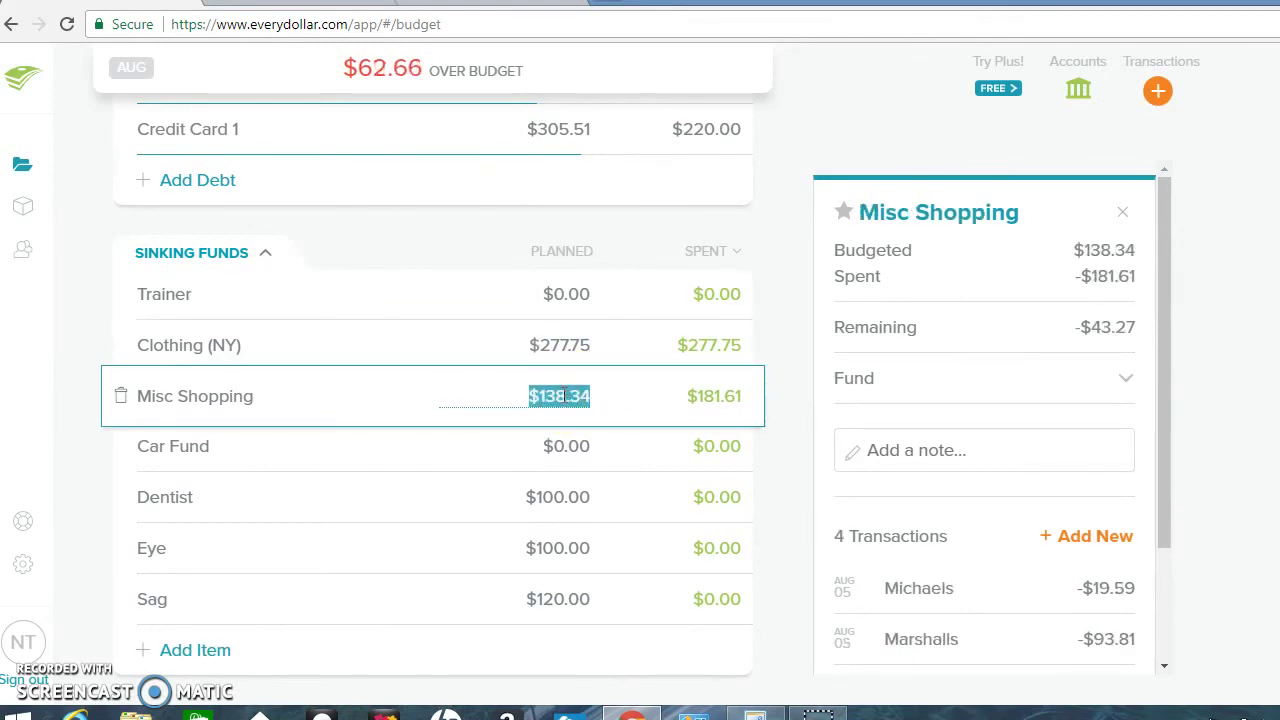
pyautogui.write('181.61')
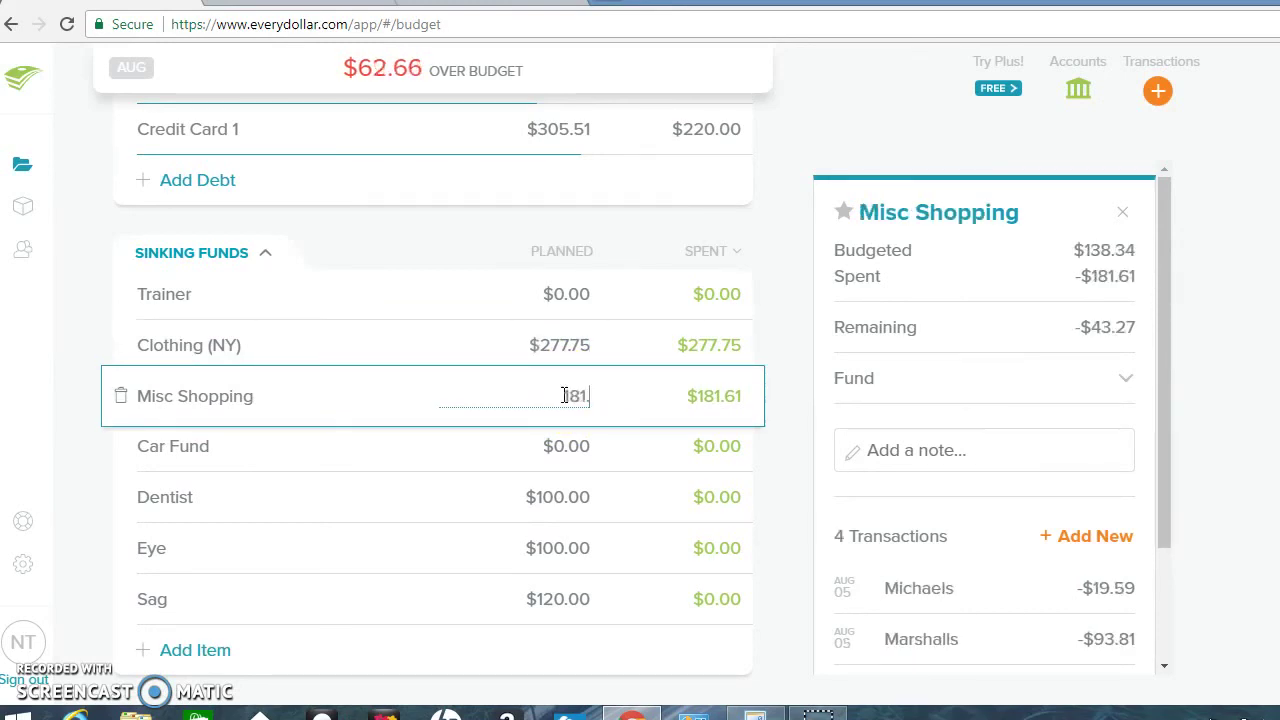
pyautogui.click(1257, 364)
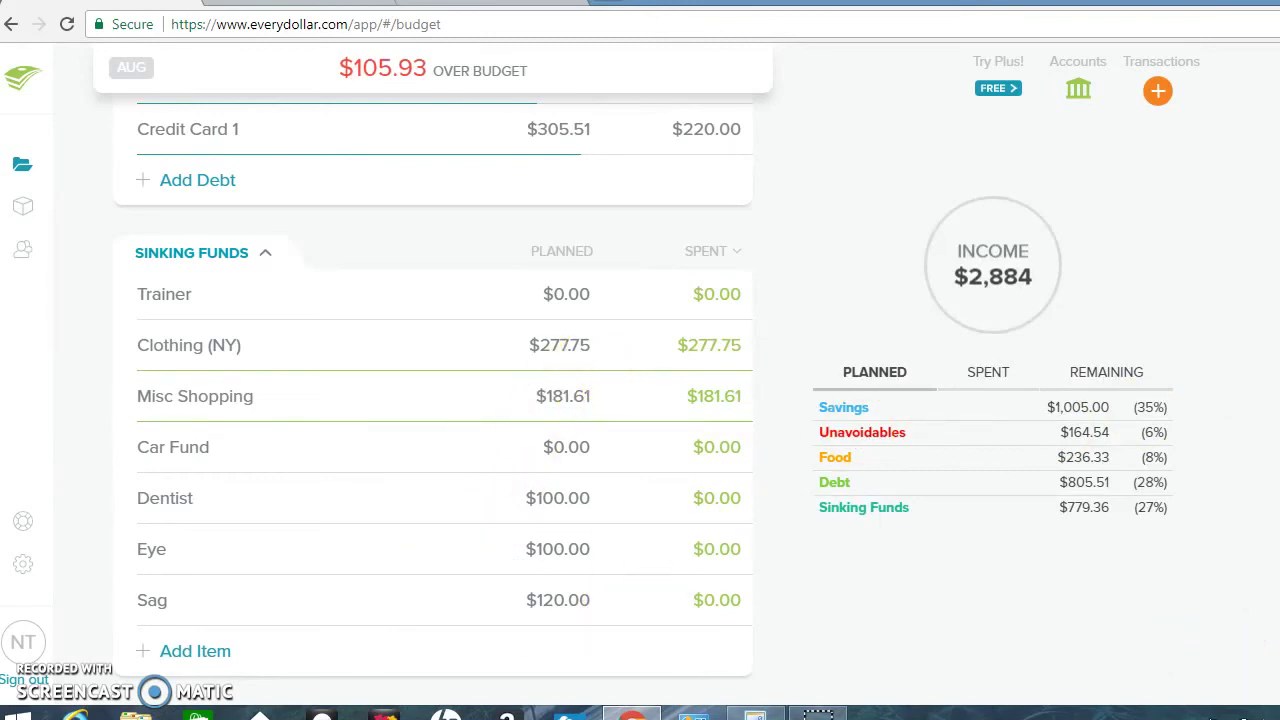
pyautogui.scroll(-1, 433, 400)
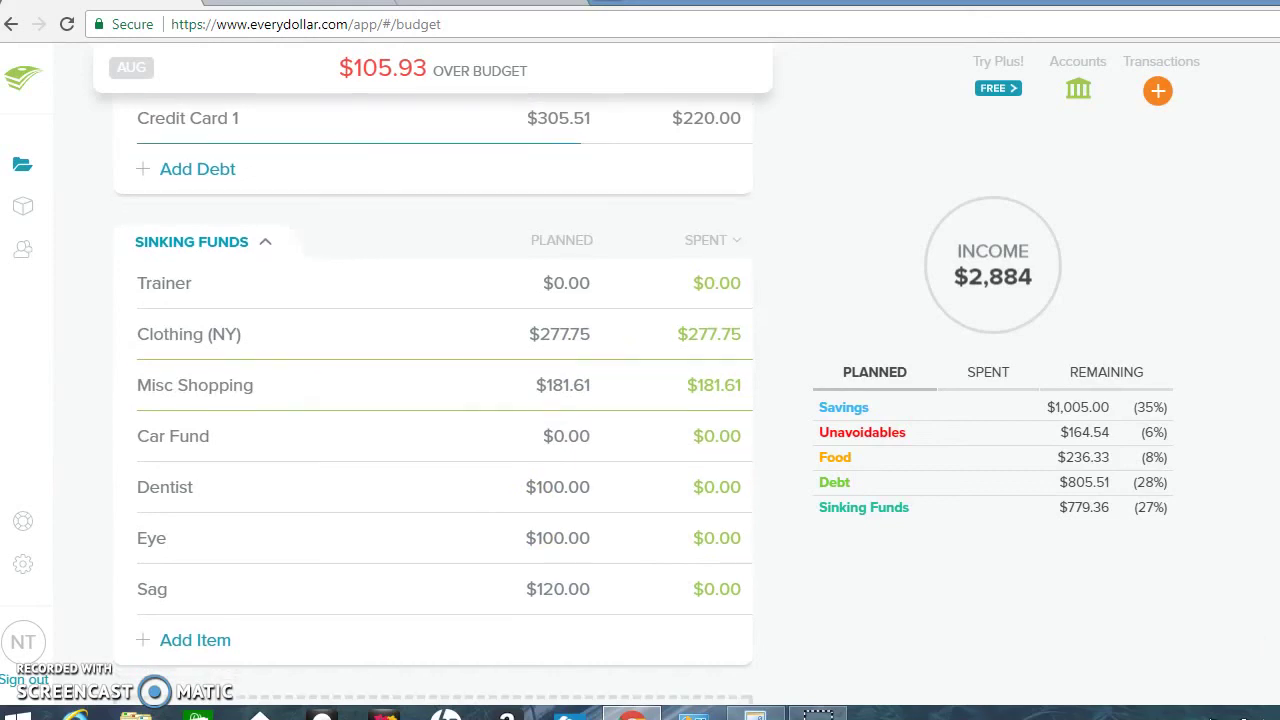
pyautogui.scroll(2, 433, 400)
pyautogui.scroll(1, 433, 400)
pyautogui.scroll(-2, 433, 400)
pyautogui.scroll(5, 433, 400)
pyautogui.scroll(5, 433, 400)
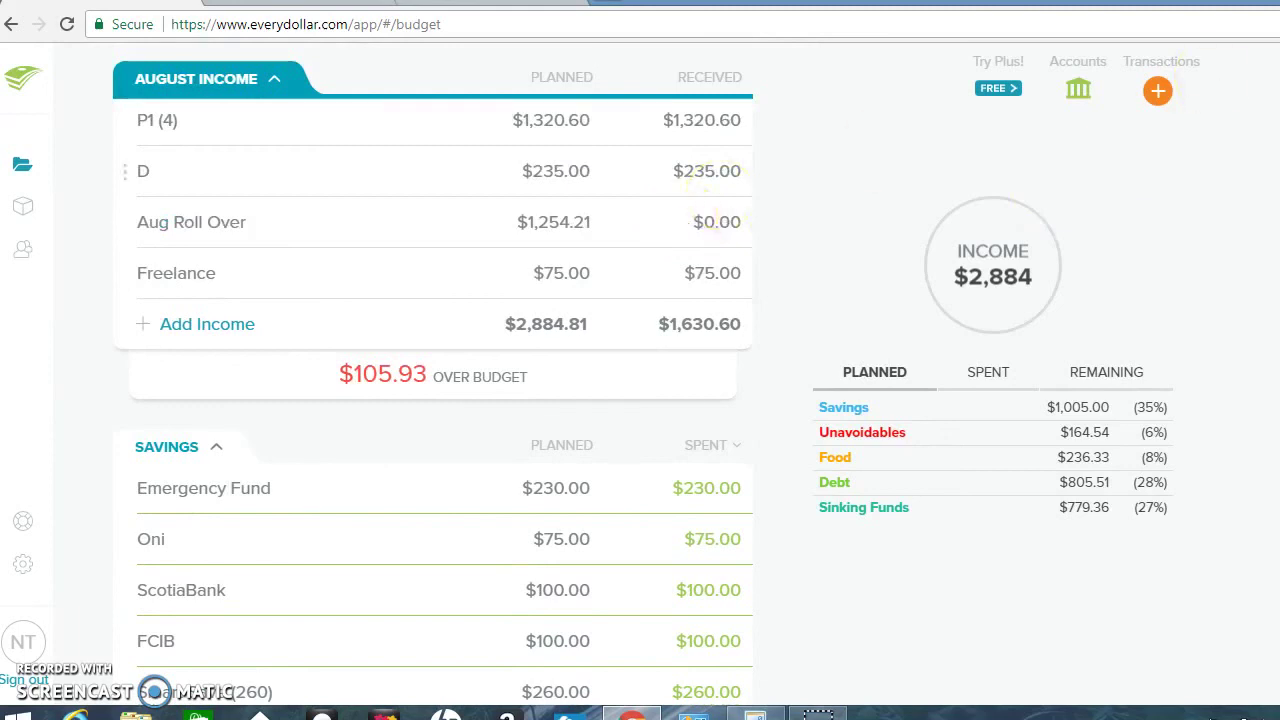
pyautogui.scroll(-2, 433, 400)
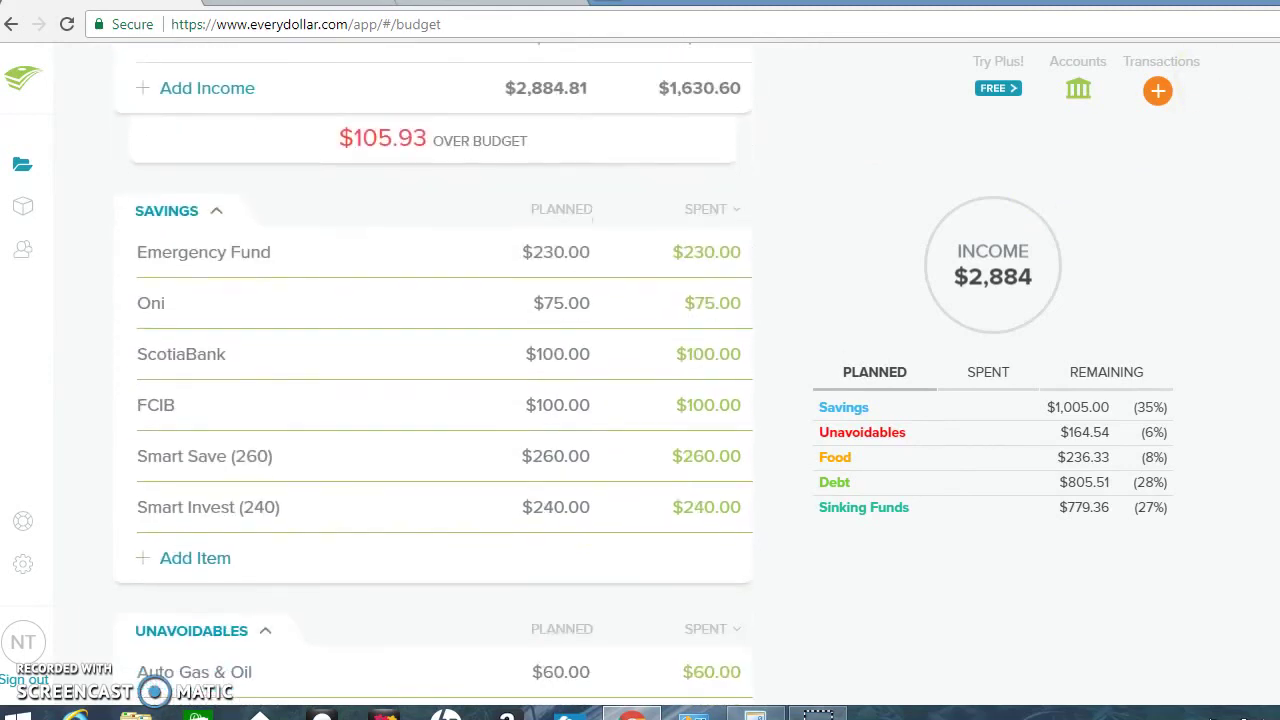
pyautogui.click(718, 303)
pyautogui.scroll(-8, 433, 400)
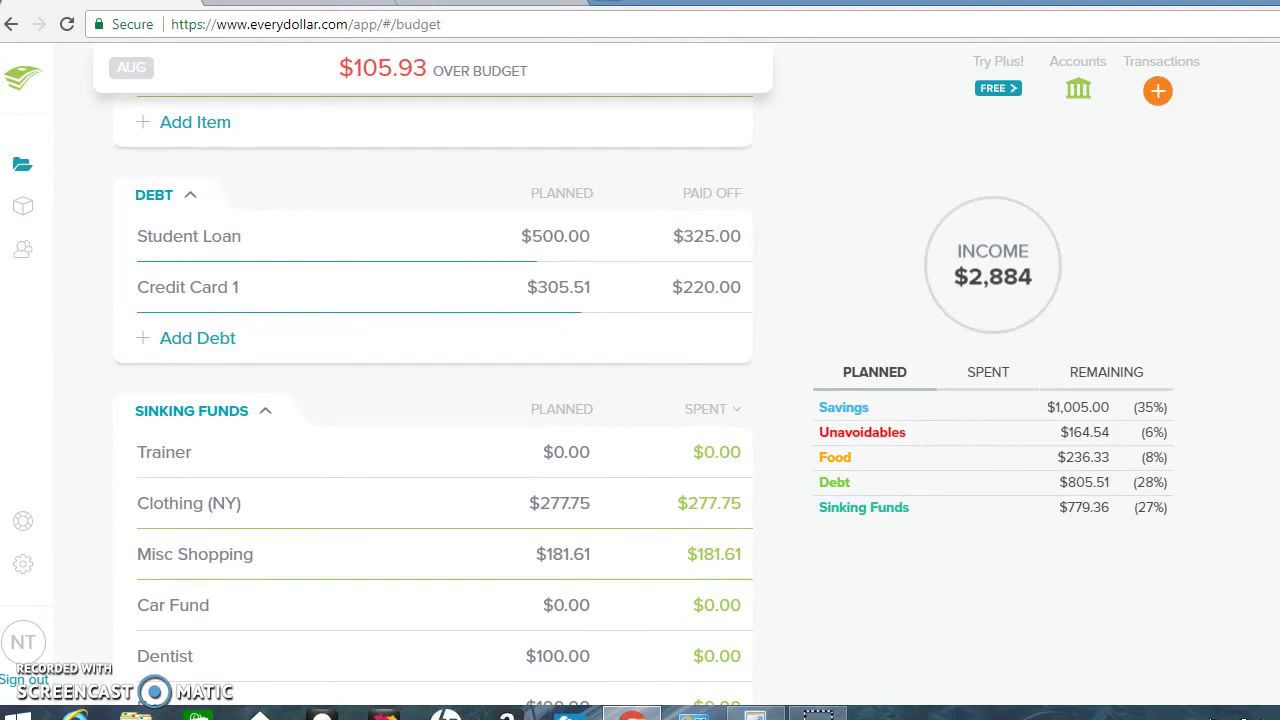
pyautogui.scroll(-2, 433, 400)
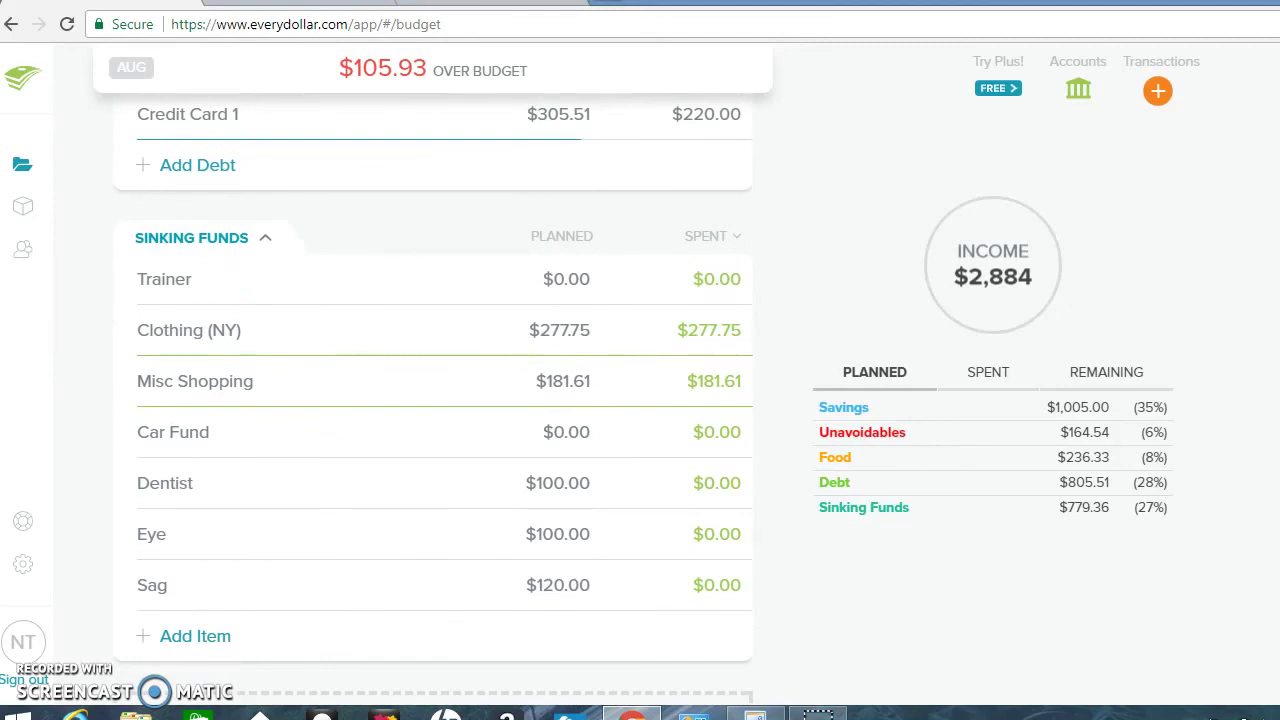
pyautogui.scroll(3, 433, 400)
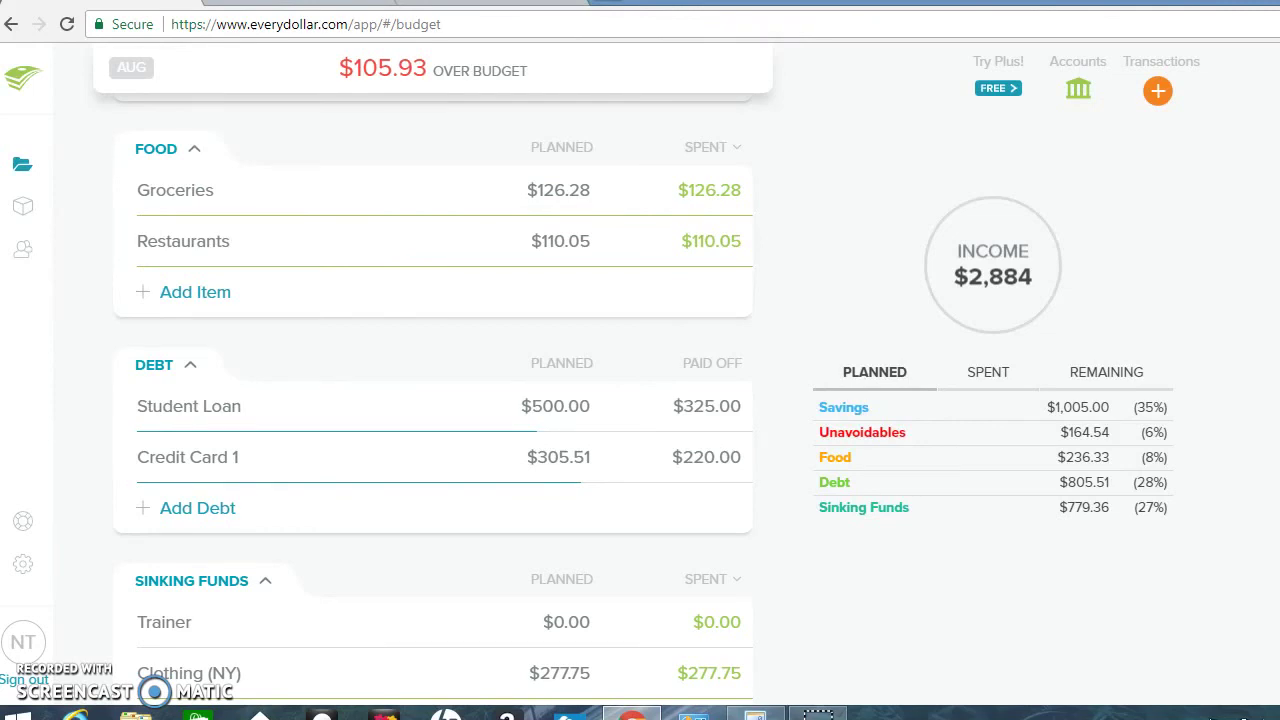
# Cut Student Loan's plan to $325 and set Credit Card 1 to $220
pyautogui.click(565, 406)
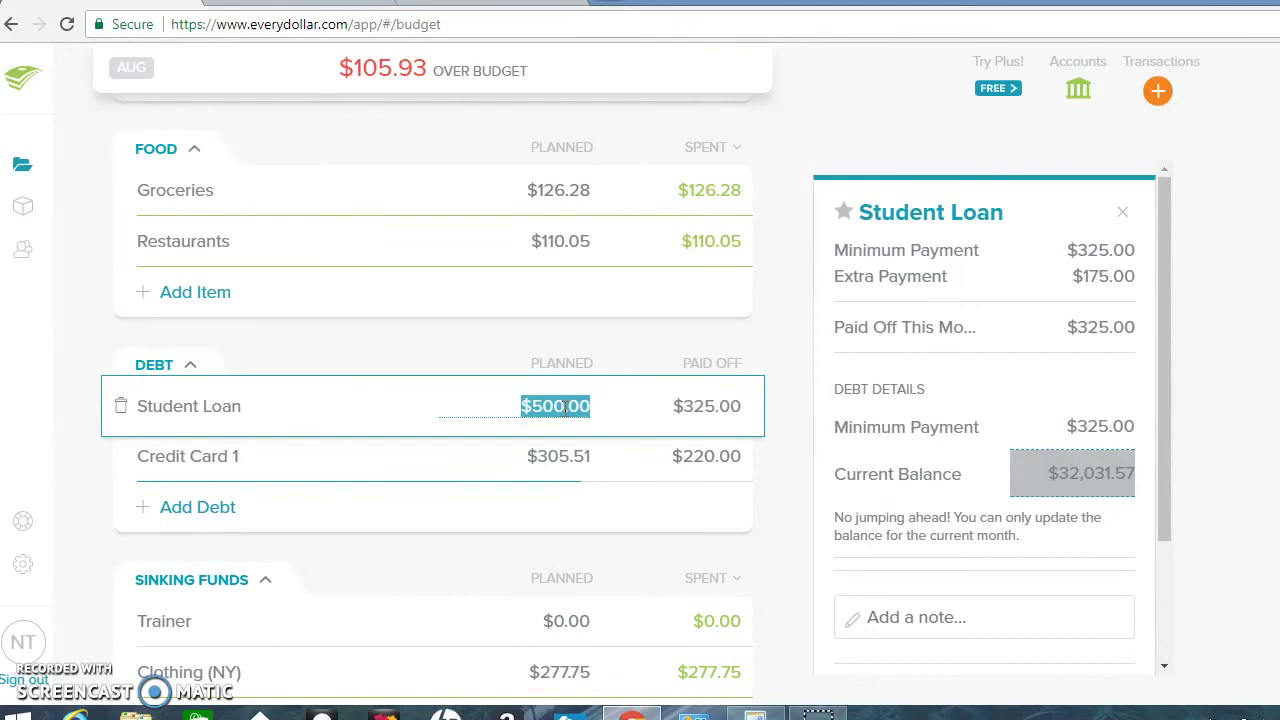
pyautogui.write('325')
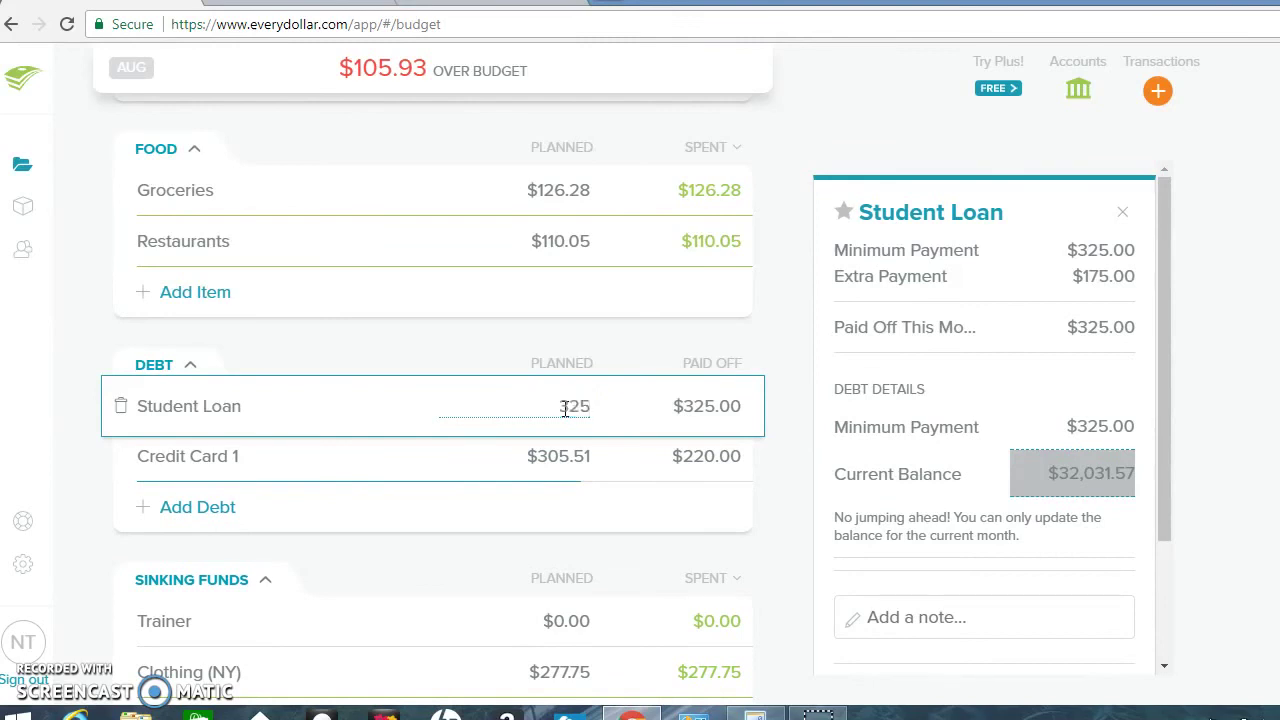
pyautogui.click(562, 455)
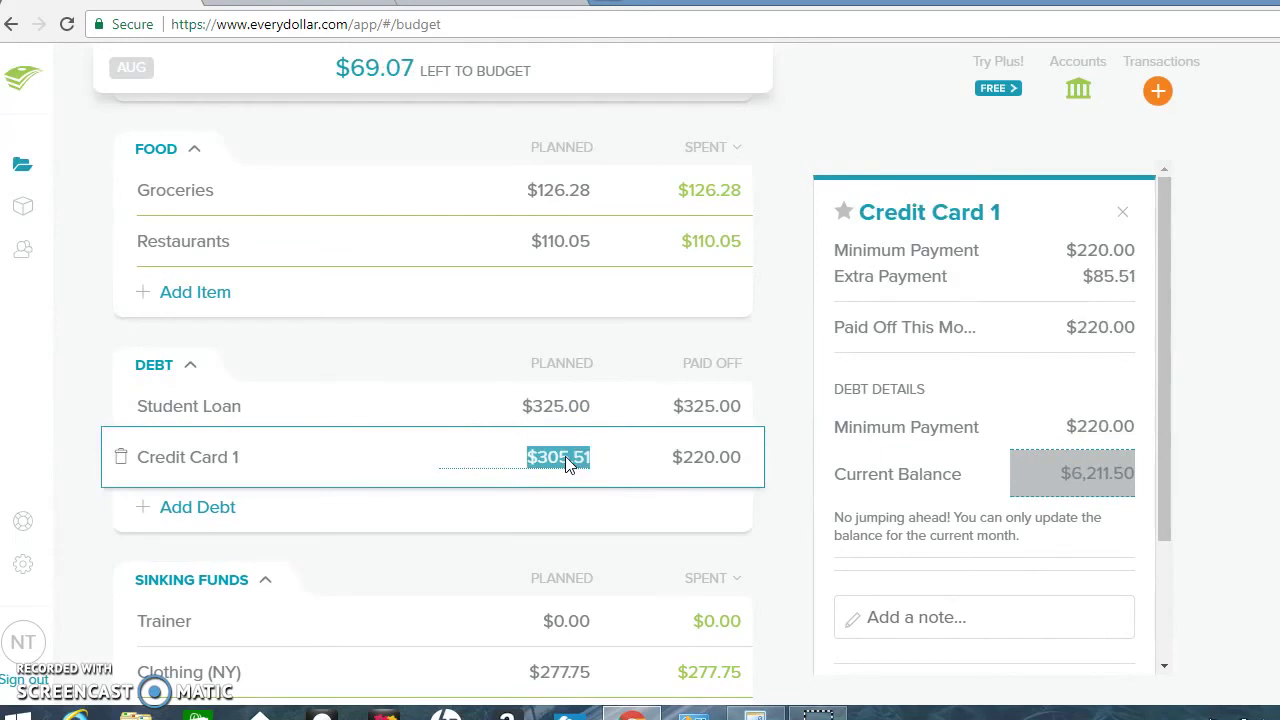
pyautogui.write('220')
pyautogui.click(652, 365)
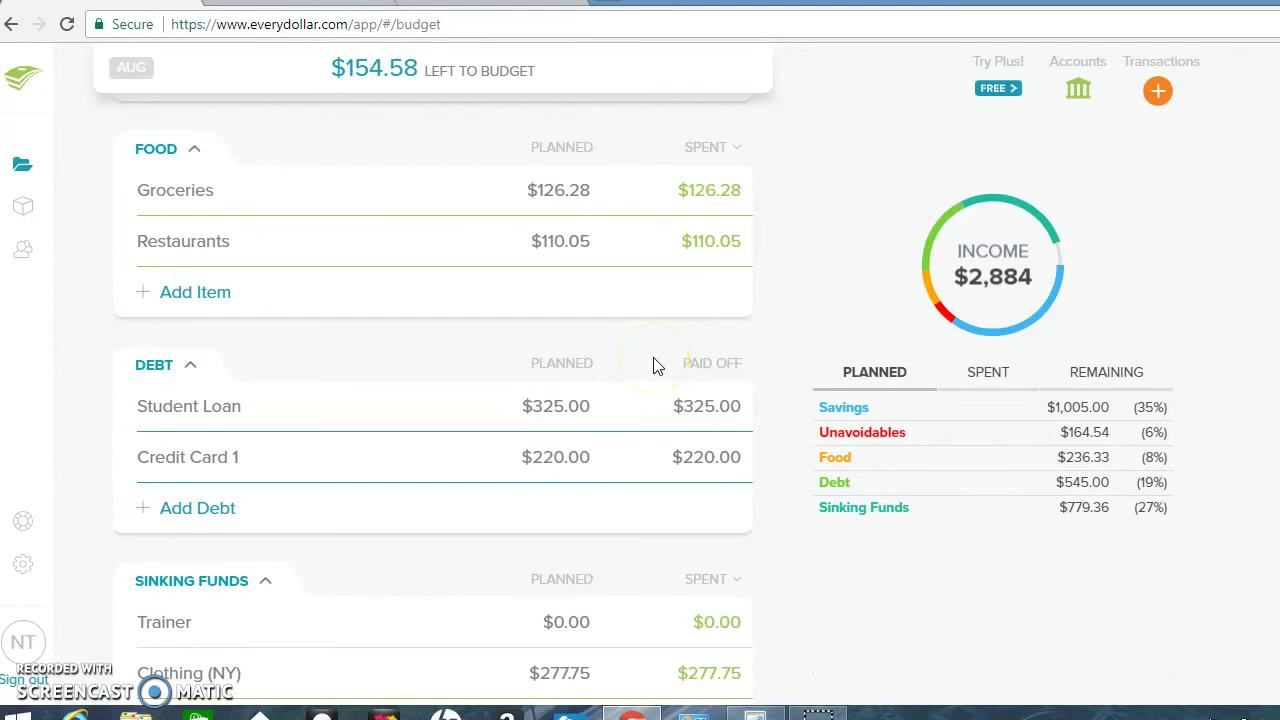
# Raise Credit Card 1's plan to $374.58, balancing the August budget to zero
pyautogui.click(547, 455)
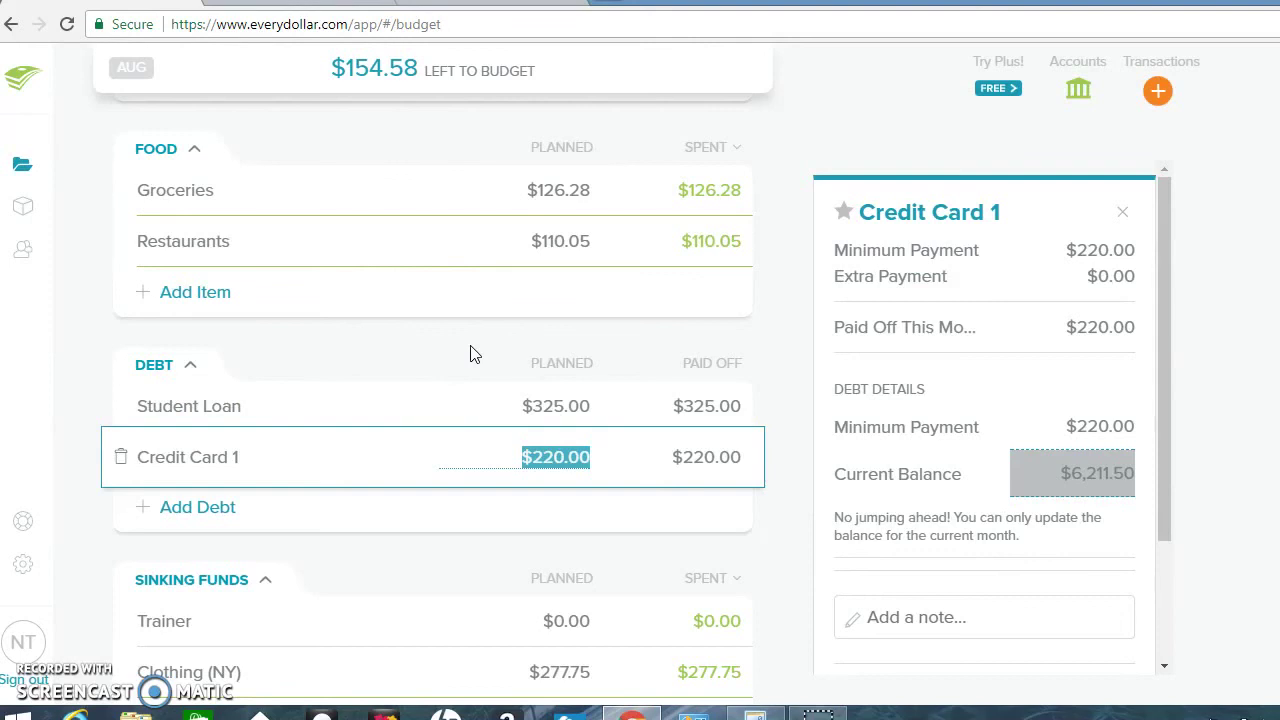
pyautogui.click(552, 457)
pyautogui.write('374.58')
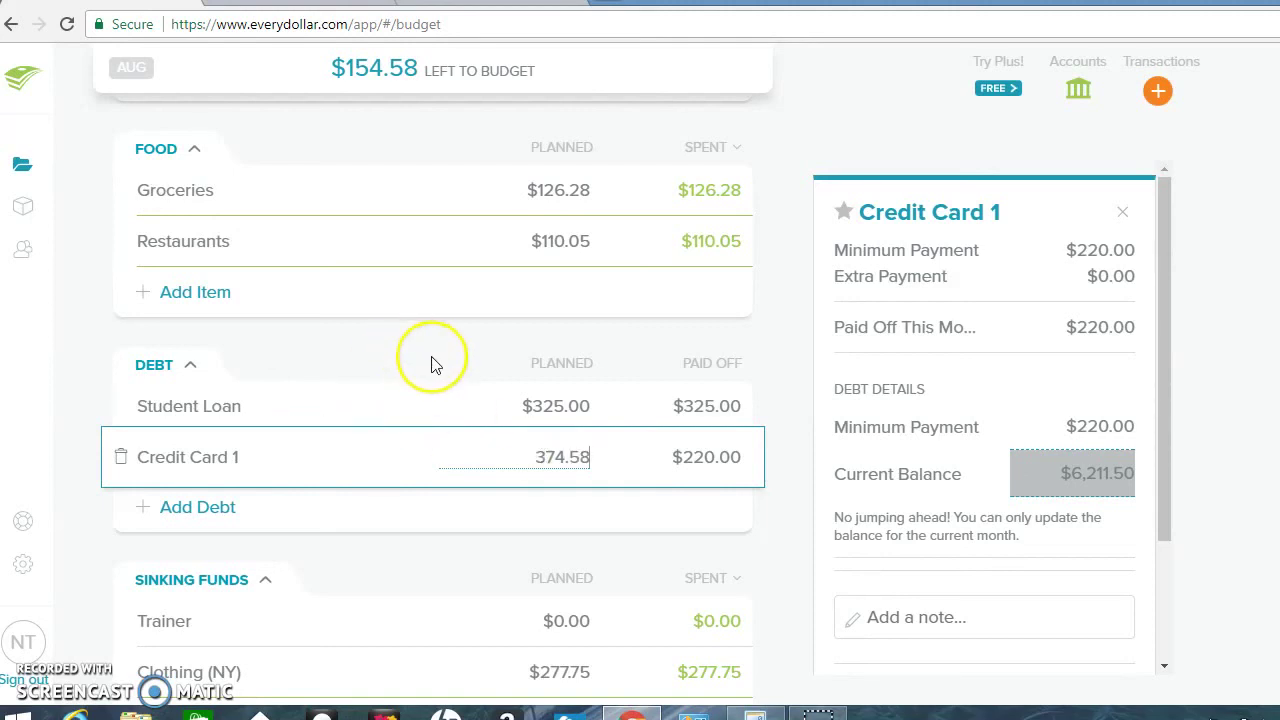
pyautogui.click(432, 365)
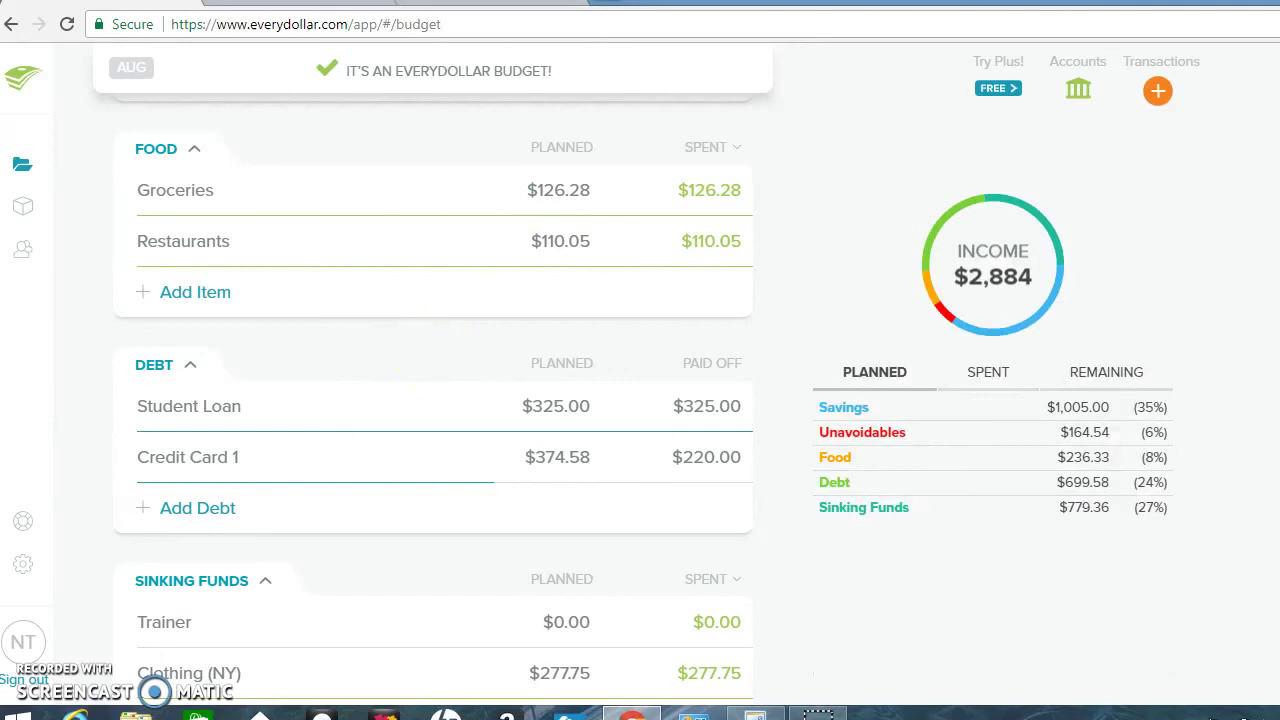
pyautogui.scroll(10, 433, 400)
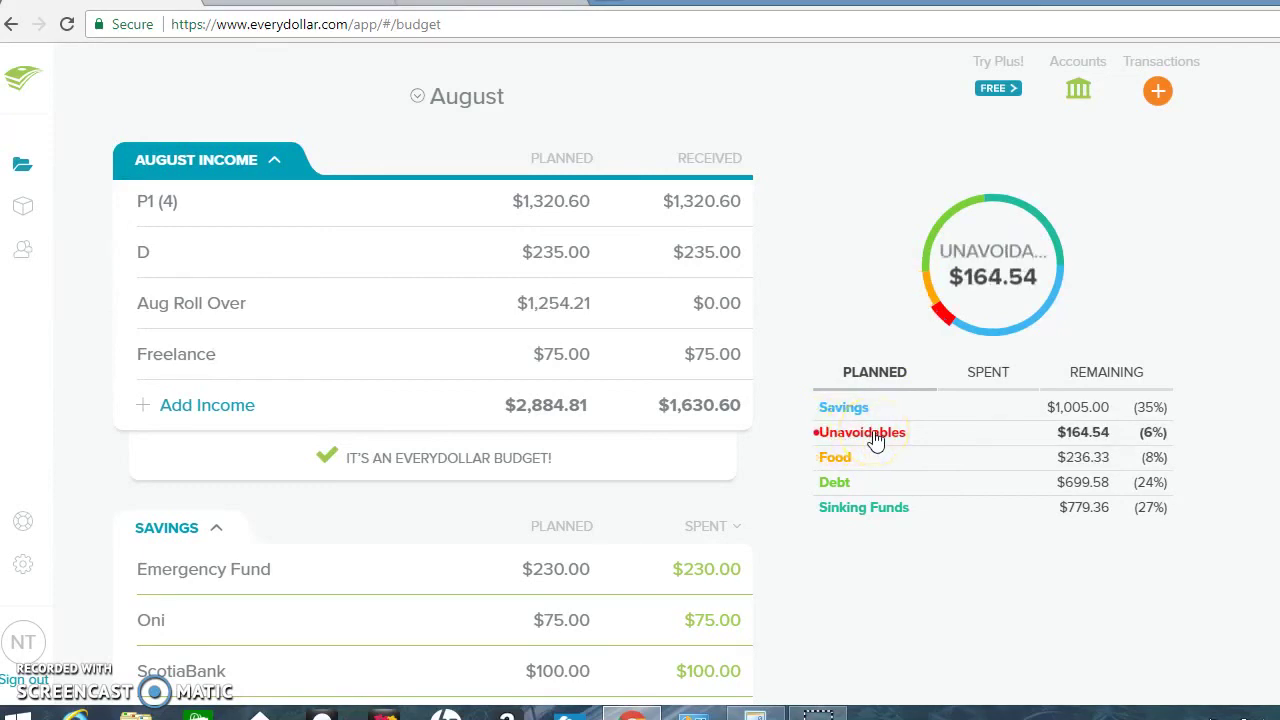
pyautogui.scroll(-5, 433, 370)
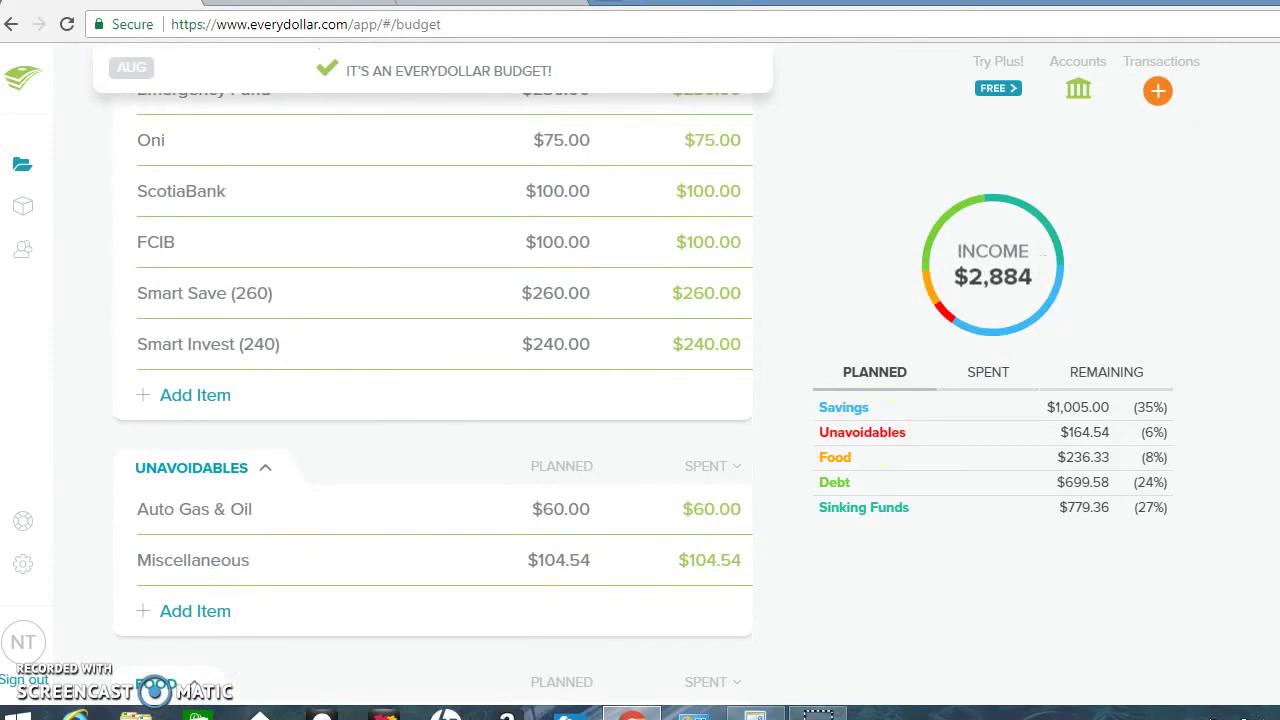
pyautogui.scroll(1, 433, 370)
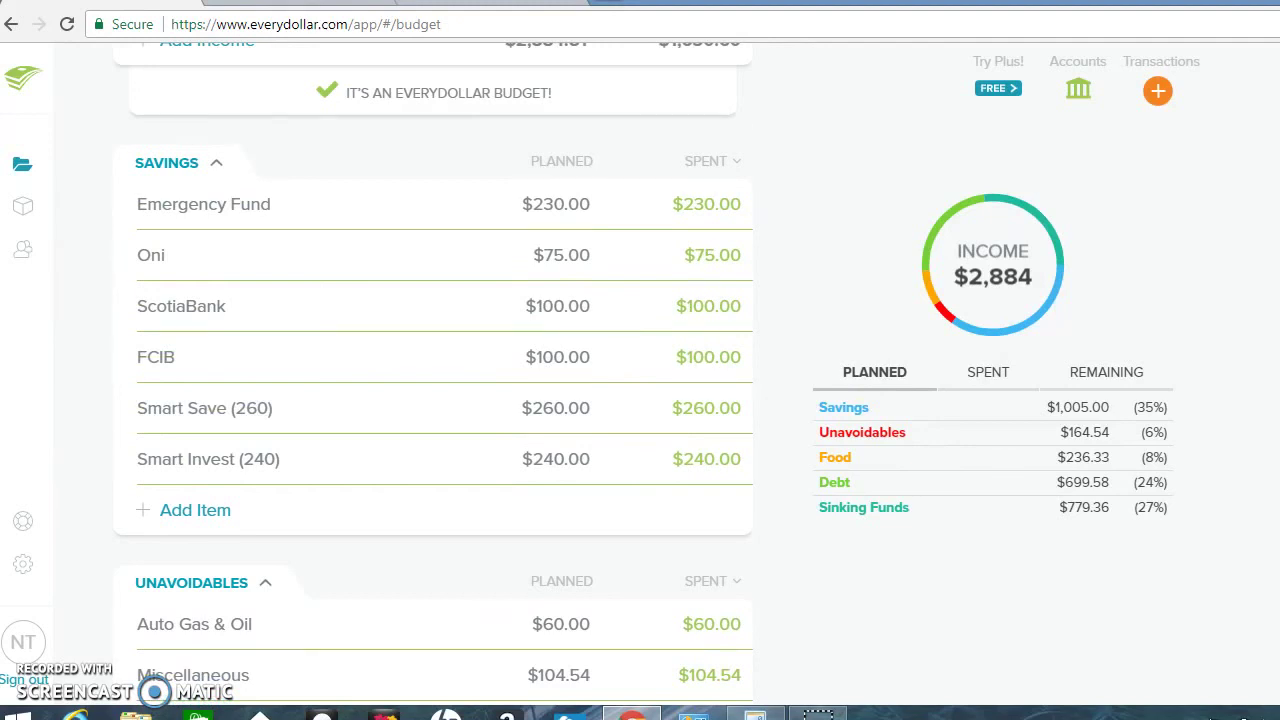
pyautogui.click(923, 409)
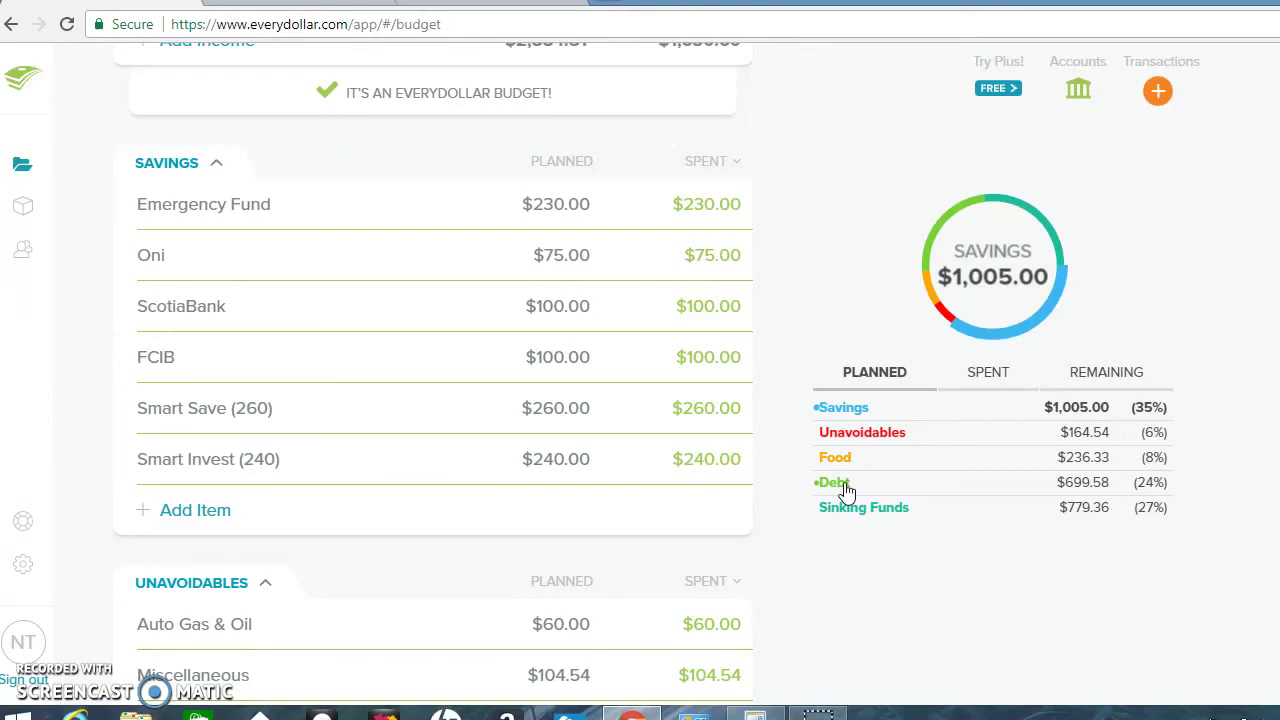
pyautogui.click(857, 527)
pyautogui.scroll(-9, 433, 380)
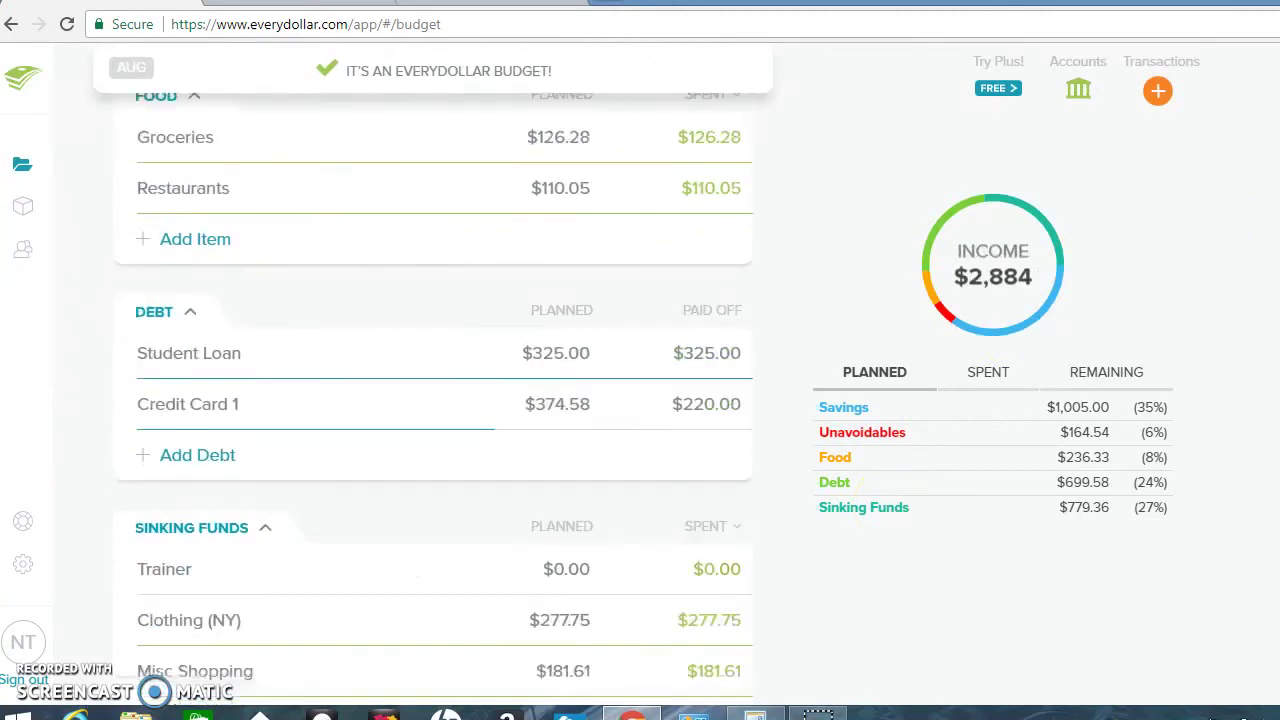
pyautogui.scroll(-3, 433, 380)
pyautogui.scroll(3, 433, 380)
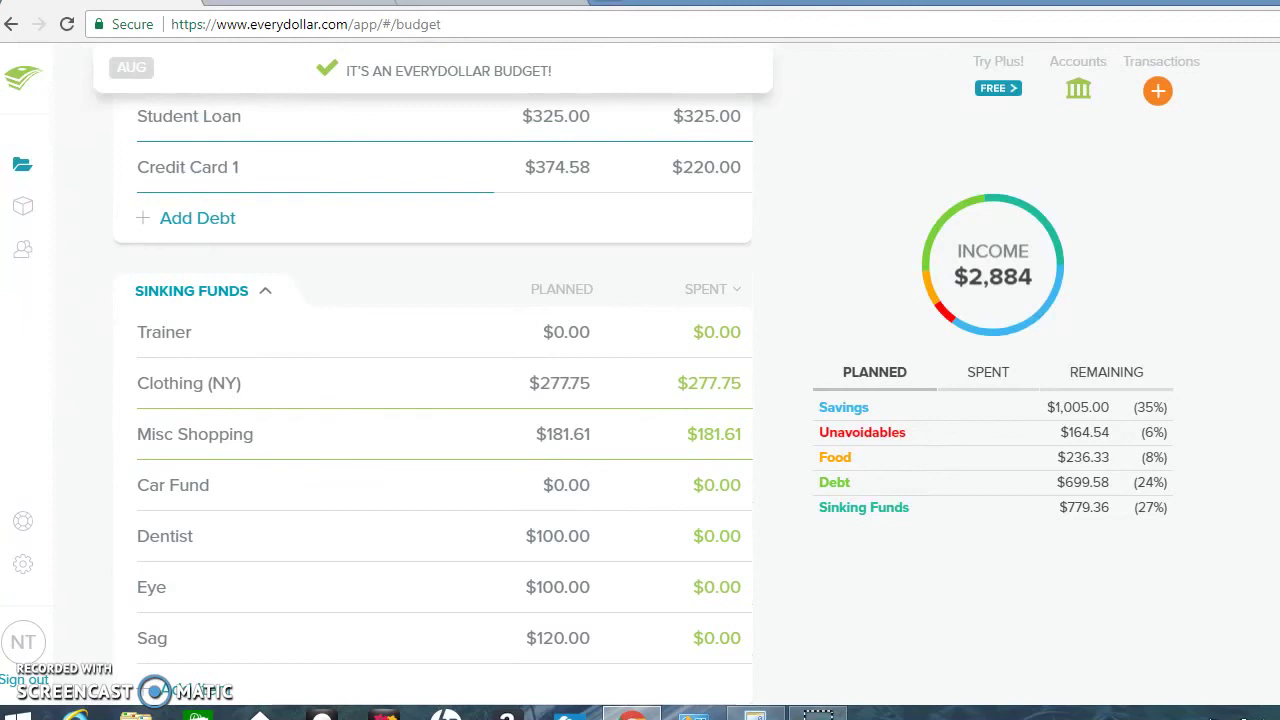
pyautogui.scroll(12, 433, 380)
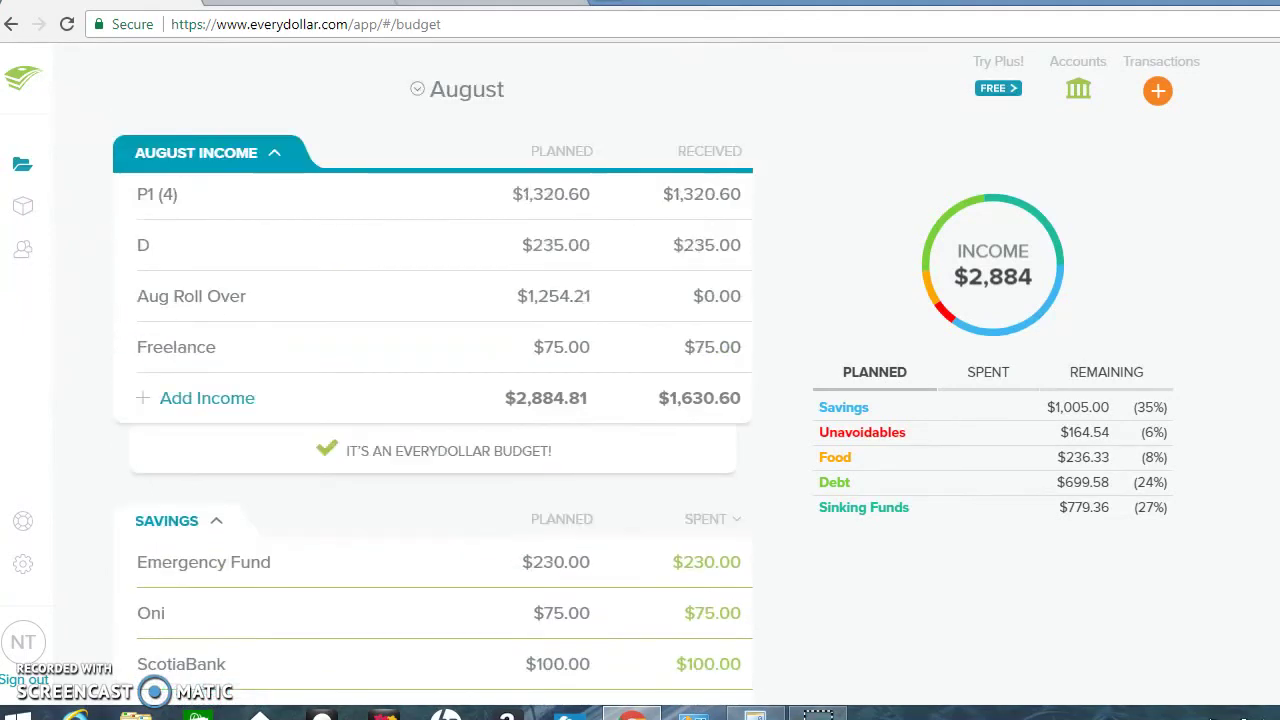